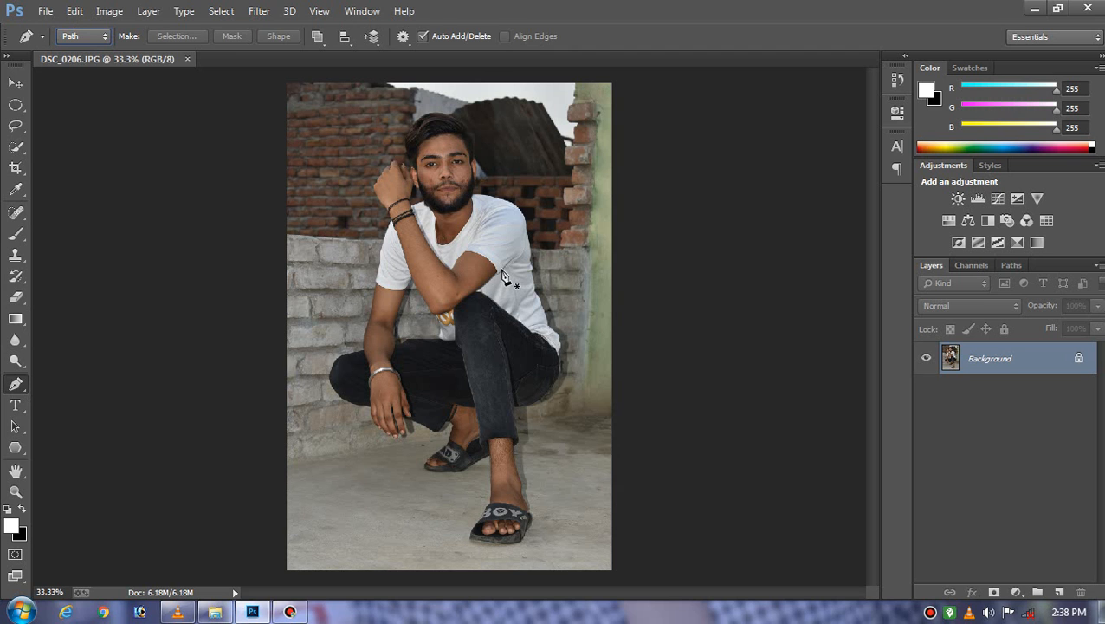
Step: Start a Pen path at the hem of the sleeve on the photo's left and trace its outer edge upward
{"action": "key", "text": "ctrl+plus"}
{"action": "key", "text": "ctrl+plus"}
{"action": "key", "text": "ctrl+plus"}
{"action": "left_click_drag", "start_coordinate": [271, 269], "coordinate": [420, 375]}
{"action": "key", "text": "ctrl+plus"}
{"action": "key", "text": "ctrl+plus"}
{"action": "left_click_drag", "start_coordinate": [358, 279], "coordinate": [320, 400]}
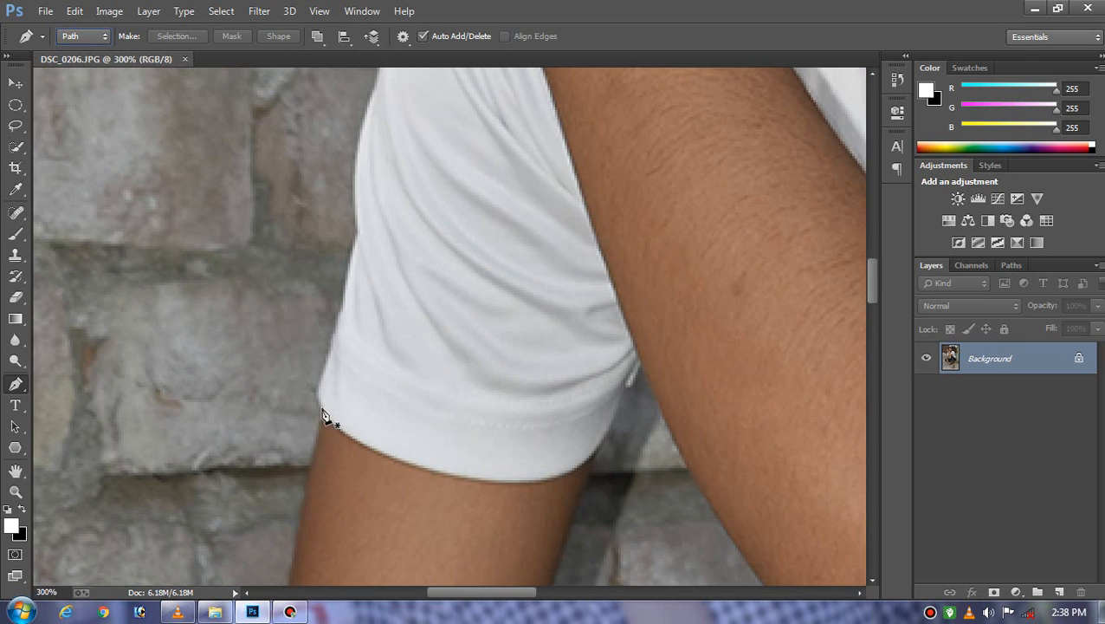
{"action": "left_click", "coordinate": [321, 398]}
{"action": "left_click", "coordinate": [331, 353]}
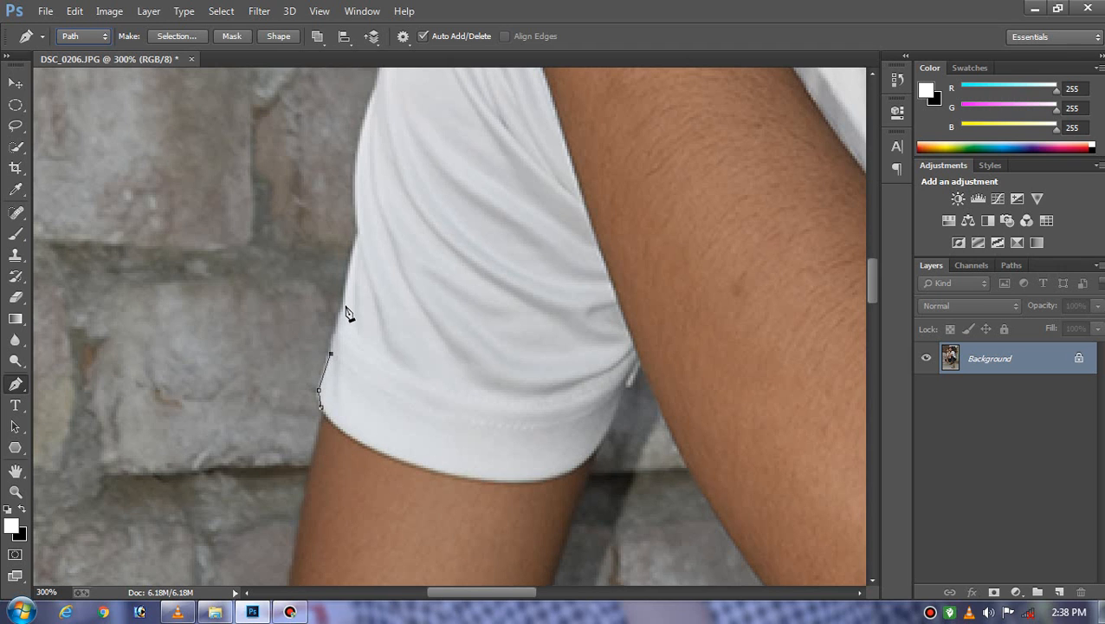
{"action": "left_click", "coordinate": [359, 234]}
Step: Continue the path up the rest of that sleeve's outer edge to where the shirt meets the bracelets on the raised wrist
{"action": "left_click_drag", "start_coordinate": [365, 235], "coordinate": [416, 370]}
{"action": "key", "text": "ctrl+plus"}
{"action": "key", "text": "ctrl+plus"}
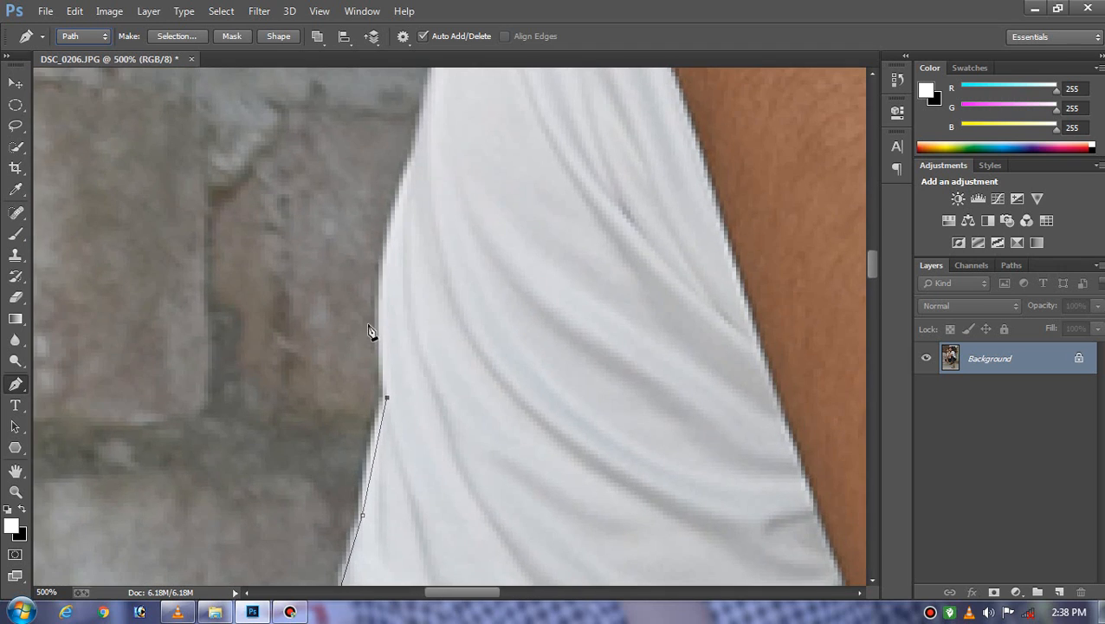
{"action": "left_click", "coordinate": [378, 292]}
{"action": "left_click", "coordinate": [406, 183]}
{"action": "left_click_drag", "start_coordinate": [419, 141], "coordinate": [436, 420]}
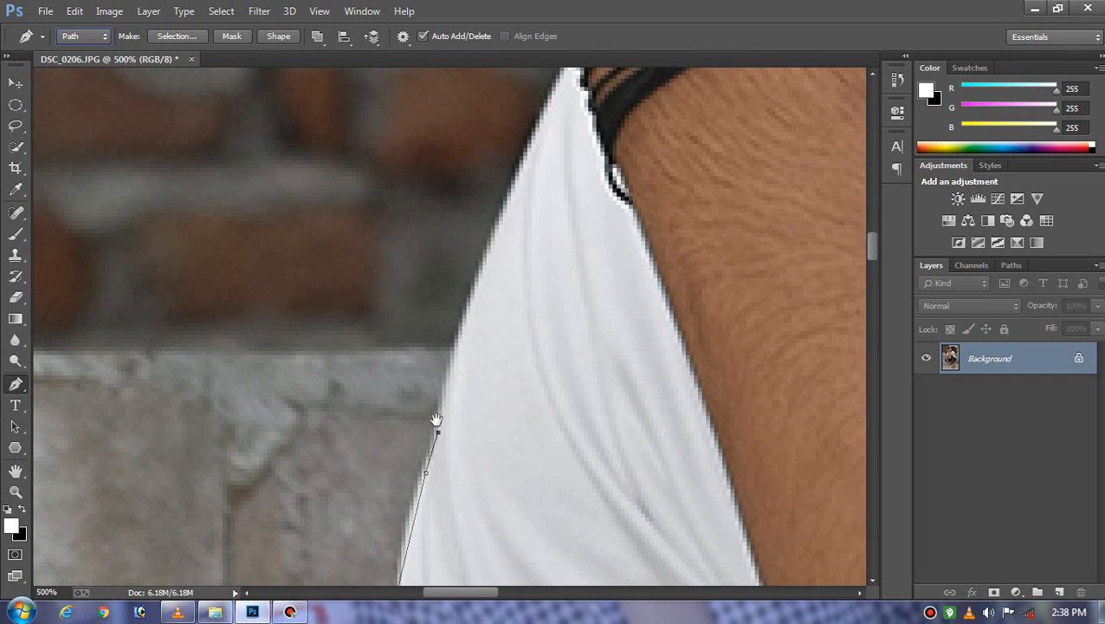
{"action": "left_click", "coordinate": [472, 305]}
{"action": "left_click", "coordinate": [548, 110]}
{"action": "left_click_drag", "start_coordinate": [546, 73], "coordinate": [536, 373]}
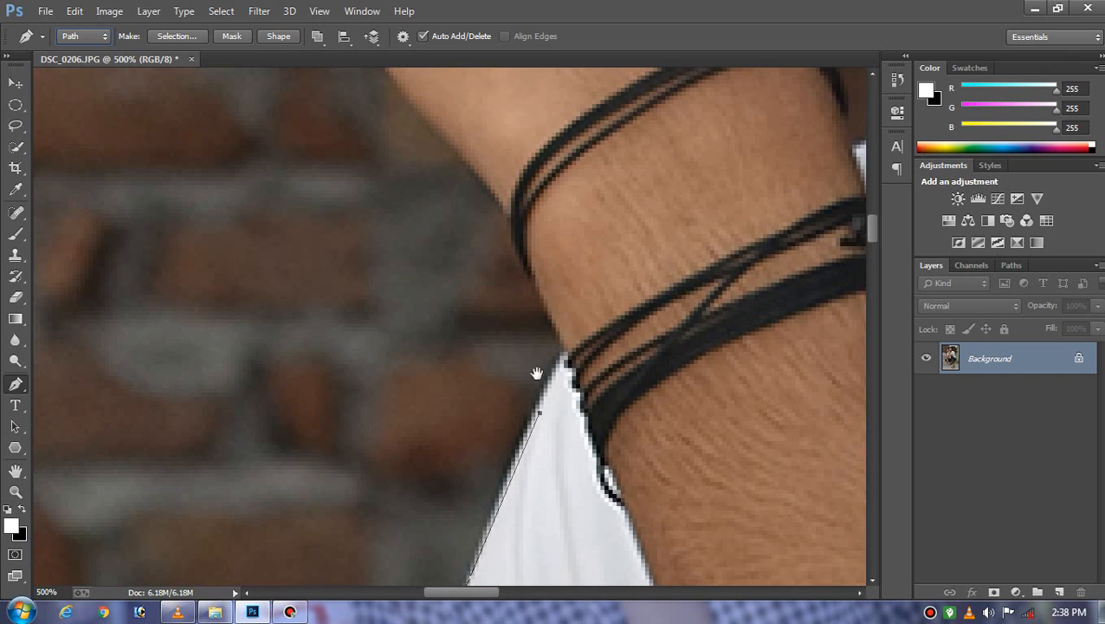
{"action": "left_click", "coordinate": [566, 358]}
Step: Trace the path along the raised wrist, past the black bracelets, to the base of the hand
{"action": "left_click_drag", "start_coordinate": [576, 333], "coordinate": [585, 408]}
{"action": "left_click", "coordinate": [548, 369]}
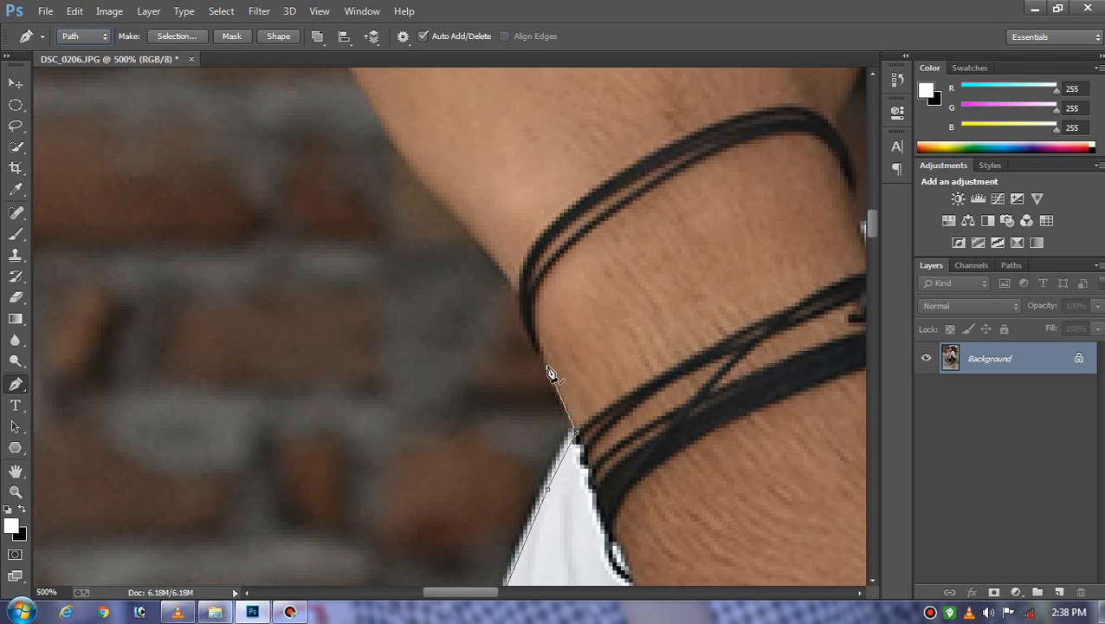
{"action": "left_click", "coordinate": [531, 335]}
{"action": "left_click", "coordinate": [511, 286]}
{"action": "left_click", "coordinate": [475, 233]}
{"action": "left_click", "coordinate": [430, 185]}
{"action": "left_click", "coordinate": [385, 128]}
{"action": "left_click", "coordinate": [362, 87]}
Step: Outline the outer side of the raised hand up around the first knuckles
{"action": "left_click_drag", "start_coordinate": [362, 87], "coordinate": [485, 459]}
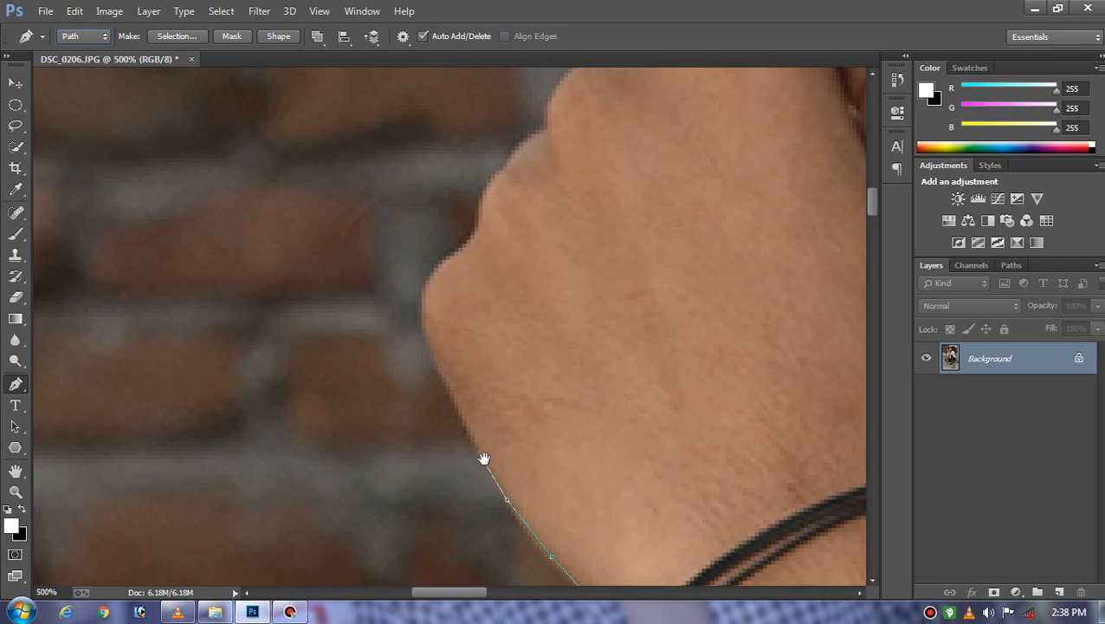
{"action": "left_click", "coordinate": [450, 391]}
{"action": "left_click", "coordinate": [425, 291]}
{"action": "left_click", "coordinate": [439, 263]}
{"action": "left_click", "coordinate": [459, 248]}
{"action": "left_click", "coordinate": [471, 235]}
{"action": "left_click", "coordinate": [508, 166]}
Step: Extend the path over the curled fingers of the raised hand to the gap before the fingertip with the pale nail
{"action": "left_click_drag", "start_coordinate": [592, 91], "coordinate": [374, 323]}
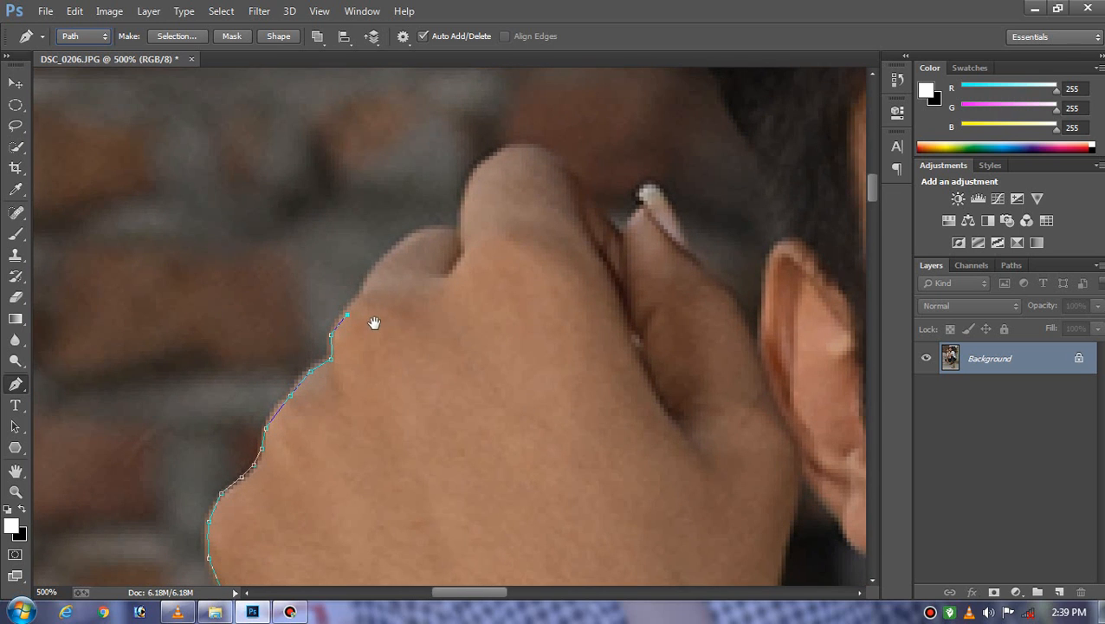
{"action": "left_click", "coordinate": [383, 261]}
{"action": "left_click", "coordinate": [438, 229]}
{"action": "left_click", "coordinate": [461, 229]}
{"action": "left_click", "coordinate": [475, 179]}
{"action": "left_click", "coordinate": [490, 153]}
{"action": "left_click", "coordinate": [515, 144]}
{"action": "left_click", "coordinate": [547, 148]}
{"action": "left_click", "coordinate": [579, 180]}
{"action": "left_click", "coordinate": [624, 233]}
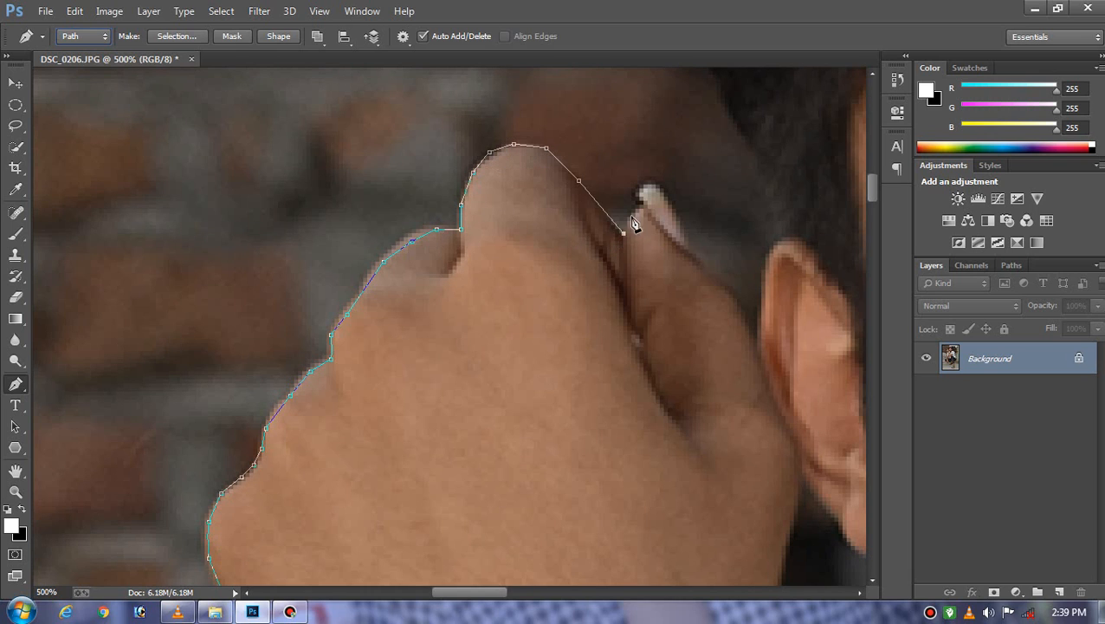
Step: Trace around the pale fingernail and down that finger to where it meets the ear
{"action": "left_click", "coordinate": [642, 191]}
{"action": "left_click", "coordinate": [657, 184]}
{"action": "left_click", "coordinate": [664, 197]}
{"action": "left_click", "coordinate": [688, 241]}
{"action": "left_click", "coordinate": [725, 290]}
{"action": "left_click", "coordinate": [745, 323]}
{"action": "left_click", "coordinate": [761, 367]}
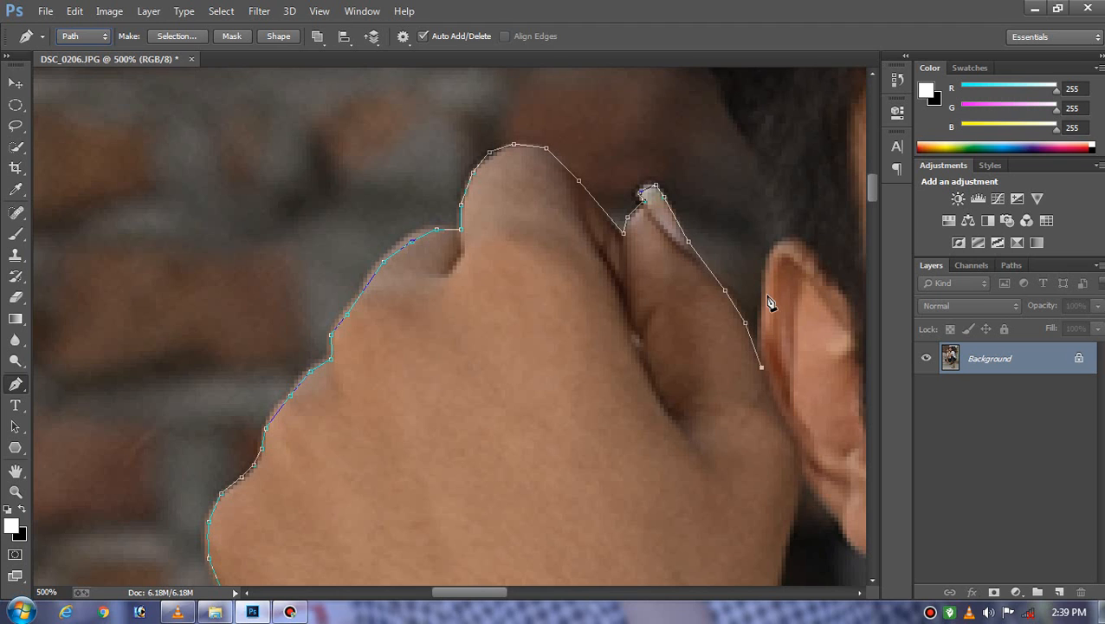
Step: Continue the path over the top of the ear and up the side hair next to the raised hand
{"action": "left_click", "coordinate": [766, 281]}
{"action": "left_click", "coordinate": [795, 233]}
{"action": "left_click_drag", "start_coordinate": [845, 241], "coordinate": [689, 489]}
{"action": "left_click_drag", "start_coordinate": [624, 429], "coordinate": [503, 182]}
{"action": "left_click", "coordinate": [388, 426]}
{"action": "left_click", "coordinate": [364, 367]}
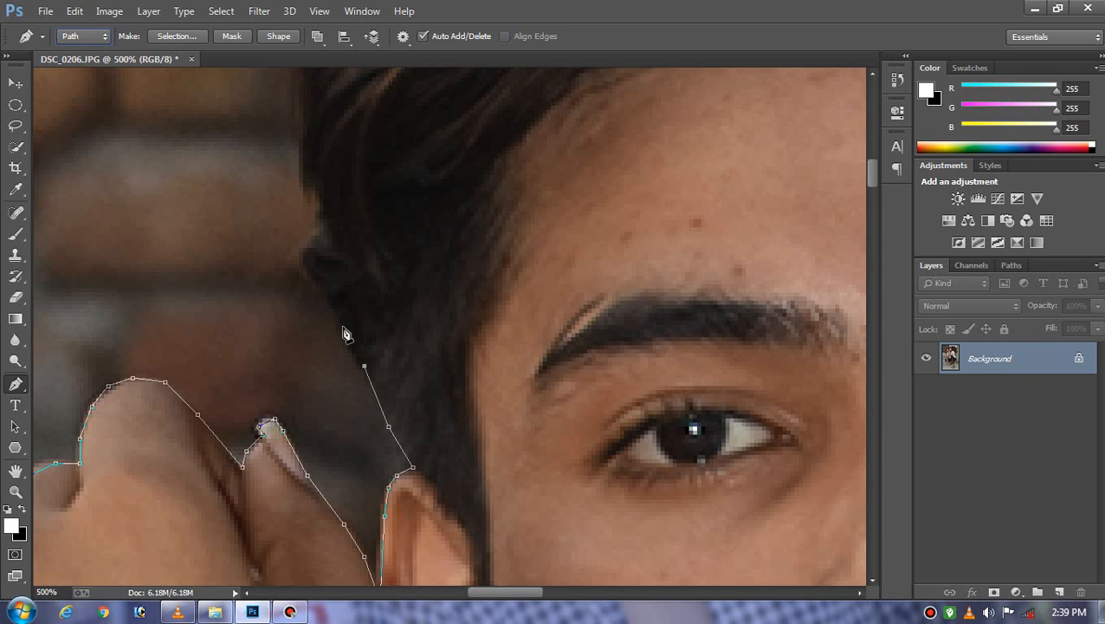
{"action": "left_click", "coordinate": [334, 307]}
{"action": "left_click", "coordinate": [324, 282]}
{"action": "left_click", "coordinate": [316, 241]}
{"action": "left_click", "coordinate": [319, 212]}
Step: Trace the hair outline from the temple on the raised-hand side up toward the crown
{"action": "left_click_drag", "start_coordinate": [320, 302], "coordinate": [337, 535]}
{"action": "left_click", "coordinate": [331, 383]}
{"action": "left_click", "coordinate": [330, 271]}
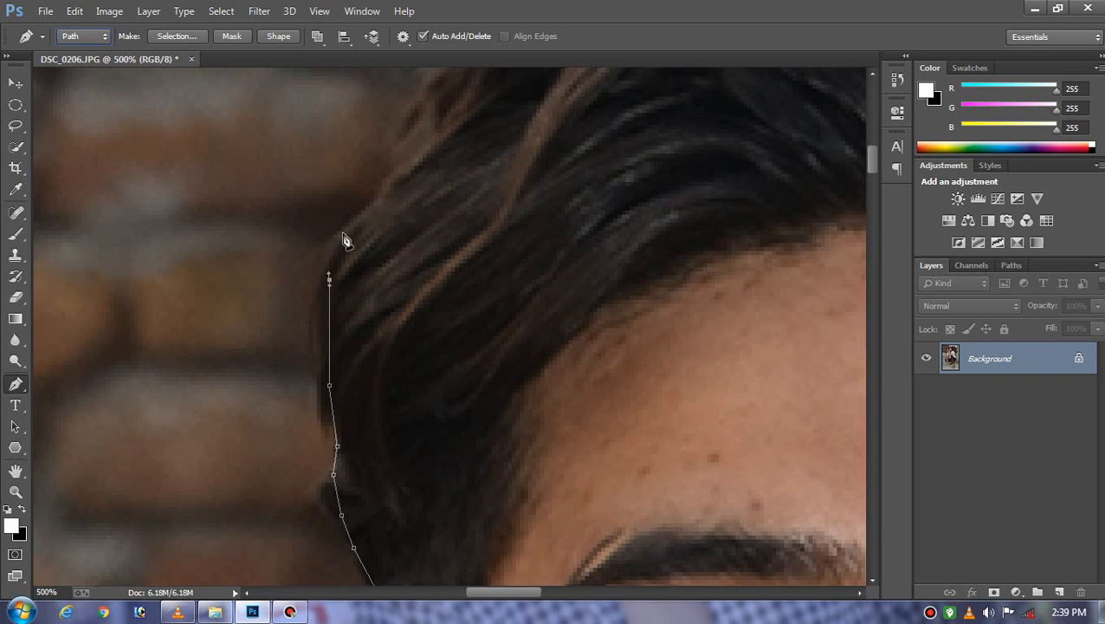
{"action": "left_click_drag", "start_coordinate": [346, 239], "coordinate": [325, 389]}
{"action": "left_click", "coordinate": [366, 329]}
{"action": "left_click", "coordinate": [379, 284]}
{"action": "left_click", "coordinate": [408, 231]}
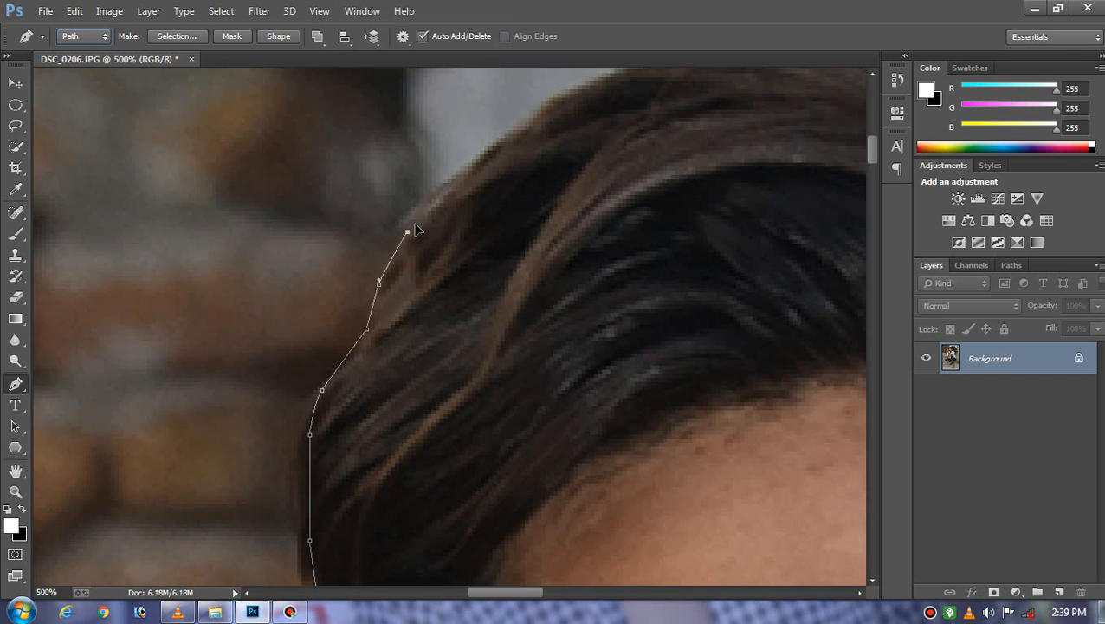
{"action": "left_click", "coordinate": [443, 197]}
{"action": "left_click_drag", "start_coordinate": [474, 191], "coordinate": [374, 258]}
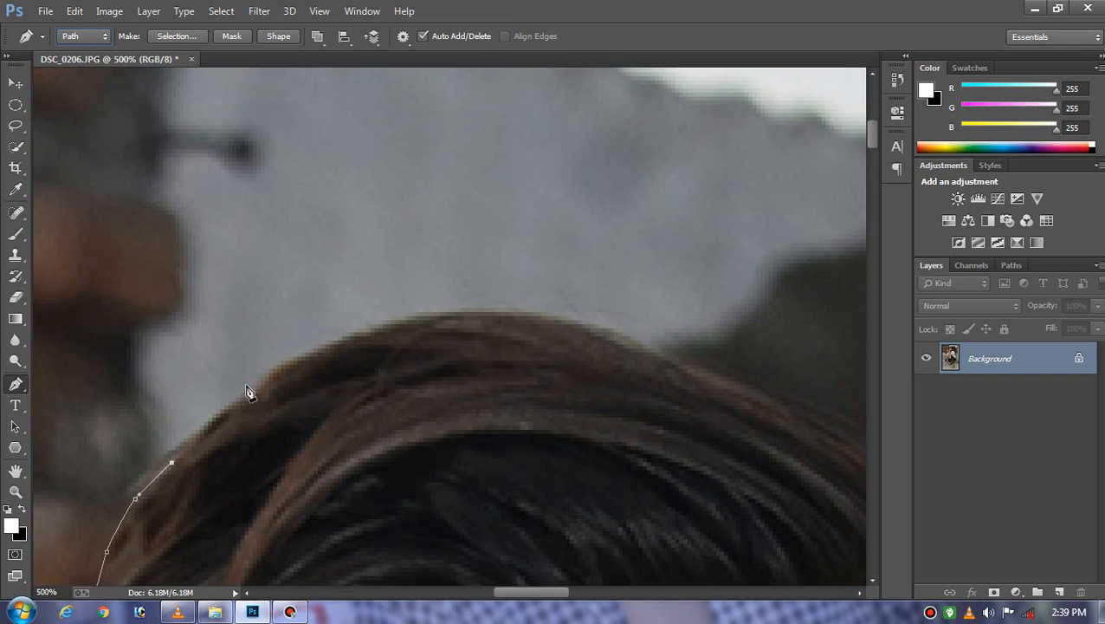
{"action": "left_click", "coordinate": [245, 398]}
Step: Outline the crown of the hair across the top of the head
{"action": "key", "text": "ctrl+minus"}
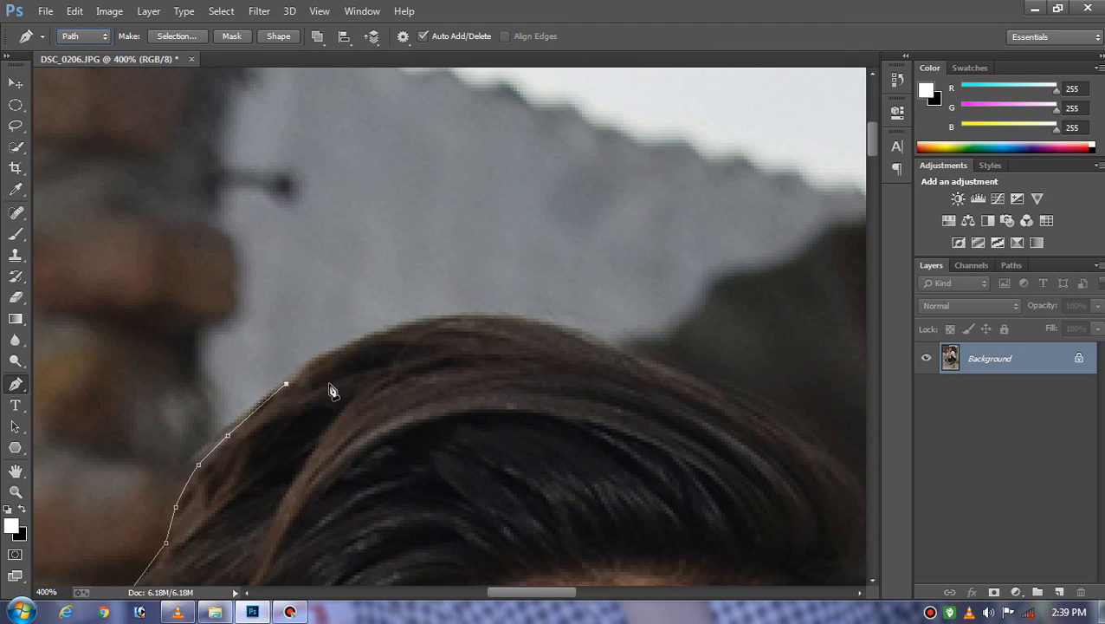
{"action": "scroll", "coordinate": [323, 295], "scroll_direction": "down", "scroll_amount": 2}
{"action": "left_click", "coordinate": [305, 258]}
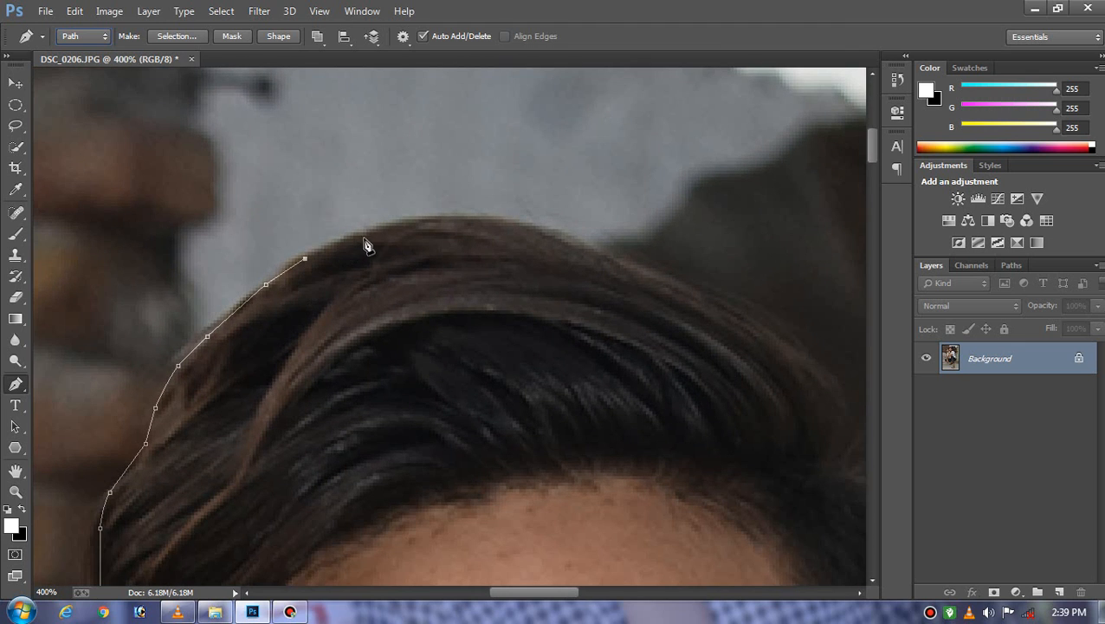
{"action": "left_click", "coordinate": [370, 232]}
{"action": "left_click", "coordinate": [438, 220]}
{"action": "left_click", "coordinate": [533, 228]}
{"action": "left_click", "coordinate": [604, 253]}
{"action": "left_click", "coordinate": [694, 292]}
Step: Continue the path down the far side of the swept-back hair to the notch above the short side hair
{"action": "left_click_drag", "start_coordinate": [698, 293], "coordinate": [433, 214]}
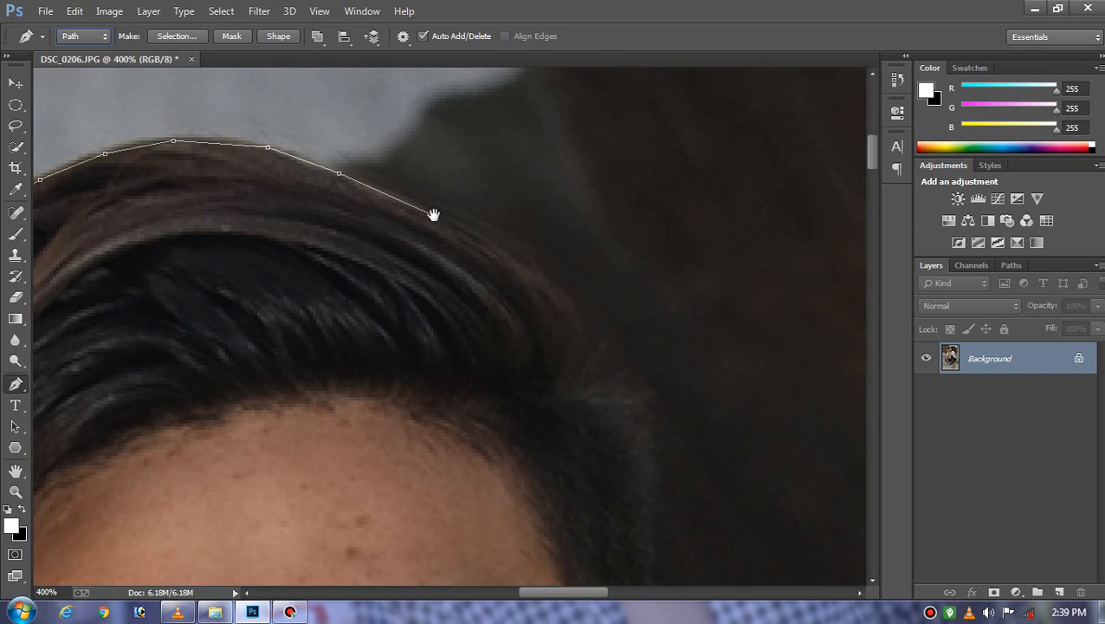
{"action": "left_click", "coordinate": [546, 284]}
{"action": "left_click", "coordinate": [569, 309]}
{"action": "left_click", "coordinate": [576, 349]}
{"action": "left_click", "coordinate": [579, 369]}
{"action": "left_click", "coordinate": [573, 384]}
Step: Trace the short side hair down to the top of the ear on the photo's right
{"action": "left_click", "coordinate": [610, 415]}
{"action": "left_click", "coordinate": [633, 451]}
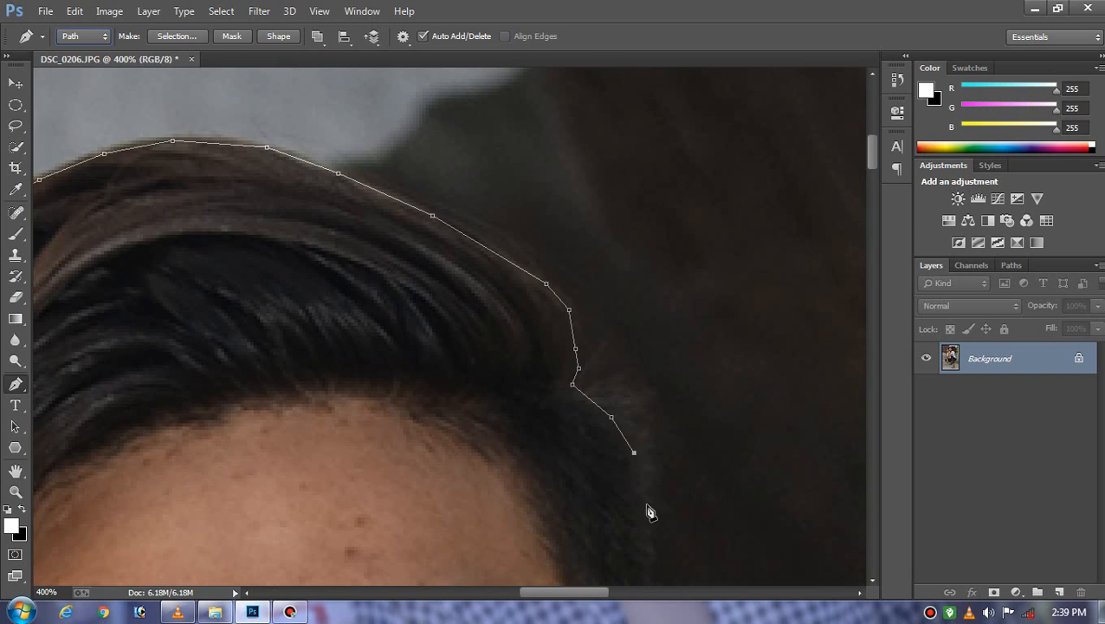
{"action": "left_click", "coordinate": [647, 502]}
{"action": "left_click_drag", "start_coordinate": [664, 426], "coordinate": [663, 263]}
{"action": "left_click", "coordinate": [650, 408]}
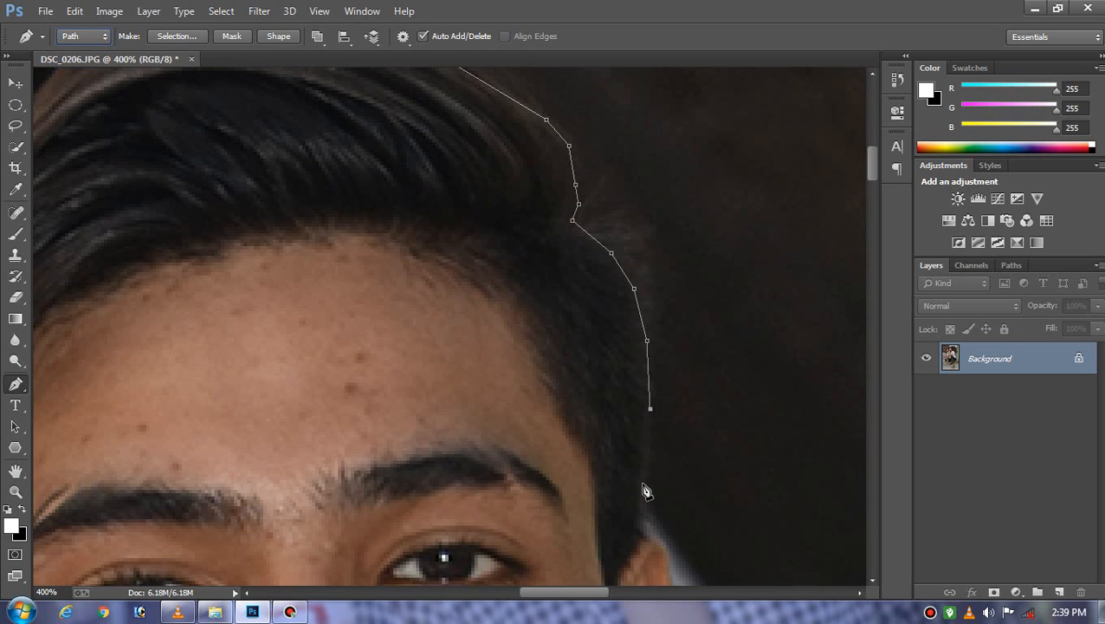
{"action": "left_click", "coordinate": [644, 484]}
{"action": "left_click", "coordinate": [641, 533]}
Step: Outline the ear on the photo's right from its upper edge down to the earlobe
{"action": "left_click", "coordinate": [660, 544]}
{"action": "left_click_drag", "start_coordinate": [668, 557], "coordinate": [669, 362]}
{"action": "left_click", "coordinate": [686, 445]}
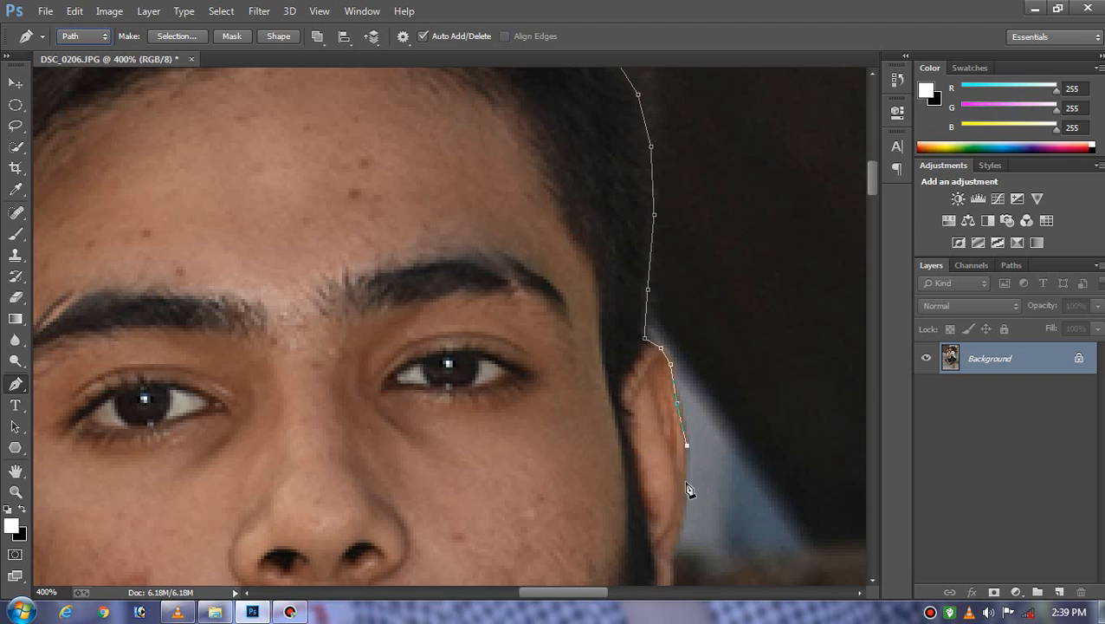
{"action": "left_click", "coordinate": [679, 550]}
{"action": "left_click_drag", "start_coordinate": [680, 551], "coordinate": [702, 388]}
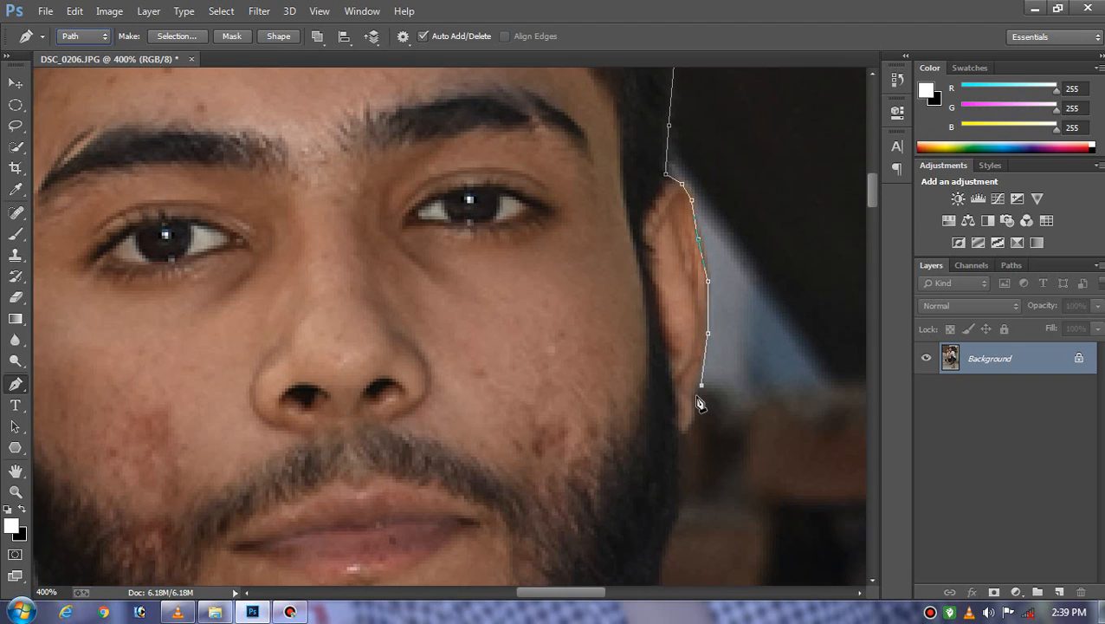
{"action": "left_click", "coordinate": [695, 397]}
{"action": "left_click", "coordinate": [691, 424]}
{"action": "left_click", "coordinate": [680, 440]}
Step: Trace the beard's edge from the earlobe down to the shirt collar
{"action": "left_click", "coordinate": [679, 486]}
{"action": "left_click_drag", "start_coordinate": [709, 462], "coordinate": [710, 319]}
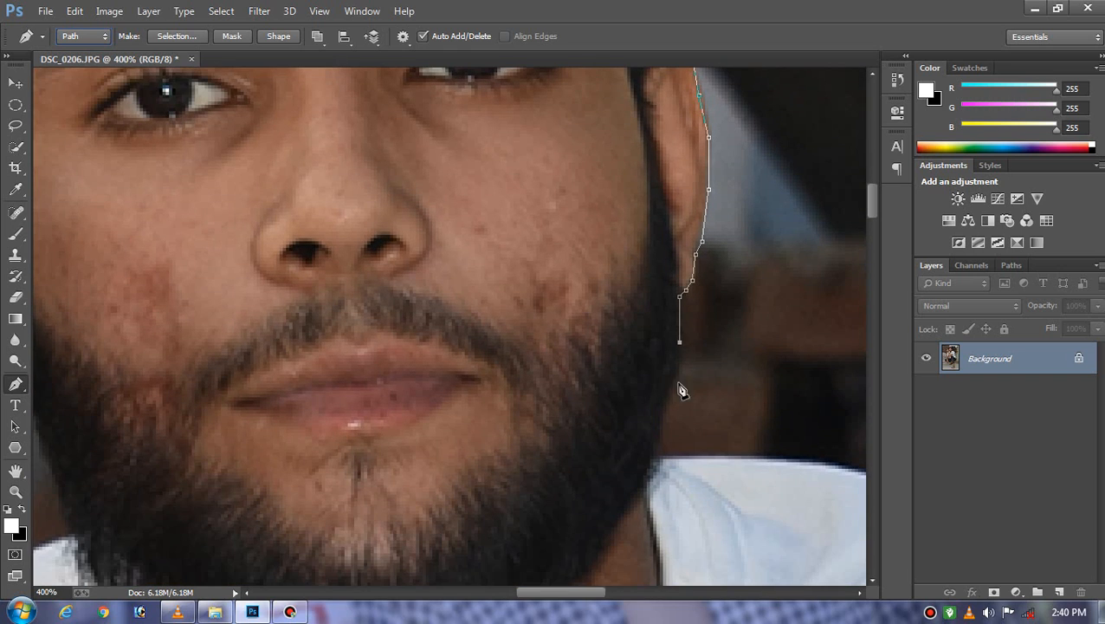
{"action": "left_click", "coordinate": [666, 404]}
{"action": "left_click", "coordinate": [657, 446]}
{"action": "left_click", "coordinate": [650, 461]}
Step: Extend the path from the collar outward along the top of the white shirt's shoulder
{"action": "left_click", "coordinate": [692, 459]}
{"action": "left_click", "coordinate": [745, 460]}
{"action": "left_click", "coordinate": [792, 465]}
{"action": "left_click_drag", "start_coordinate": [856, 441], "coordinate": [538, 314]}
{"action": "left_click", "coordinate": [590, 362]}
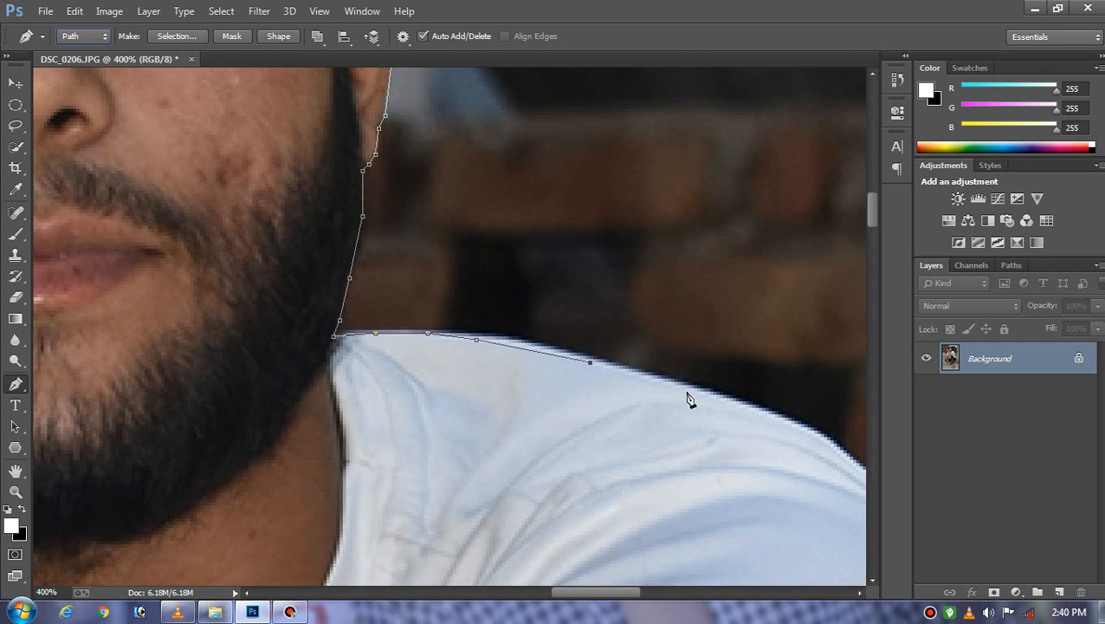
{"action": "left_click", "coordinate": [704, 392]}
{"action": "left_click", "coordinate": [827, 440]}
Step: Trace the rounded outer shoulder down to the crease where the sleeve meets the shirt's back
{"action": "left_click_drag", "start_coordinate": [826, 440], "coordinate": [570, 286]}
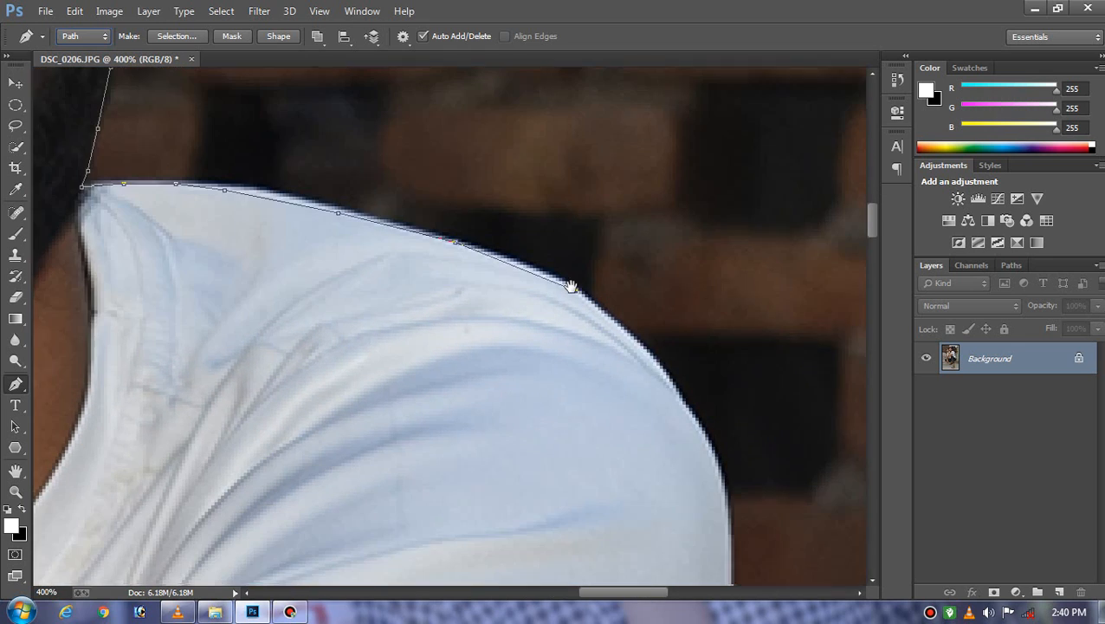
{"action": "left_click", "coordinate": [691, 419]}
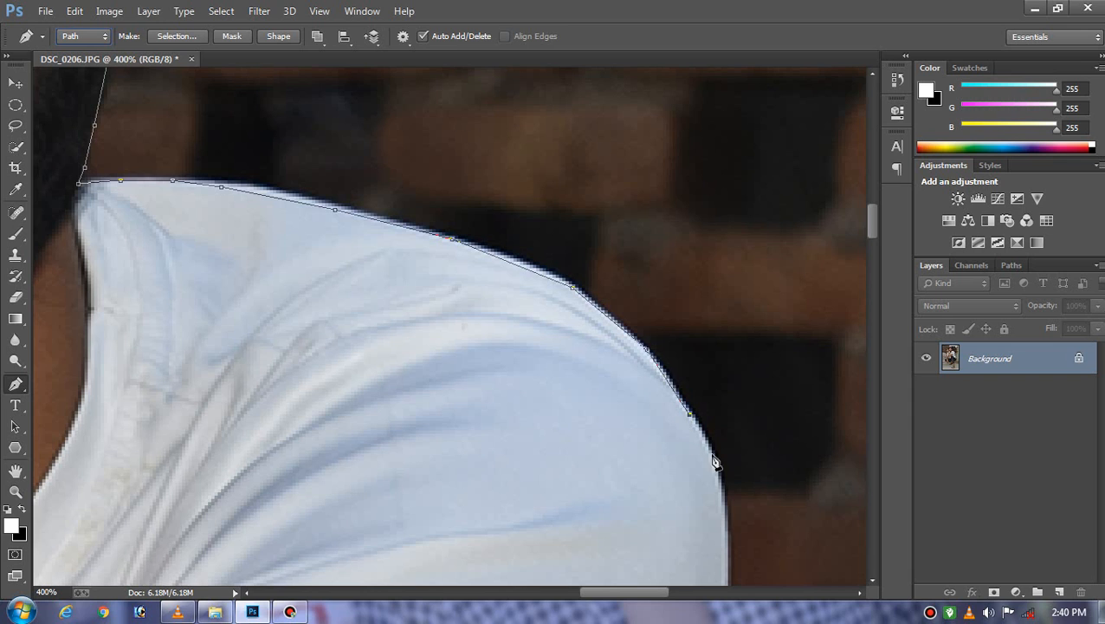
{"action": "left_click", "coordinate": [720, 481]}
{"action": "left_click_drag", "start_coordinate": [721, 481], "coordinate": [641, 262]}
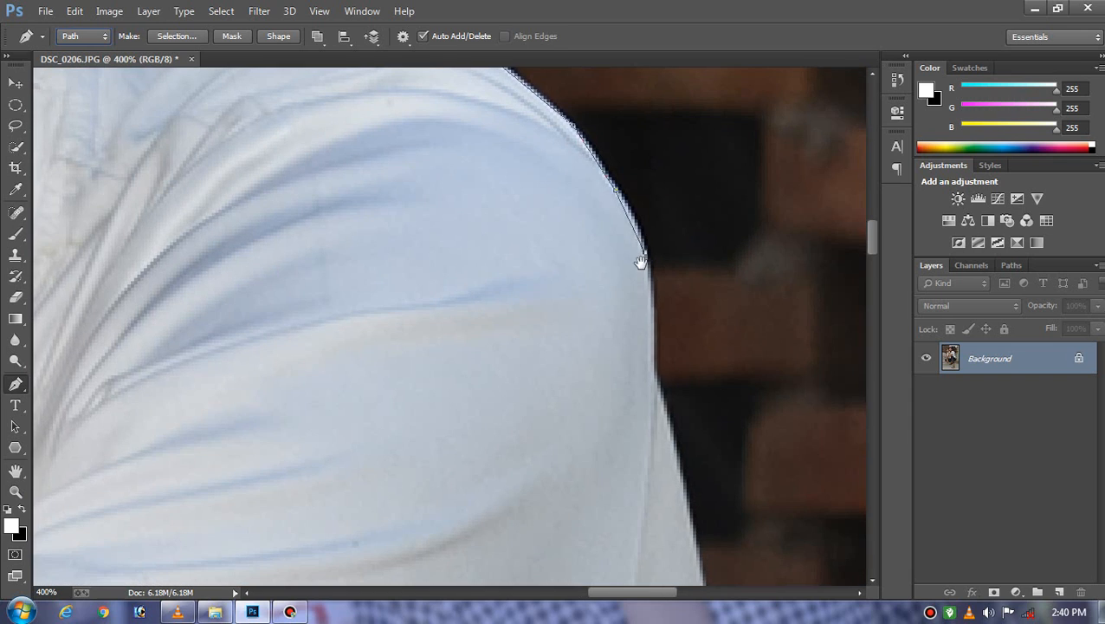
{"action": "left_click", "coordinate": [655, 366]}
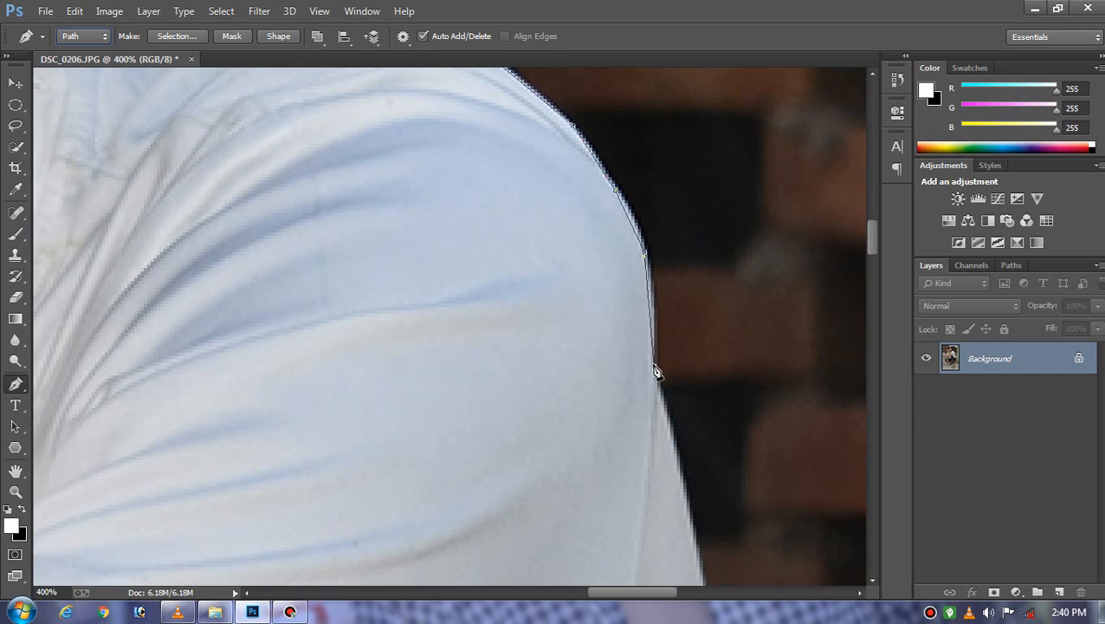
Step: Continue the path down the back edge of the shirt to just above the bulging fold
{"action": "left_click", "coordinate": [675, 449]}
{"action": "left_click_drag", "start_coordinate": [701, 414], "coordinate": [661, 286]}
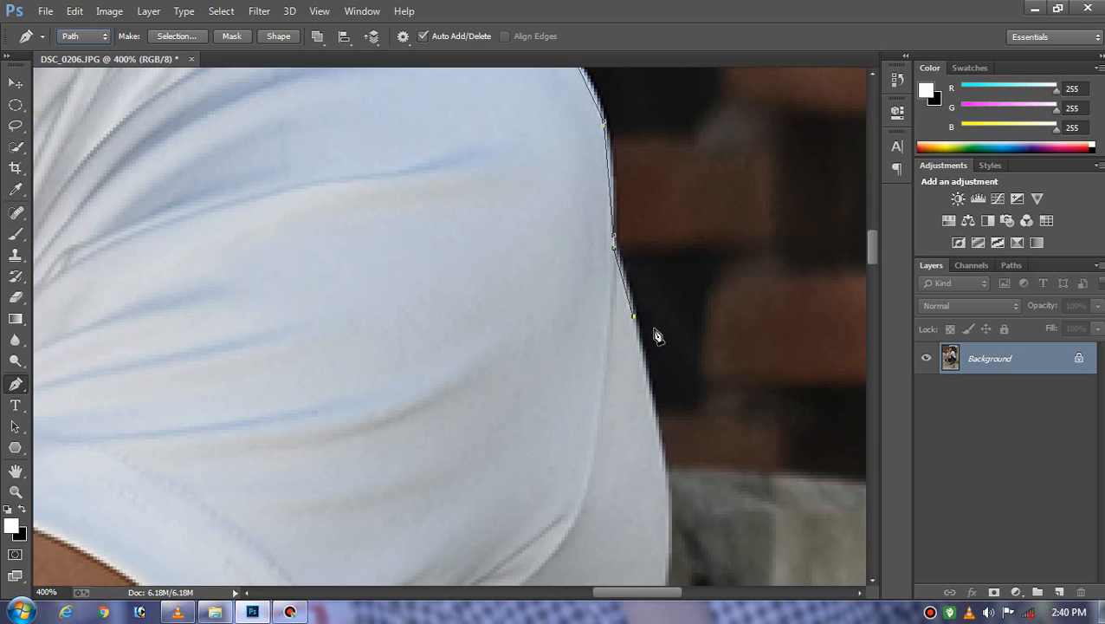
{"action": "left_click", "coordinate": [654, 405]}
{"action": "left_click", "coordinate": [662, 445]}
{"action": "left_click", "coordinate": [669, 537]}
{"action": "left_click_drag", "start_coordinate": [660, 456], "coordinate": [715, 222]}
{"action": "left_click", "coordinate": [714, 383]}
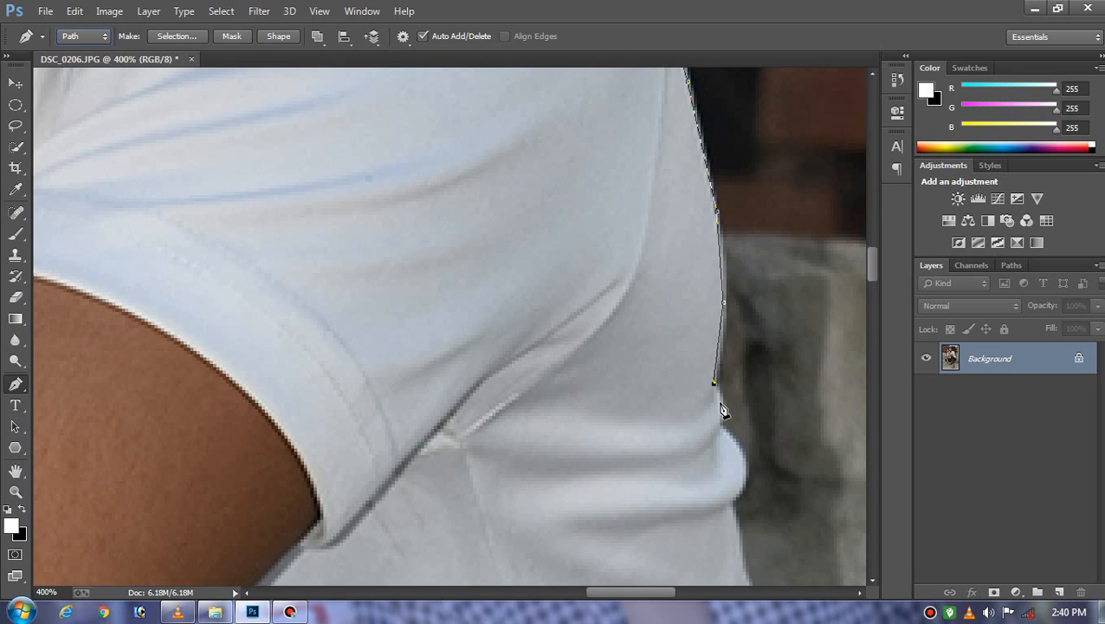
Step: Outline the bulging shirt fold and the back edge below it, past the next crease
{"action": "left_click", "coordinate": [736, 451]}
{"action": "left_click", "coordinate": [732, 500]}
{"action": "left_click", "coordinate": [743, 571]}
{"action": "left_click_drag", "start_coordinate": [756, 524], "coordinate": [664, 303]}
{"action": "left_click", "coordinate": [686, 407]}
{"action": "left_click", "coordinate": [686, 427]}
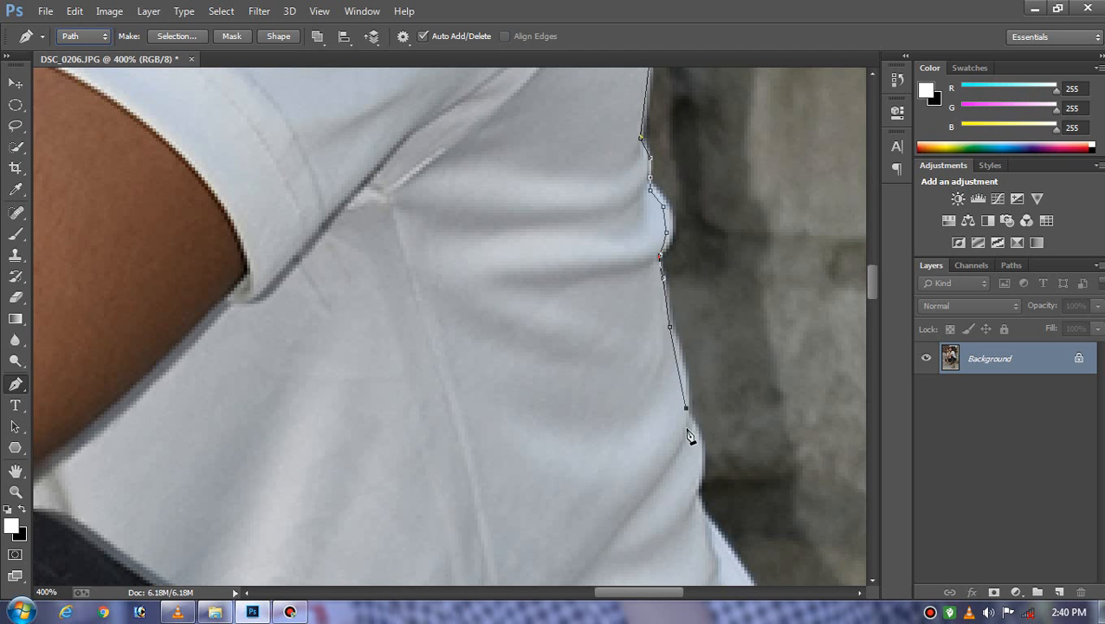
{"action": "left_click", "coordinate": [699, 451]}
{"action": "left_click", "coordinate": [696, 486]}
{"action": "left_click", "coordinate": [718, 536]}
Step: Trace the shirt's lower back edge down along the bunched fabric near the hem
{"action": "left_click_drag", "start_coordinate": [748, 579], "coordinate": [469, 98]}
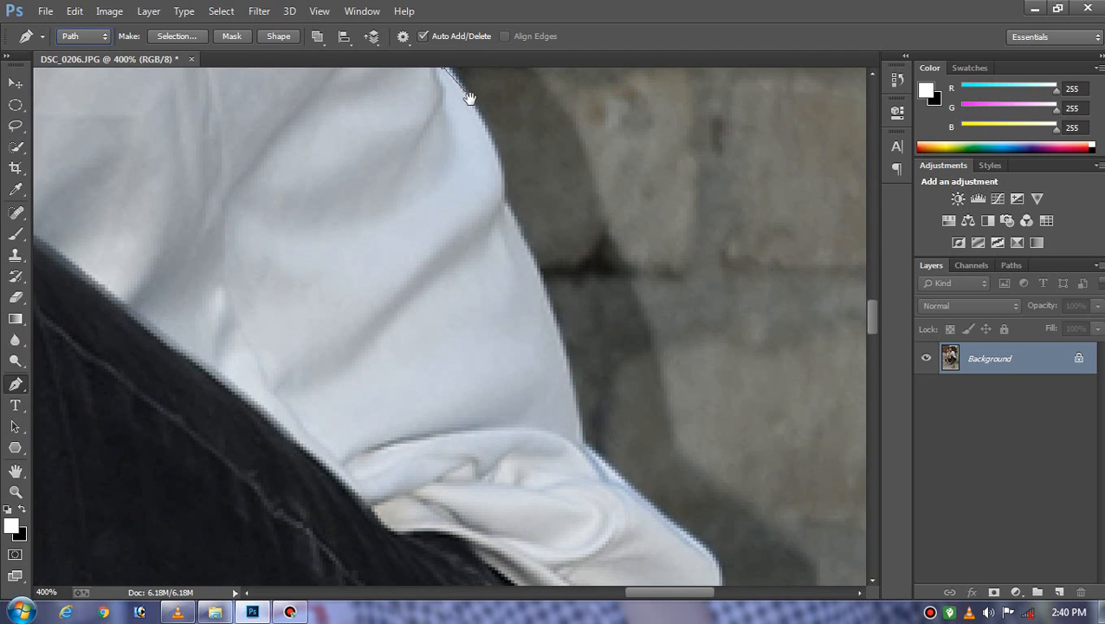
{"action": "left_click", "coordinate": [500, 161]}
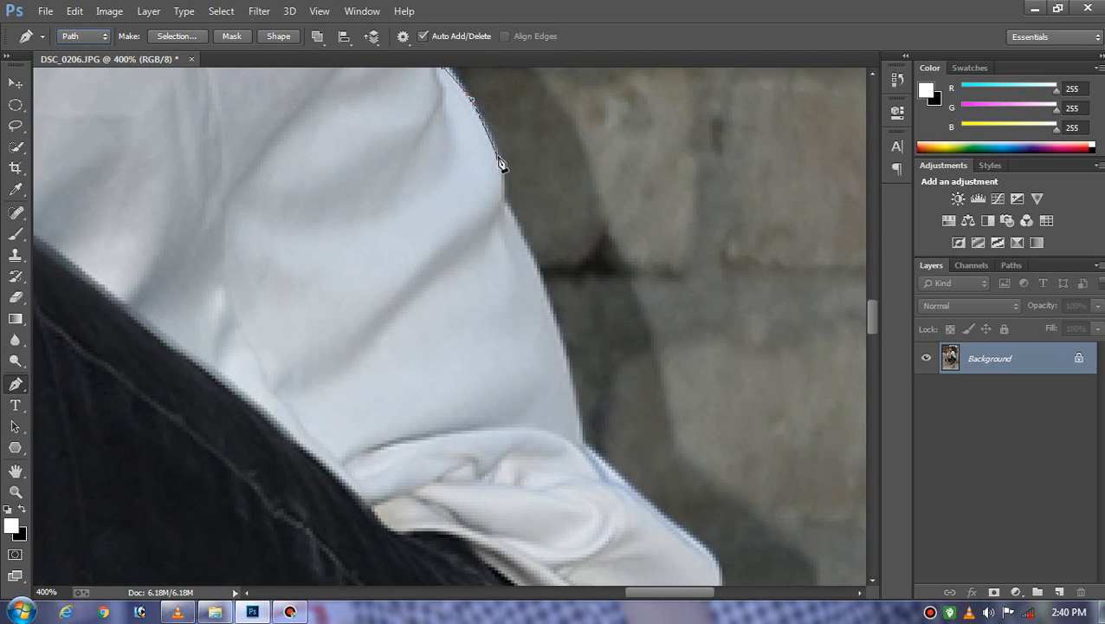
{"action": "left_click", "coordinate": [544, 291]}
{"action": "left_click", "coordinate": [572, 404]}
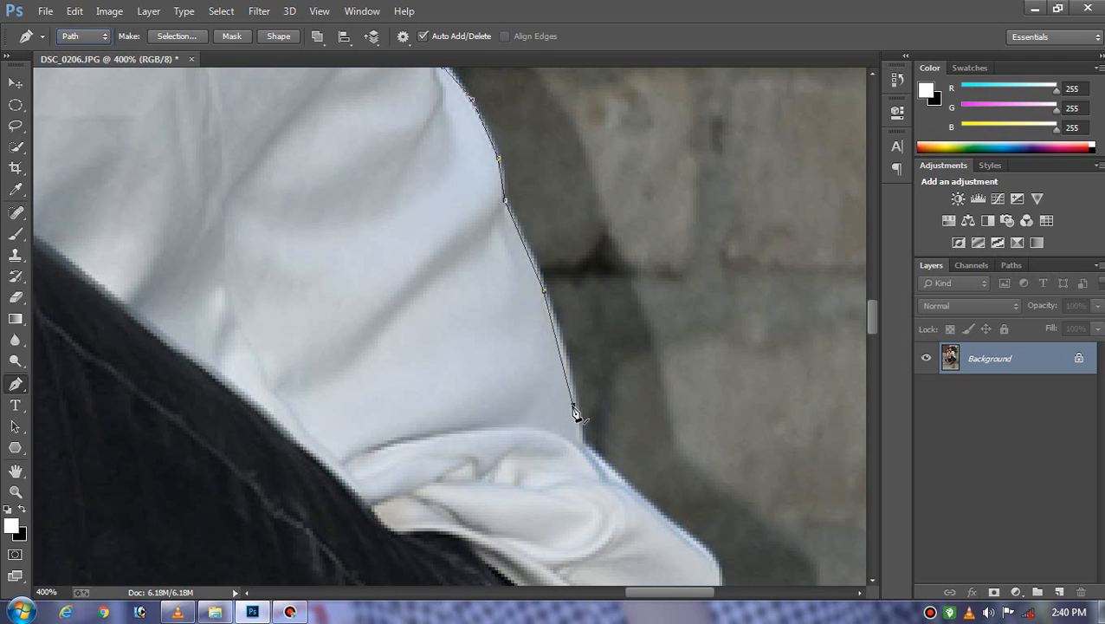
{"action": "left_click", "coordinate": [631, 491]}
{"action": "left_click", "coordinate": [691, 540]}
{"action": "left_click", "coordinate": [713, 557]}
Step: Outline the hanging shirt hem down to its tip where it meets the black trousers
{"action": "left_click_drag", "start_coordinate": [713, 557], "coordinate": [498, 229]}
{"action": "left_click", "coordinate": [515, 245]}
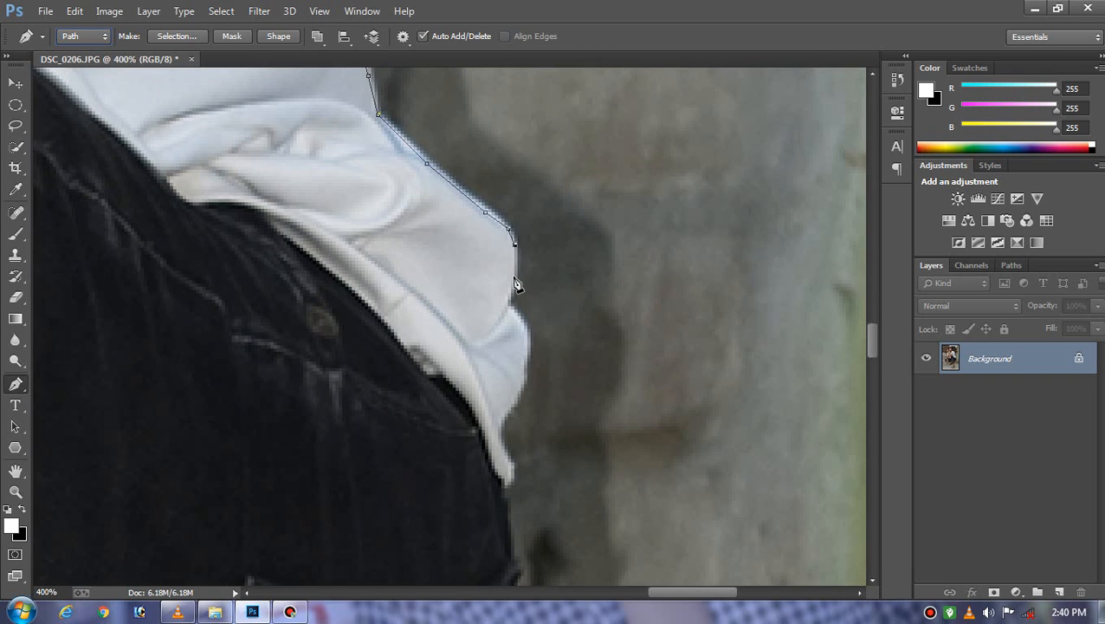
{"action": "left_click", "coordinate": [528, 336]}
{"action": "left_click", "coordinate": [526, 376]}
{"action": "left_click", "coordinate": [508, 411]}
{"action": "left_click", "coordinate": [502, 426]}
{"action": "left_click", "coordinate": [502, 451]}
{"action": "left_click", "coordinate": [511, 473]}
{"action": "left_click", "coordinate": [505, 493]}
{"action": "left_click_drag", "start_coordinate": [542, 425], "coordinate": [504, 229]}
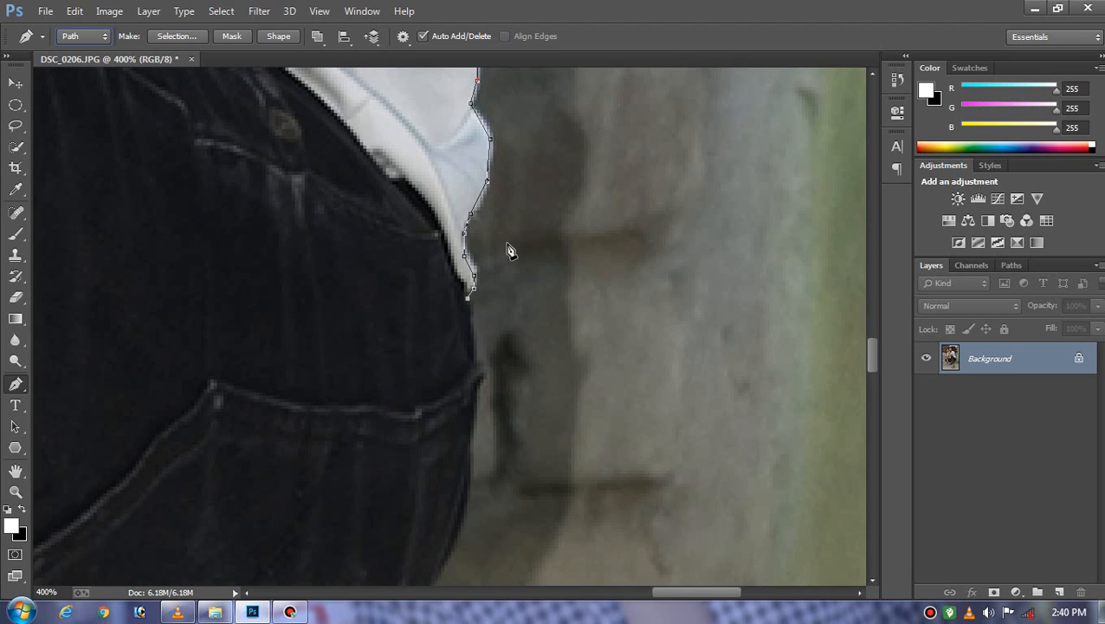
Step: Continue the path from the shirt tip down the curved back edge of the black trousers' seat
{"action": "left_click", "coordinate": [474, 354]}
{"action": "left_click", "coordinate": [477, 415]}
{"action": "left_click", "coordinate": [467, 493]}
{"action": "left_click_drag", "start_coordinate": [491, 456], "coordinate": [489, 263]}
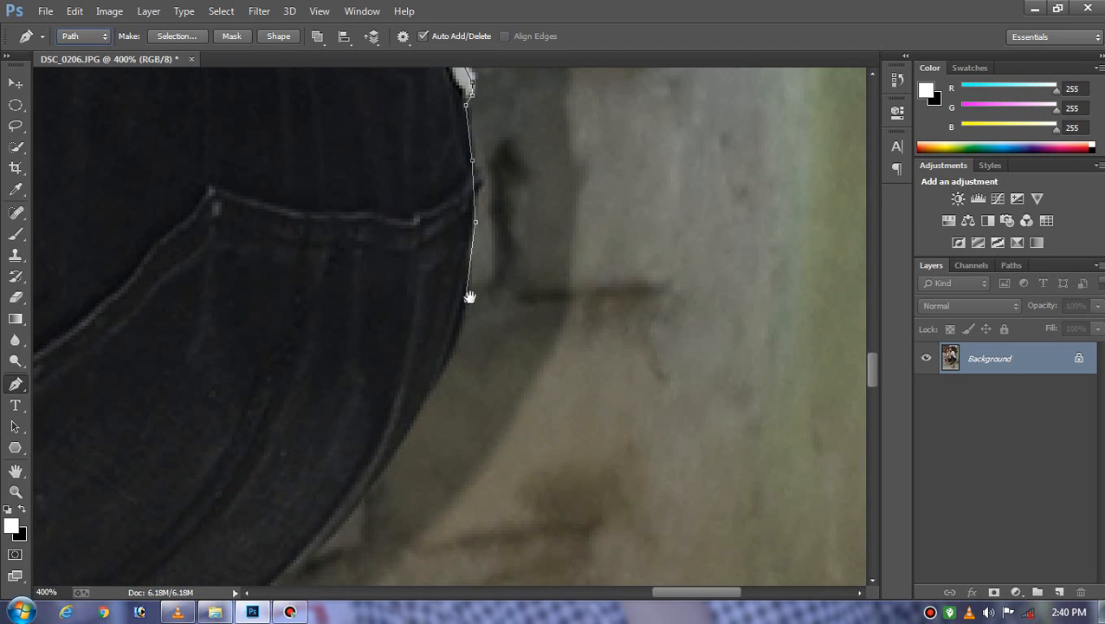
{"action": "left_click", "coordinate": [424, 410]}
{"action": "left_click", "coordinate": [375, 492]}
Step: Trace the rounded underside of the trousers' seat to the inner corner where it meets the supporting leg
{"action": "left_click_drag", "start_coordinate": [422, 446], "coordinate": [561, 176]}
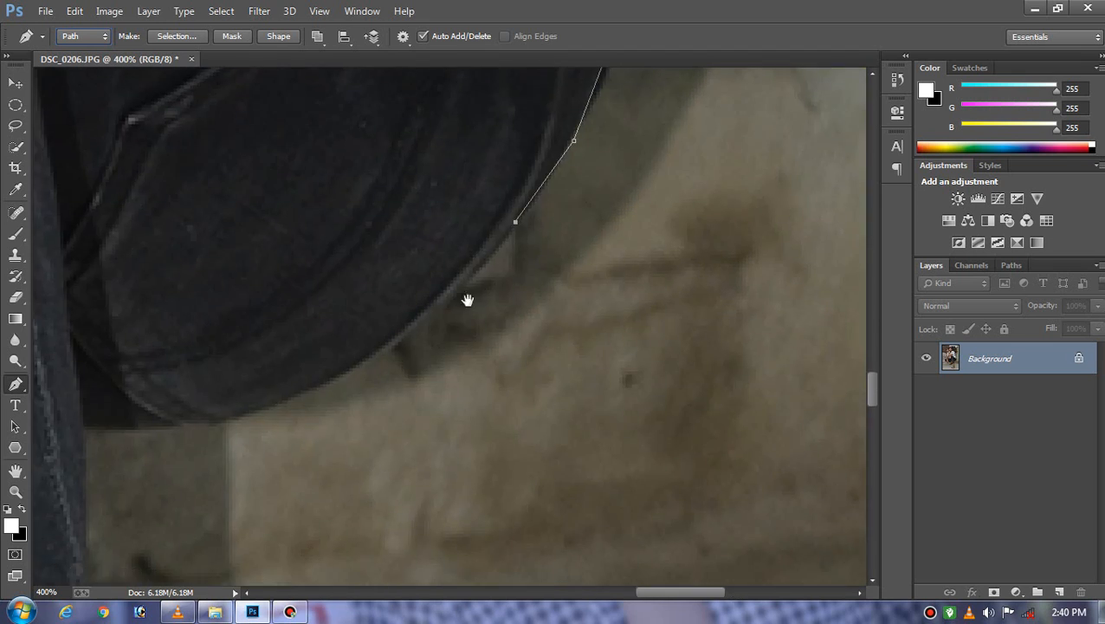
{"action": "left_click", "coordinate": [390, 352]}
{"action": "left_click_drag", "start_coordinate": [446, 308], "coordinate": [600, 199]}
{"action": "left_click", "coordinate": [416, 307]}
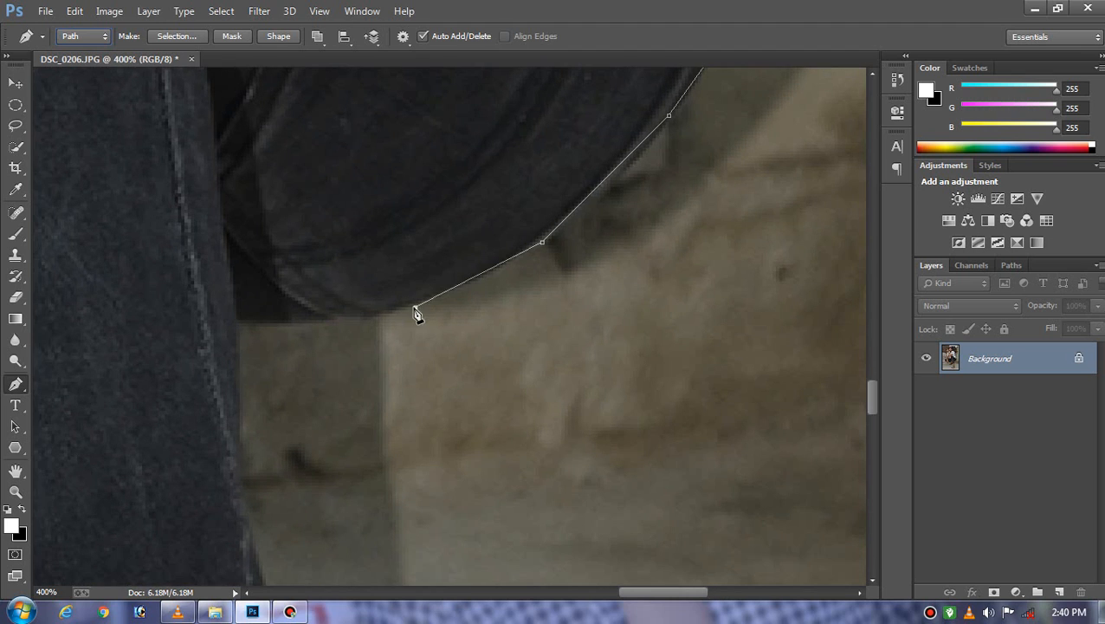
{"action": "left_click", "coordinate": [334, 320]}
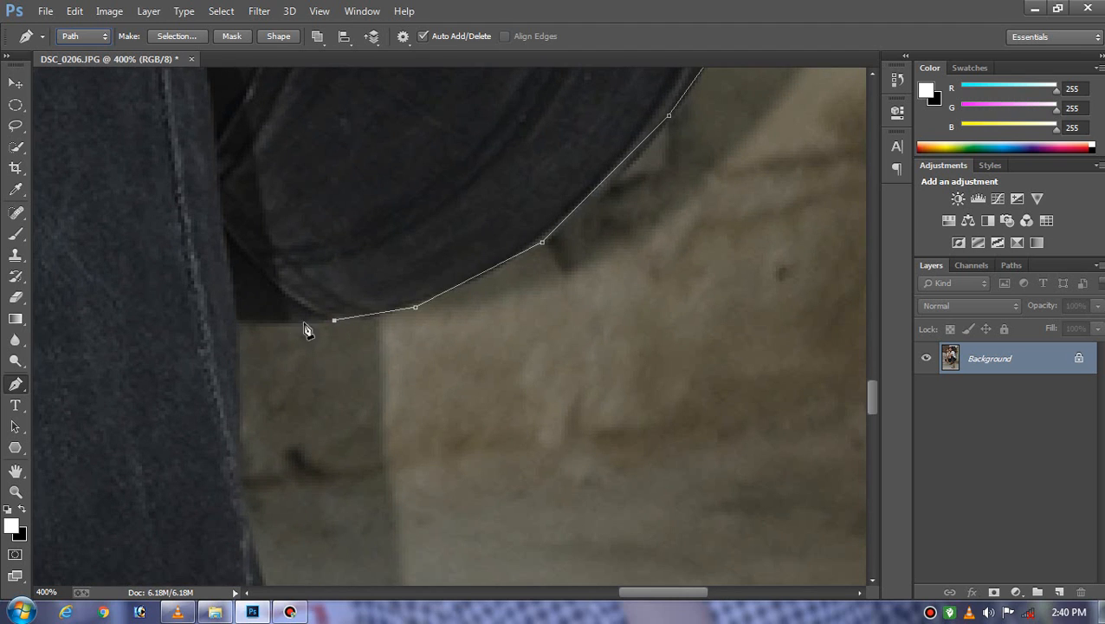
{"action": "left_click", "coordinate": [240, 326]}
Step: Trace the back edge of the trouser leg down from the seat corner to the flared cuff
{"action": "left_click_drag", "start_coordinate": [240, 327], "coordinate": [264, 159]}
{"action": "left_click", "coordinate": [243, 480]}
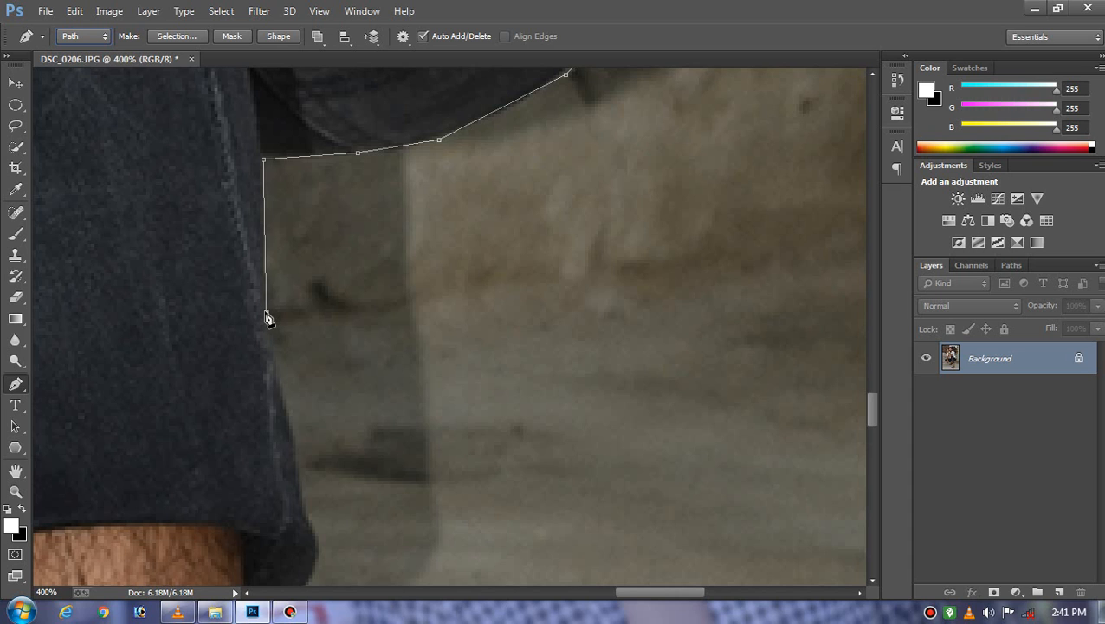
{"action": "left_click", "coordinate": [286, 426]}
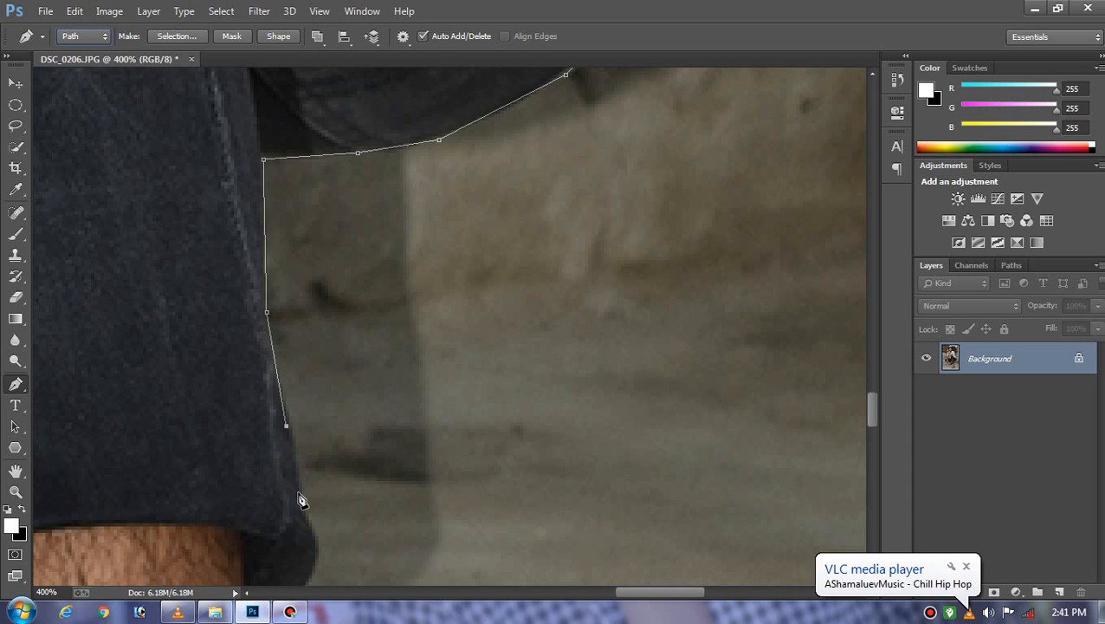
{"action": "left_click", "coordinate": [299, 497]}
{"action": "left_click", "coordinate": [312, 536]}
Step: Outline the rounded trouser cuff around to where it meets the bare lower leg
{"action": "left_click_drag", "start_coordinate": [323, 499], "coordinate": [351, 256]}
{"action": "left_click", "coordinate": [343, 321]}
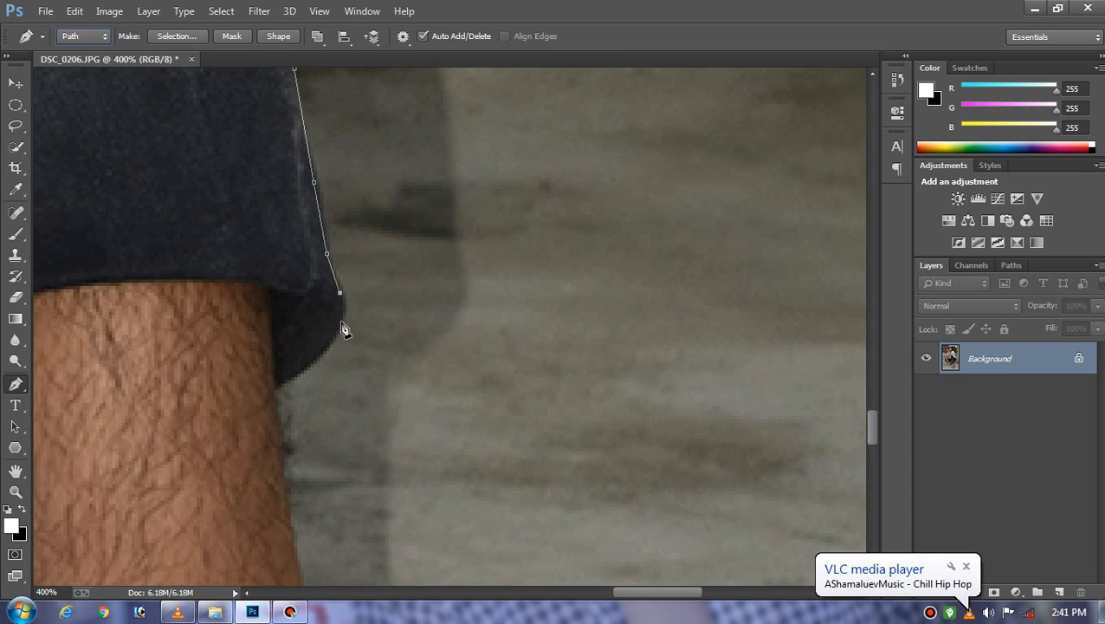
{"action": "left_click", "coordinate": [326, 351]}
{"action": "left_click", "coordinate": [298, 378]}
{"action": "left_click", "coordinate": [274, 395]}
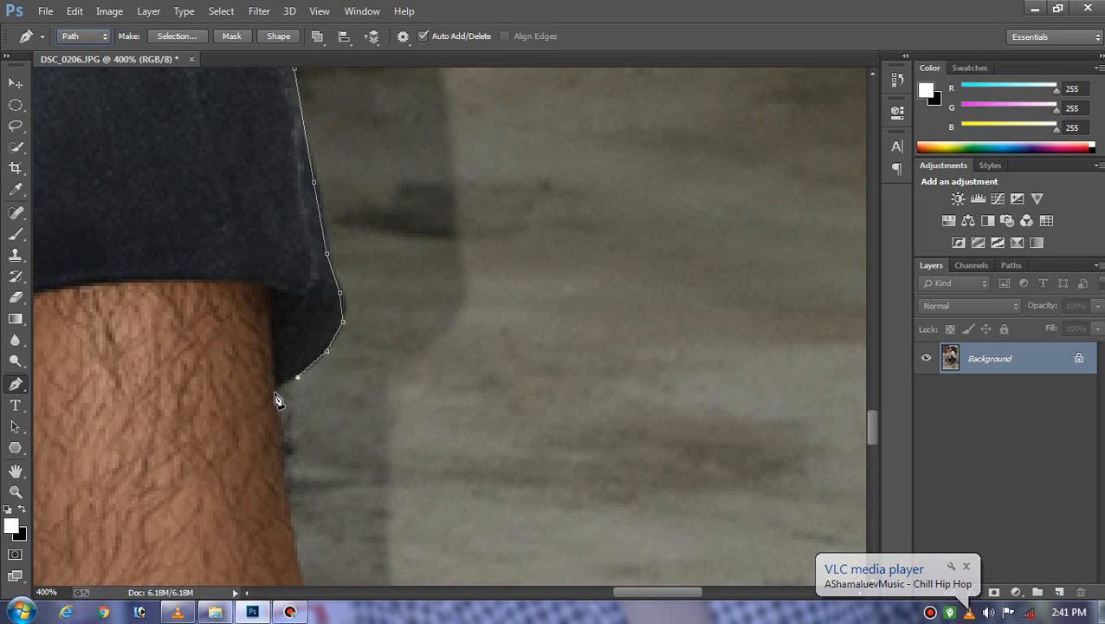
Step: Trace the outer edge of the bare lower leg from the cuff down to just above the ankle bone
{"action": "left_click_drag", "start_coordinate": [285, 548], "coordinate": [321, 361]}
{"action": "left_click", "coordinate": [337, 386]}
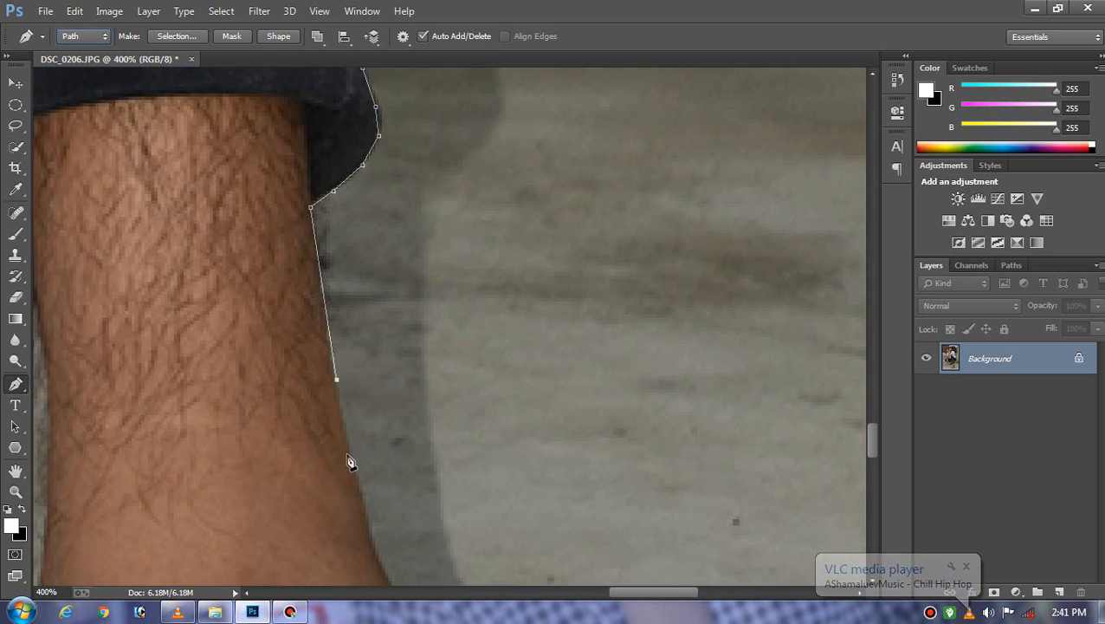
{"action": "left_click", "coordinate": [357, 483]}
{"action": "left_click_drag", "start_coordinate": [357, 483], "coordinate": [373, 257]}
{"action": "left_click", "coordinate": [392, 329]}
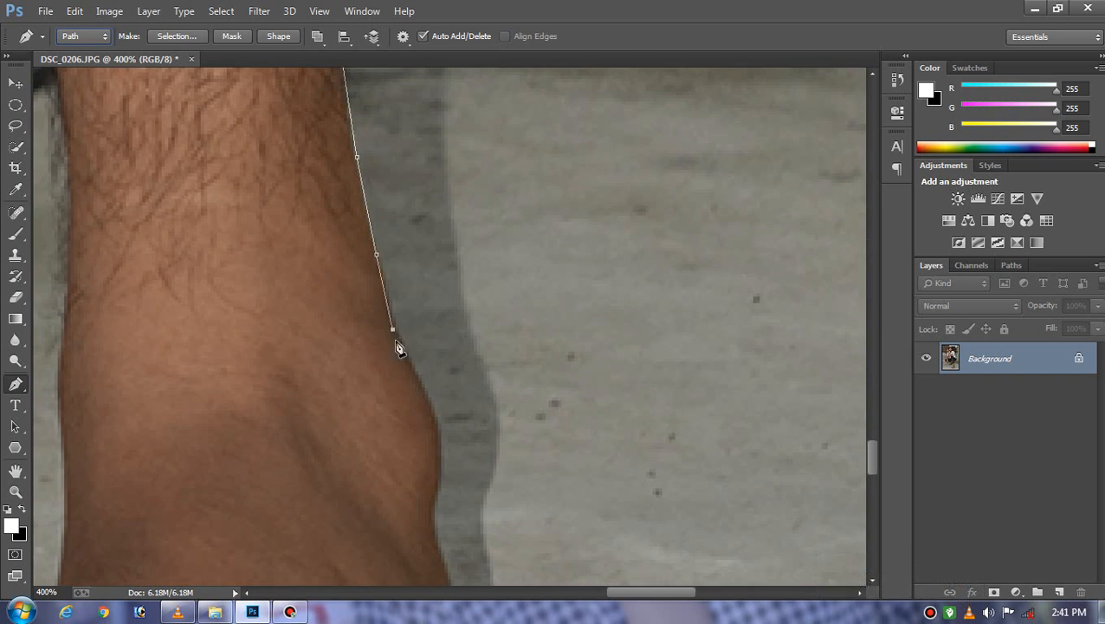
Step: Outline the bulge of the ankle bone down to the narrow point just below it
{"action": "left_click", "coordinate": [419, 377]}
{"action": "left_click", "coordinate": [434, 425]}
{"action": "left_click", "coordinate": [441, 452]}
{"action": "left_click", "coordinate": [435, 498]}
{"action": "left_click_drag", "start_coordinate": [433, 532], "coordinate": [341, 241]}
{"action": "left_click", "coordinate": [339, 235]}
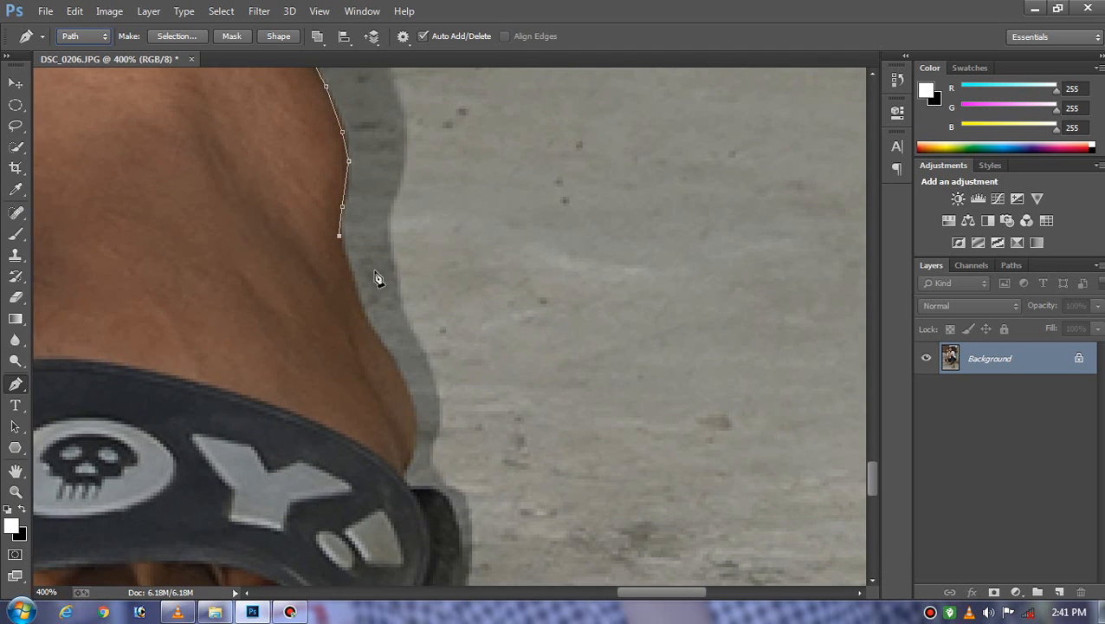
Step: Trace the outer edge of the foot from below the ankle to the top of the sandal strap
{"action": "left_click", "coordinate": [358, 297]}
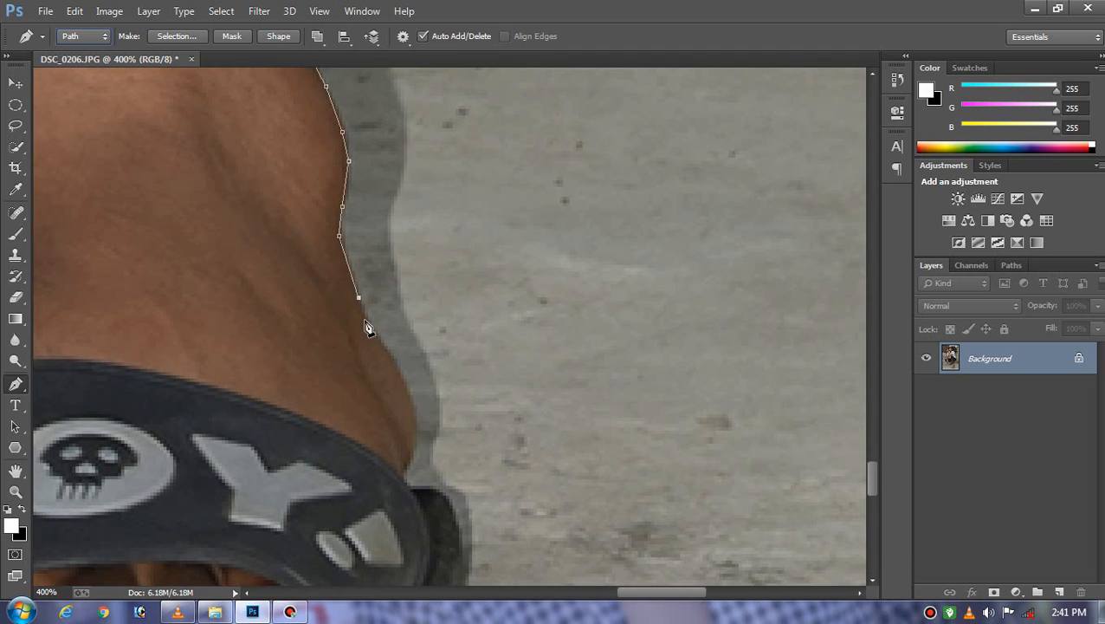
{"action": "left_click", "coordinate": [402, 375]}
{"action": "left_click", "coordinate": [413, 407]}
{"action": "left_click", "coordinate": [416, 436]}
{"action": "left_click", "coordinate": [404, 479]}
Step: Outline the sandal's protruding heel section and its outer side down to the front corner of the sole
{"action": "left_click_drag", "start_coordinate": [410, 492], "coordinate": [428, 495]}
{"action": "left_click", "coordinate": [423, 489]}
{"action": "left_click", "coordinate": [467, 558]}
{"action": "left_click_drag", "start_coordinate": [467, 559], "coordinate": [491, 361]}
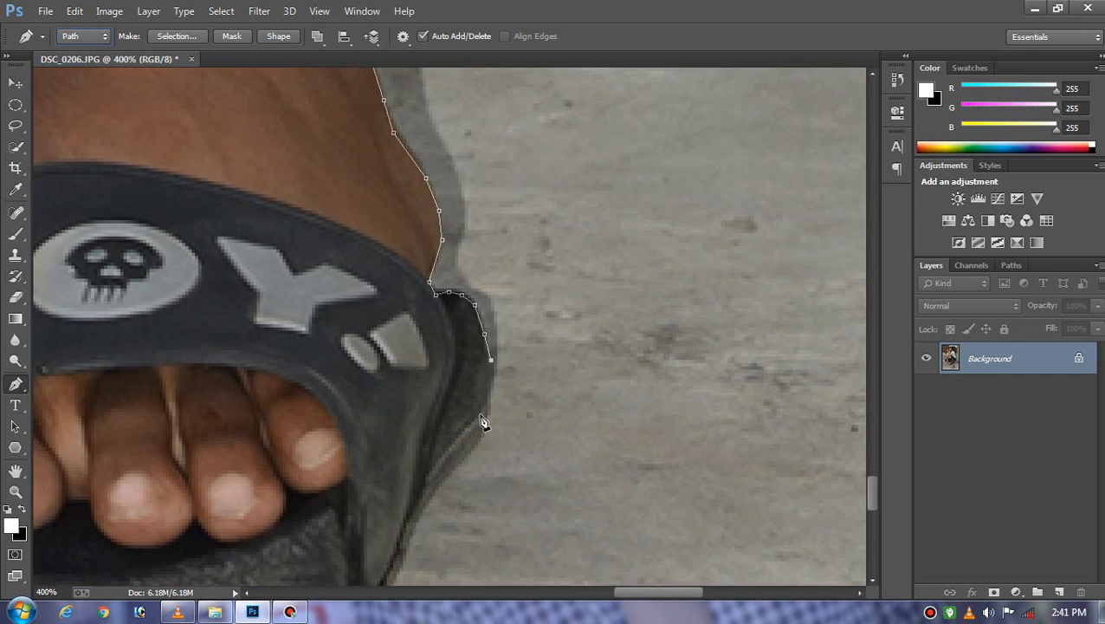
{"action": "left_click", "coordinate": [475, 444]}
{"action": "left_click_drag", "start_coordinate": [433, 507], "coordinate": [439, 301]}
{"action": "left_click", "coordinate": [432, 314]}
{"action": "left_click", "coordinate": [414, 348]}
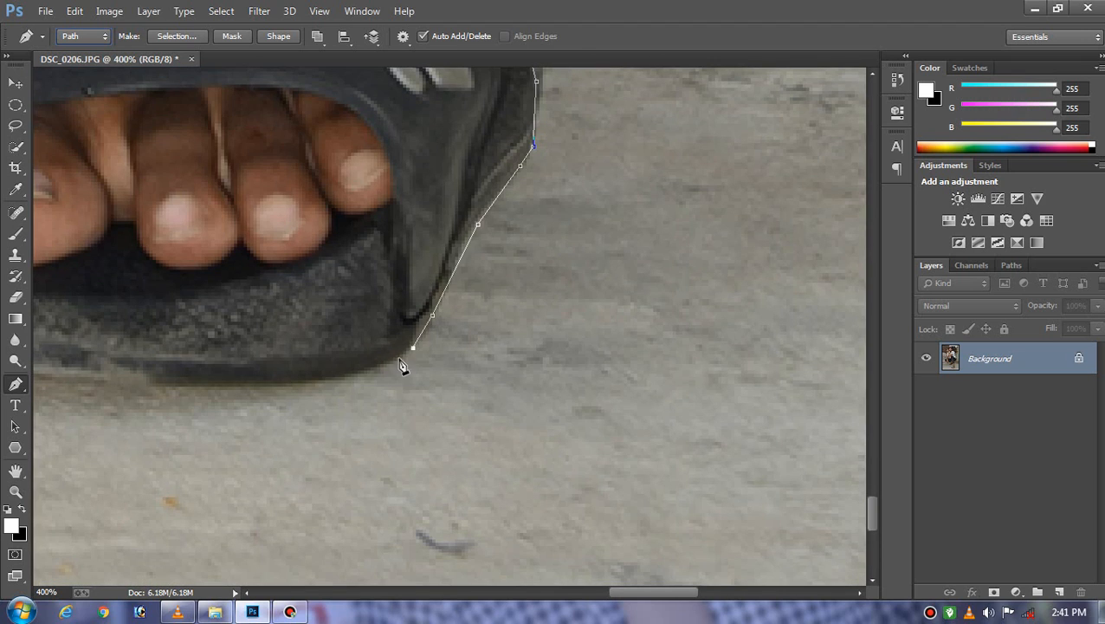
Step: Trace the bottom edge of the front sandal's sole across to its opposite corner
{"action": "left_click", "coordinate": [377, 368]}
{"action": "left_click", "coordinate": [335, 380]}
{"action": "left_click_drag", "start_coordinate": [271, 392], "coordinate": [565, 288]}
{"action": "left_click", "coordinate": [453, 282]}
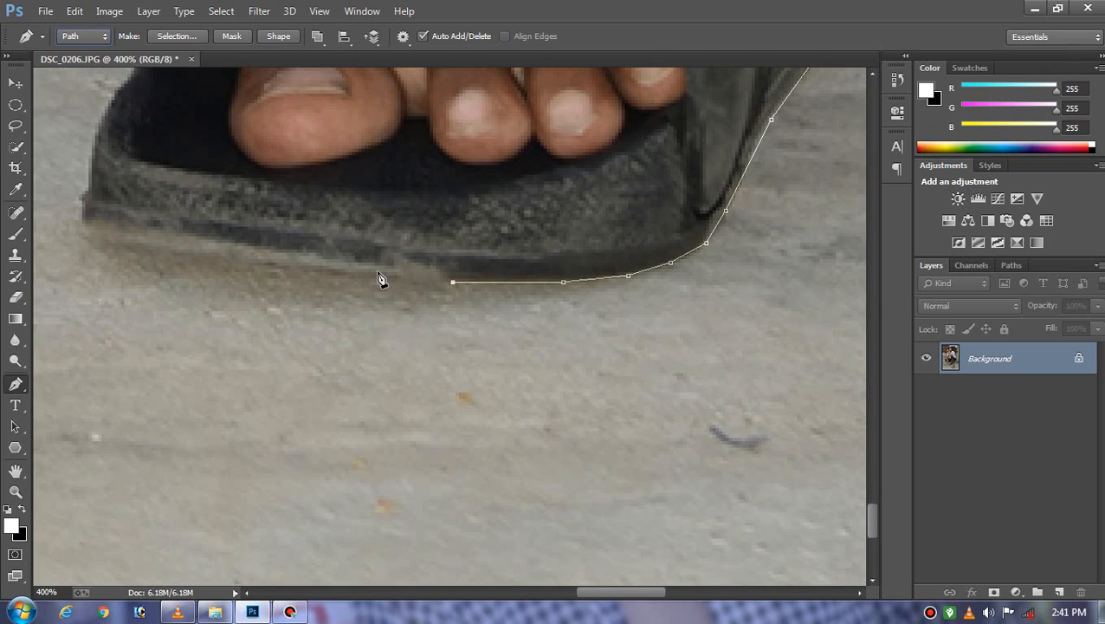
{"action": "left_click_drag", "start_coordinate": [370, 285], "coordinate": [474, 325]}
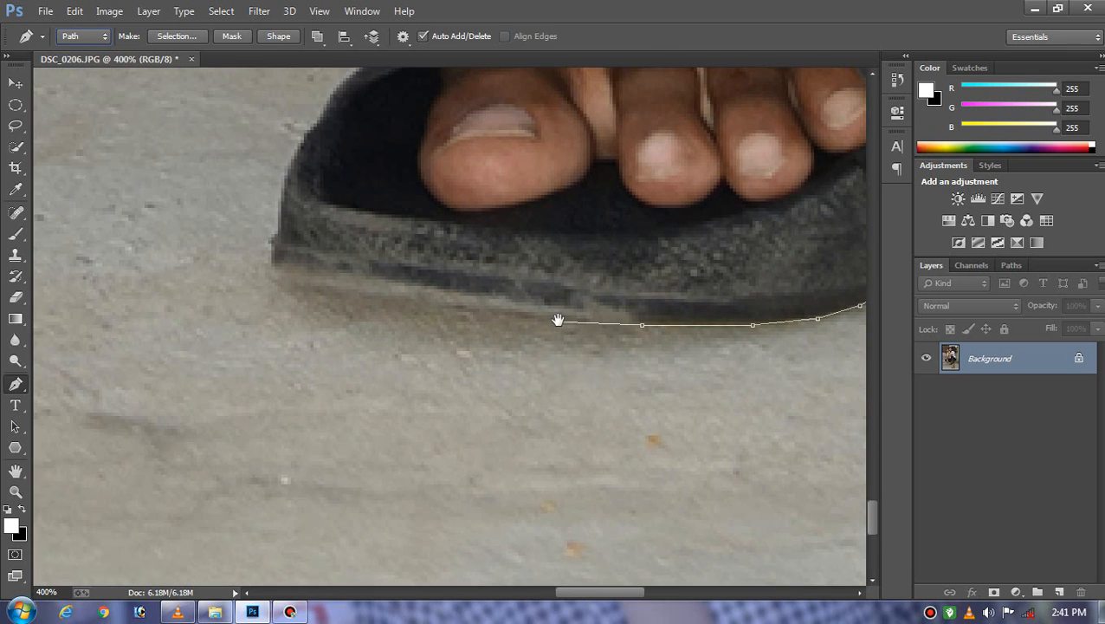
{"action": "left_click", "coordinate": [408, 300]}
{"action": "left_click", "coordinate": [317, 286]}
{"action": "left_click", "coordinate": [275, 267]}
Step: Trace the inner side of the sandal's toe section up from the sole corner beside the big toe
{"action": "left_click", "coordinate": [278, 244]}
{"action": "left_click", "coordinate": [285, 228]}
{"action": "left_click", "coordinate": [291, 185]}
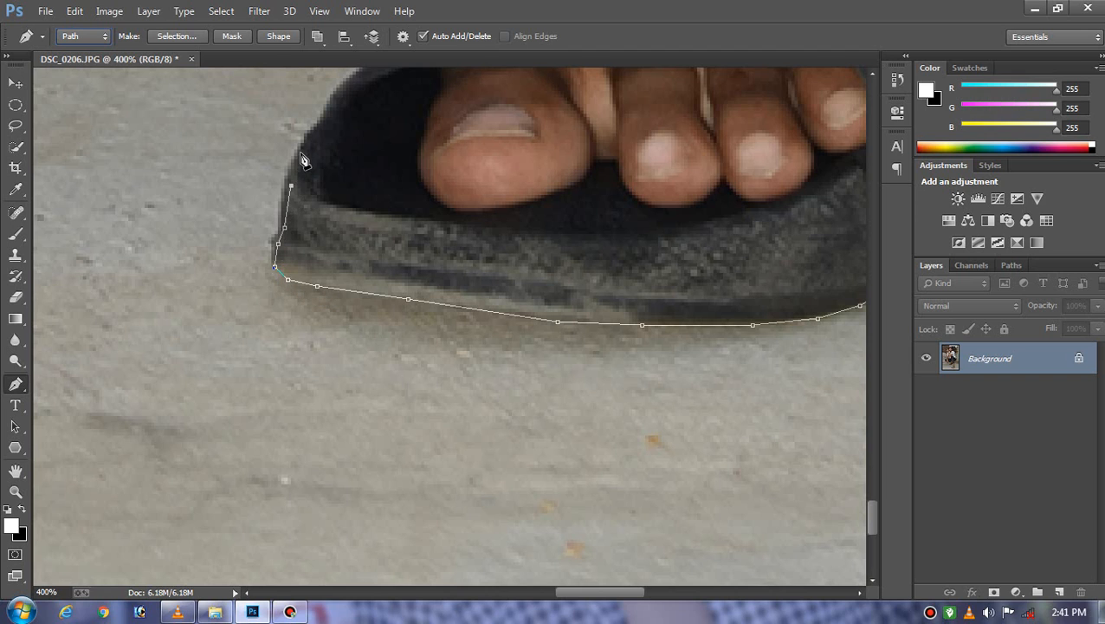
{"action": "left_click", "coordinate": [301, 153]}
{"action": "left_click", "coordinate": [314, 133]}
{"action": "left_click", "coordinate": [323, 111]}
Step: Continue along the inner edge of the lettered sandal strap up to where it meets the bare foot
{"action": "left_click_drag", "start_coordinate": [337, 97], "coordinate": [299, 339]}
{"action": "left_click", "coordinate": [309, 327]}
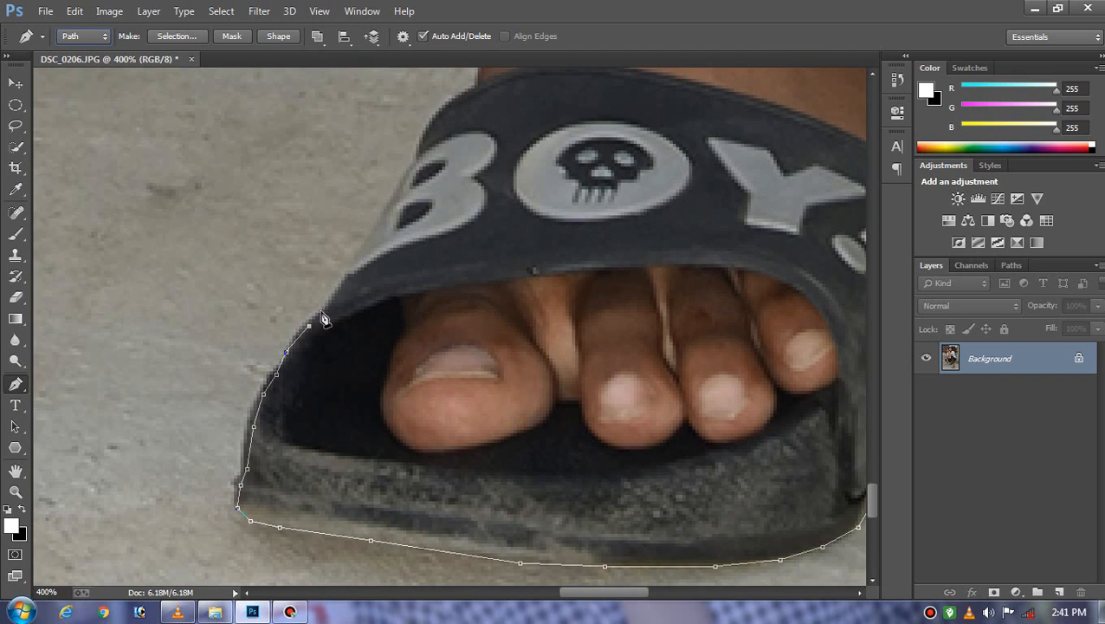
{"action": "left_click", "coordinate": [345, 280]}
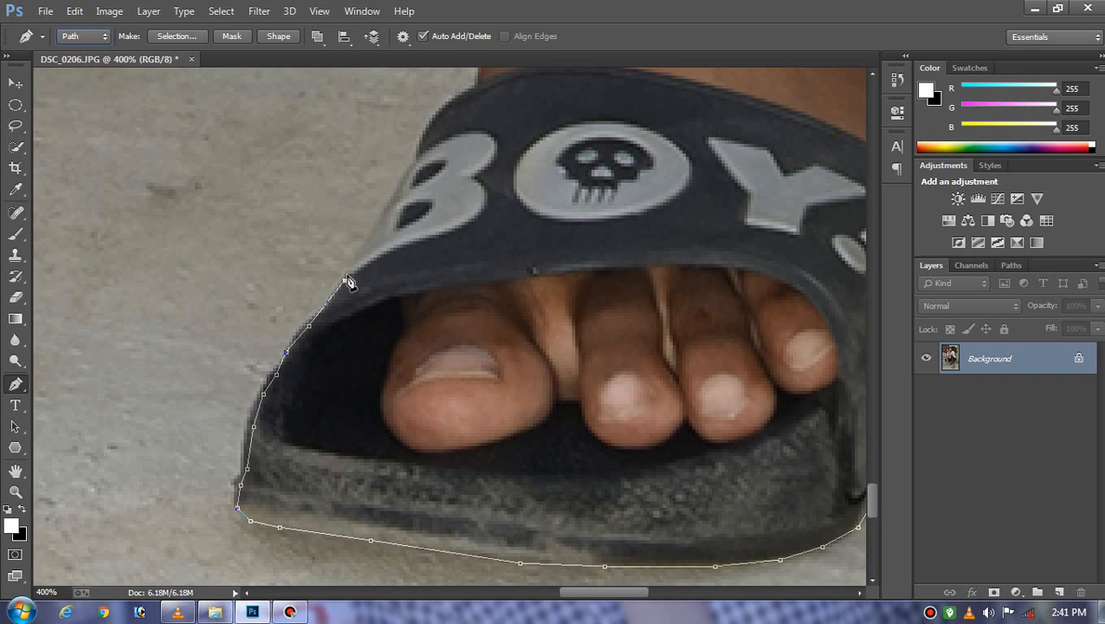
{"action": "left_click", "coordinate": [416, 160]}
{"action": "left_click", "coordinate": [423, 137]}
{"action": "left_click", "coordinate": [446, 104]}
{"action": "left_click", "coordinate": [477, 82]}
Step: Trace the inner edge of the foot and ankle upward from the sandal strap
{"action": "left_click_drag", "start_coordinate": [500, 107], "coordinate": [510, 488]}
{"action": "left_click", "coordinate": [491, 411]}
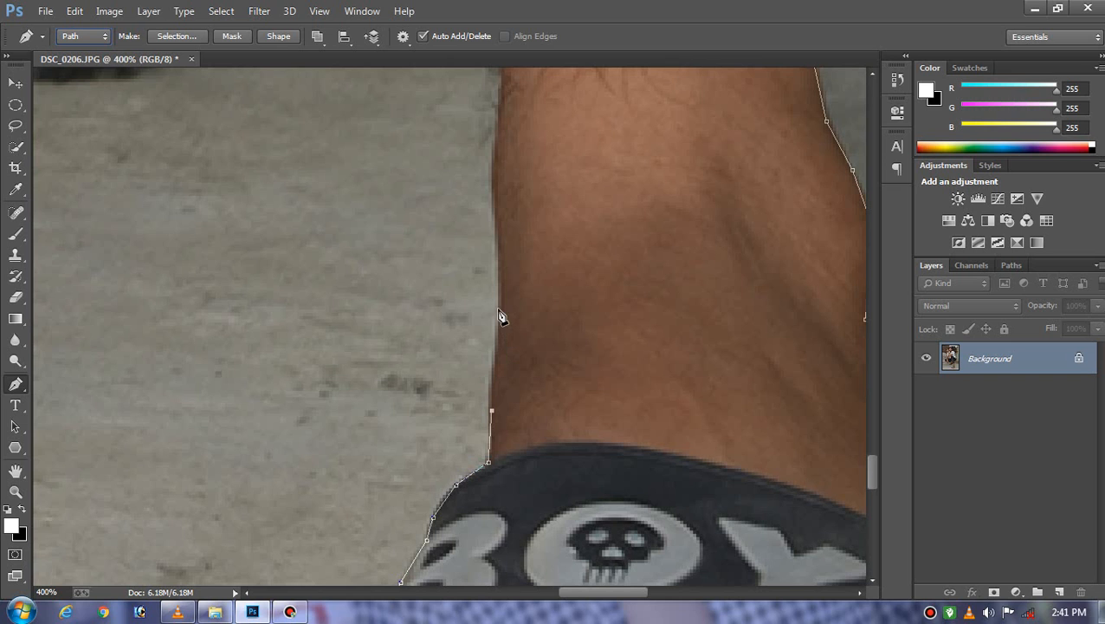
{"action": "left_click", "coordinate": [498, 313]}
{"action": "left_click", "coordinate": [498, 257]}
{"action": "left_click", "coordinate": [491, 194]}
{"action": "left_click", "coordinate": [496, 132]}
{"action": "left_click", "coordinate": [500, 89]}
Step: Continue the path up the inner edge of the lower leg to the sole of the other sandal
{"action": "left_click_drag", "start_coordinate": [502, 84], "coordinate": [506, 448]}
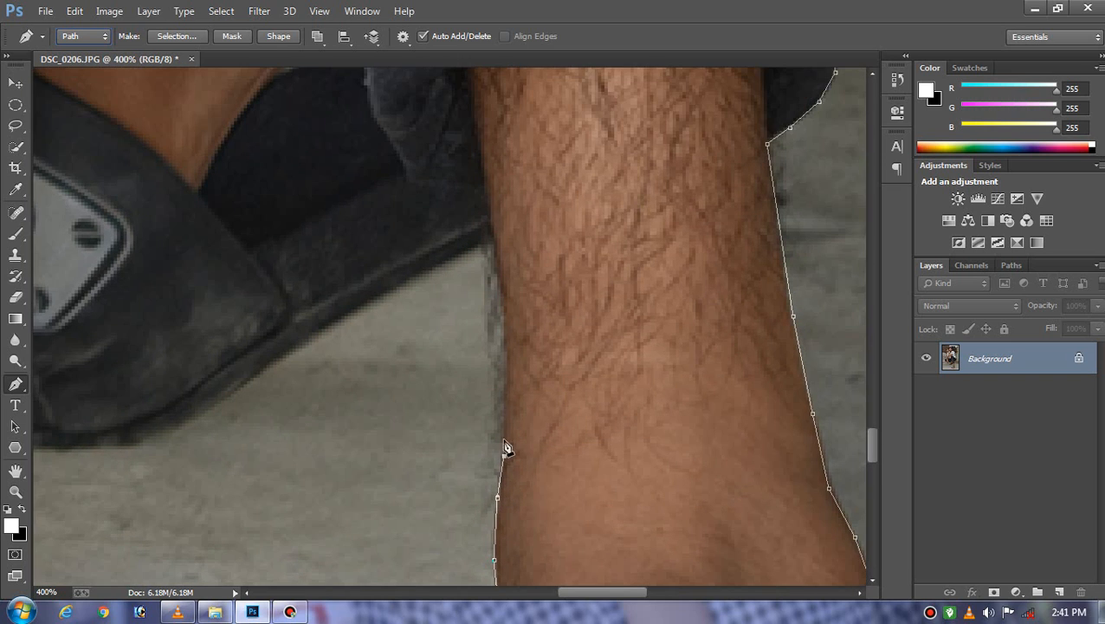
{"action": "left_click", "coordinate": [510, 365]}
{"action": "left_click", "coordinate": [501, 274]}
{"action": "left_click", "coordinate": [495, 239]}
Step: Trace the underside of the other sandal's sole from the leg toward its toe end
{"action": "left_click", "coordinate": [282, 357]}
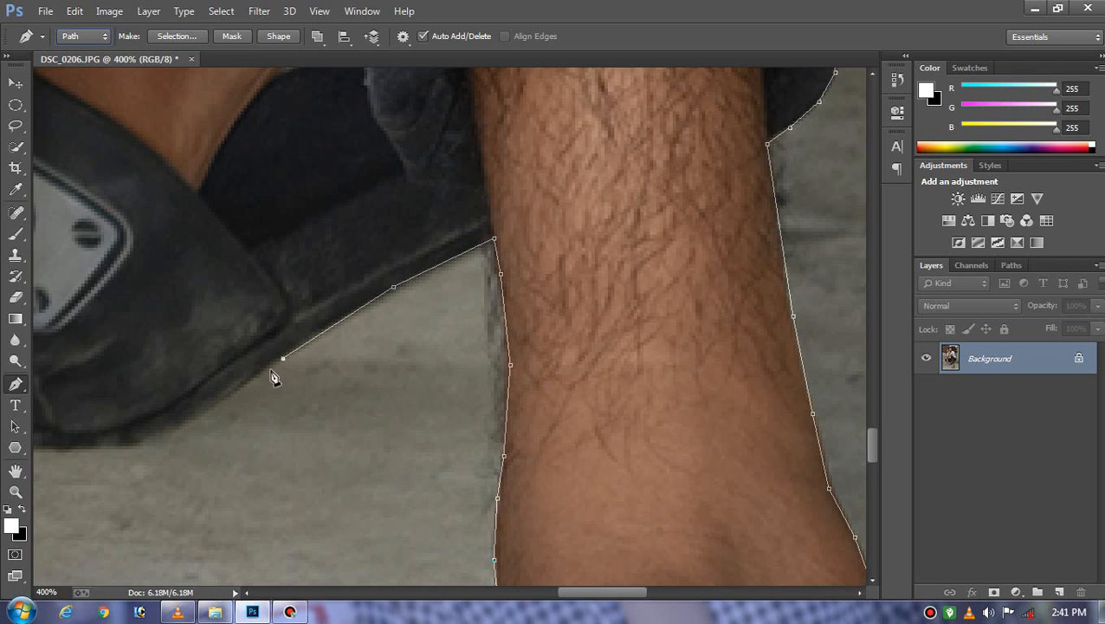
{"action": "left_click", "coordinate": [182, 426]}
{"action": "left_click", "coordinate": [130, 447]}
{"action": "left_click_drag", "start_coordinate": [136, 437], "coordinate": [498, 399]}
{"action": "left_click", "coordinate": [391, 417]}
{"action": "left_click", "coordinate": [307, 419]}
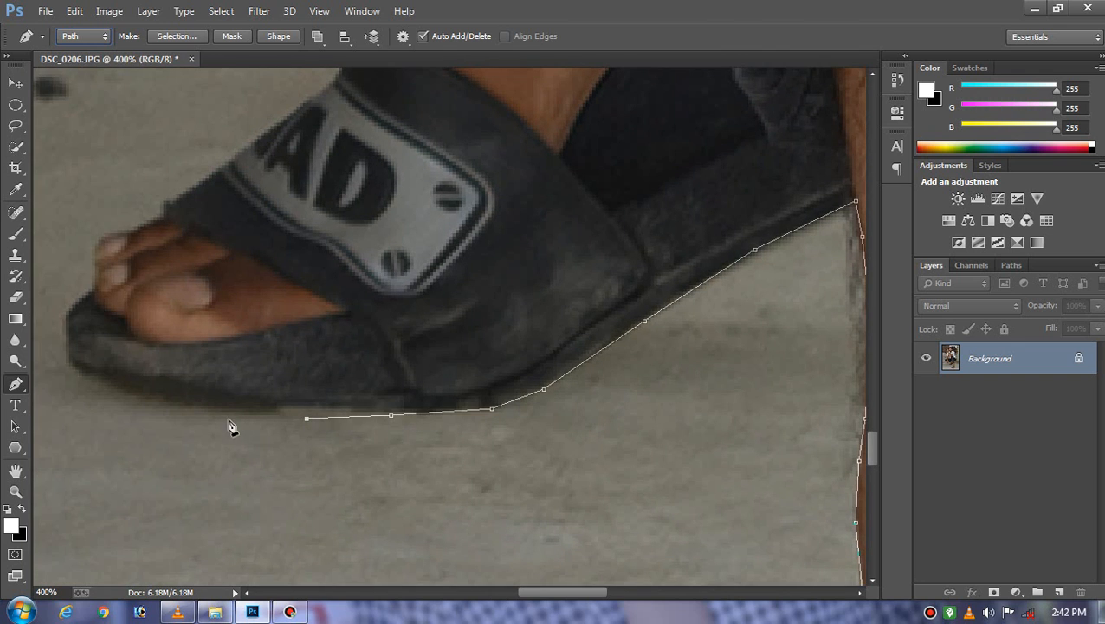
{"action": "left_click", "coordinate": [211, 410]}
{"action": "left_click", "coordinate": [140, 403]}
Step: Outline the rounded toe end of the second sandal and the tips of the toes above it
{"action": "left_click_drag", "start_coordinate": [103, 397], "coordinate": [345, 504]}
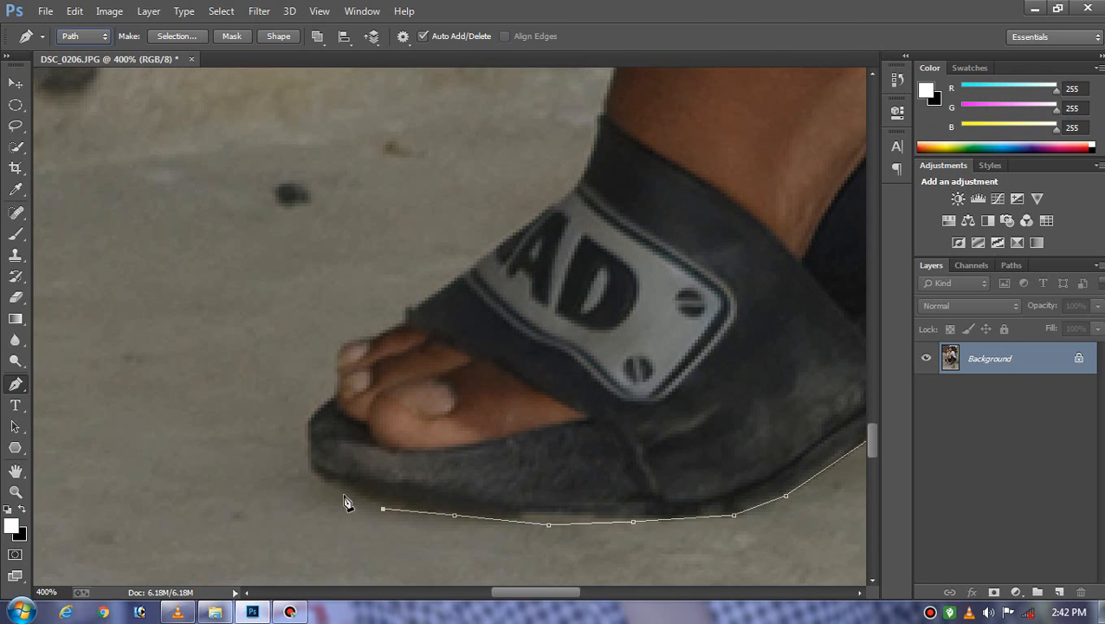
{"action": "left_click", "coordinate": [330, 485]}
{"action": "left_click", "coordinate": [311, 473]}
{"action": "left_click", "coordinate": [308, 444]}
{"action": "left_click", "coordinate": [311, 422]}
{"action": "left_click", "coordinate": [337, 400]}
{"action": "left_click", "coordinate": [339, 378]}
{"action": "left_click", "coordinate": [335, 364]}
{"action": "left_click", "coordinate": [336, 354]}
Step: Trace over the top of the toes and along the second sandal's strap to its upper corner
{"action": "left_click", "coordinate": [356, 345]}
{"action": "left_click", "coordinate": [382, 332]}
{"action": "left_click", "coordinate": [404, 324]}
{"action": "left_click", "coordinate": [408, 311]}
{"action": "left_click", "coordinate": [426, 300]}
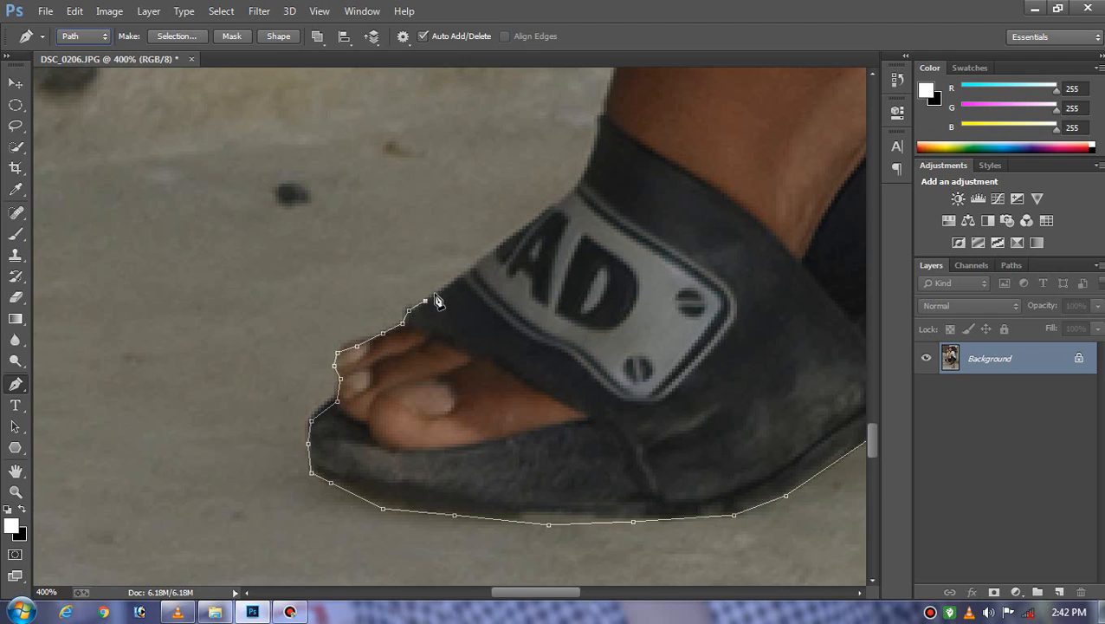
{"action": "left_click", "coordinate": [500, 254]}
{"action": "left_click", "coordinate": [576, 195]}
{"action": "left_click", "coordinate": [604, 115]}
Step: Trace the front of the ankle up from the strap and around to the hanging trouser hem
{"action": "left_click_drag", "start_coordinate": [604, 116], "coordinate": [528, 501]}
{"action": "left_click", "coordinate": [570, 350]}
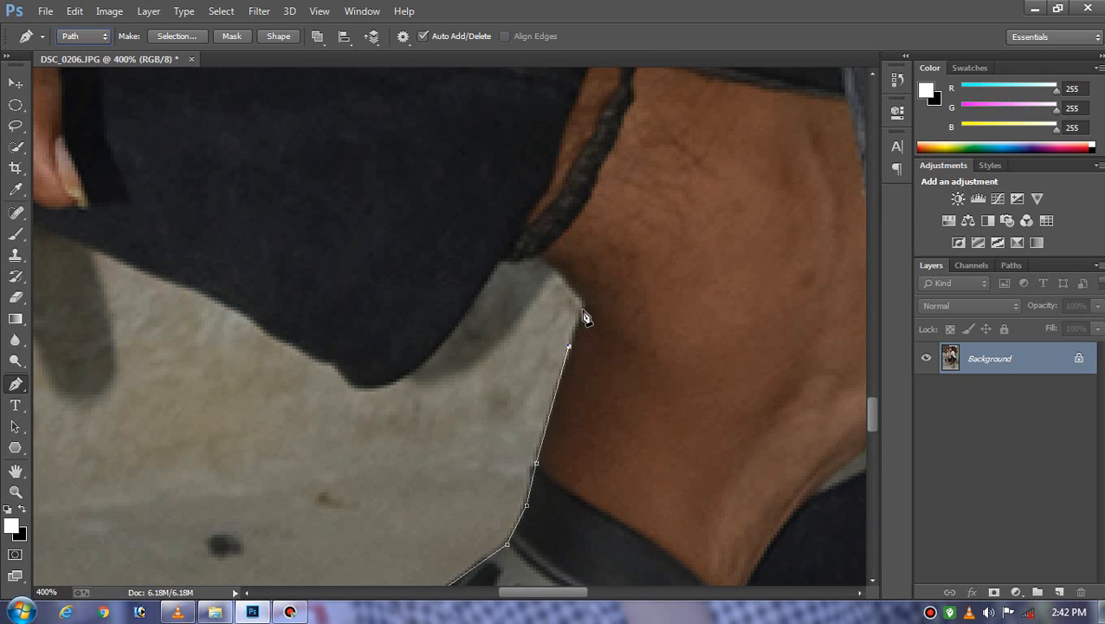
{"action": "left_click", "coordinate": [581, 308]}
{"action": "left_click_drag", "start_coordinate": [602, 321], "coordinate": [612, 450]}
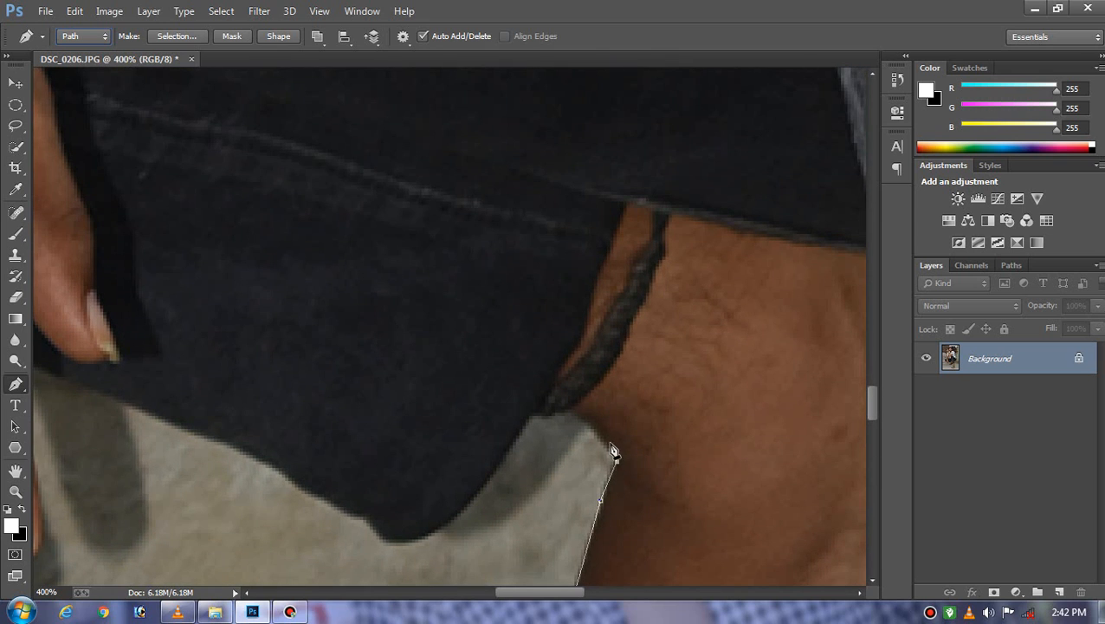
{"action": "left_click", "coordinate": [575, 409]}
{"action": "left_click", "coordinate": [532, 416]}
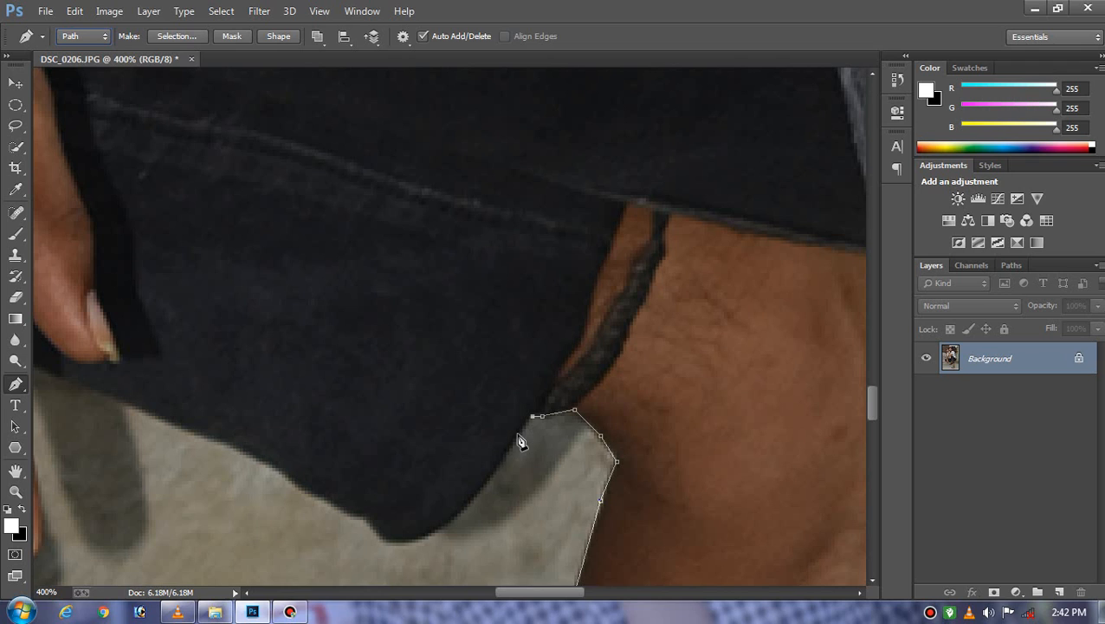
Step: Outline the drooping corner of the trouser hem and follow its lower edge toward the hand, redoing one misplaced point
{"action": "left_click", "coordinate": [480, 485]}
{"action": "left_click", "coordinate": [448, 523]}
{"action": "left_click", "coordinate": [415, 546]}
{"action": "key", "text": "ctrl+z"}
{"action": "left_click", "coordinate": [419, 539]}
{"action": "left_click", "coordinate": [264, 459]}
{"action": "left_click", "coordinate": [168, 420]}
Step: Extend the path along the hem to the hand and down the outer edge of the index finger
{"action": "left_click_drag", "start_coordinate": [314, 421], "coordinate": [748, 544]}
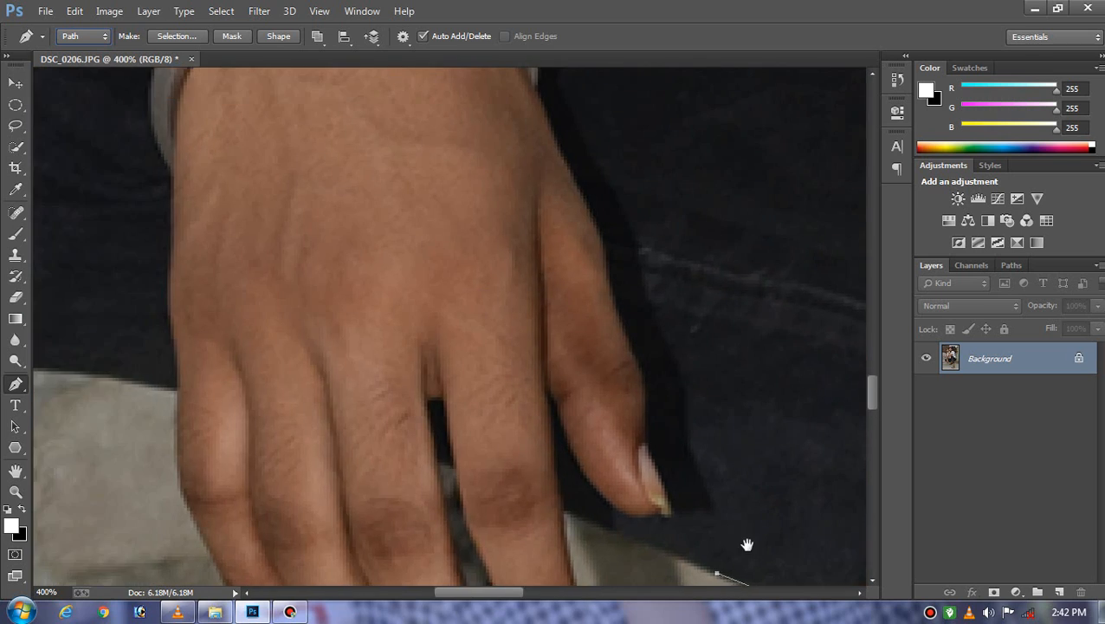
{"action": "left_click", "coordinate": [562, 519]}
{"action": "scroll", "coordinate": [585, 542], "scroll_direction": "down", "scroll_amount": 3}
{"action": "left_click", "coordinate": [563, 426]}
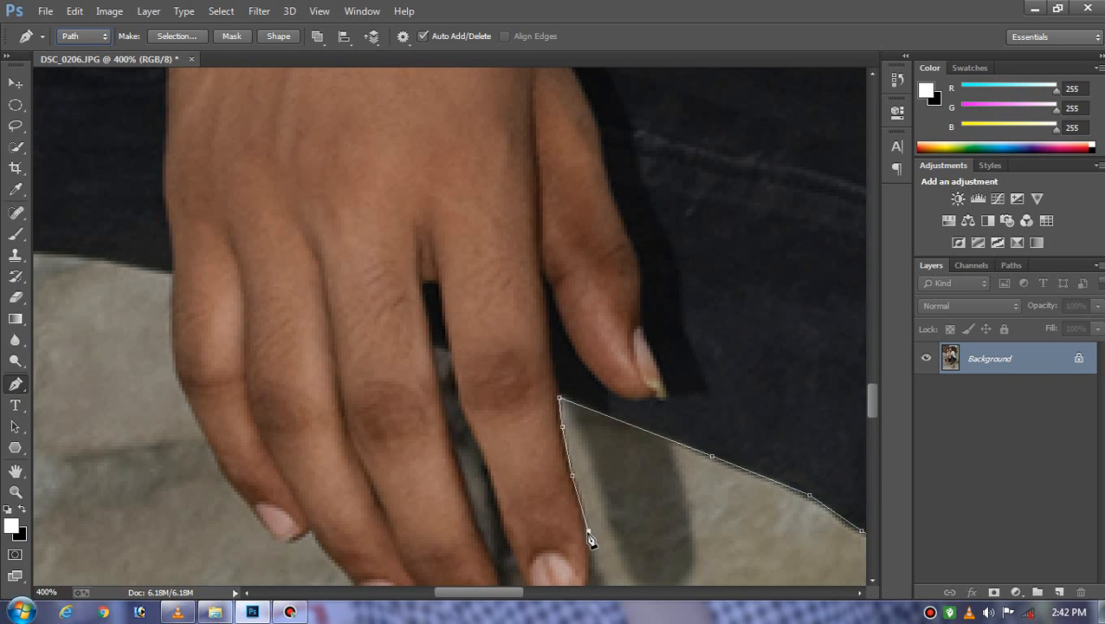
{"action": "left_click", "coordinate": [588, 531]}
Step: Outline the index fingertip and trace back up its inner edge toward the gap between the fingers
{"action": "left_click_drag", "start_coordinate": [589, 539], "coordinate": [590, 418]}
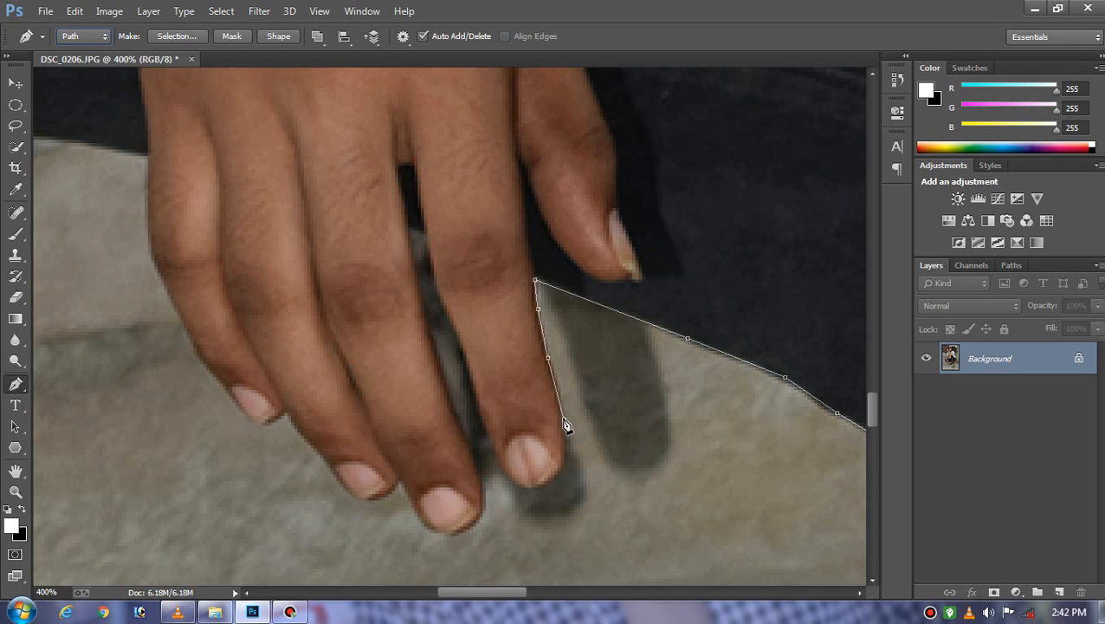
{"action": "left_click", "coordinate": [564, 449]}
{"action": "left_click", "coordinate": [516, 484]}
{"action": "left_click", "coordinate": [499, 462]}
{"action": "left_click", "coordinate": [480, 403]}
{"action": "left_click", "coordinate": [430, 261]}
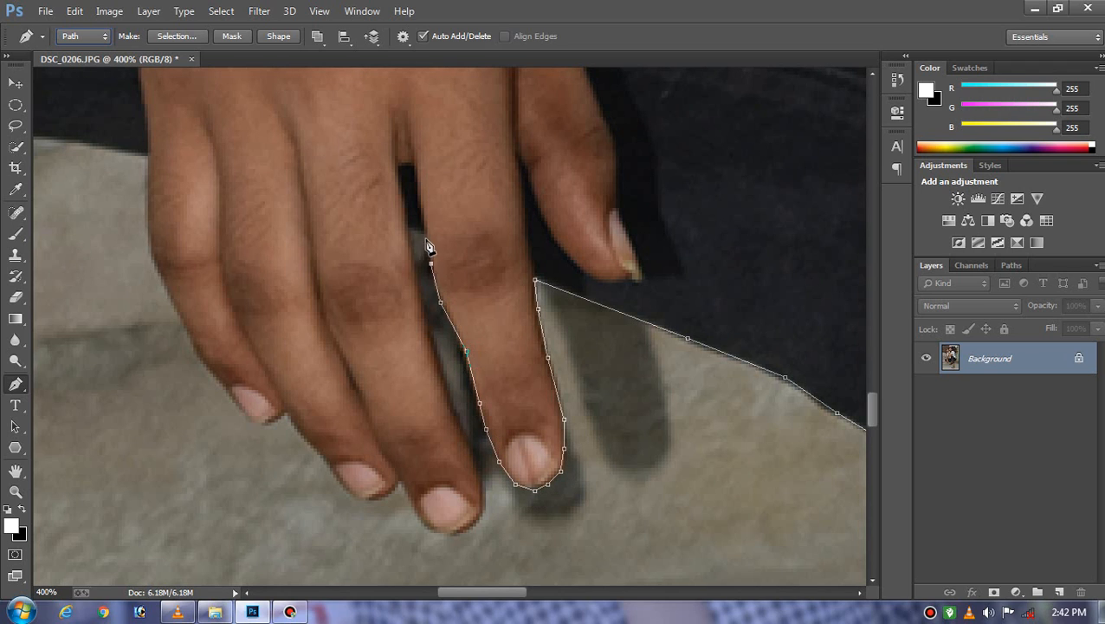
Step: Trace the edge of the middle finger from the finger gap down to its nail
{"action": "left_click", "coordinate": [424, 299]}
{"action": "left_click", "coordinate": [444, 367]}
{"action": "left_click", "coordinate": [459, 420]}
{"action": "left_click", "coordinate": [482, 497]}
{"action": "left_click", "coordinate": [480, 520]}
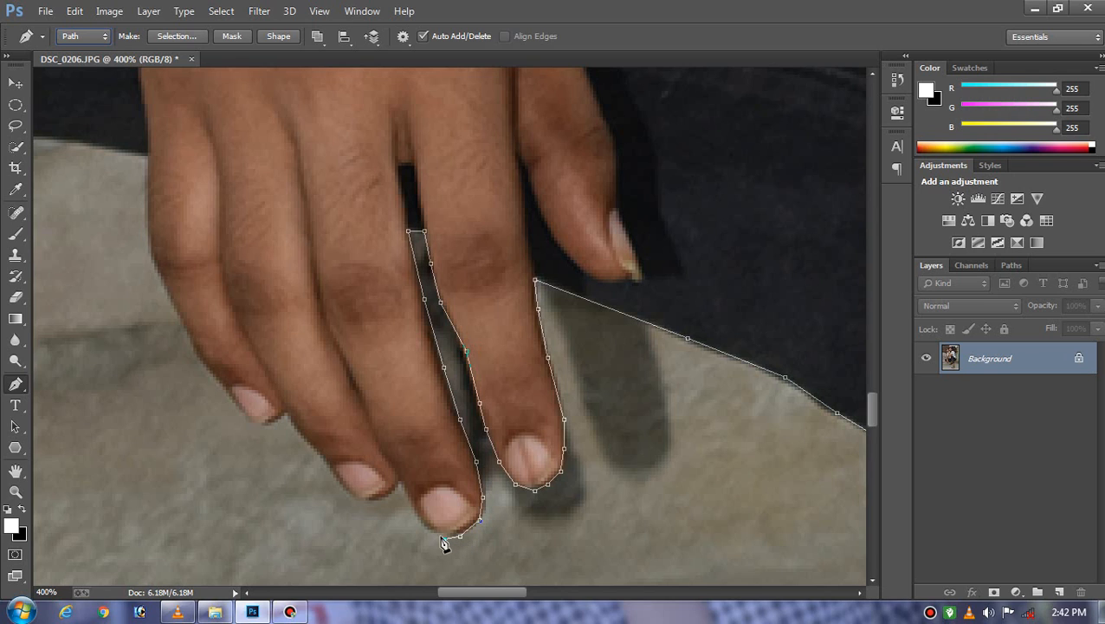
Step: Outline the remaining fingertips and trace up the outer edge of the little finger toward its knuckle
{"action": "left_click", "coordinate": [401, 481]}
{"action": "left_click", "coordinate": [350, 494]}
{"action": "left_click", "coordinate": [313, 445]}
{"action": "left_click", "coordinate": [288, 410]}
{"action": "left_click", "coordinate": [206, 361]}
{"action": "left_click", "coordinate": [177, 305]}
Step: Follow the little finger's outer edge past the knuckle and onto the lower edge of the black trousers
{"action": "left_click_drag", "start_coordinate": [267, 302], "coordinate": [398, 470]}
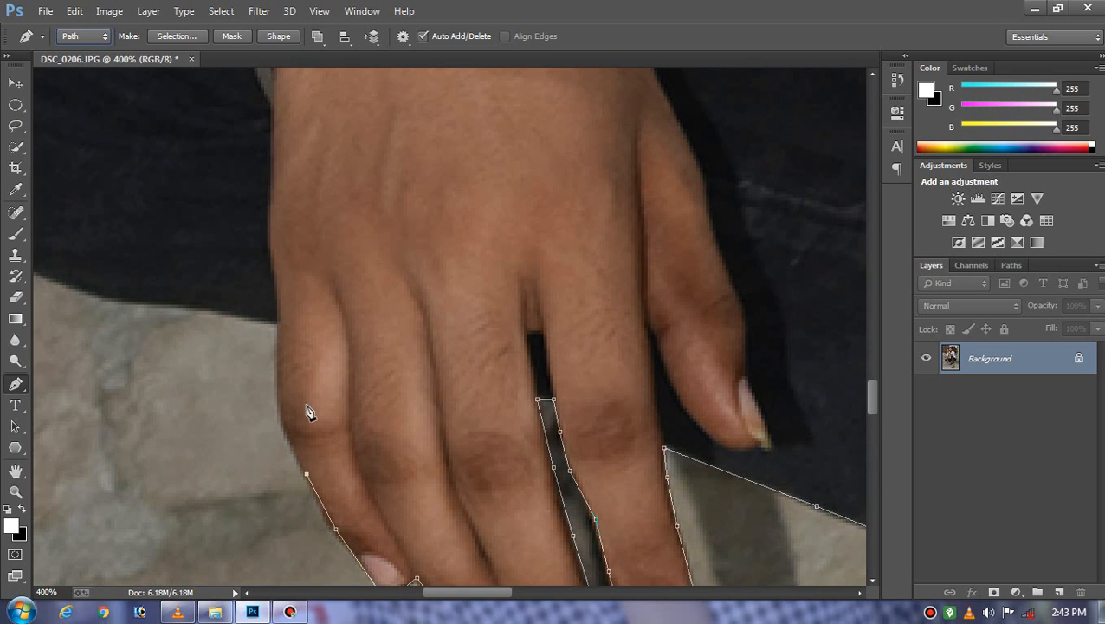
{"action": "left_click", "coordinate": [280, 428]}
{"action": "left_click", "coordinate": [278, 387]}
{"action": "left_click", "coordinate": [277, 323]}
{"action": "left_click_drag", "start_coordinate": [183, 316], "coordinate": [333, 439]}
{"action": "left_click", "coordinate": [320, 427]}
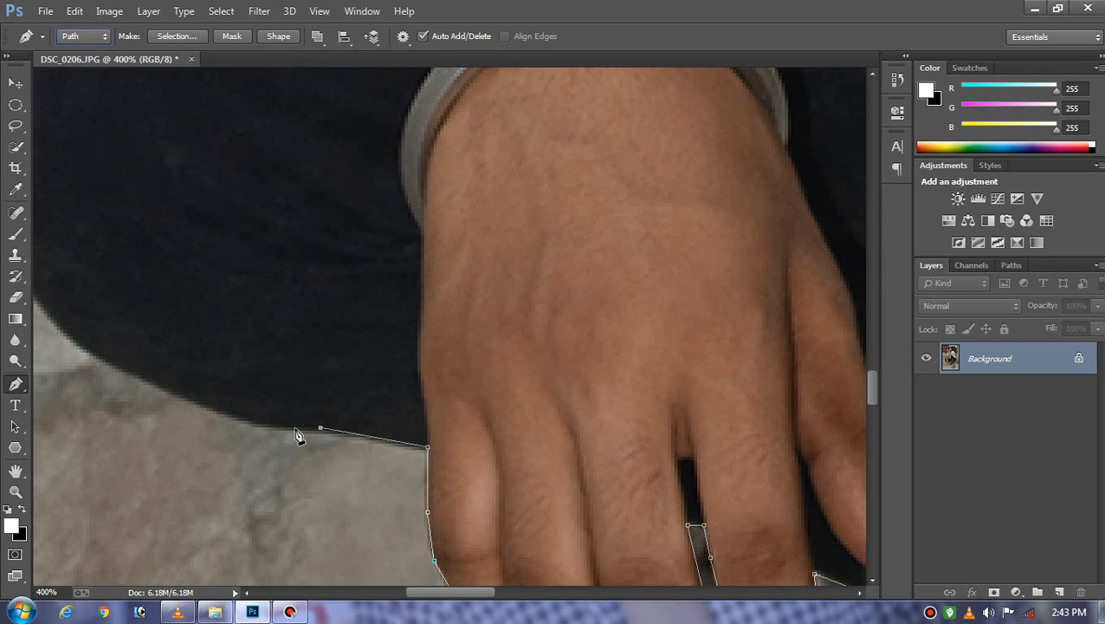
Step: Trace the path along the curved underside of the black-trousered knee beside the hanging hand
{"action": "left_click", "coordinate": [249, 425]}
{"action": "left_click_drag", "start_coordinate": [171, 424], "coordinate": [403, 449]}
{"action": "left_click", "coordinate": [383, 414]}
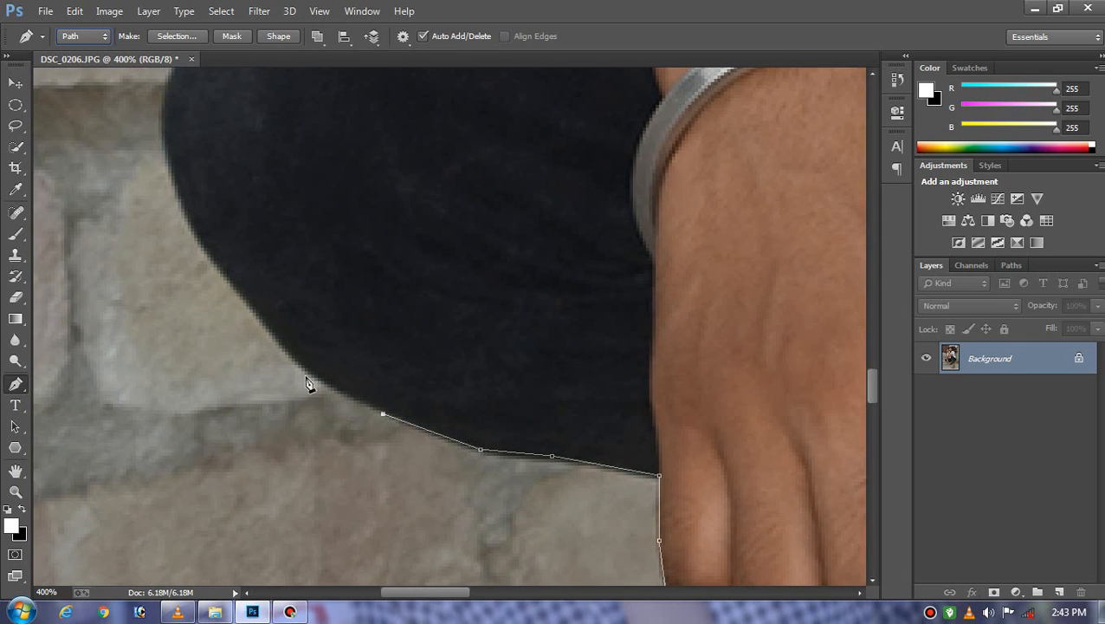
{"action": "left_click", "coordinate": [304, 367]}
{"action": "left_click", "coordinate": [247, 305]}
{"action": "left_click", "coordinate": [199, 243]}
Step: Continue the path up around the outer edge of the bent knee
{"action": "left_click_drag", "start_coordinate": [199, 227], "coordinate": [311, 449]}
{"action": "left_click", "coordinate": [284, 410]}
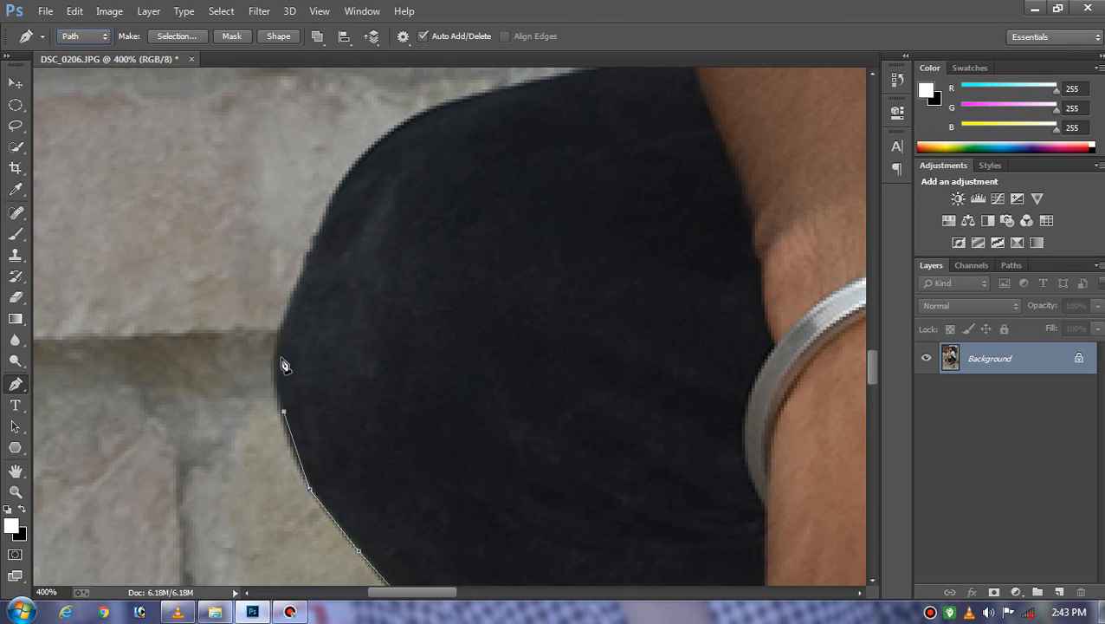
{"action": "left_click", "coordinate": [280, 343]}
{"action": "left_click", "coordinate": [300, 280]}
{"action": "left_click_drag", "start_coordinate": [332, 217], "coordinate": [361, 414]}
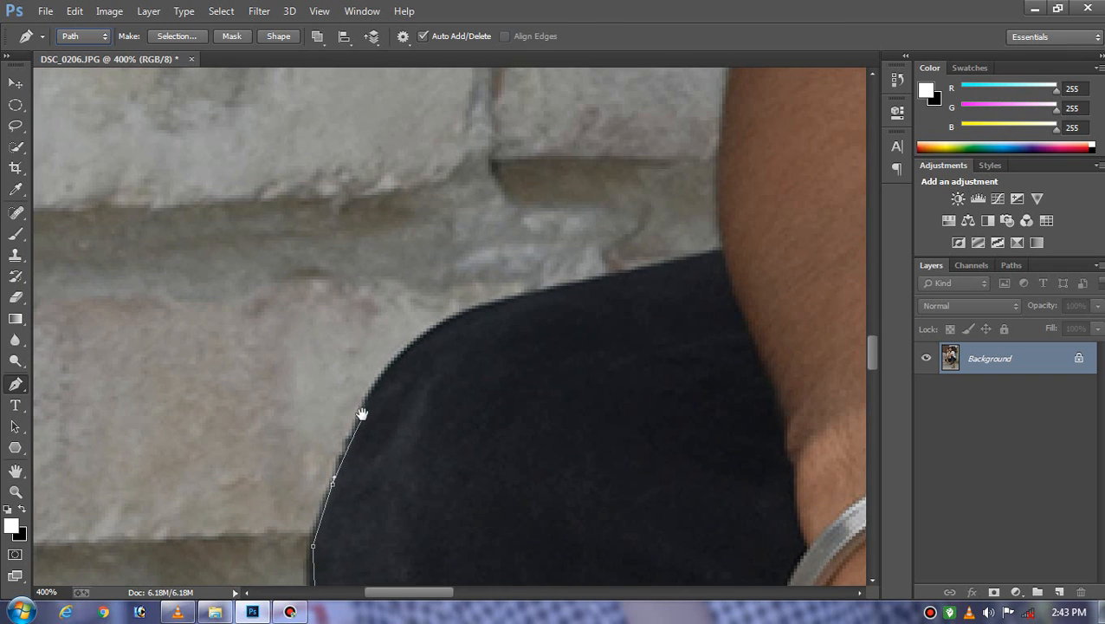
Step: Trace over the rounded top of the knee and along the thigh's upper edge to the forearm
{"action": "left_click", "coordinate": [408, 351]}
{"action": "left_click", "coordinate": [463, 319]}
{"action": "left_click", "coordinate": [534, 300]}
{"action": "left_click", "coordinate": [651, 275]}
{"action": "left_click", "coordinate": [731, 253]}
Step: Trace the outer edge of the arm up to the white sleeve hem and close the path at its starting point
{"action": "left_click_drag", "start_coordinate": [705, 291], "coordinate": [485, 571]}
{"action": "left_click", "coordinate": [504, 452]}
{"action": "left_click", "coordinate": [512, 367]}
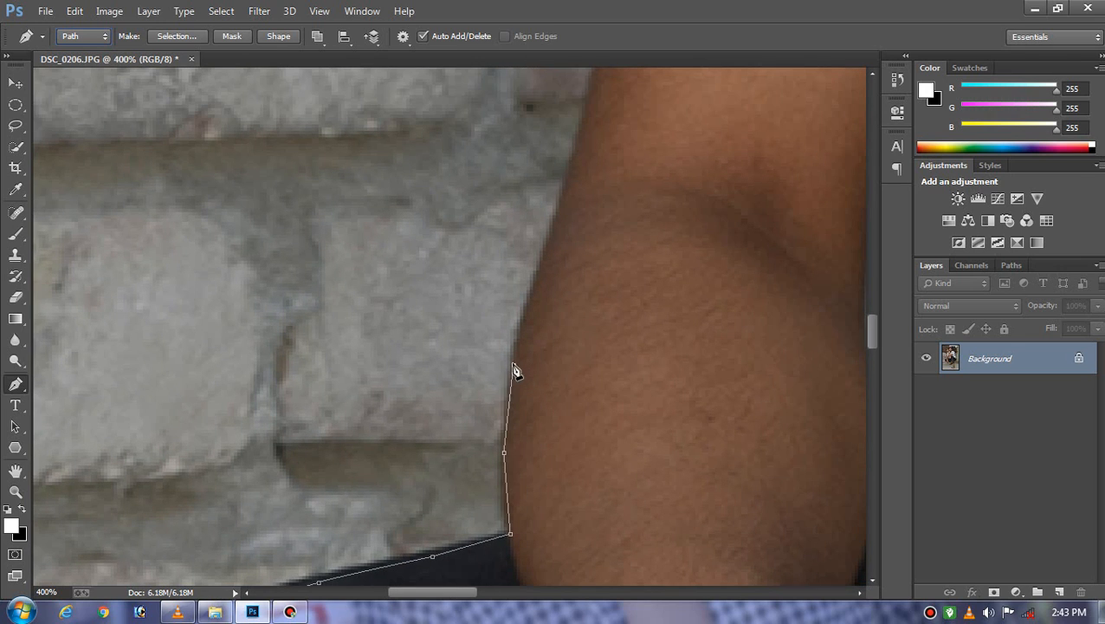
{"action": "left_click", "coordinate": [543, 259]}
{"action": "left_click_drag", "start_coordinate": [565, 208], "coordinate": [561, 359]}
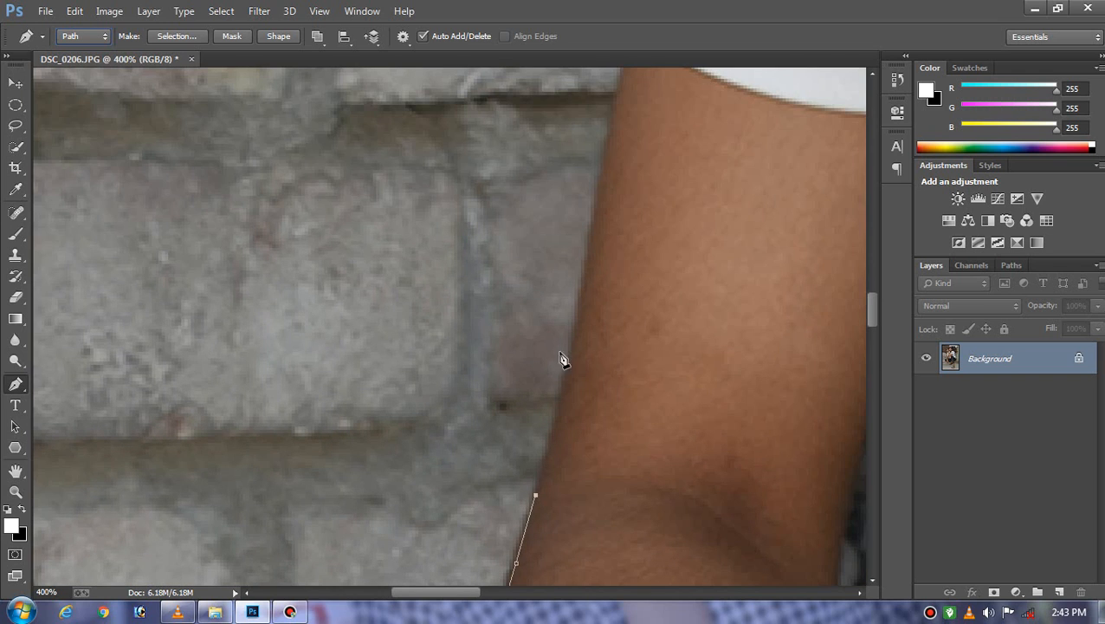
{"action": "left_click", "coordinate": [564, 385]}
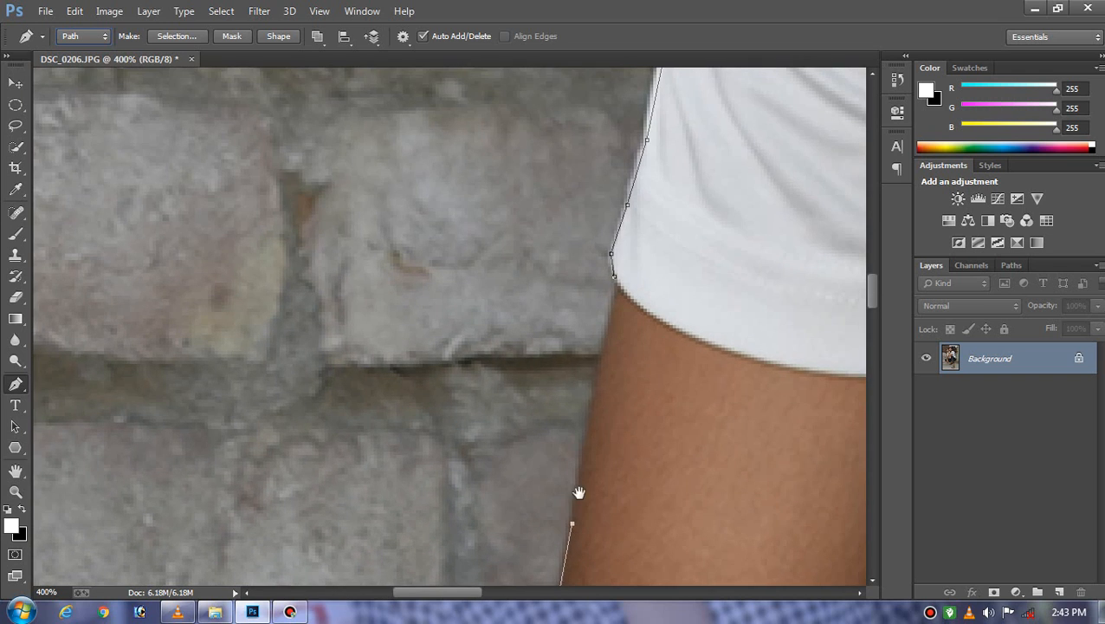
{"action": "left_click", "coordinate": [607, 342]}
Step: Convert the closed path around the man into a selection
{"action": "right_click", "coordinate": [660, 270]}
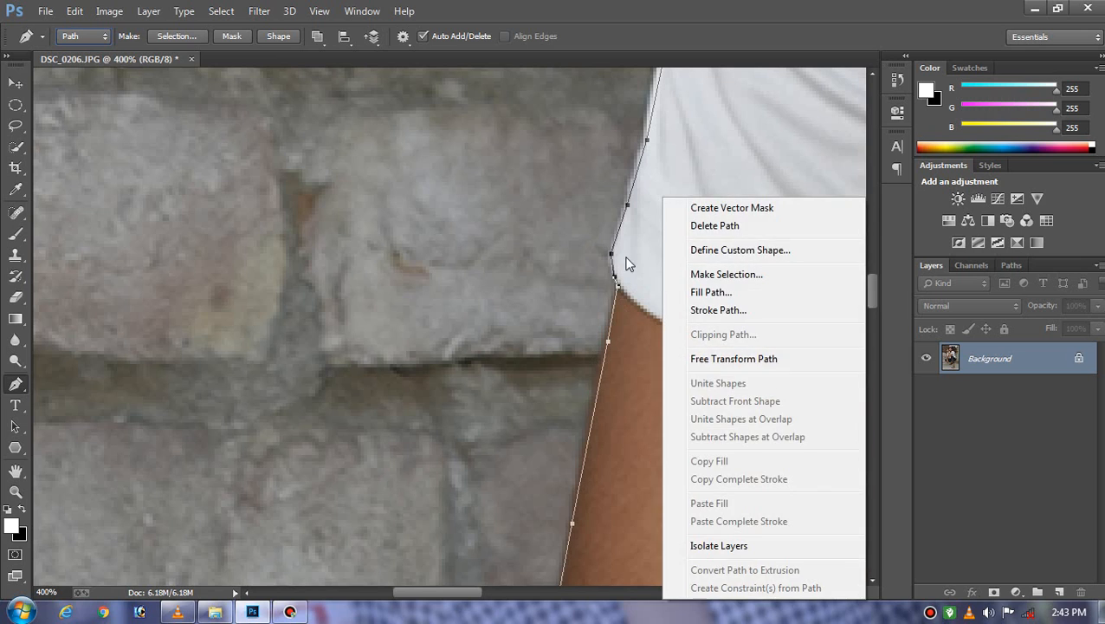
{"action": "left_click", "coordinate": [619, 235]}
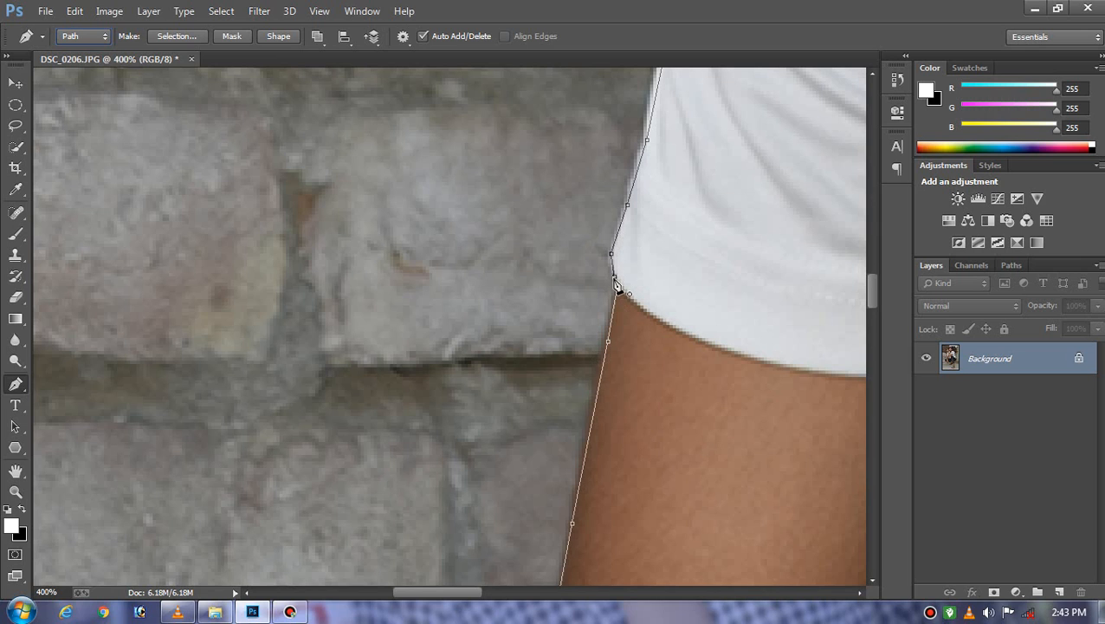
{"action": "right_click", "coordinate": [692, 243]}
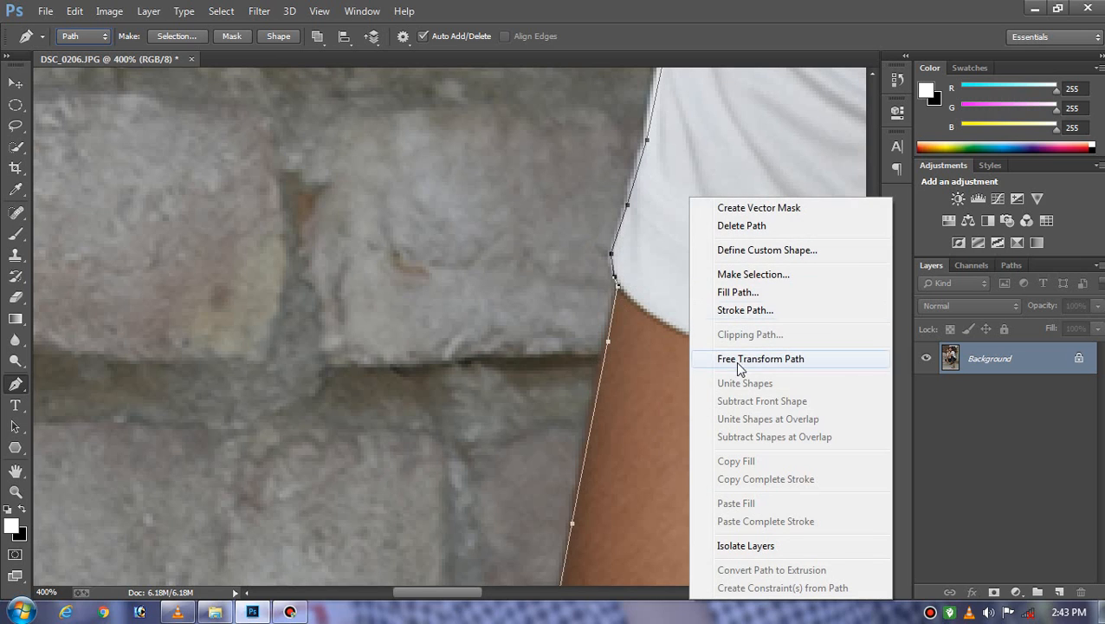
{"action": "left_click", "coordinate": [747, 274]}
{"action": "left_click", "coordinate": [638, 173]}
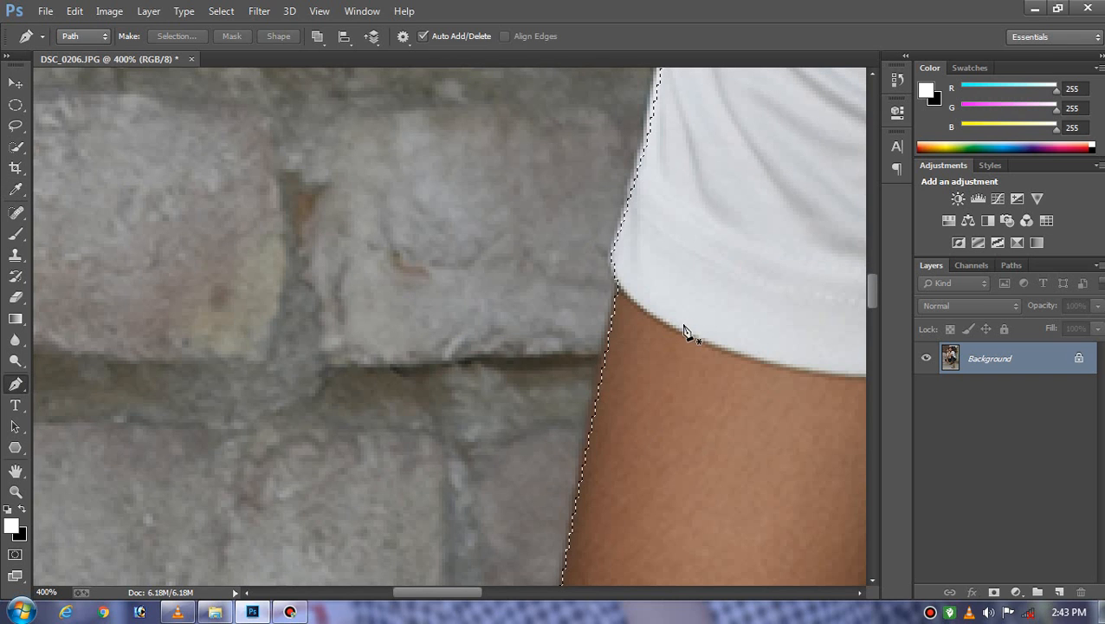
Step: Add a layer mask from the selection to hide the background around the man
{"action": "key", "text": "ctrl+minus"}
{"action": "key", "text": "ctrl+minus"}
{"action": "key", "text": "ctrl+minus"}
{"action": "key", "text": "ctrl+minus"}
{"action": "key", "text": "ctrl+minus"}
{"action": "key", "text": "ctrl+minus"}
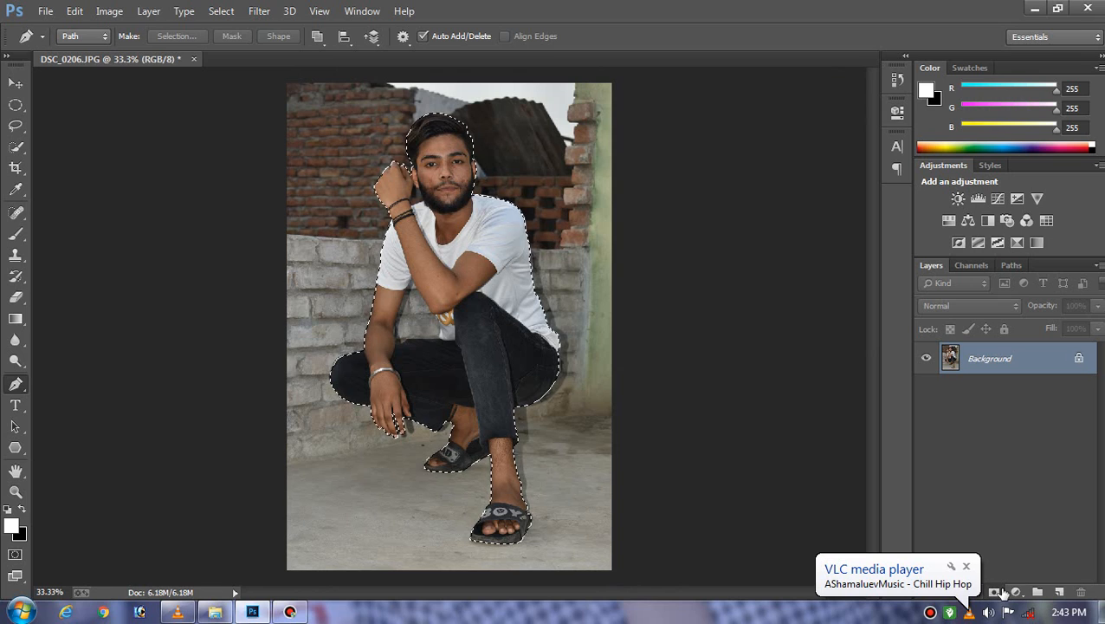
{"action": "left_click", "coordinate": [996, 592]}
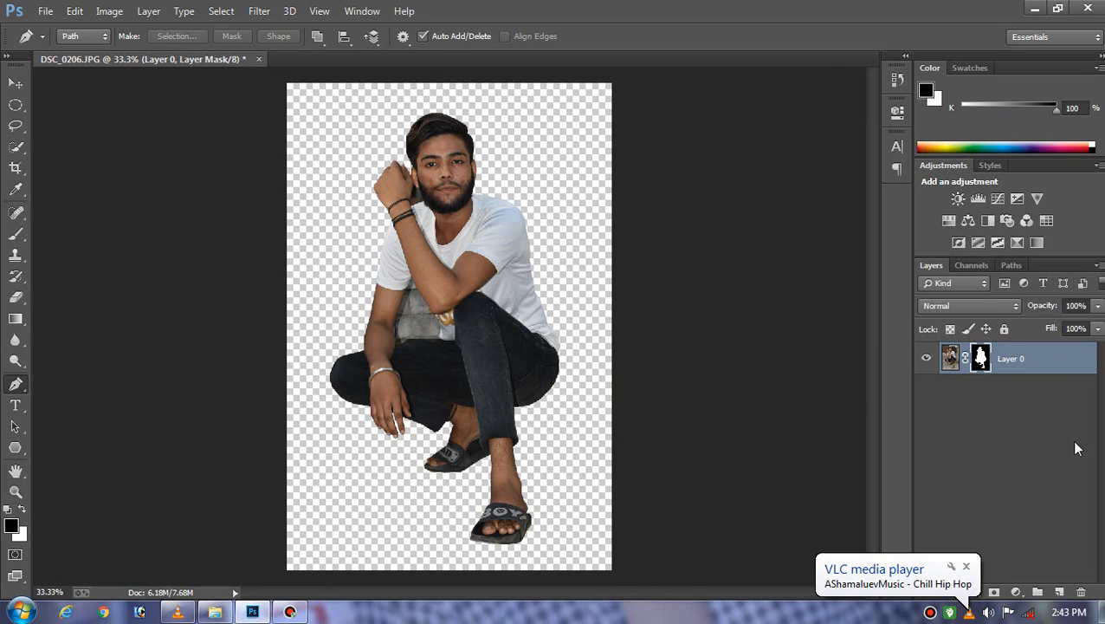
{"action": "key", "text": "ctrl+plus"}
{"action": "key", "text": "ctrl+minus"}
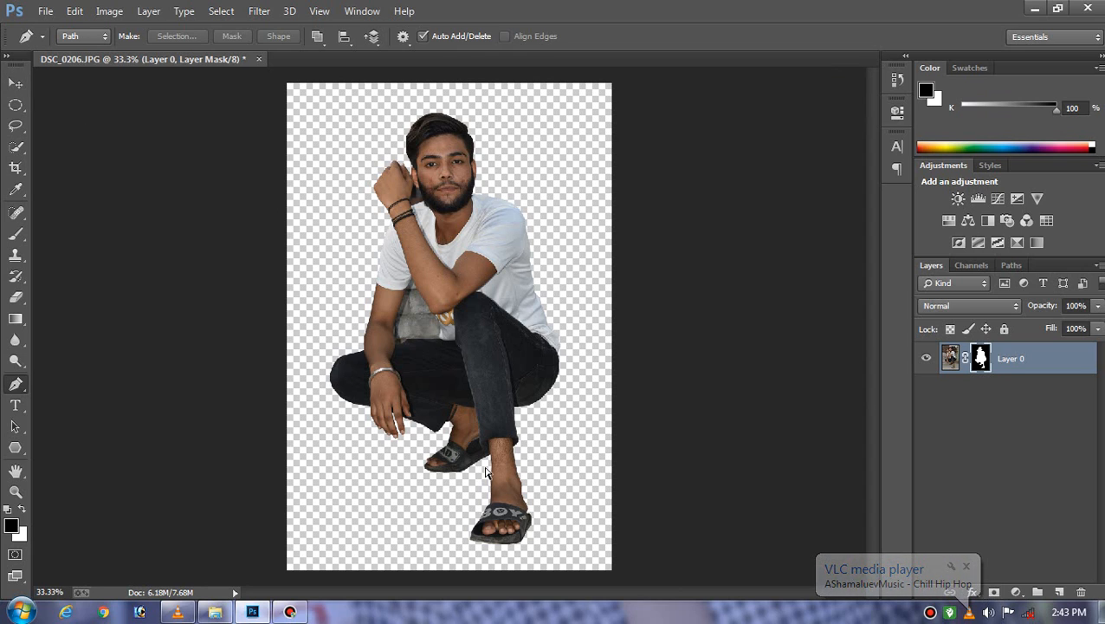
{"action": "left_click", "coordinate": [112, 12]}
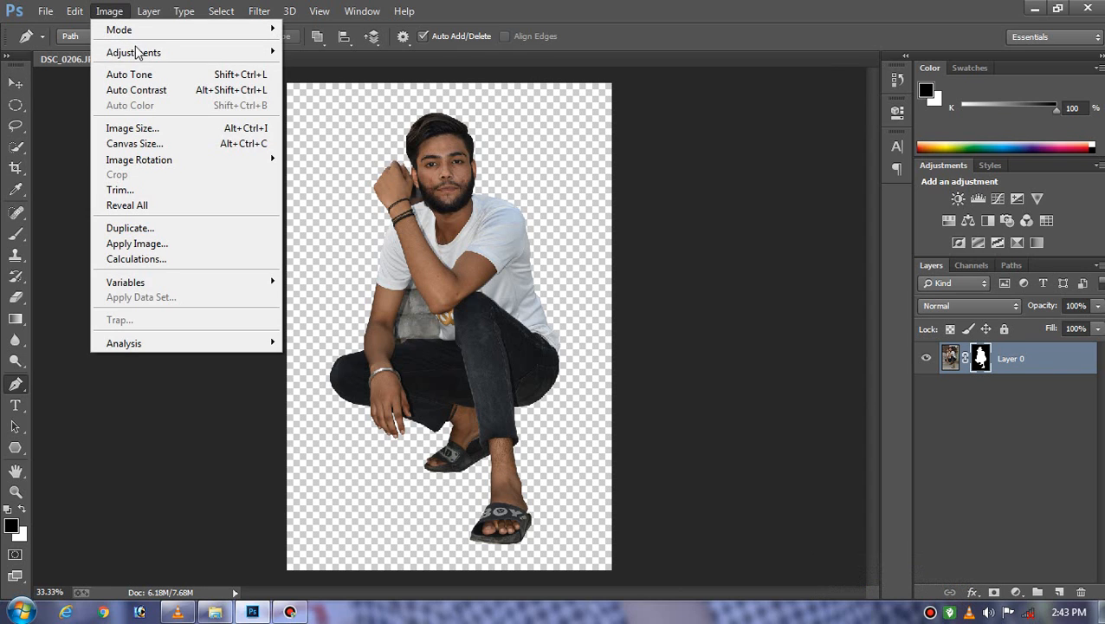
{"action": "mouse_move", "coordinate": [139, 53]}
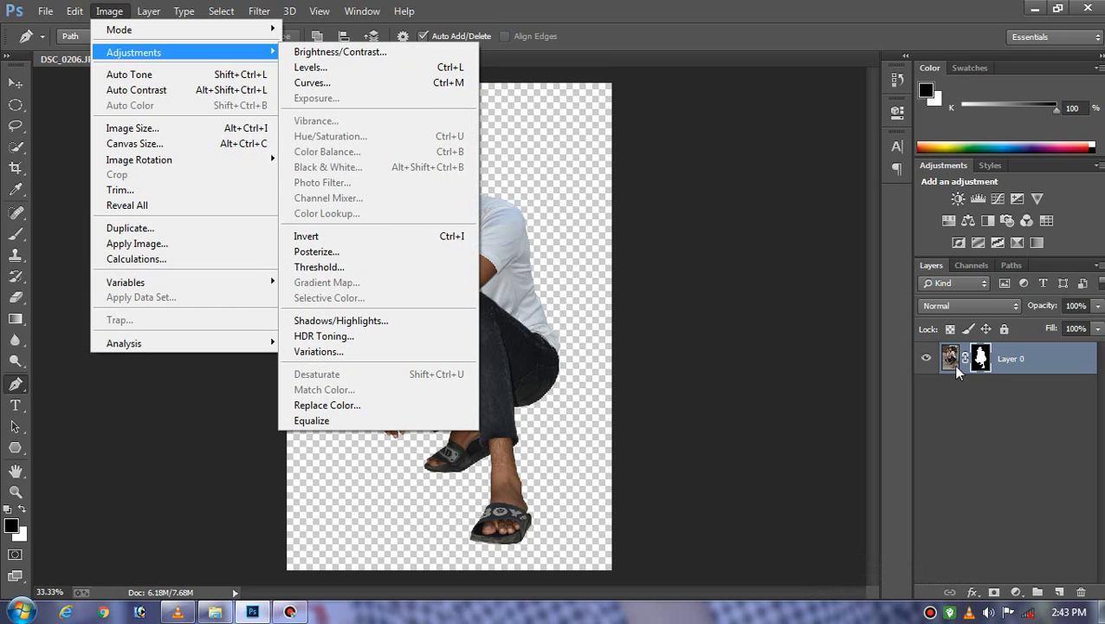
{"action": "left_click", "coordinate": [364, 83]}
{"action": "left_click", "coordinate": [884, 344]}
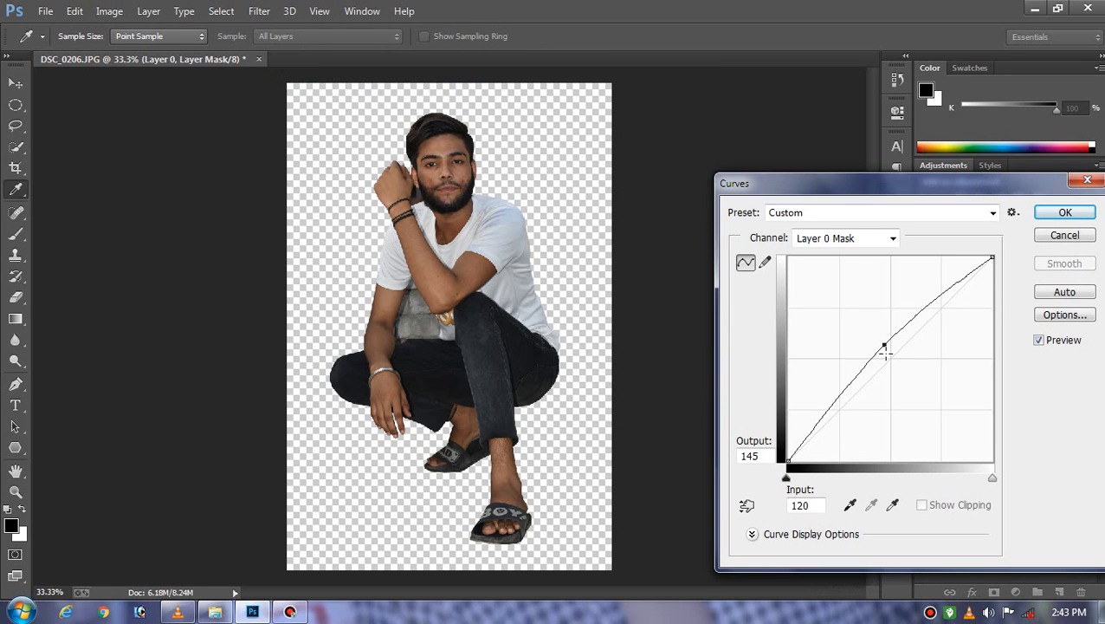
{"action": "left_click_drag", "start_coordinate": [884, 349], "coordinate": [885, 355]}
{"action": "left_click", "coordinate": [1065, 235]}
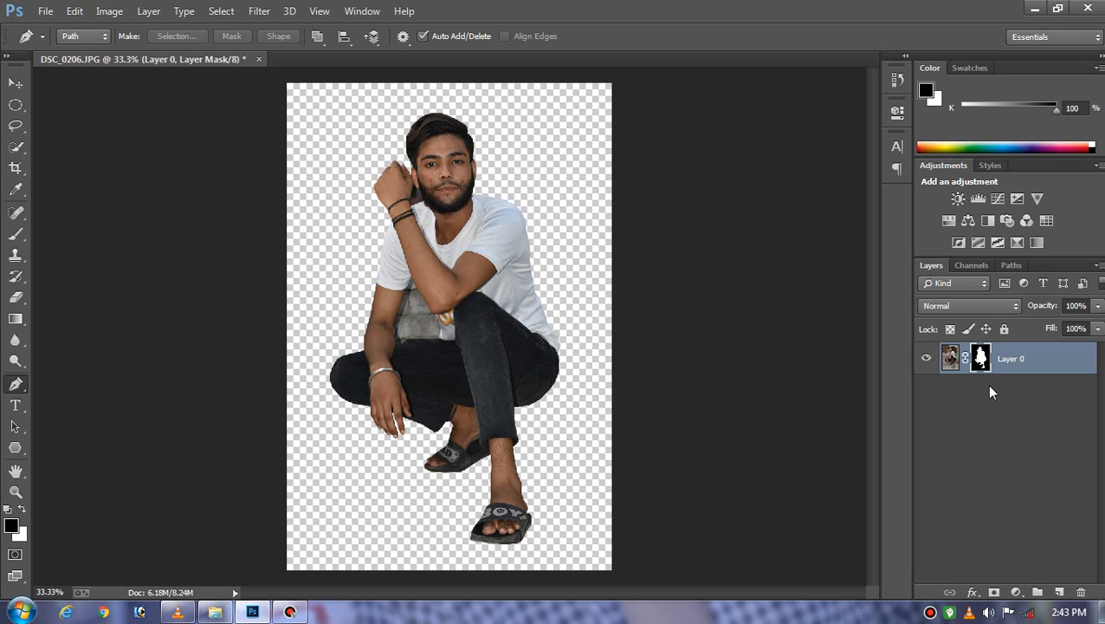
Step: Brighten the layer's photo slightly with a Curves adjustment, mapping input 119 to output 129 on the RGB channel
{"action": "left_click", "coordinate": [950, 358]}
{"action": "left_click", "coordinate": [111, 12]}
{"action": "mouse_move", "coordinate": [148, 52]}
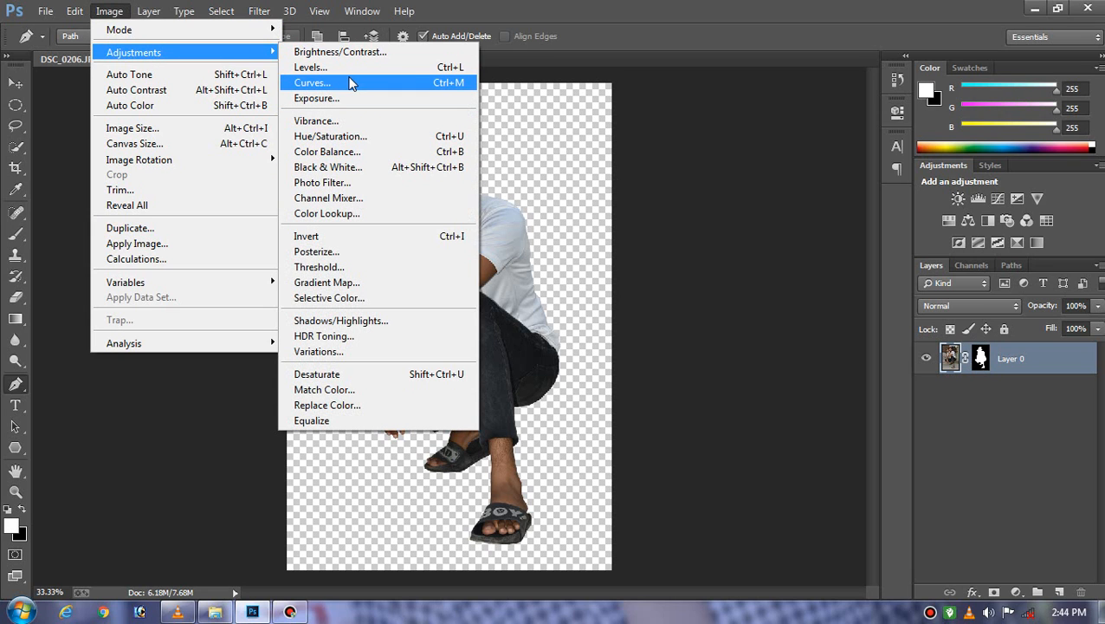
{"action": "left_click", "coordinate": [312, 82]}
{"action": "mouse_move", "coordinate": [888, 361]}
{"action": "left_mouse_down"}
{"action": "mouse_move", "coordinate": [888, 348]}
{"action": "mouse_move", "coordinate": [884, 359]}
{"action": "left_mouse_up"}
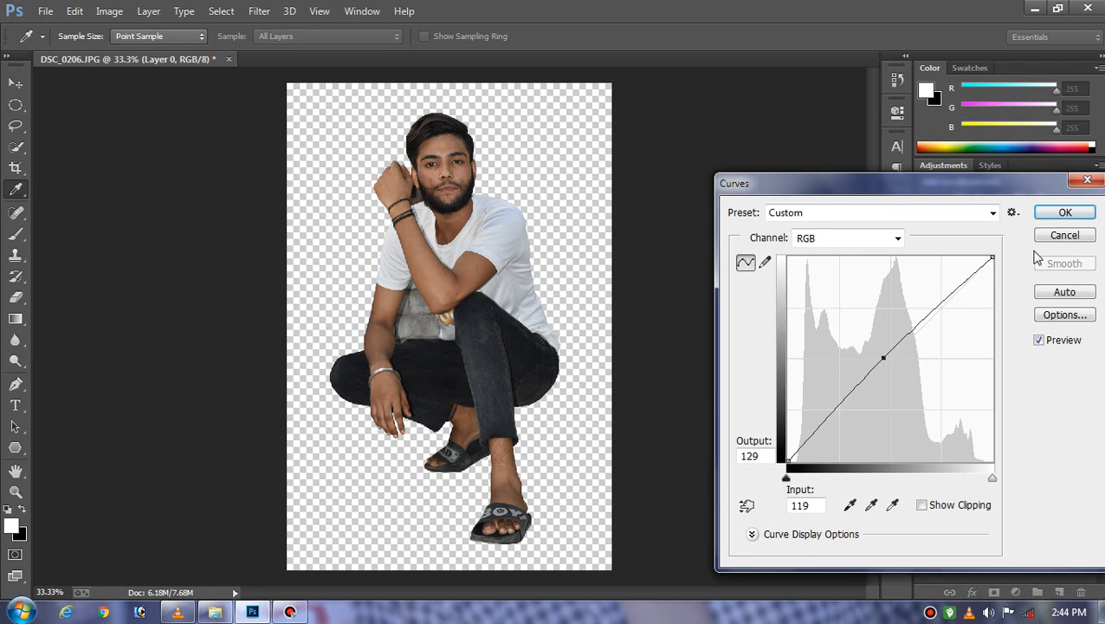
{"action": "left_click", "coordinate": [1064, 212]}
{"action": "key", "text": "p"}
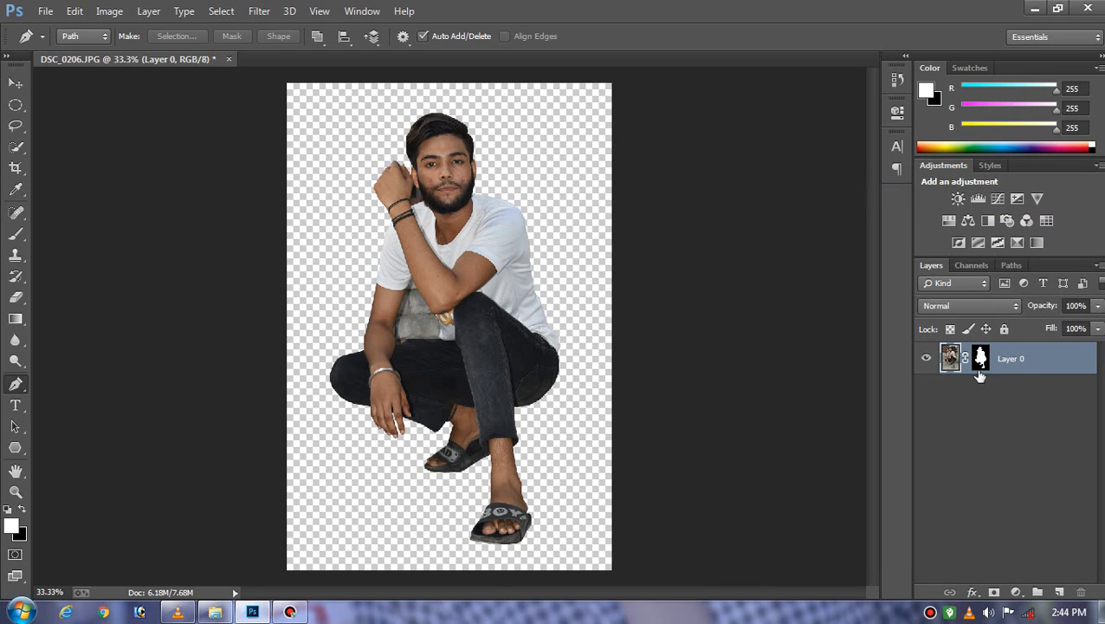
Step: Paint black on the layer mask over part of the wall between the arms and thigh, reducing the brush size to 10
{"action": "left_click", "coordinate": [982, 360]}
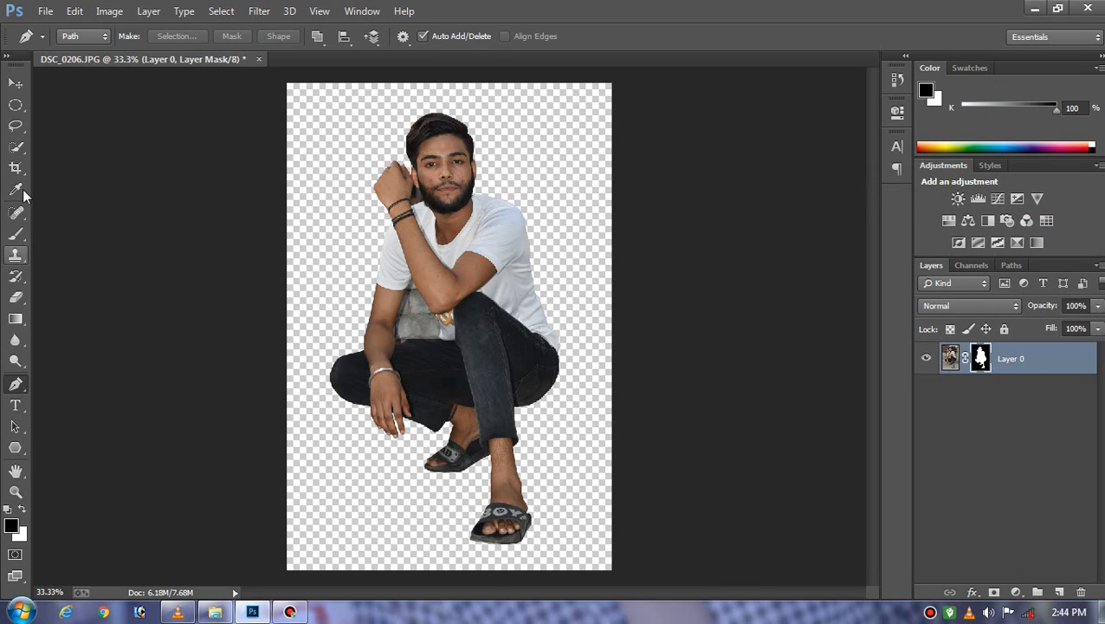
{"action": "left_click", "coordinate": [16, 234]}
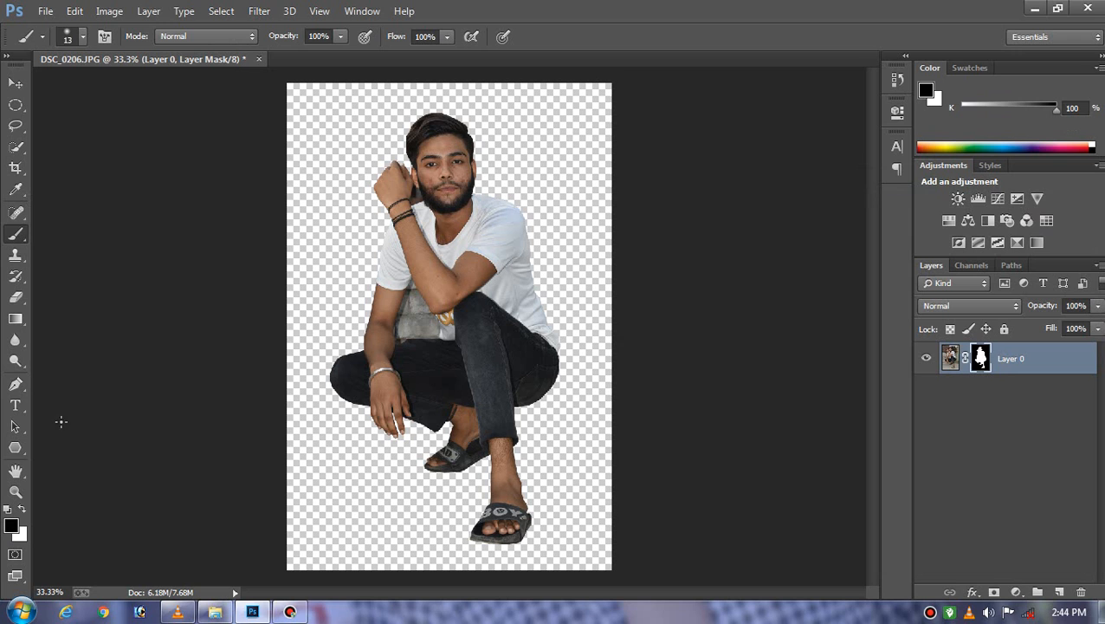
{"action": "scroll", "coordinate": [447, 311], "scroll_direction": "up", "scroll_amount": 5}
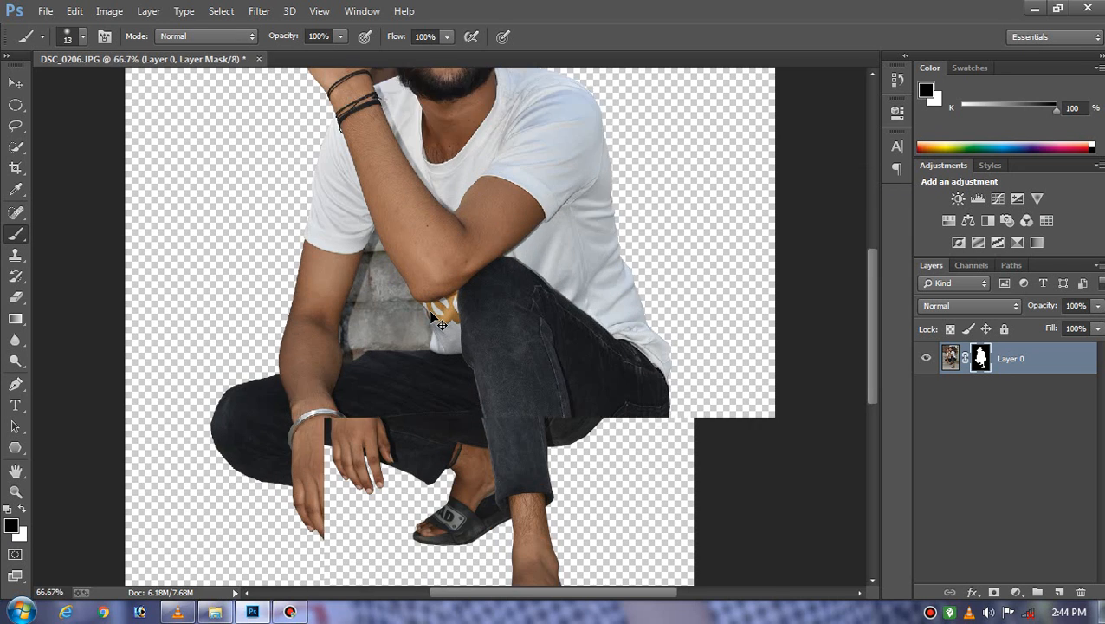
{"action": "scroll", "coordinate": [358, 342], "scroll_direction": "up", "scroll_amount": 2}
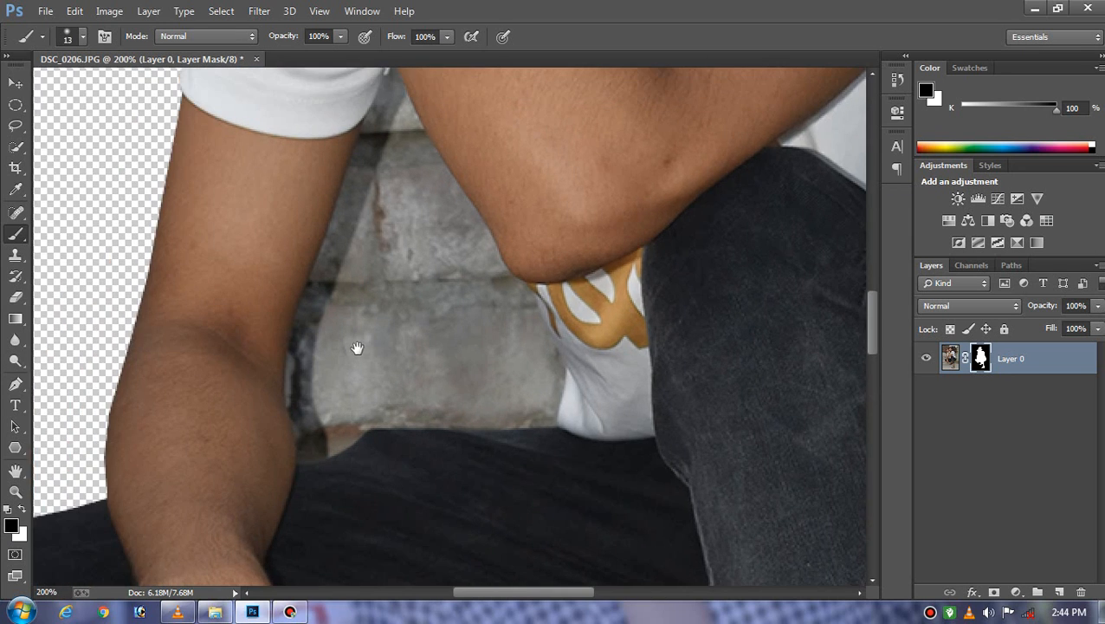
{"action": "mouse_move", "coordinate": [357, 291]}
{"action": "left_mouse_down"}
{"action": "mouse_move", "coordinate": [333, 378]}
{"action": "mouse_move", "coordinate": [372, 282]}
{"action": "mouse_move", "coordinate": [367, 408]}
{"action": "mouse_move", "coordinate": [322, 431]}
{"action": "mouse_move", "coordinate": [380, 423]}
{"action": "mouse_move", "coordinate": [315, 455]}
{"action": "mouse_move", "coordinate": [557, 458]}
{"action": "mouse_move", "coordinate": [594, 441]}
{"action": "mouse_move", "coordinate": [591, 456]}
{"action": "mouse_move", "coordinate": [320, 452]}
{"action": "mouse_move", "coordinate": [275, 494]}
{"action": "mouse_move", "coordinate": [298, 484]}
{"action": "mouse_move", "coordinate": [290, 492]}
{"action": "mouse_move", "coordinate": [248, 515]}
{"action": "mouse_move", "coordinate": [257, 483]}
{"action": "left_mouse_up"}
{"action": "key", "text": "bracketleft"}
{"action": "key", "text": "bracketleft"}
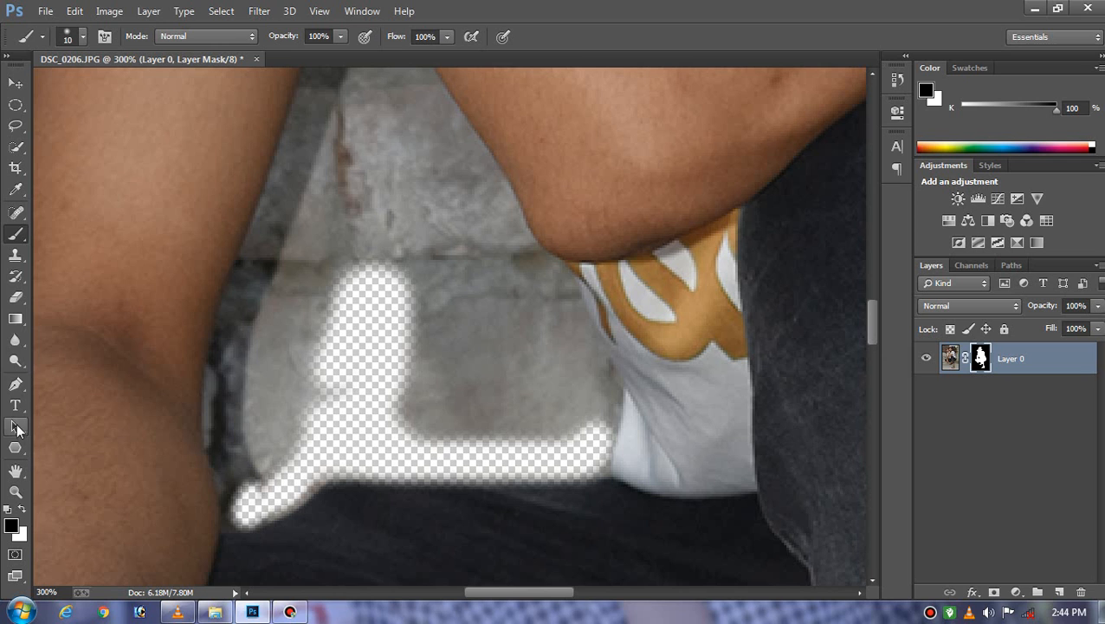
Step: Start a new Pen path where the forearm meets the thigh and trace the trousers' edge up to its bend
{"action": "left_click", "coordinate": [17, 386]}
{"action": "key", "text": "ctrl+plus"}
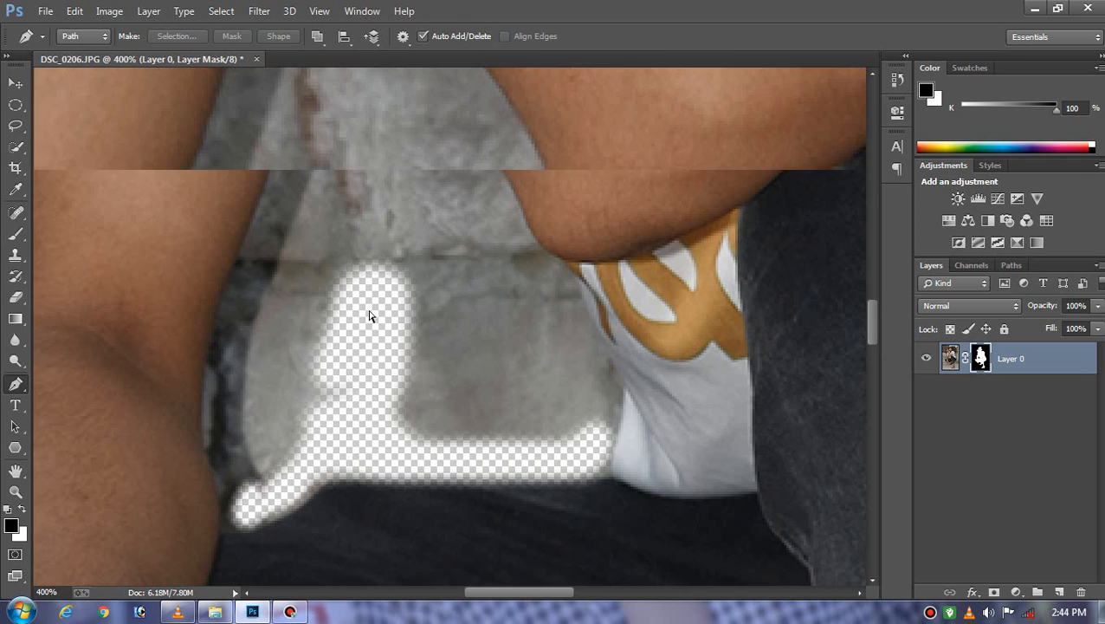
{"action": "left_click_drag", "start_coordinate": [370, 303], "coordinate": [518, 179]}
{"action": "left_click_drag", "start_coordinate": [432, 227], "coordinate": [429, 238]}
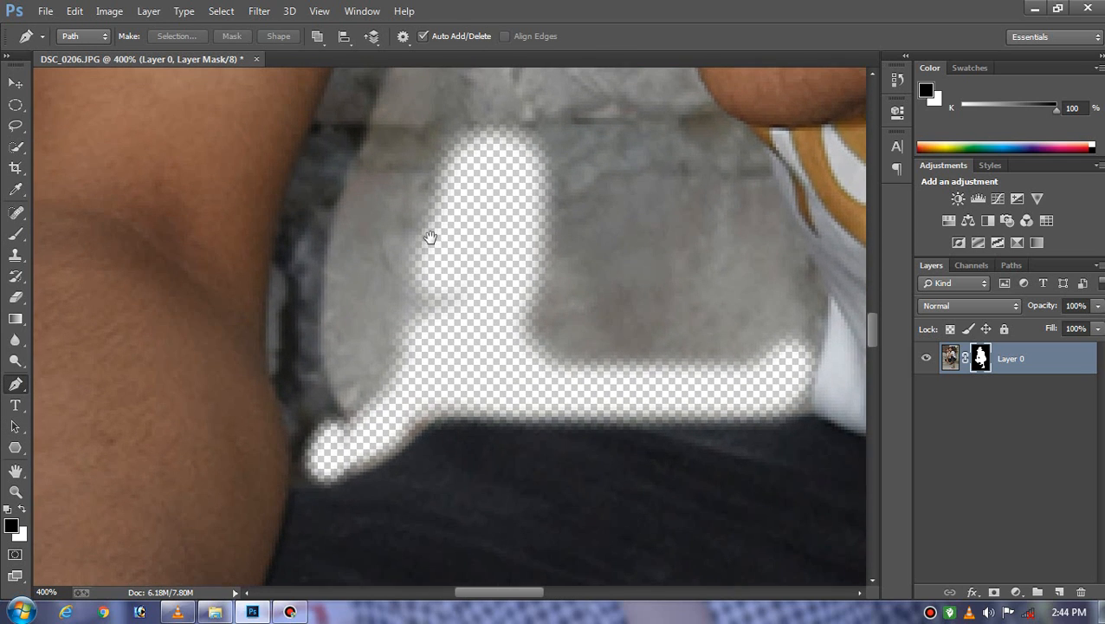
{"action": "left_click", "coordinate": [288, 495]}
{"action": "left_click", "coordinate": [334, 488]}
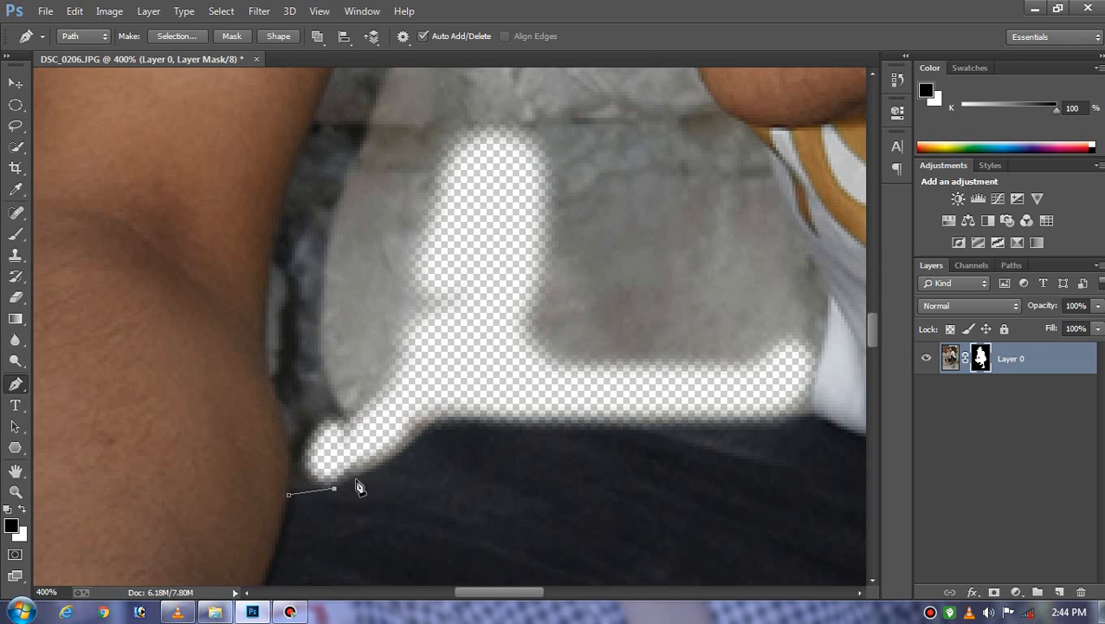
{"action": "left_click", "coordinate": [385, 469]}
{"action": "left_click", "coordinate": [413, 448]}
{"action": "left_click", "coordinate": [429, 424]}
Step: Trace the upper edge of the trousers across the wall gap to the white shirt
{"action": "left_click", "coordinate": [483, 420]}
{"action": "left_click", "coordinate": [610, 430]}
{"action": "left_click", "coordinate": [721, 426]}
{"action": "left_click", "coordinate": [815, 416]}
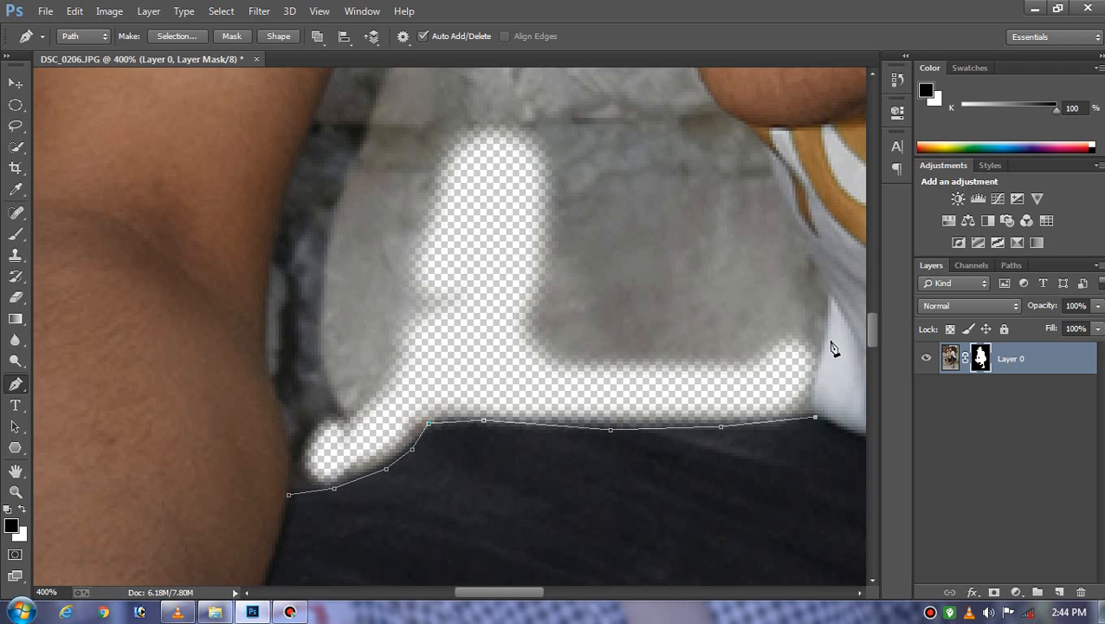
Step: Trace the shirt's edge beside the wall gap up to the underside of the elbow
{"action": "left_click", "coordinate": [828, 322]}
{"action": "left_click_drag", "start_coordinate": [814, 331], "coordinate": [588, 459]}
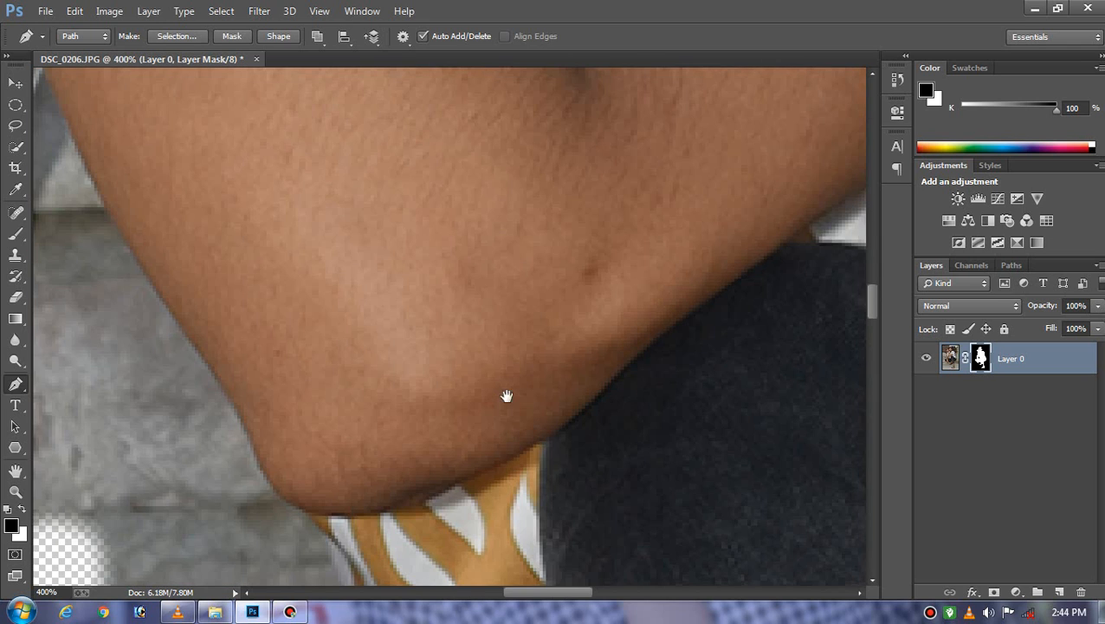
{"action": "left_click_drag", "start_coordinate": [506, 395], "coordinate": [362, 433]}
{"action": "left_click", "coordinate": [320, 345]}
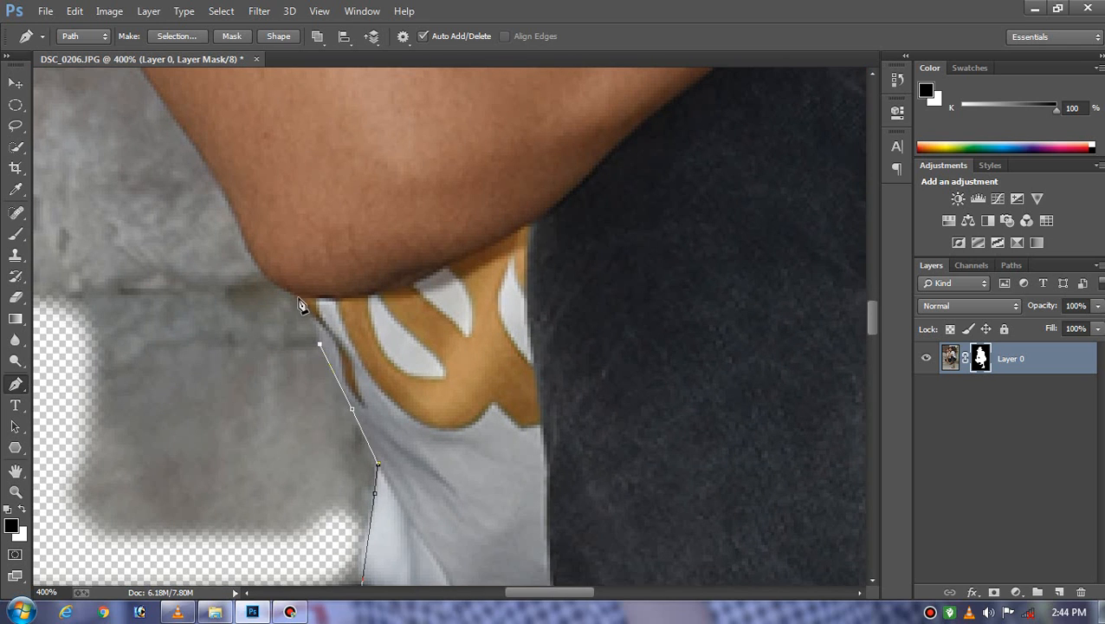
{"action": "left_click", "coordinate": [296, 295]}
Step: Trace around the elbow and up the raised forearm's edge to the white sleeve
{"action": "left_click", "coordinate": [270, 281]}
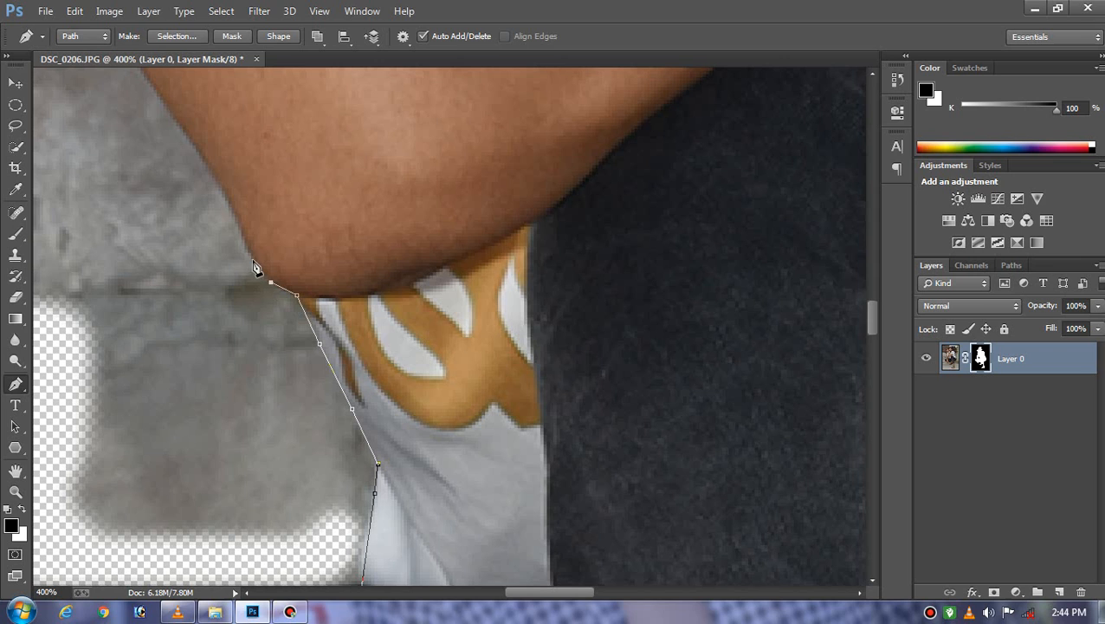
{"action": "left_click", "coordinate": [227, 205]}
{"action": "left_click", "coordinate": [189, 131]}
{"action": "left_click_drag", "start_coordinate": [206, 196], "coordinate": [409, 489]}
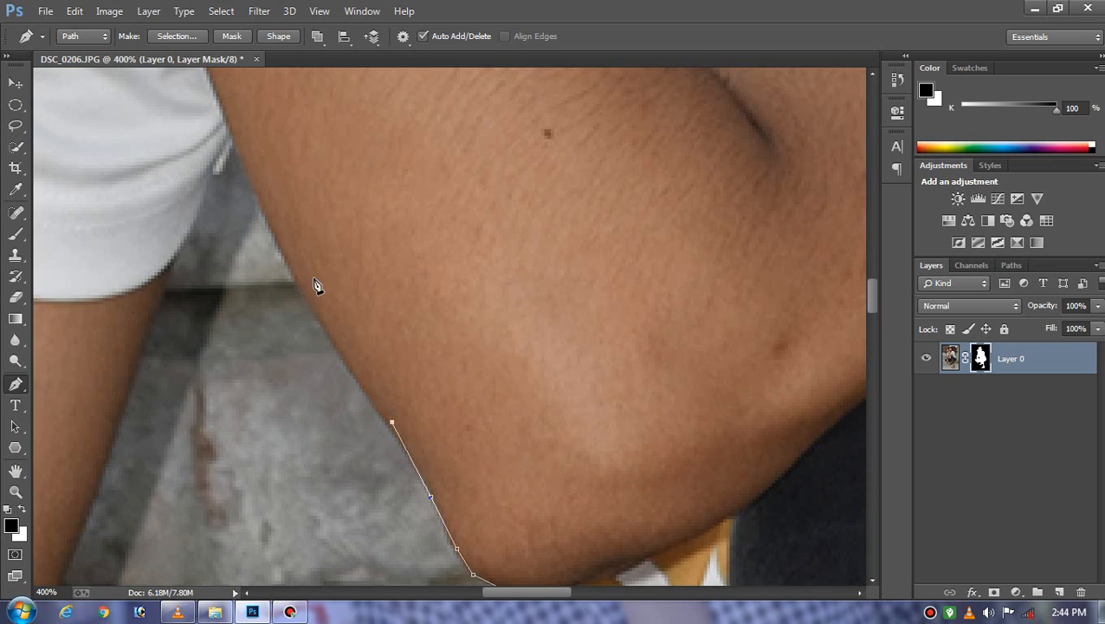
{"action": "left_click", "coordinate": [318, 319]}
{"action": "left_click", "coordinate": [268, 221]}
{"action": "left_click", "coordinate": [233, 136]}
Step: Trace the white sleeve's edge beside the wall gap down to the upper arm
{"action": "left_click", "coordinate": [216, 174]}
{"action": "left_click", "coordinate": [184, 239]}
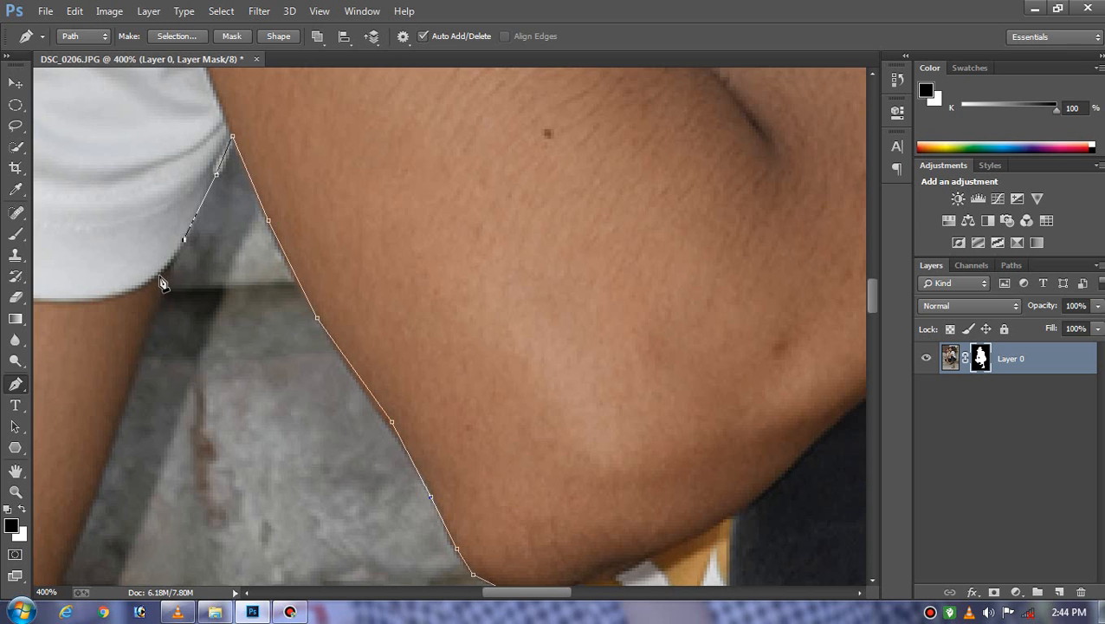
{"action": "left_click", "coordinate": [158, 300]}
{"action": "left_click", "coordinate": [132, 380]}
Step: Trace the inner edge of the lowered arm beside the wall gap down to its elbow
{"action": "scroll", "coordinate": [159, 329], "scroll_direction": "down", "scroll_amount": 3}
{"action": "scroll", "coordinate": [159, 330], "scroll_direction": "left", "scroll_amount": 1}
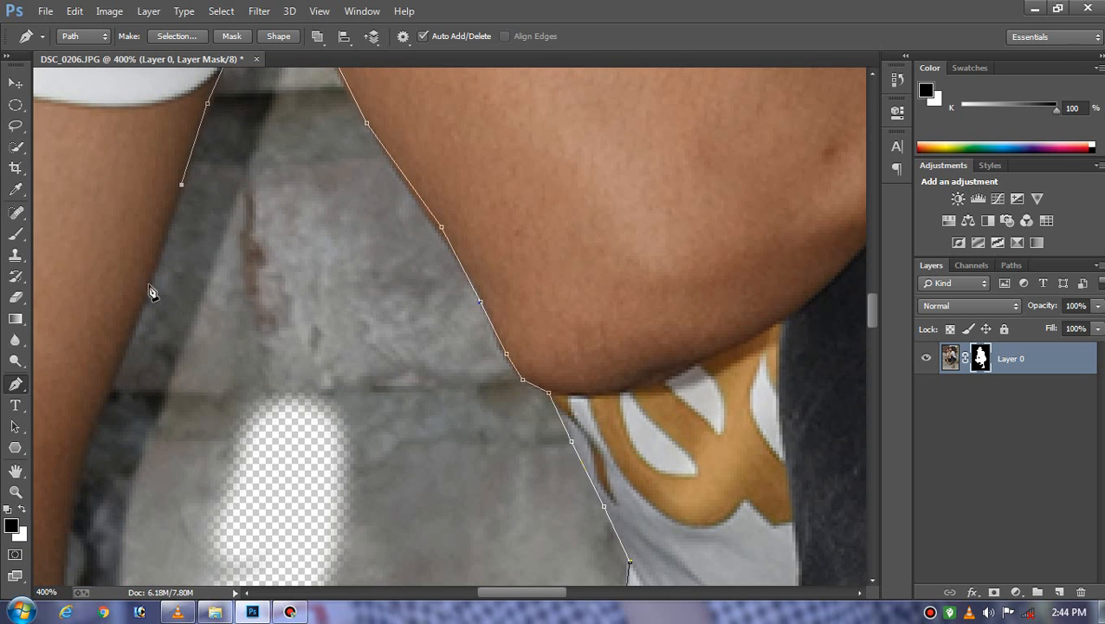
{"action": "left_click", "coordinate": [132, 330]}
{"action": "scroll", "coordinate": [134, 333], "scroll_direction": "down", "scroll_amount": 3}
{"action": "scroll", "coordinate": [134, 334], "scroll_direction": "left", "scroll_amount": 2}
{"action": "left_click", "coordinate": [181, 320]}
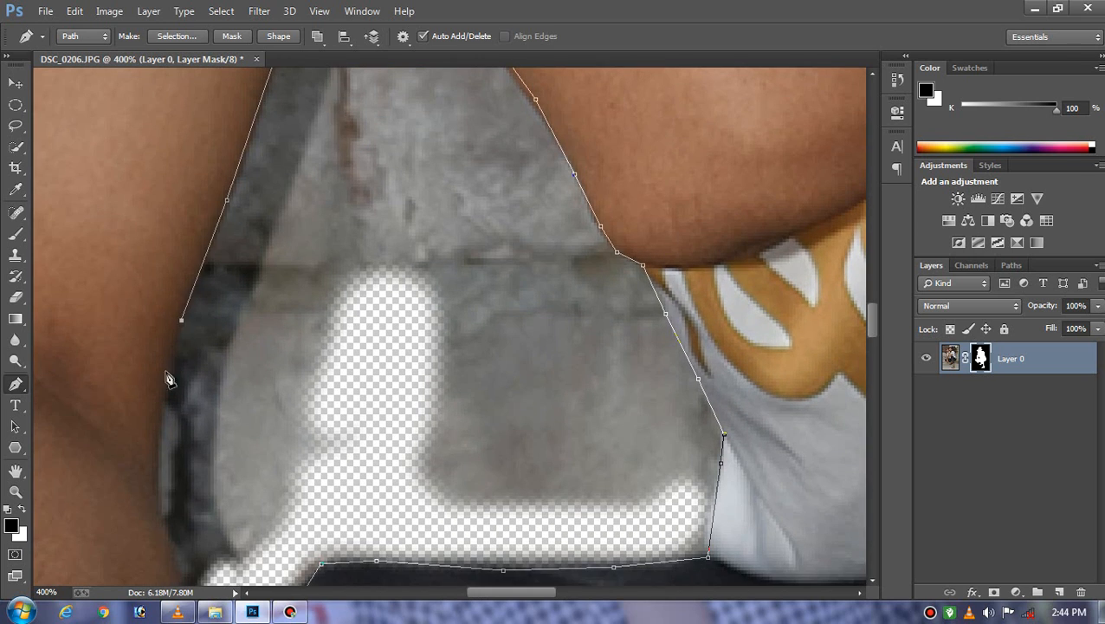
{"action": "left_click", "coordinate": [164, 379]}
Step: Trace the lowered forearm's inner edge down to the thigh and close the path at its starting point
{"action": "left_click", "coordinate": [158, 462]}
{"action": "left_click", "coordinate": [159, 526]}
{"action": "left_click", "coordinate": [174, 578]}
{"action": "scroll", "coordinate": [178, 572], "scroll_direction": "down", "scroll_amount": 3}
{"action": "scroll", "coordinate": [177, 571], "scroll_direction": "right", "scroll_amount": 1}
{"action": "left_click", "coordinate": [166, 356]}
{"action": "left_click", "coordinate": [167, 343]}
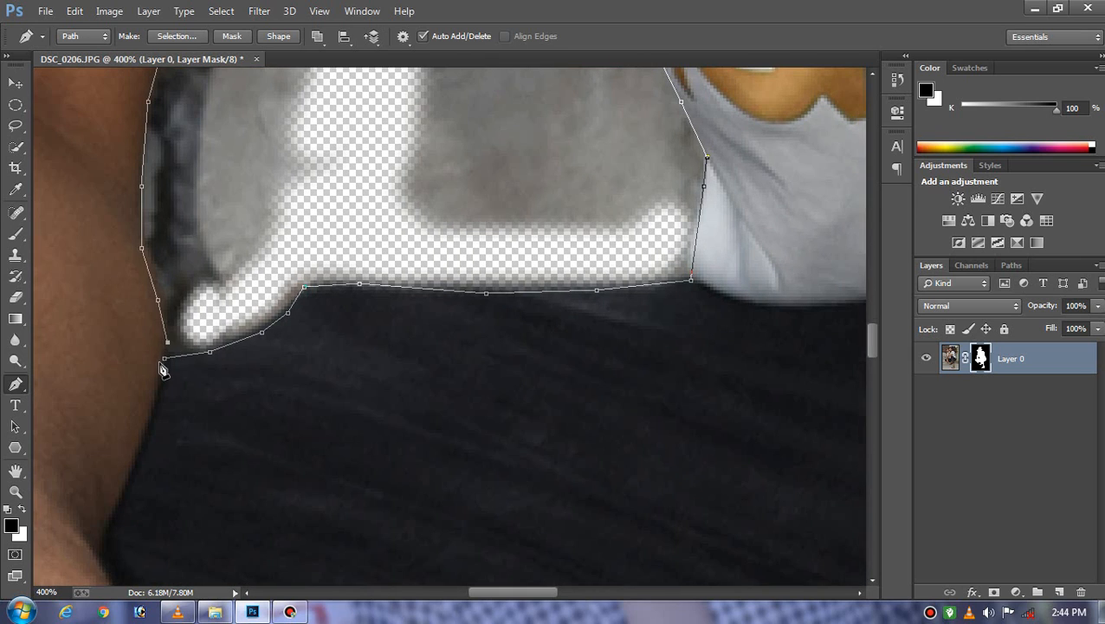
{"action": "left_click", "coordinate": [166, 358]}
Step: Turn the closed path around the wall gap into a selection with a feather radius of 0 pixels
{"action": "right_click", "coordinate": [221, 230]}
{"action": "left_click", "coordinate": [277, 271]}
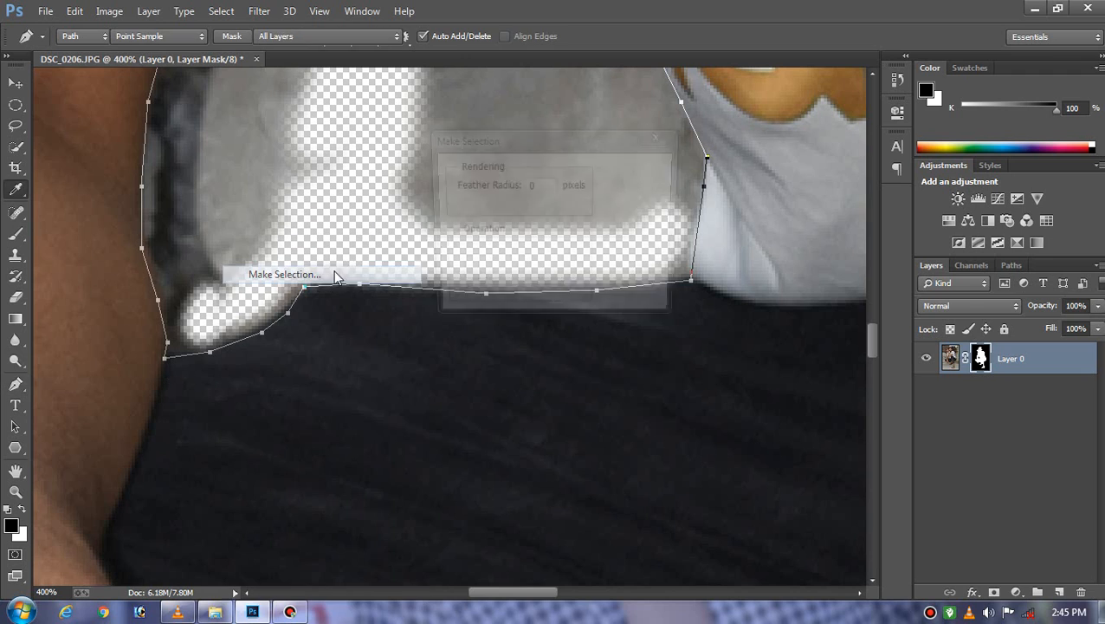
{"action": "left_click", "coordinate": [645, 173]}
Step: Paint black on the layer mask with a 70 px brush to hide the whole wall gap between the arms and thigh
{"action": "key", "text": "b"}
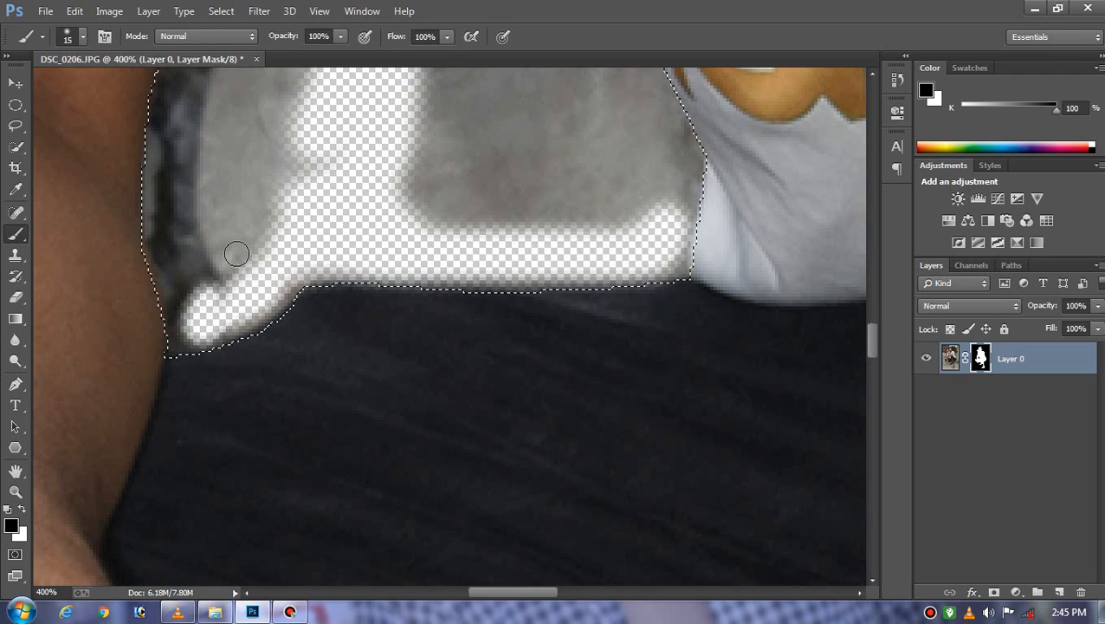
{"action": "key", "text": "bracketright"}
{"action": "key", "text": "bracketright"}
{"action": "key", "text": "bracketright"}
{"action": "key", "text": "bracketright"}
{"action": "key", "text": "bracketright"}
{"action": "mouse_move", "coordinate": [253, 203]}
{"action": "left_mouse_down"}
{"action": "mouse_move", "coordinate": [295, 253]}
{"action": "mouse_move", "coordinate": [284, 318]}
{"action": "mouse_move", "coordinate": [359, 309]}
{"action": "left_mouse_up"}
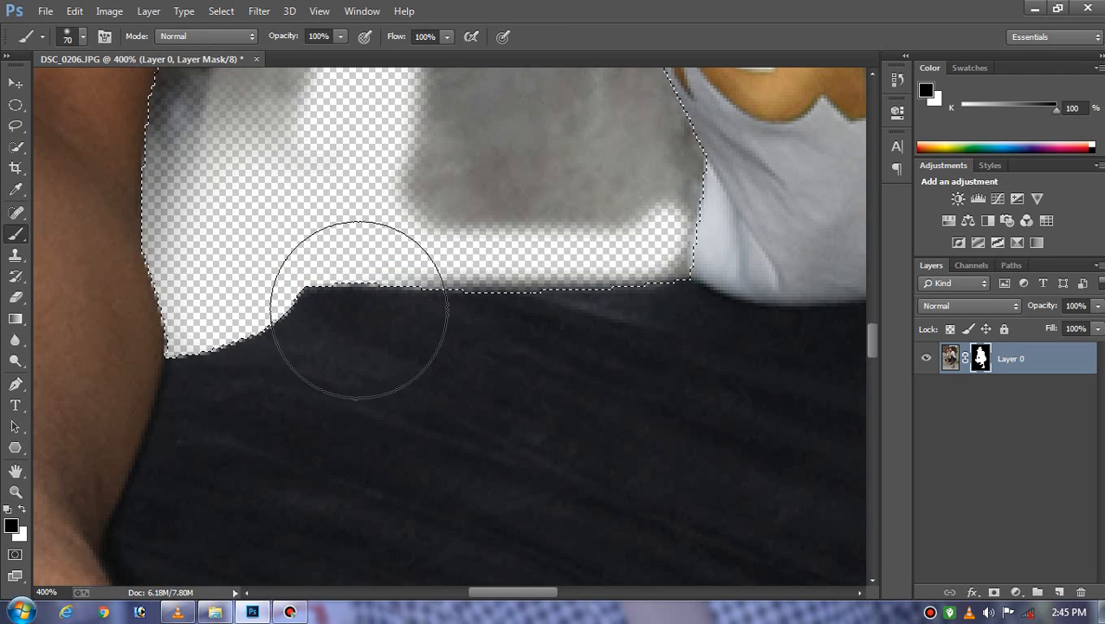
{"action": "key", "text": "ctrl+minus"}
{"action": "key", "text": "ctrl+minus"}
{"action": "scroll", "coordinate": [407, 309], "scroll_direction": "up", "scroll_amount": 5}
{"action": "mouse_move", "coordinate": [317, 365]}
{"action": "left_mouse_down"}
{"action": "mouse_move", "coordinate": [326, 229]}
{"action": "mouse_move", "coordinate": [285, 389]}
{"action": "mouse_move", "coordinate": [333, 310]}
{"action": "mouse_move", "coordinate": [345, 242]}
{"action": "mouse_move", "coordinate": [357, 385]}
{"action": "mouse_move", "coordinate": [377, 127]}
{"action": "mouse_move", "coordinate": [375, 217]}
{"action": "mouse_move", "coordinate": [411, 10]}
{"action": "mouse_move", "coordinate": [401, 250]}
{"action": "mouse_move", "coordinate": [424, 253]}
{"action": "mouse_move", "coordinate": [471, 475]}
{"action": "mouse_move", "coordinate": [468, 435]}
{"action": "mouse_move", "coordinate": [540, 448]}
{"action": "mouse_move", "coordinate": [499, 188]}
{"action": "mouse_move", "coordinate": [547, 367]}
{"action": "left_mouse_up"}
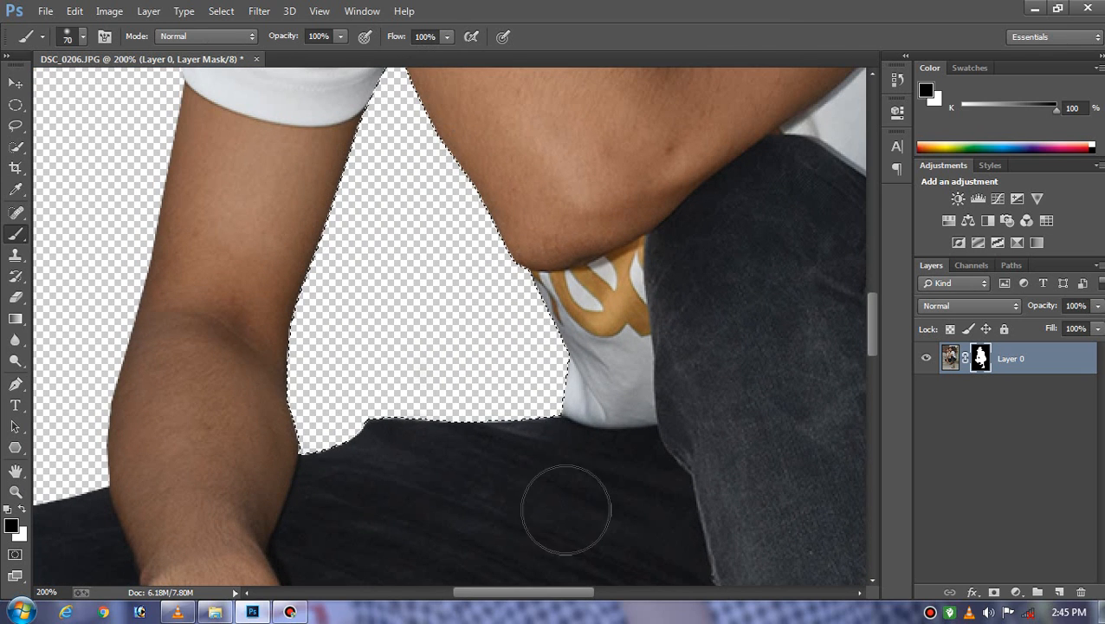
Step: Examine the cutout from the trousers up to the head for leftover background areas
{"action": "left_click_drag", "start_coordinate": [598, 511], "coordinate": [360, 247]}
{"action": "left_click_drag", "start_coordinate": [428, 428], "coordinate": [355, 136]}
{"action": "left_click_drag", "start_coordinate": [316, 342], "coordinate": [173, 519]}
{"action": "left_click_drag", "start_coordinate": [476, 286], "coordinate": [550, 530]}
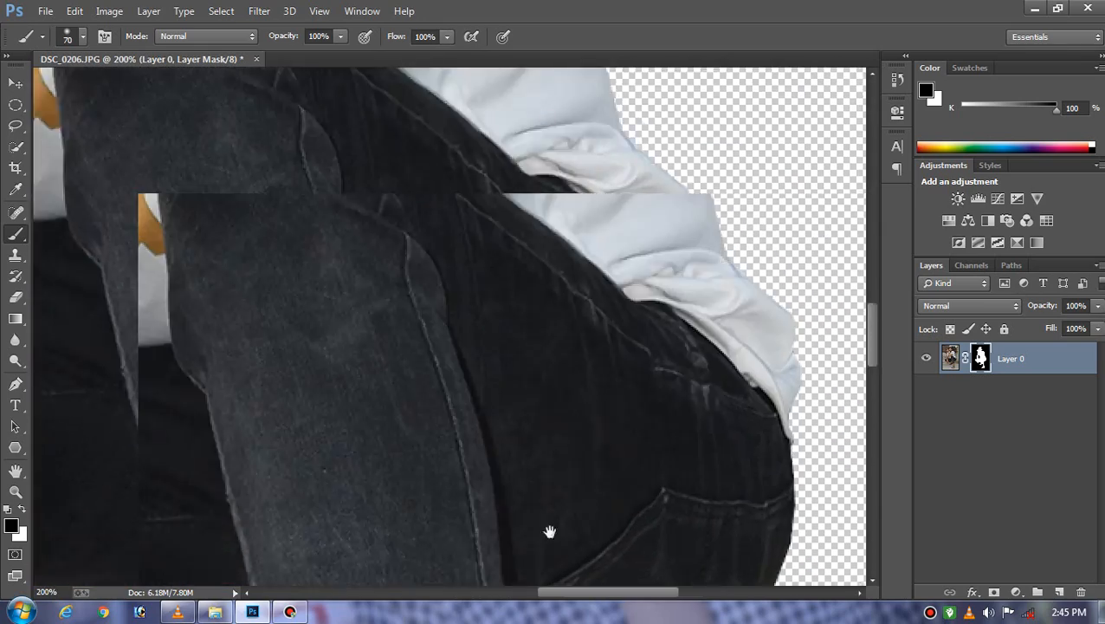
{"action": "left_click_drag", "start_coordinate": [399, 130], "coordinate": [591, 580]}
{"action": "left_click_drag", "start_coordinate": [349, 175], "coordinate": [514, 500]}
{"action": "left_click_drag", "start_coordinate": [321, 104], "coordinate": [452, 369]}
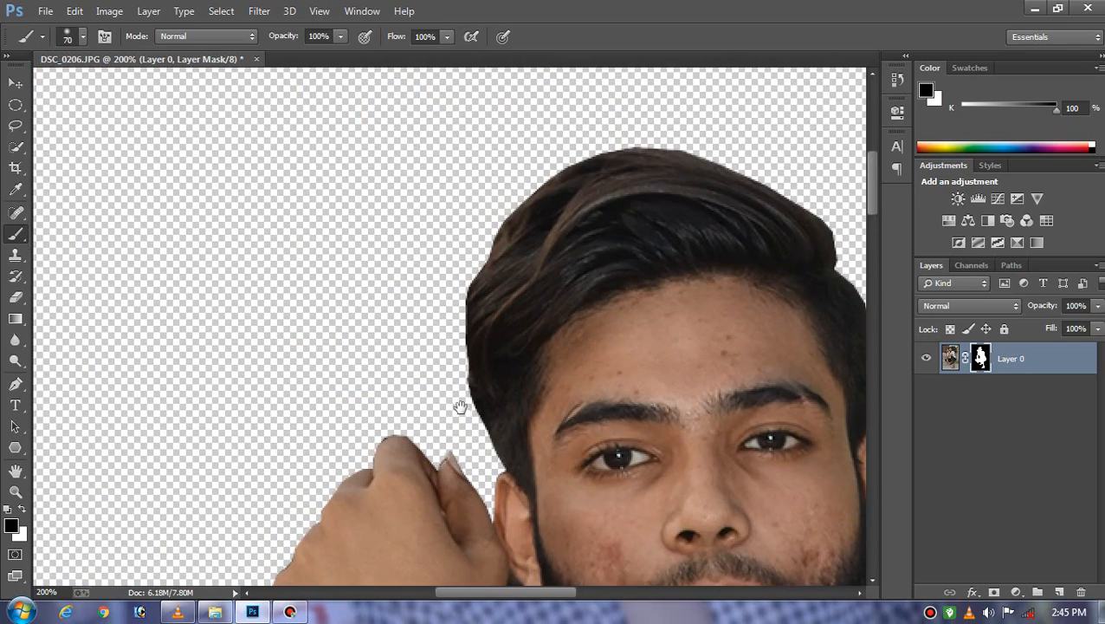
{"action": "left_click_drag", "start_coordinate": [450, 478], "coordinate": [320, 271]}
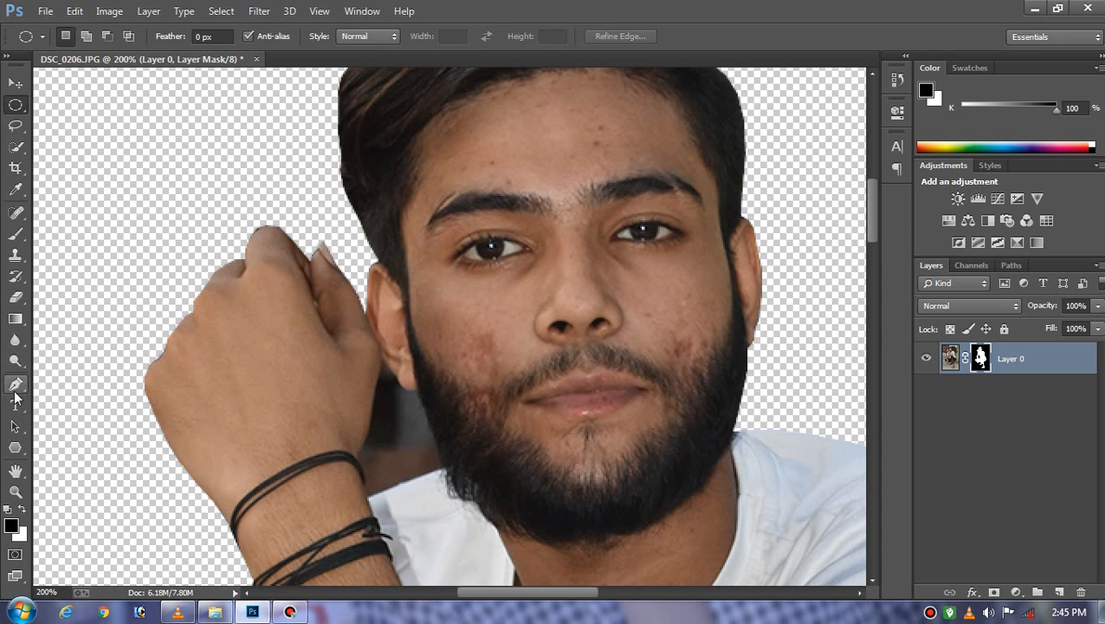
Step: Start a Pen path at the wrist, trace the white shirt's shoulder edge, and continue up the beard's edge
{"action": "left_click", "coordinate": [16, 385]}
{"action": "scroll", "coordinate": [405, 456], "scroll_direction": "up", "scroll_amount": 3}
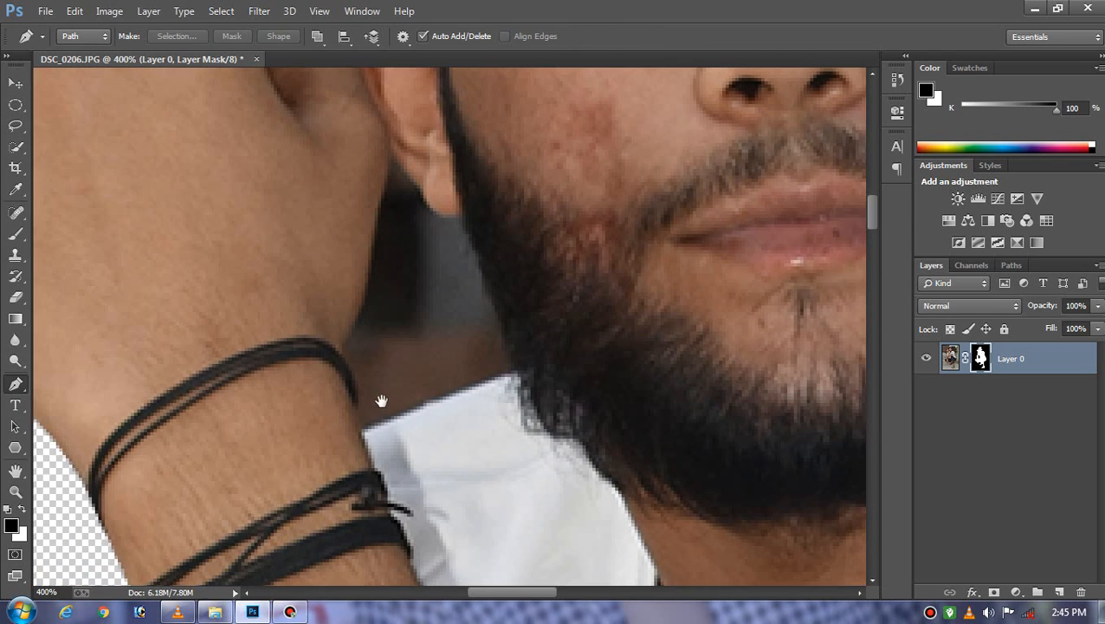
{"action": "left_click", "coordinate": [478, 386]}
{"action": "key", "text": "ctrl+plus"}
{"action": "left_click_drag", "start_coordinate": [523, 351], "coordinate": [548, 442]}
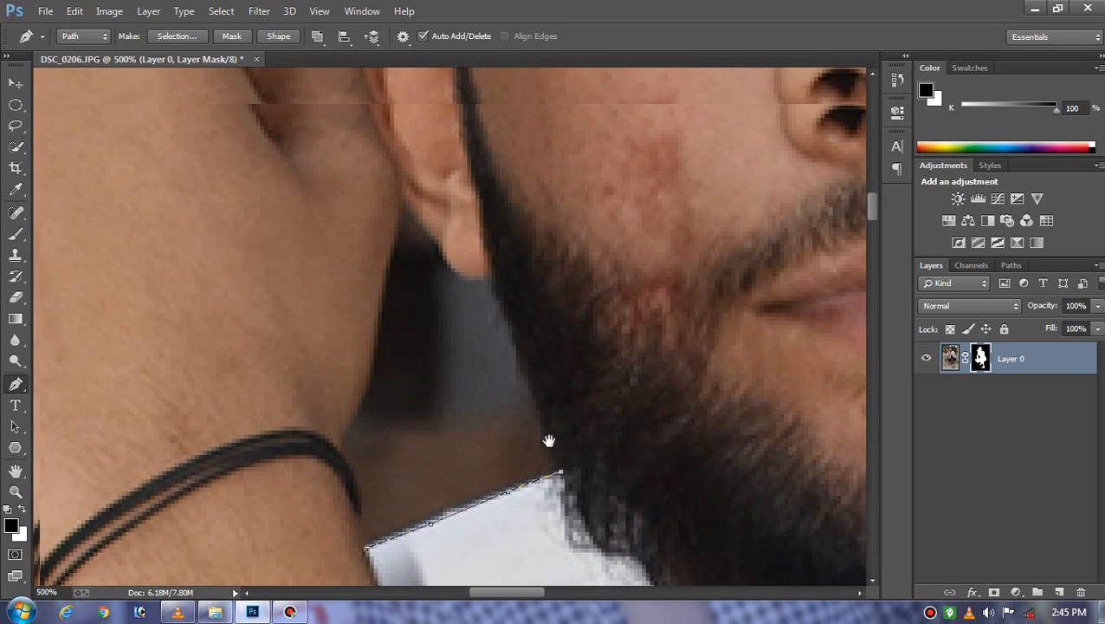
{"action": "left_click", "coordinate": [531, 389]}
{"action": "left_click", "coordinate": [511, 332]}
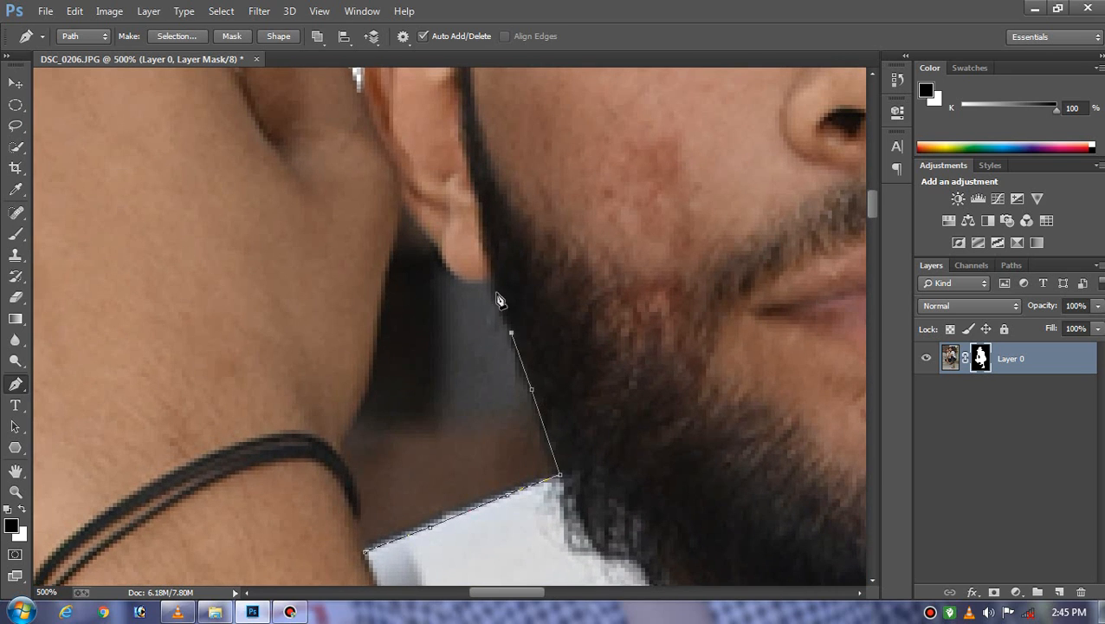
Step: Trace around the earlobe up to the point where the ear meets the raised hand
{"action": "left_click", "coordinate": [454, 276]}
{"action": "left_click", "coordinate": [439, 247]}
{"action": "left_click", "coordinate": [401, 203]}
Step: Trace the raised hand's edge down past the black bracelet and close the path at the shirt
{"action": "left_click", "coordinate": [381, 296]}
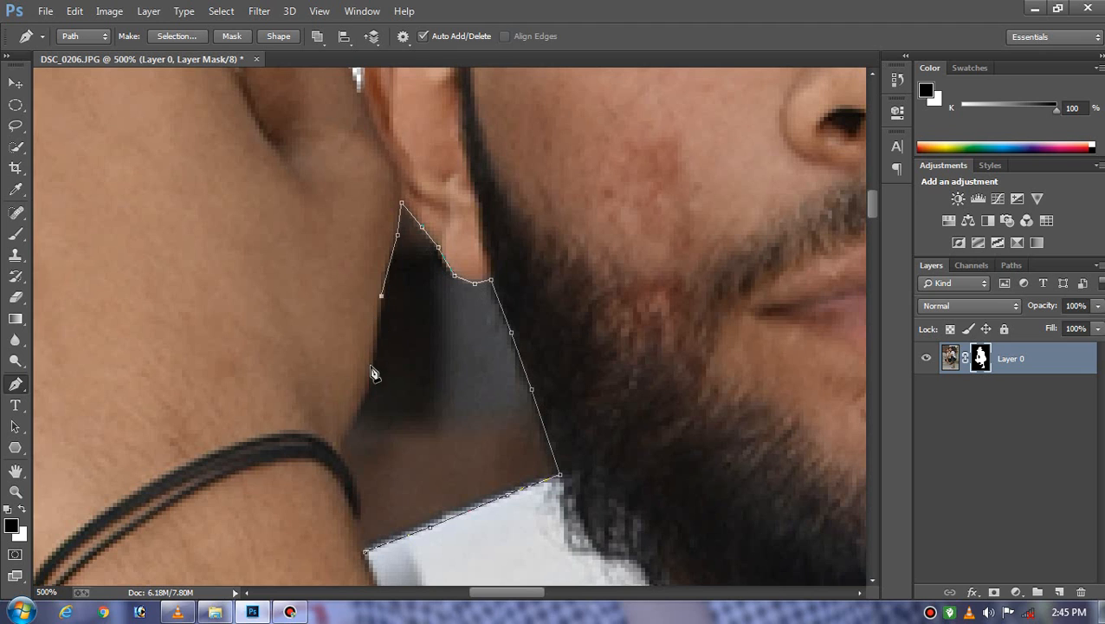
{"action": "left_click", "coordinate": [349, 426]}
{"action": "left_click", "coordinate": [337, 452]}
{"action": "left_click", "coordinate": [357, 502]}
{"action": "left_click", "coordinate": [353, 531]}
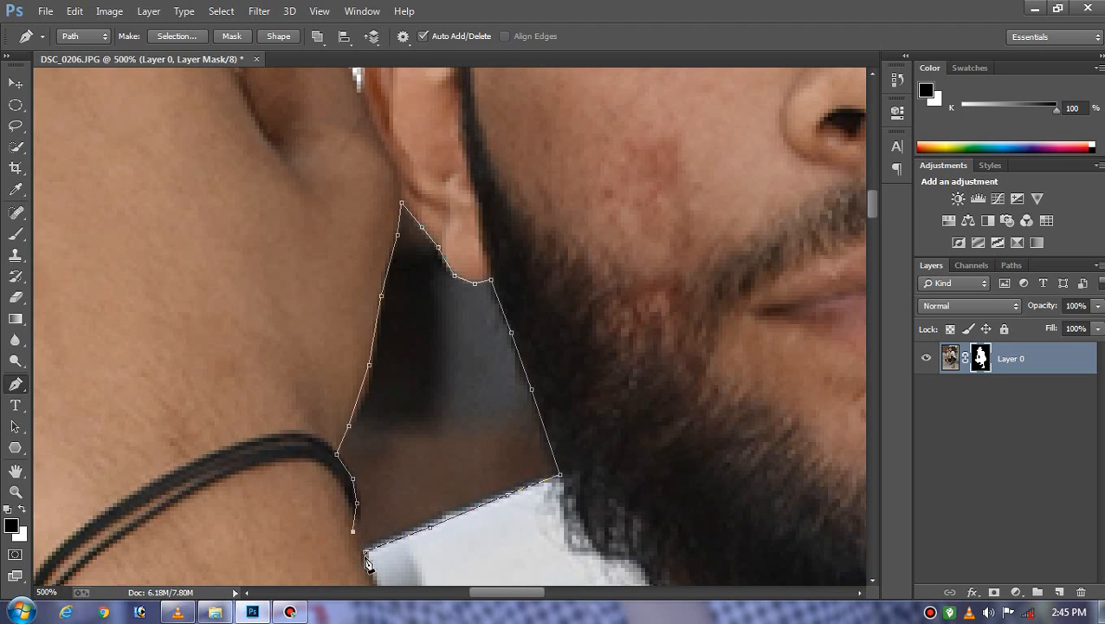
{"action": "left_click", "coordinate": [365, 554]}
Step: Turn the path into a selection, paint the gap between hand and beard black on the mask, and deselect
{"action": "right_click", "coordinate": [405, 442]}
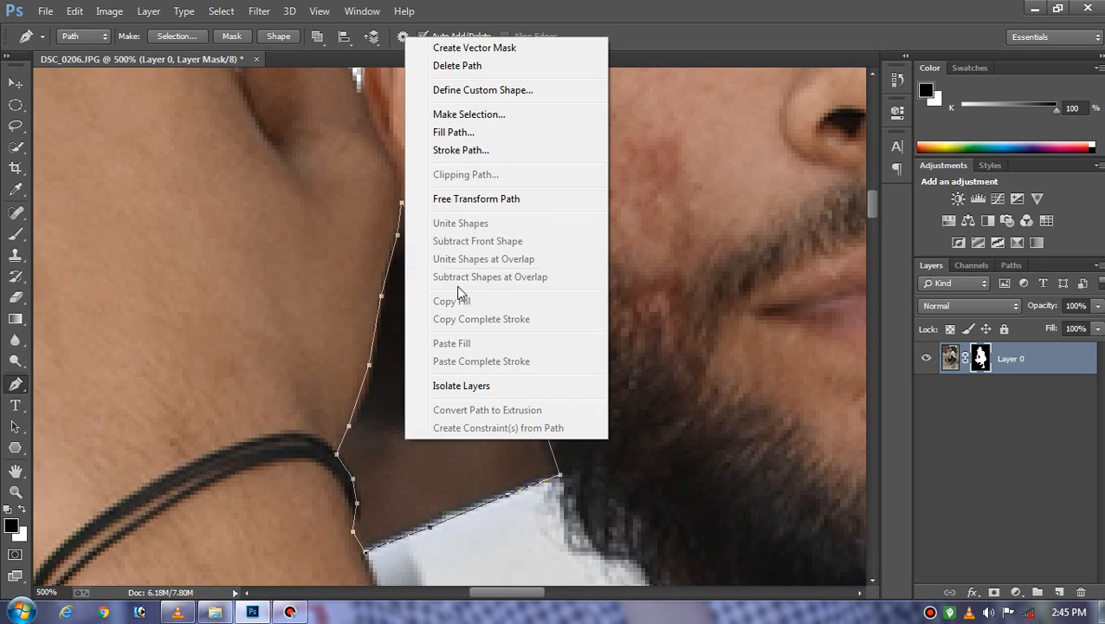
{"action": "left_click", "coordinate": [465, 113]}
{"action": "left_click", "coordinate": [637, 172]}
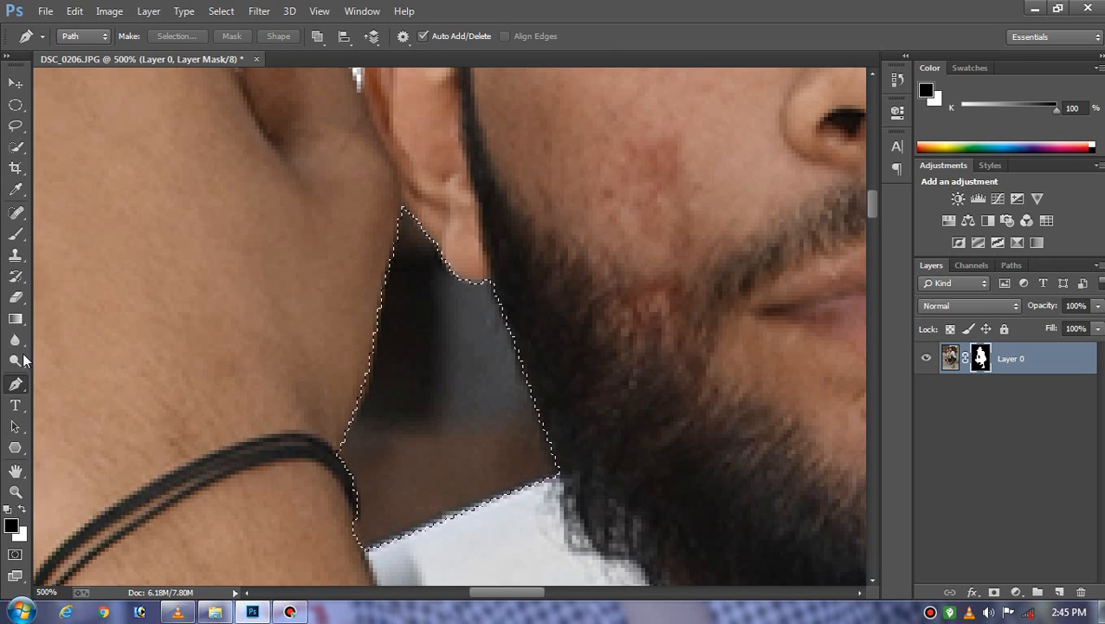
{"action": "left_click", "coordinate": [16, 234]}
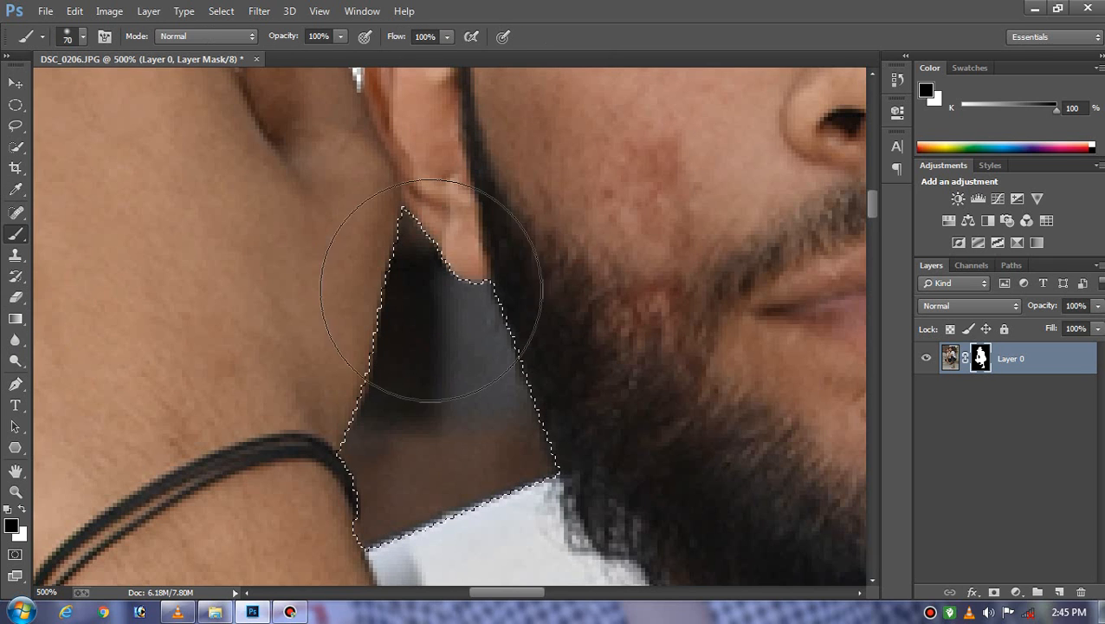
{"action": "mouse_move", "coordinate": [431, 296]}
{"action": "left_mouse_down"}
{"action": "mouse_move", "coordinate": [391, 498]}
{"action": "mouse_move", "coordinate": [481, 309]}
{"action": "left_mouse_up"}
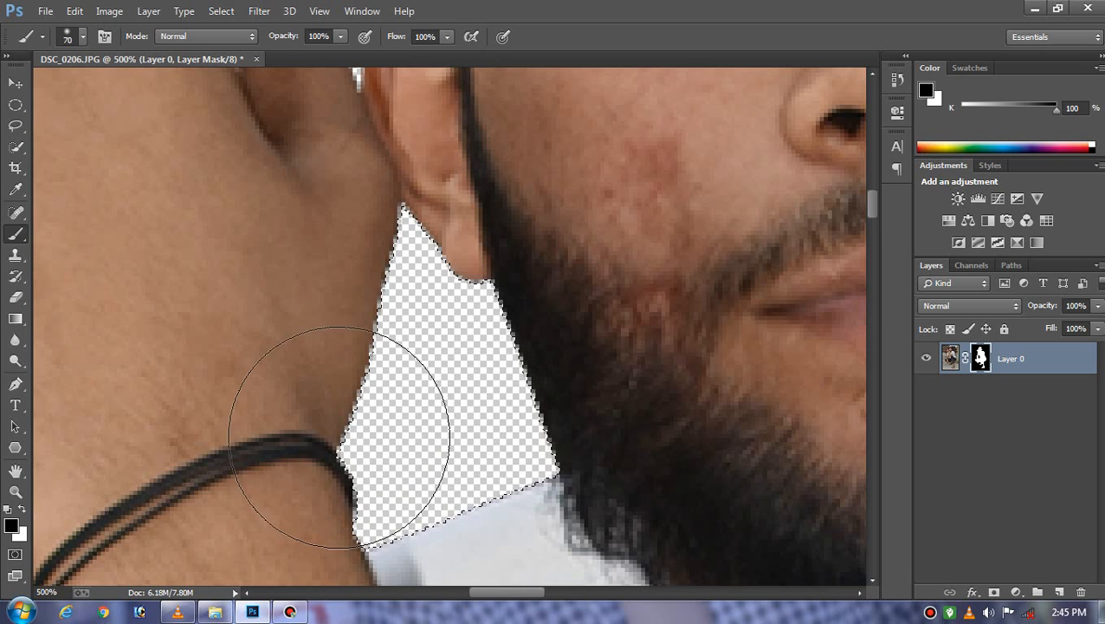
{"action": "left_click", "coordinate": [16, 105]}
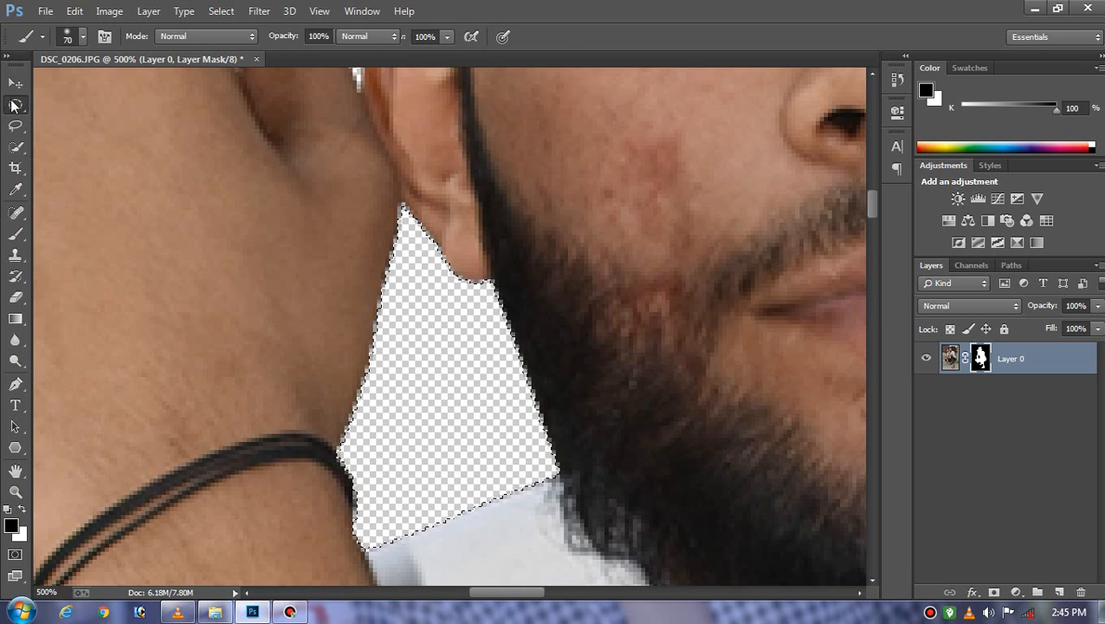
{"action": "key", "text": "ctrl+d"}
Step: Examine the complete cutout of the crouching man on the transparent background
{"action": "key", "text": "ctrl+minus"}
{"action": "key", "text": "ctrl+minus"}
{"action": "key", "text": "ctrl+minus"}
{"action": "key", "text": "ctrl+minus"}
{"action": "key", "text": "ctrl+minus"}
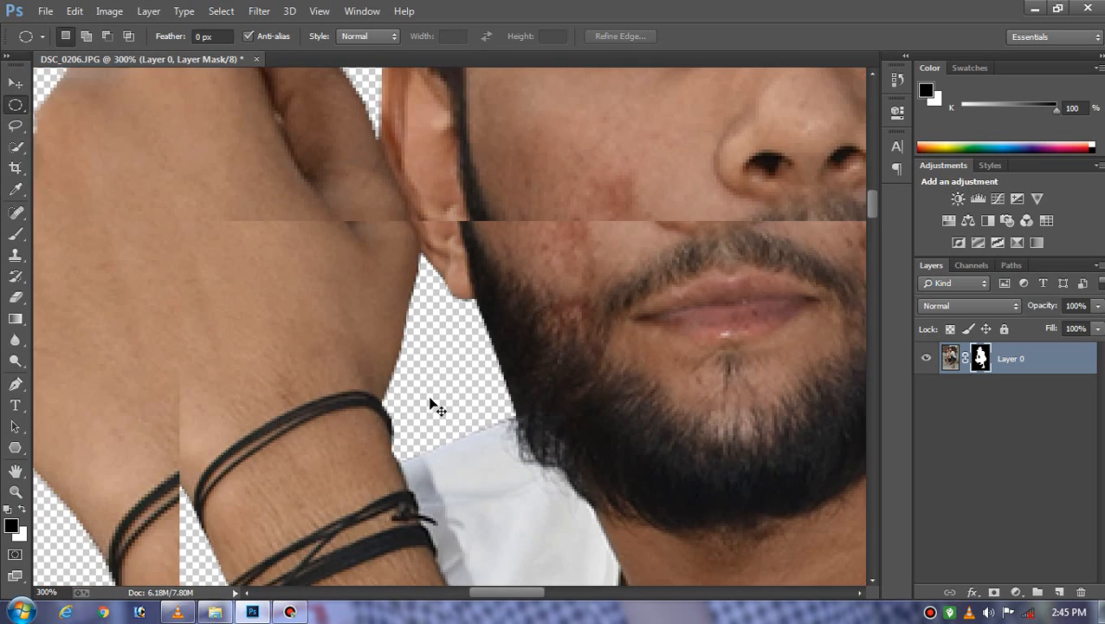
{"action": "key", "text": "ctrl+minus"}
{"action": "key", "text": "ctrl+minus"}
{"action": "key", "text": "ctrl+minus"}
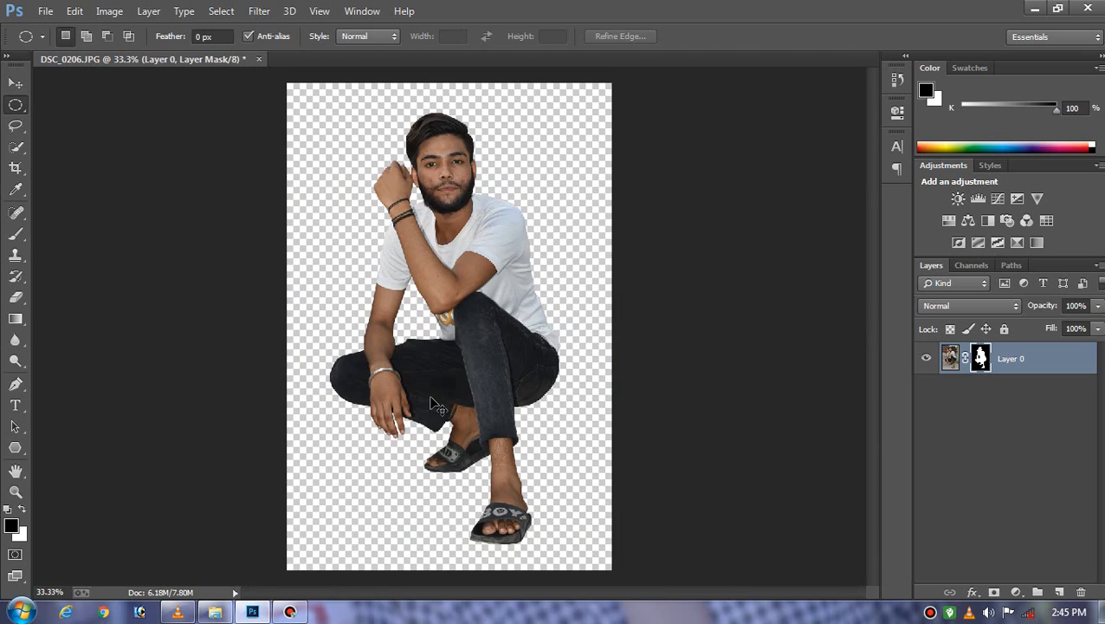
Step: Open the image "Inverted City CB Background HD Editing Picsart - 855x1020" from the joker-face folder
{"action": "left_click", "coordinate": [16, 83]}
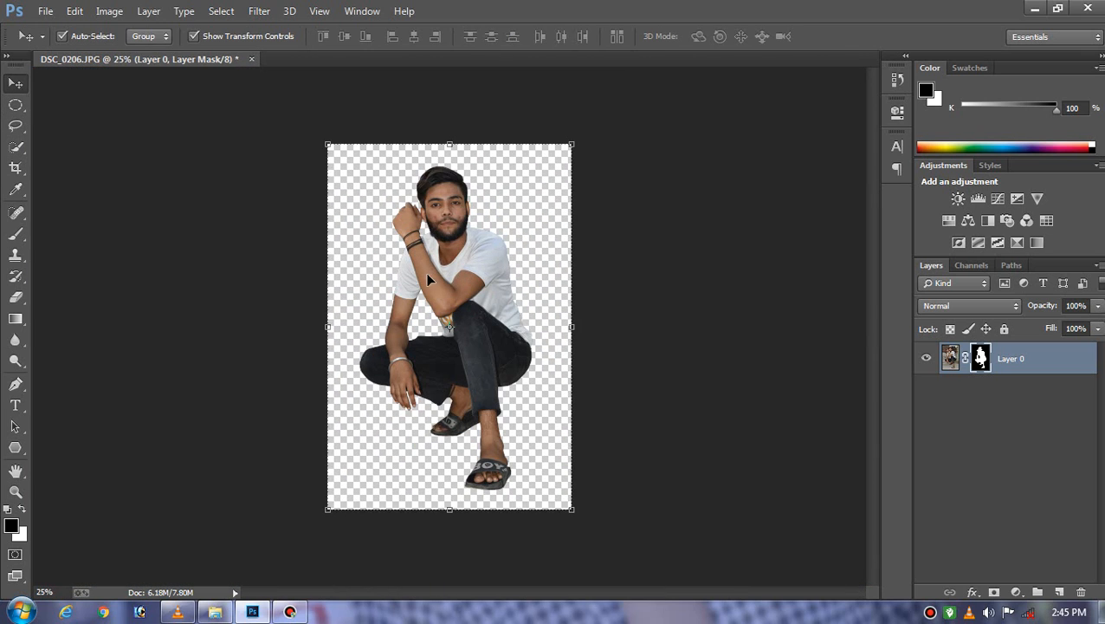
{"action": "left_click", "coordinate": [438, 258]}
{"action": "left_click", "coordinate": [45, 10]}
{"action": "left_click", "coordinate": [459, 141]}
{"action": "scroll", "coordinate": [639, 284], "scroll_direction": "down", "scroll_amount": 2}
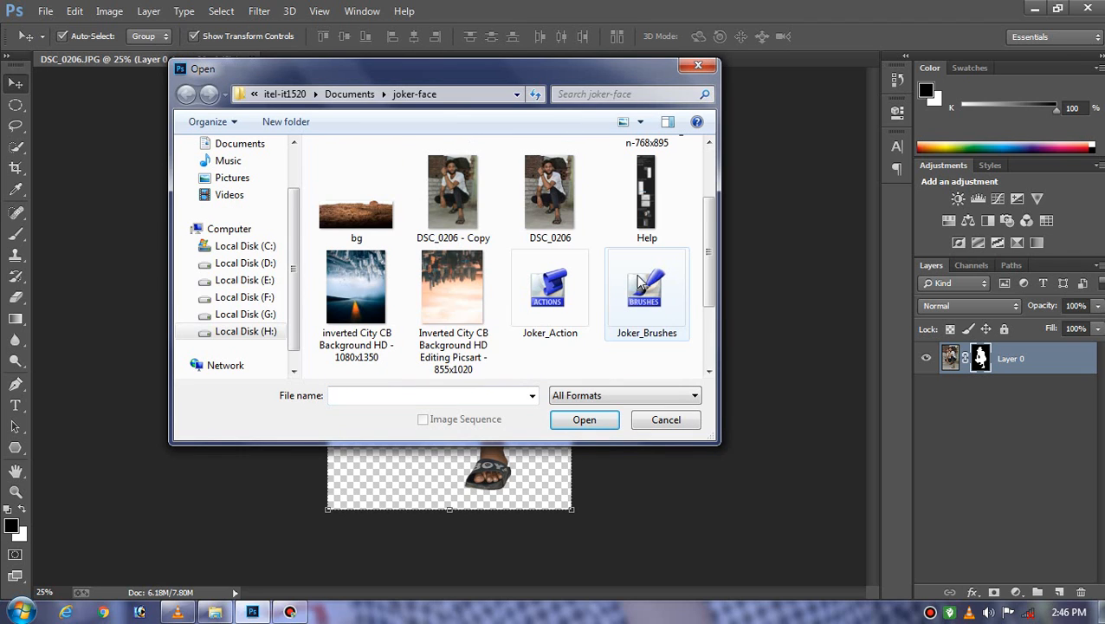
{"action": "left_click", "coordinate": [463, 307]}
{"action": "left_click", "coordinate": [583, 420]}
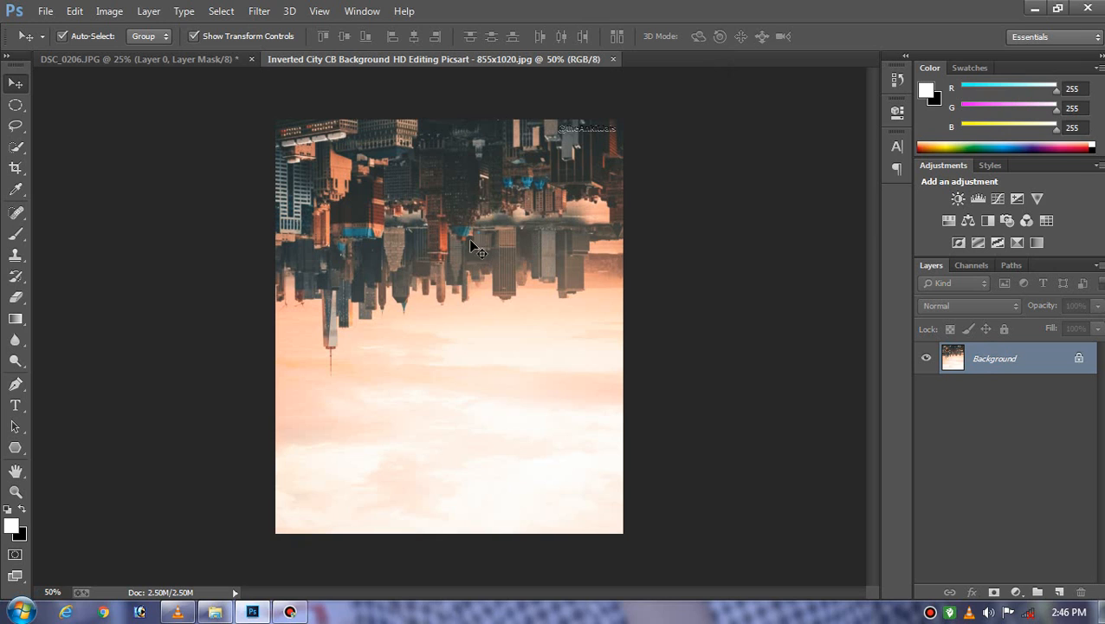
Step: Place the inverted city image in the DSC_0206 document and enlarge it from the canvas's upper-left corner past its full width
{"action": "left_click", "coordinate": [90, 59]}
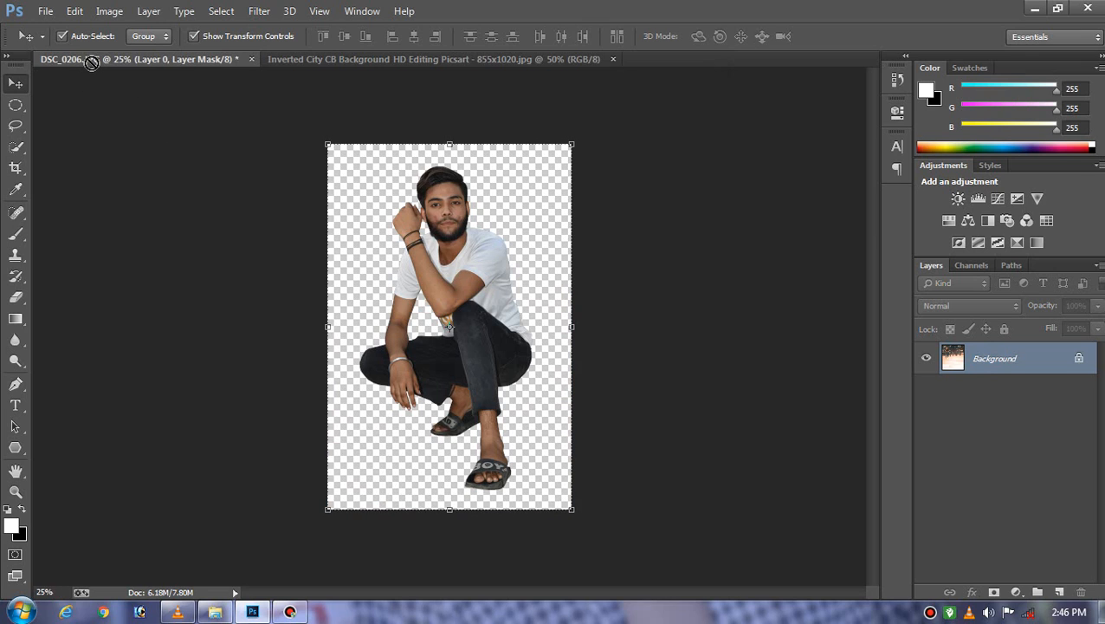
{"action": "left_click_drag", "start_coordinate": [447, 175], "coordinate": [418, 206]}
{"action": "left_click_drag", "start_coordinate": [500, 351], "coordinate": [573, 444]}
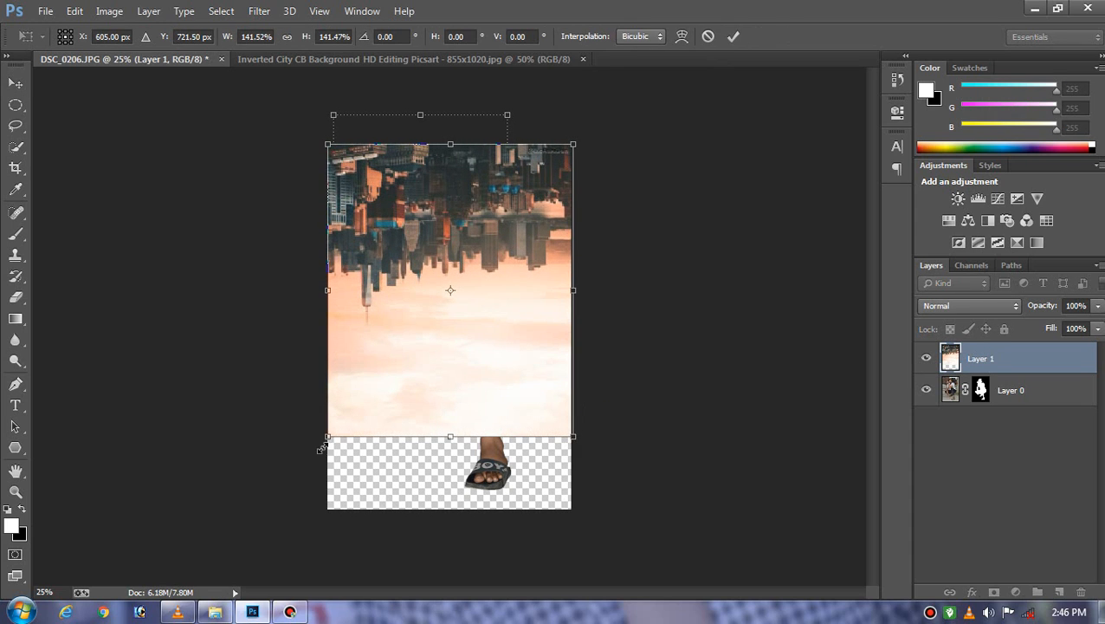
{"action": "left_click_drag", "start_coordinate": [323, 445], "coordinate": [341, 473]}
{"action": "left_click_drag", "start_coordinate": [489, 402], "coordinate": [511, 370]}
{"action": "key", "text": "Return"}
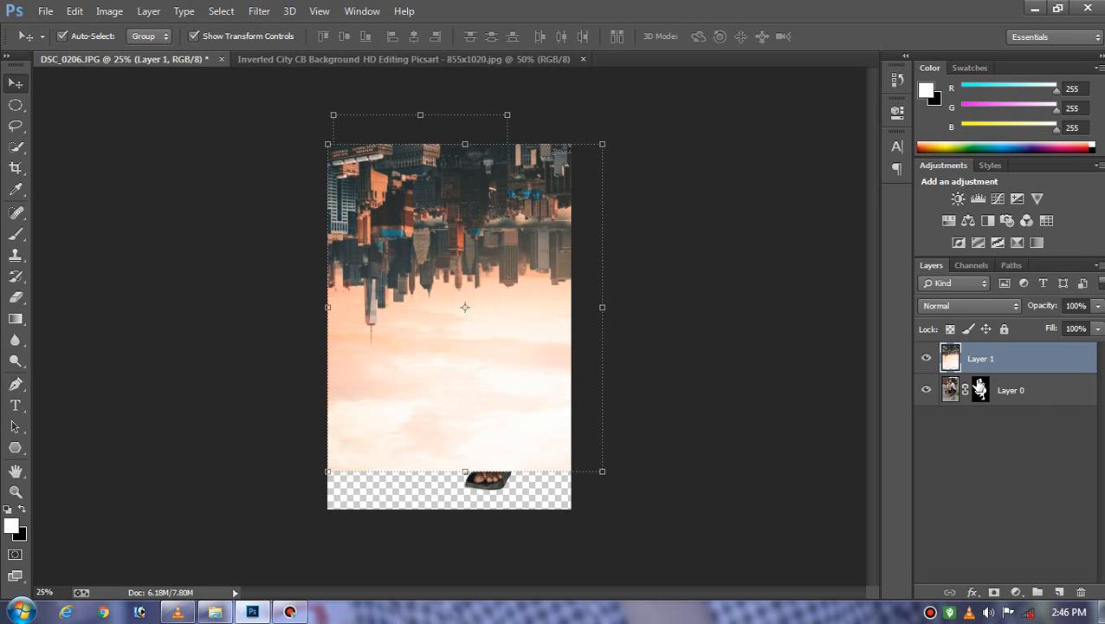
Step: Move the masked man's Layer 0 above the city background's Layer 1
{"action": "left_click", "coordinate": [927, 391]}
{"action": "left_click", "coordinate": [927, 391]}
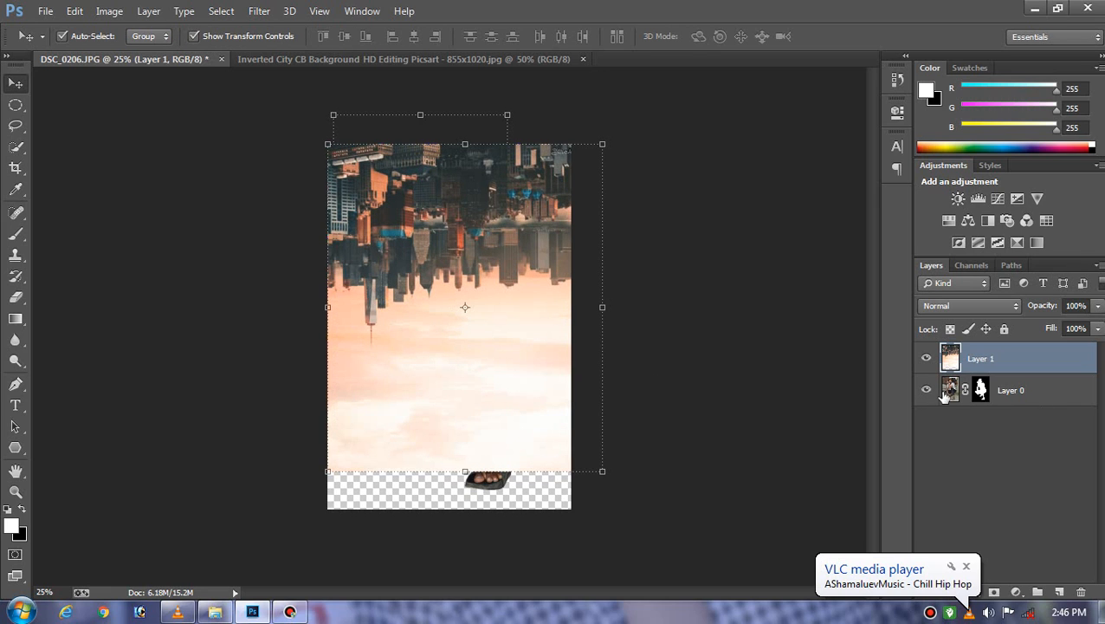
{"action": "left_click_drag", "start_coordinate": [1052, 396], "coordinate": [1051, 351]}
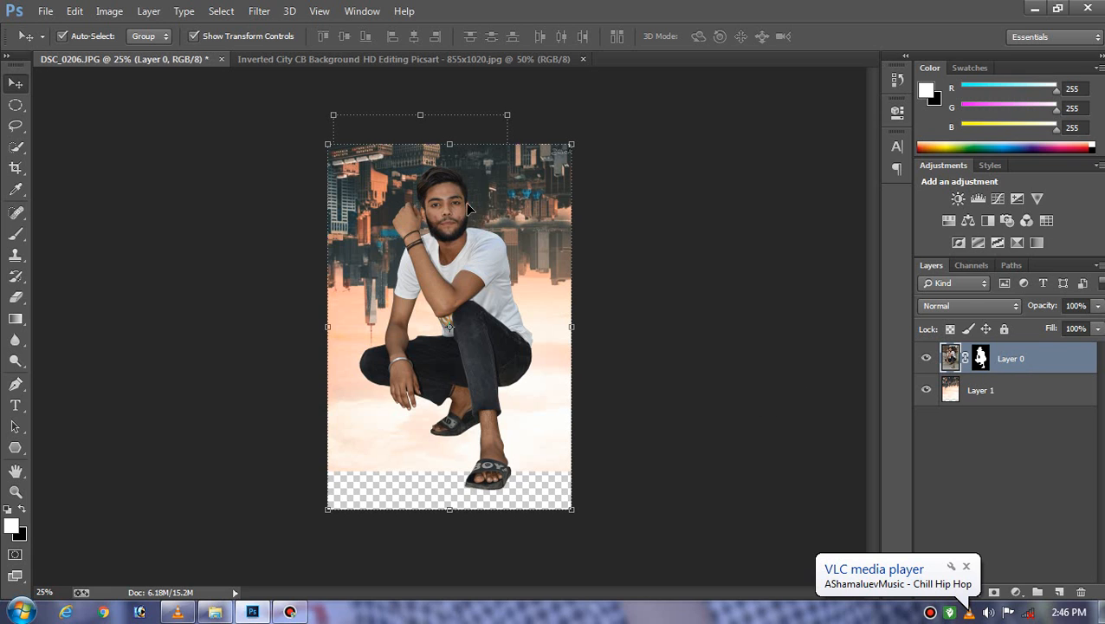
Step: Open the brown ground image "bg" from the joker-face folder
{"action": "left_click", "coordinate": [299, 58]}
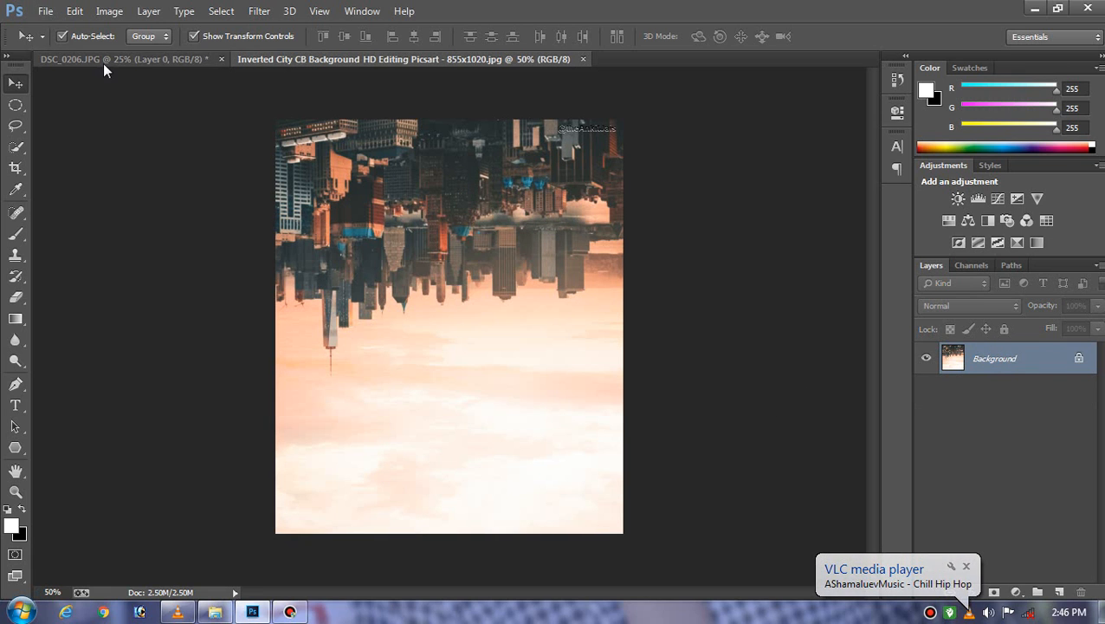
{"action": "left_click", "coordinate": [103, 59]}
{"action": "left_click", "coordinate": [45, 10]}
{"action": "left_click", "coordinate": [61, 43]}
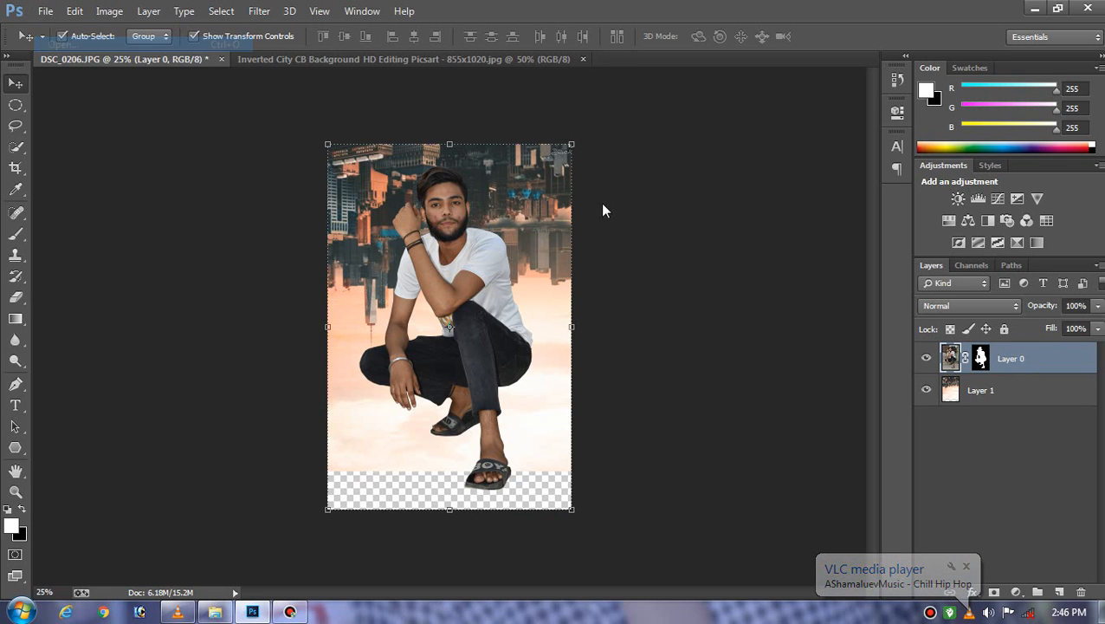
{"action": "left_click", "coordinate": [357, 316]}
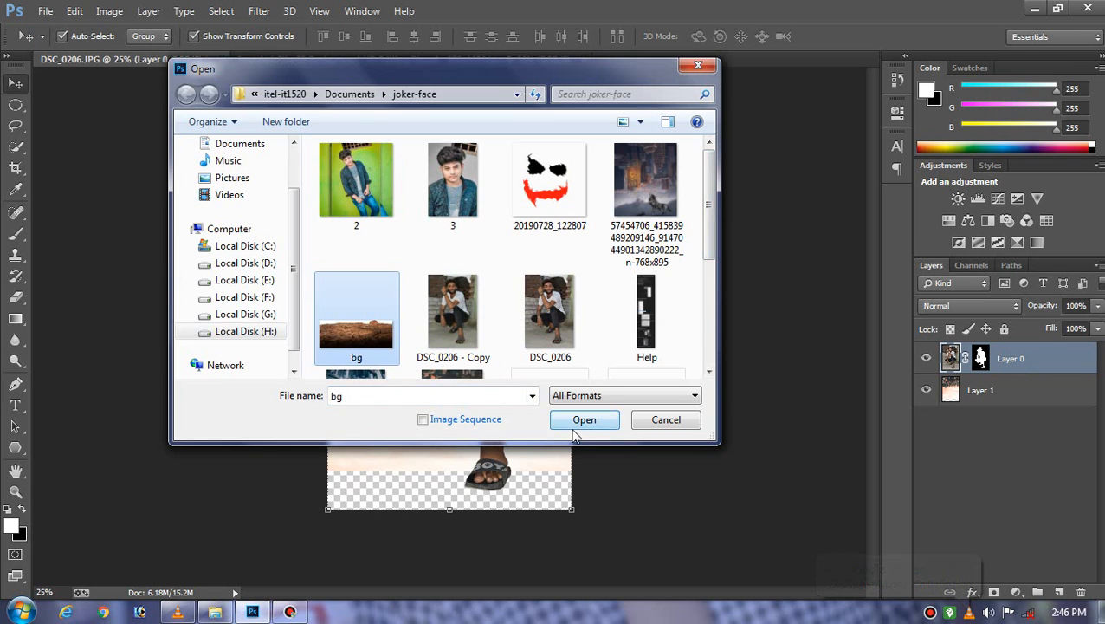
{"action": "left_click", "coordinate": [575, 425]}
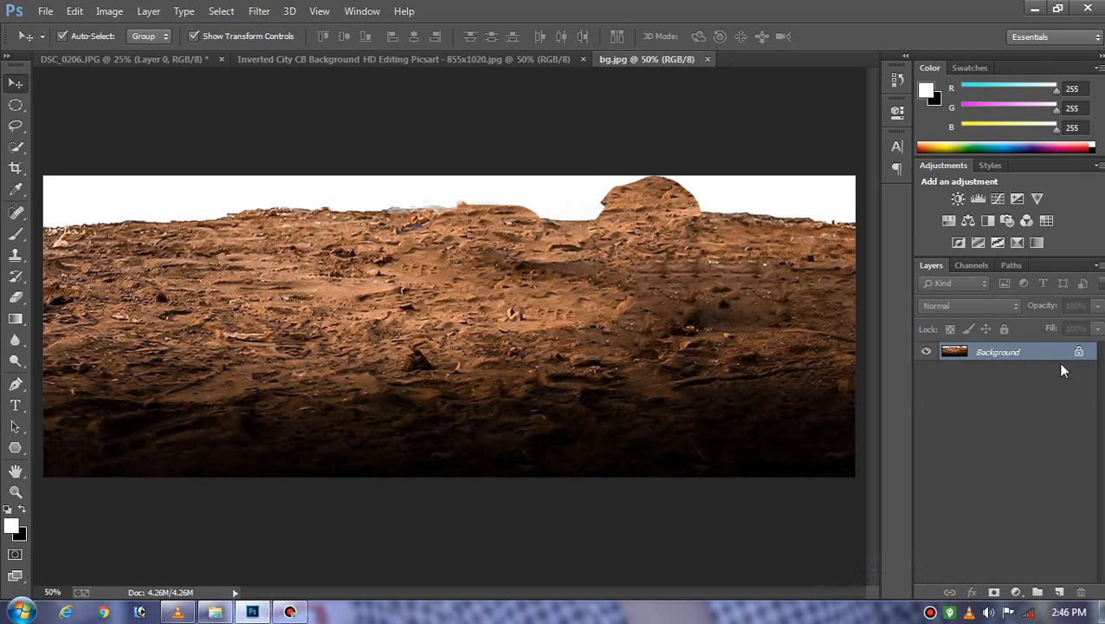
{"action": "right_click", "coordinate": [1025, 359]}
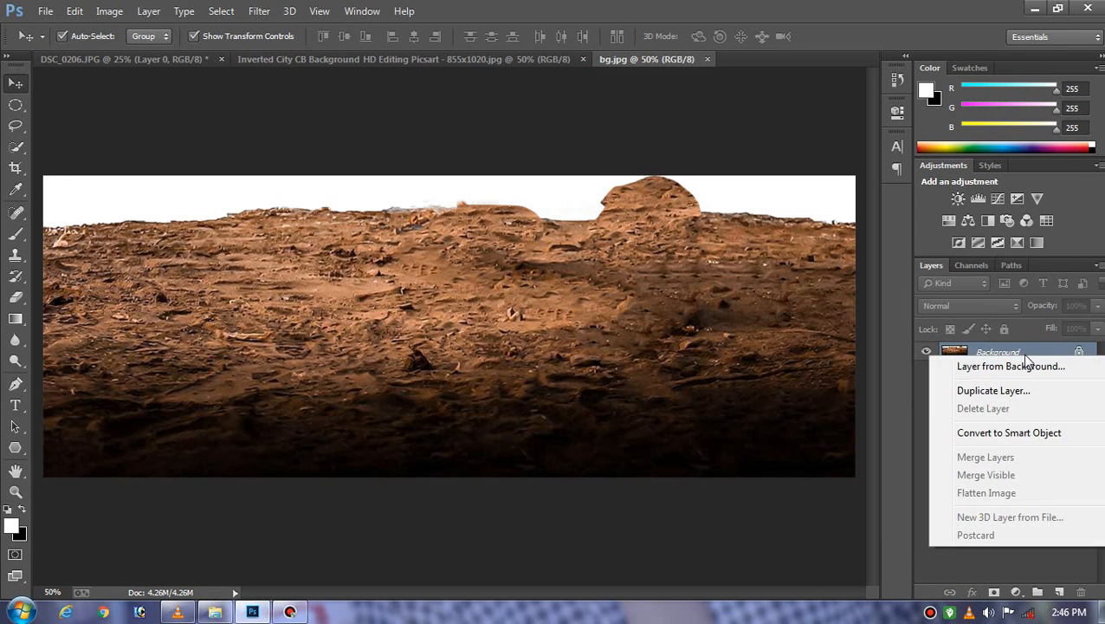
{"action": "left_click", "coordinate": [1046, 433]}
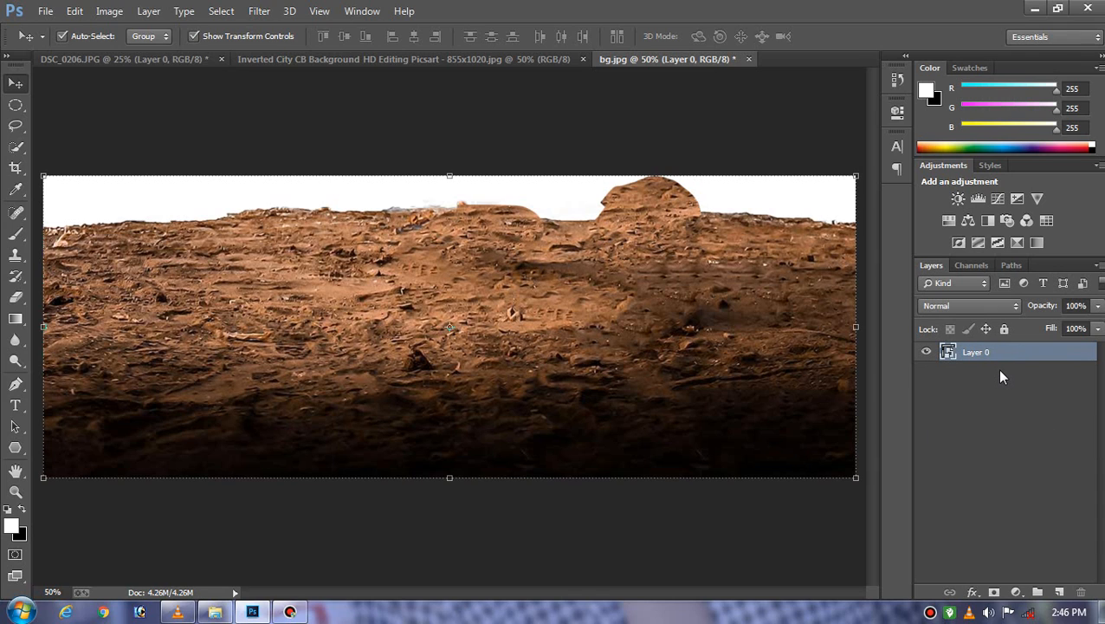
{"action": "key", "text": "ctrl+z"}
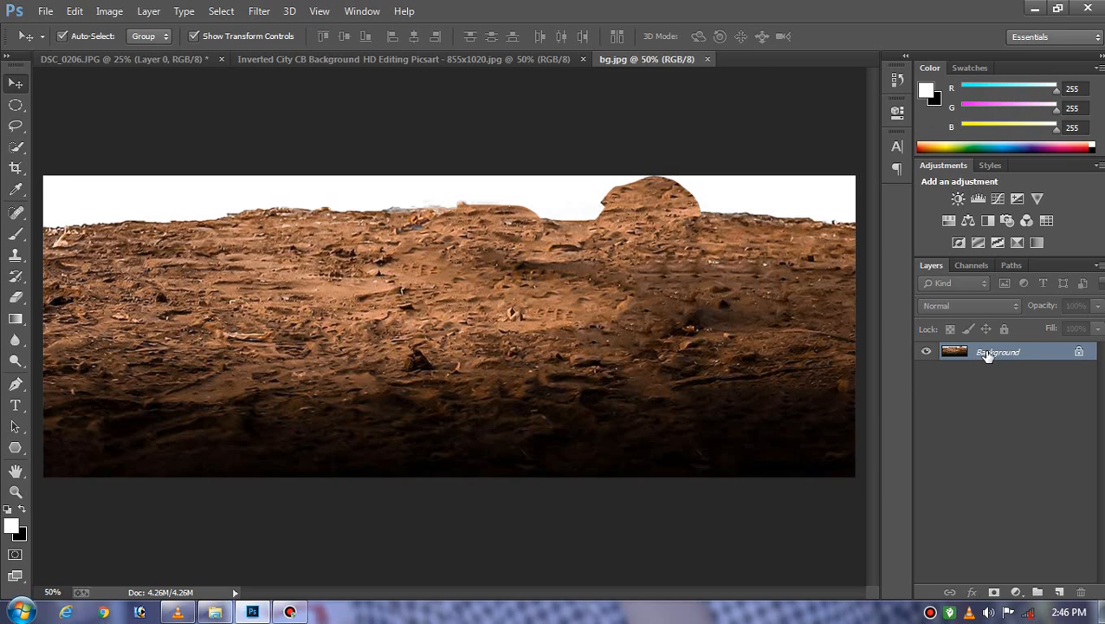
Step: Unlock the ground image's Background by converting it into a regular layer
{"action": "double_click", "coordinate": [989, 356]}
{"action": "left_click", "coordinate": [693, 190]}
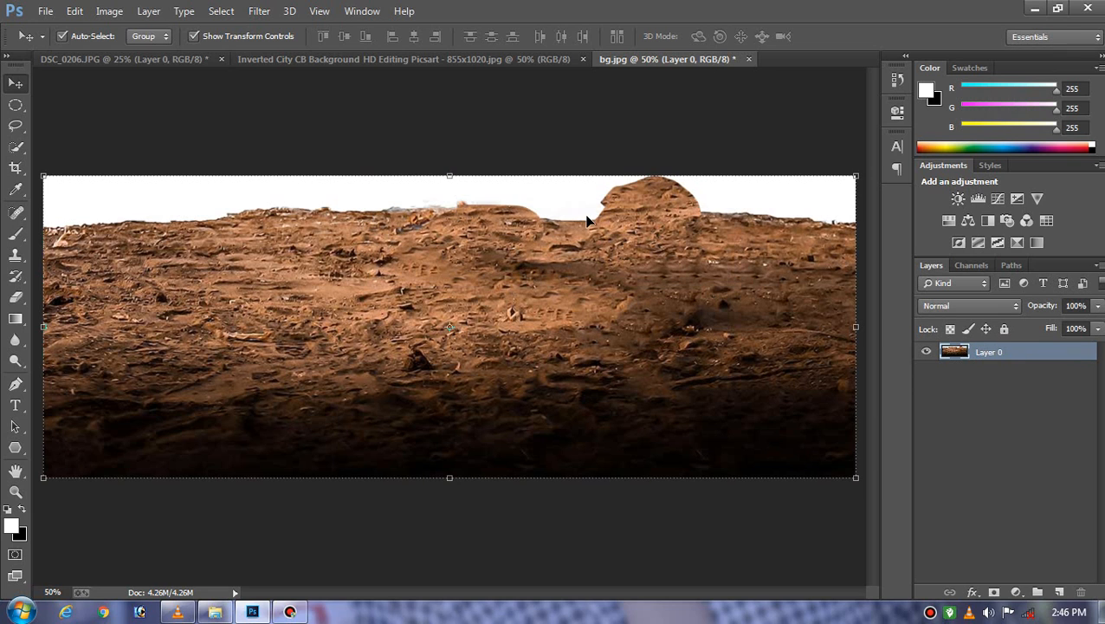
{"action": "key", "text": "ctrl+minus"}
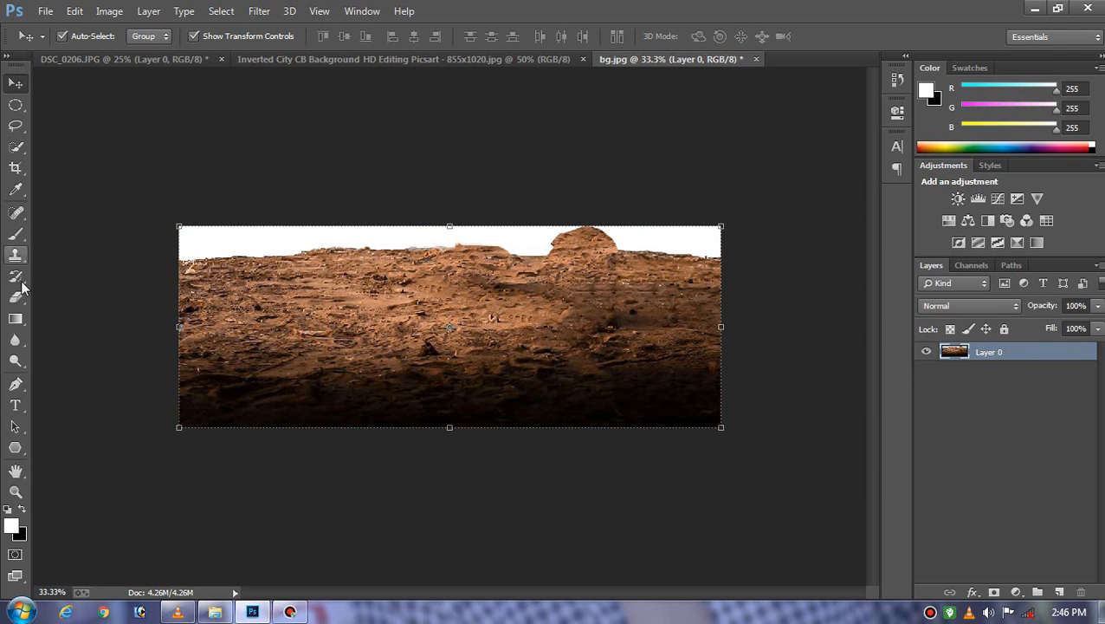
Step: Select the white sky on both sides of the mound with the Magic Wand and delete it from the ground image
{"action": "left_click", "coordinate": [16, 147]}
{"action": "left_click", "coordinate": [100, 160]}
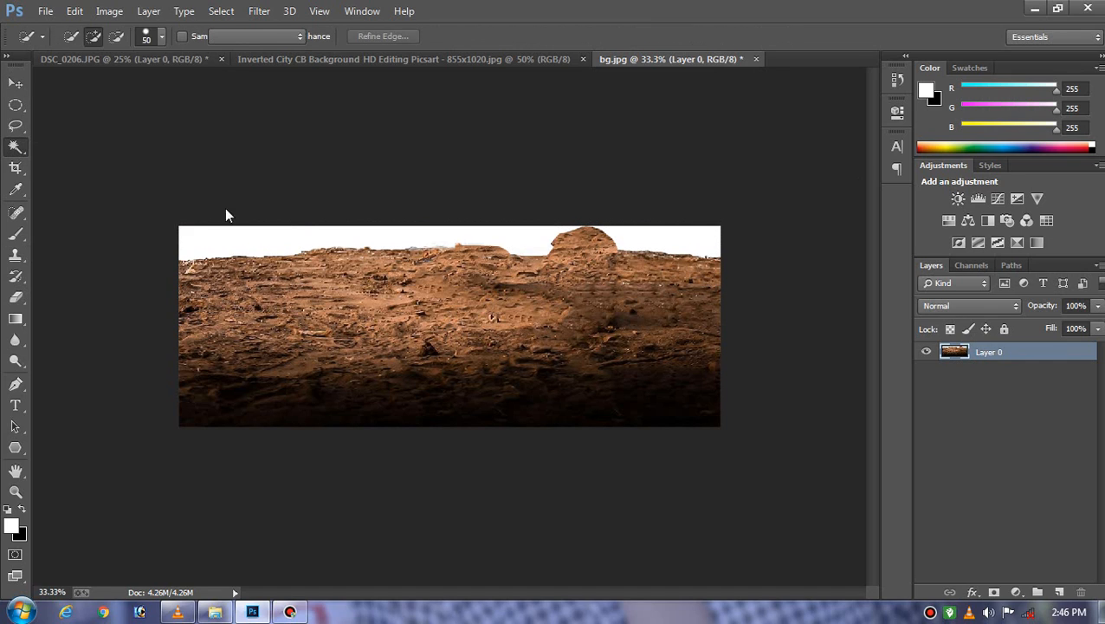
{"action": "left_click", "coordinate": [304, 238]}
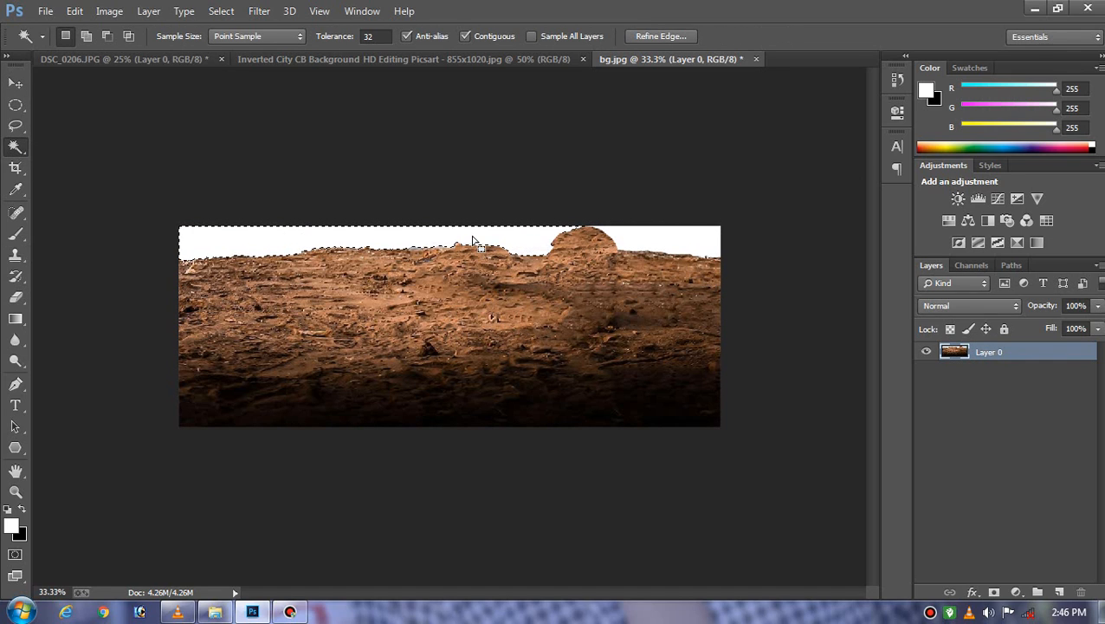
{"action": "left_click", "coordinate": [16, 83]}
{"action": "right_click", "coordinate": [326, 239]}
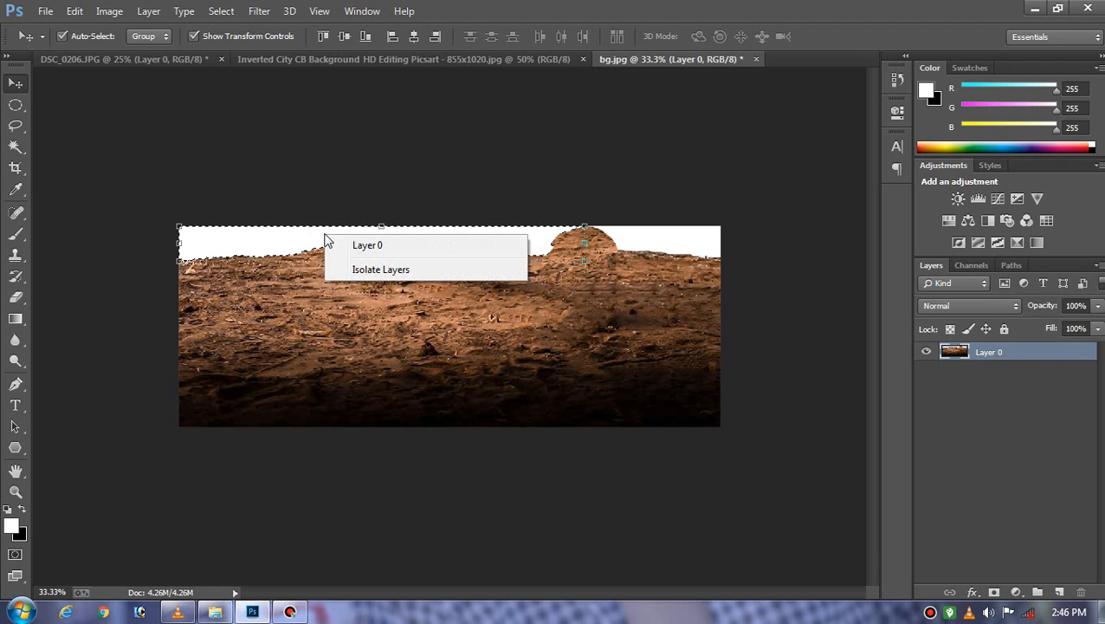
{"action": "key", "text": "Escape"}
{"action": "key", "text": "Delete"}
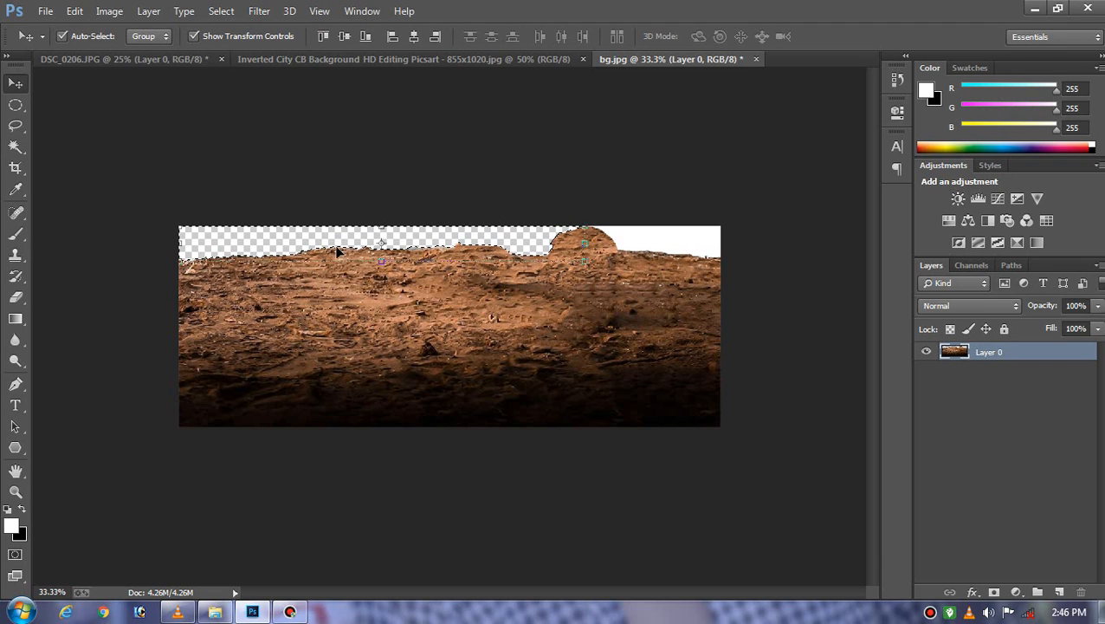
{"action": "left_click", "coordinate": [15, 148]}
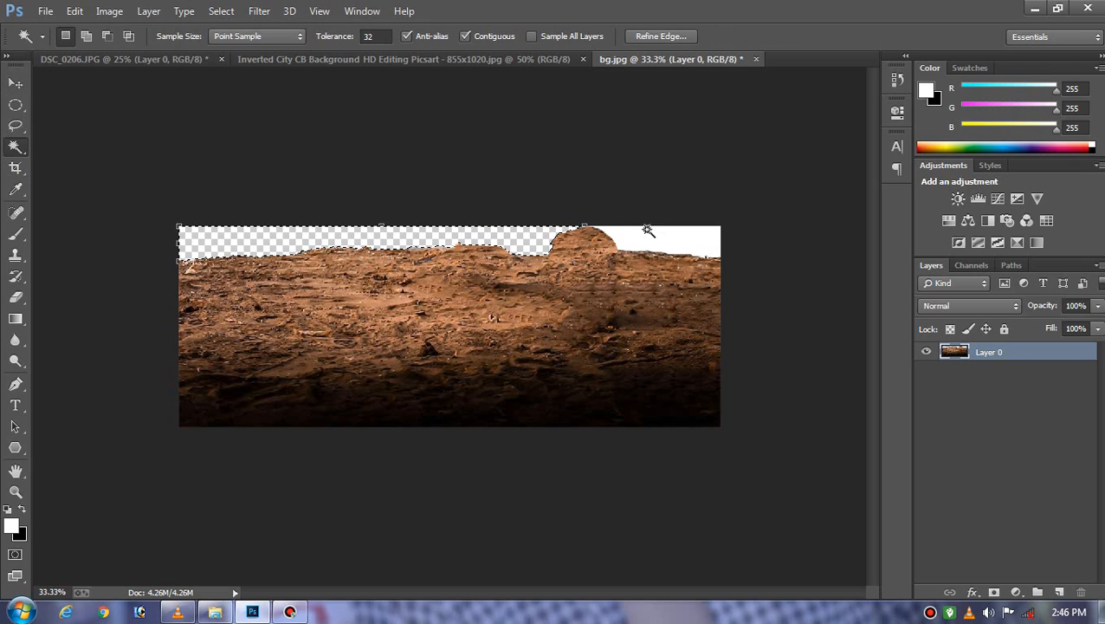
{"action": "left_click", "coordinate": [654, 240]}
{"action": "key", "text": "Delete"}
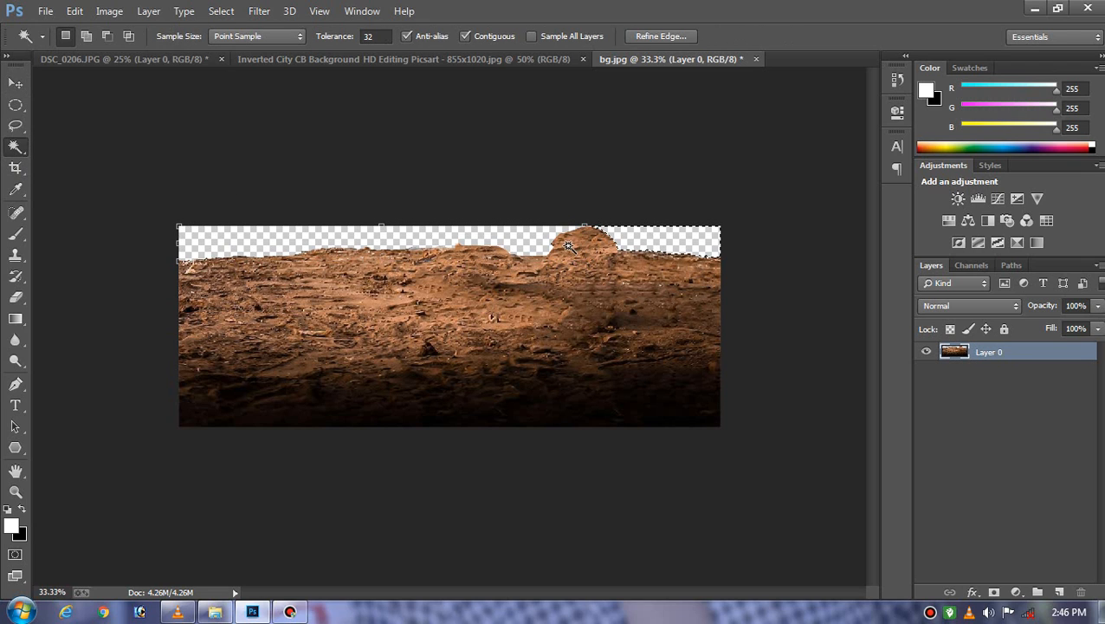
Step: Move the ground cutout from the bg document into the DSC_0206 document as a new layer
{"action": "left_click", "coordinate": [16, 104]}
{"action": "left_click", "coordinate": [15, 82]}
{"action": "left_click_drag", "start_coordinate": [522, 304], "coordinate": [599, 436]}
Step: Scale the ground layer to about 80.6% and position it across the full width of the canvas's lower part
{"action": "key", "text": "ctrl+t"}
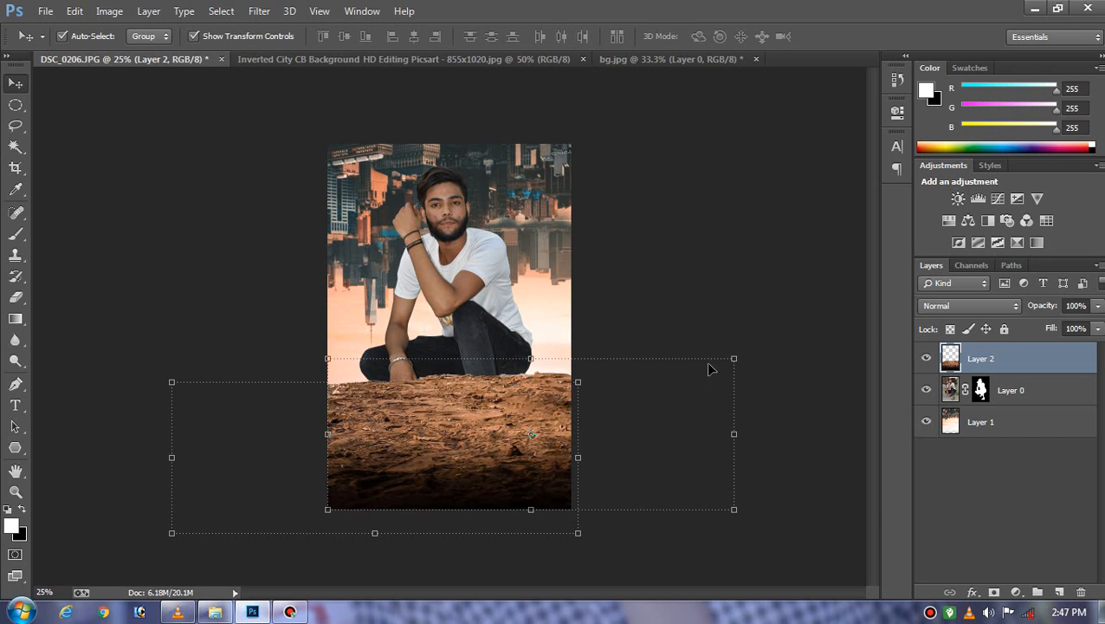
{"action": "left_click_drag", "start_coordinate": [732, 360], "coordinate": [597, 408]}
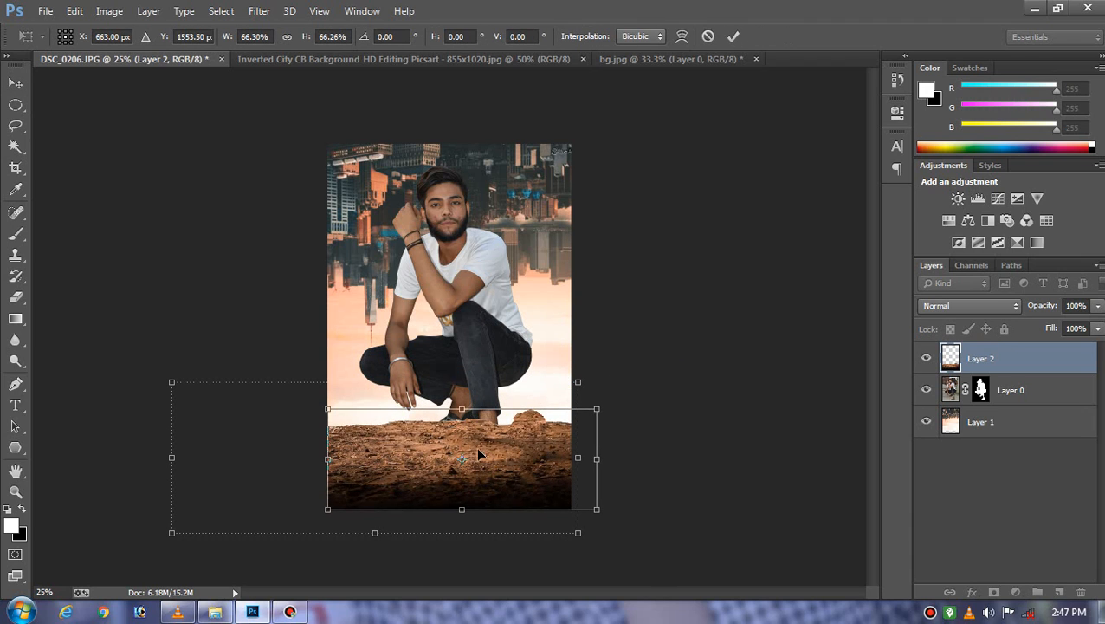
{"action": "left_click_drag", "start_coordinate": [481, 454], "coordinate": [463, 462]}
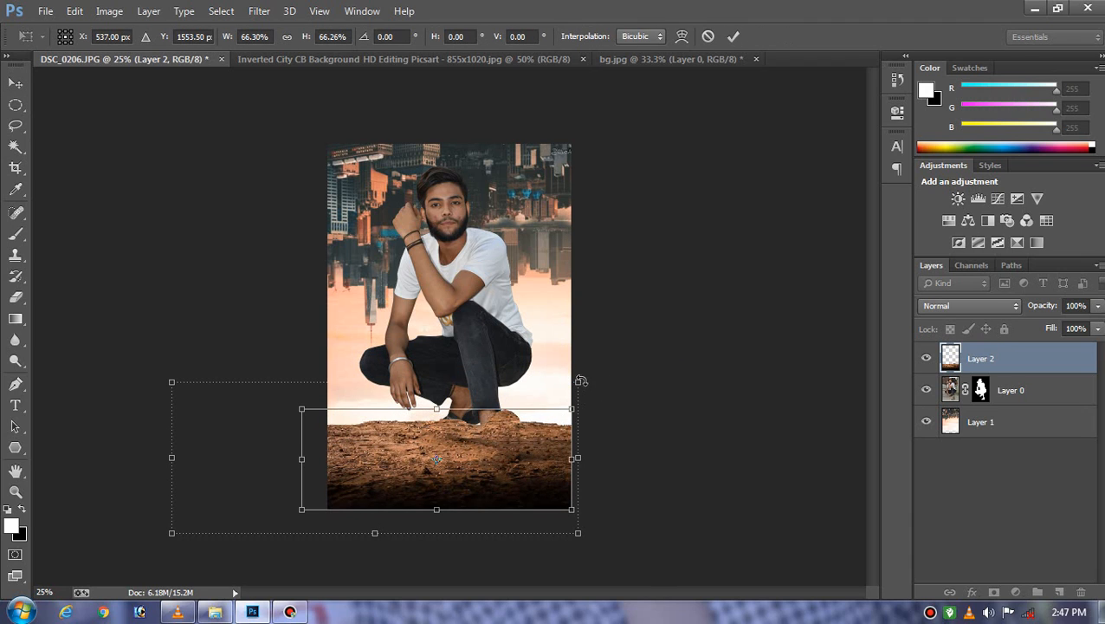
{"action": "left_click_drag", "start_coordinate": [567, 417], "coordinate": [600, 399]}
{"action": "left_click_drag", "start_coordinate": [297, 394], "coordinate": [286, 391]}
{"action": "left_click_drag", "start_coordinate": [599, 386], "coordinate": [613, 378]}
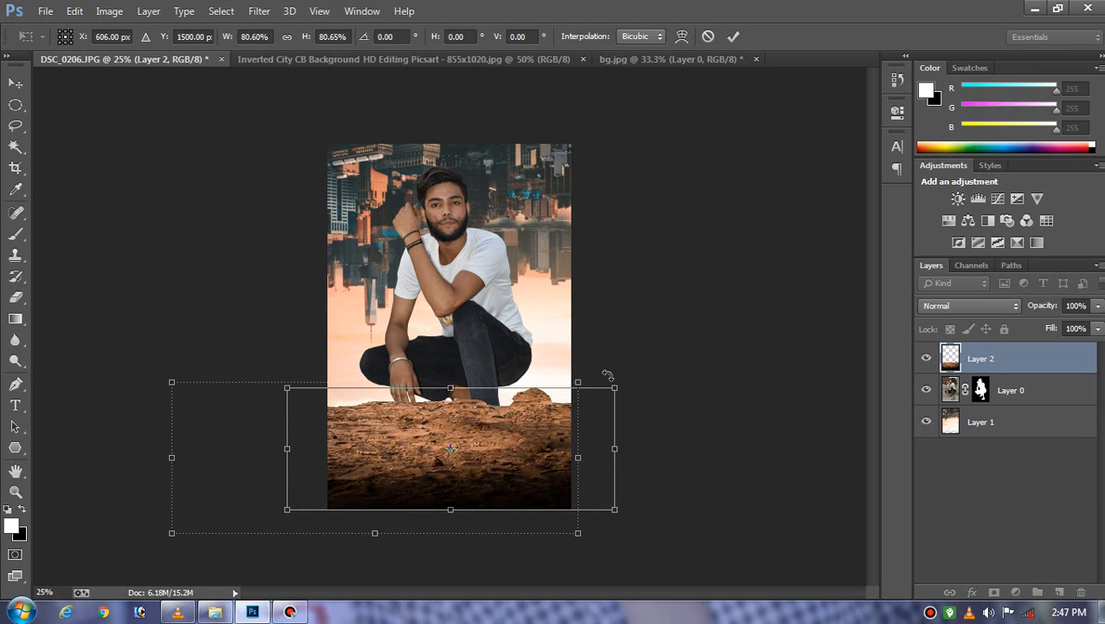
{"action": "key", "text": "Return"}
Step: Move the man's Layer 0 above the ground's Layer 2 and scale him down to about 84%
{"action": "left_click", "coordinate": [495, 334]}
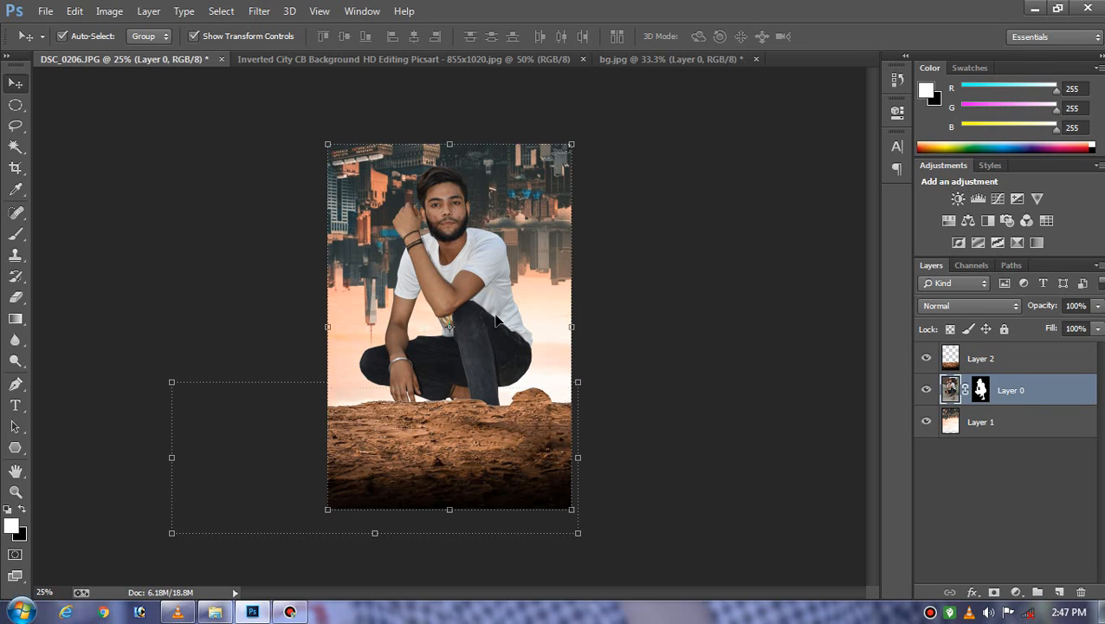
{"action": "left_click_drag", "start_coordinate": [999, 395], "coordinate": [1018, 355]}
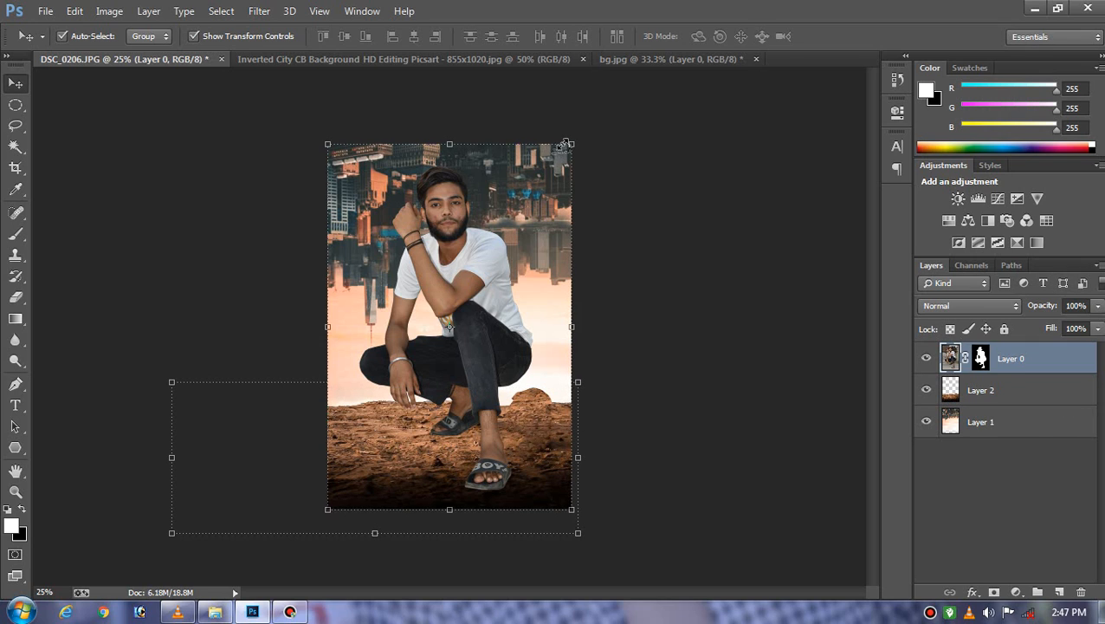
{"action": "left_click_drag", "start_coordinate": [564, 144], "coordinate": [540, 201]}
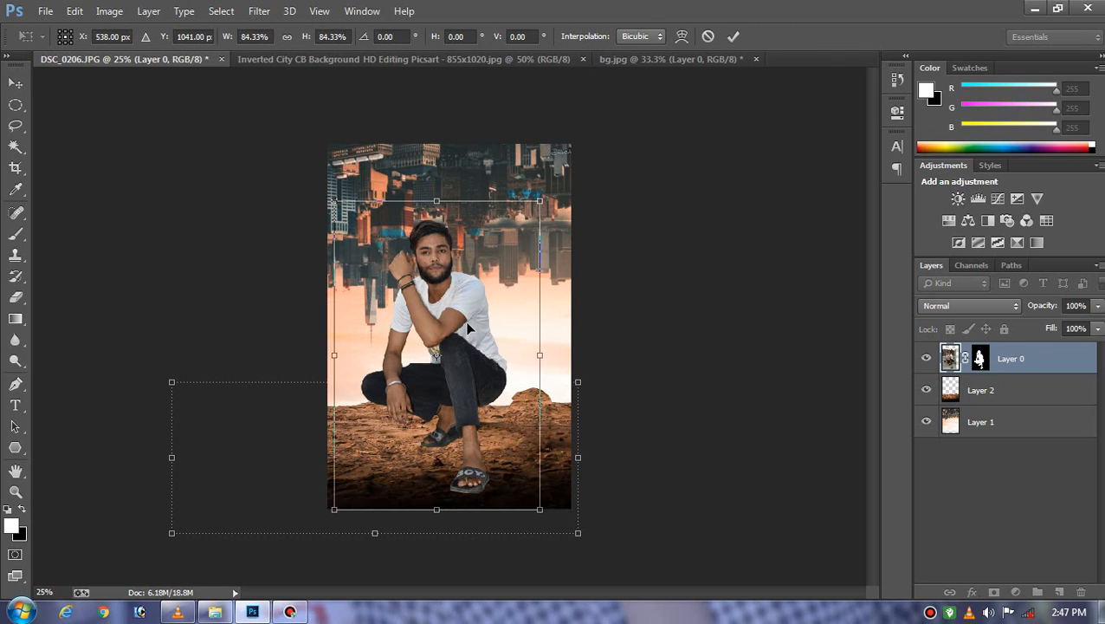
{"action": "left_click_drag", "start_coordinate": [468, 328], "coordinate": [472, 325]}
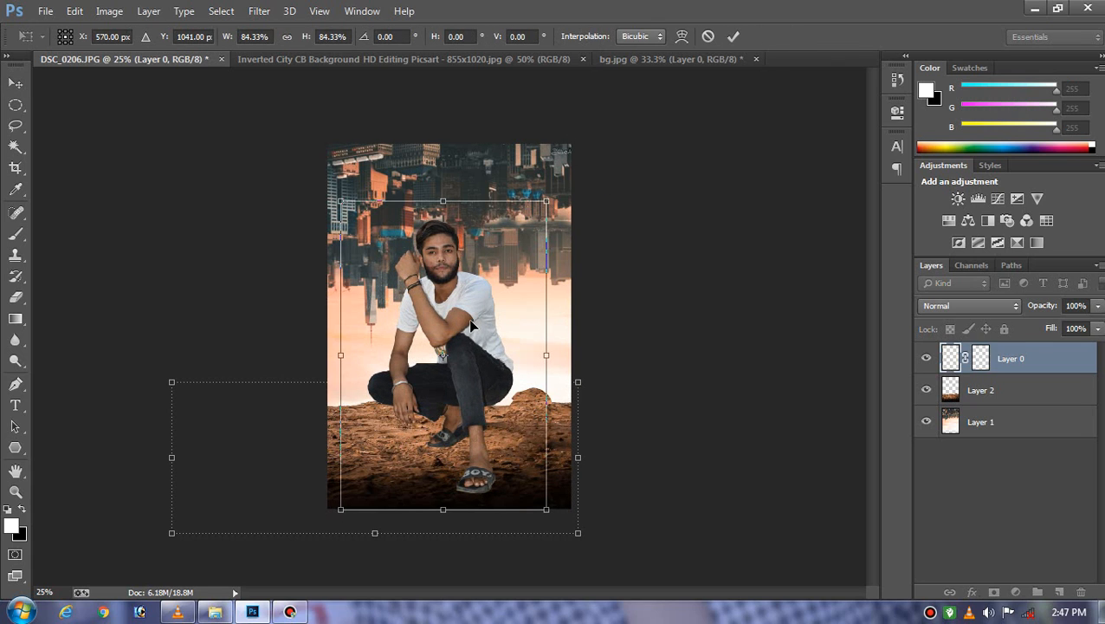
{"action": "key", "text": "Return"}
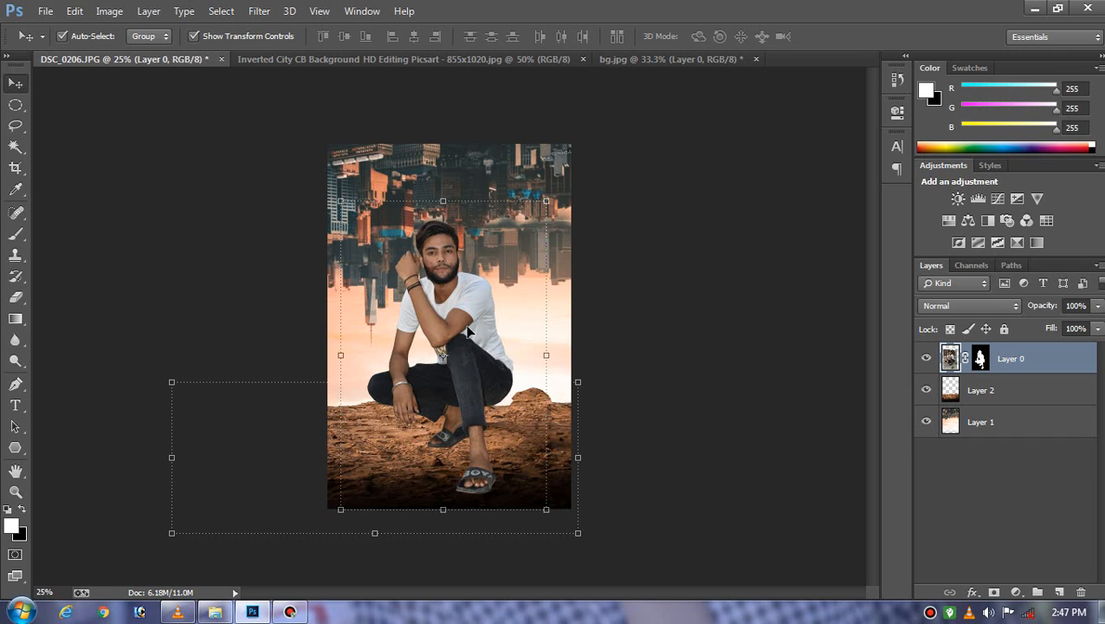
Step: Enlarge the man's layer by about 107% and shift him slightly left on the ground
{"action": "left_click_drag", "start_coordinate": [473, 332], "coordinate": [480, 331]}
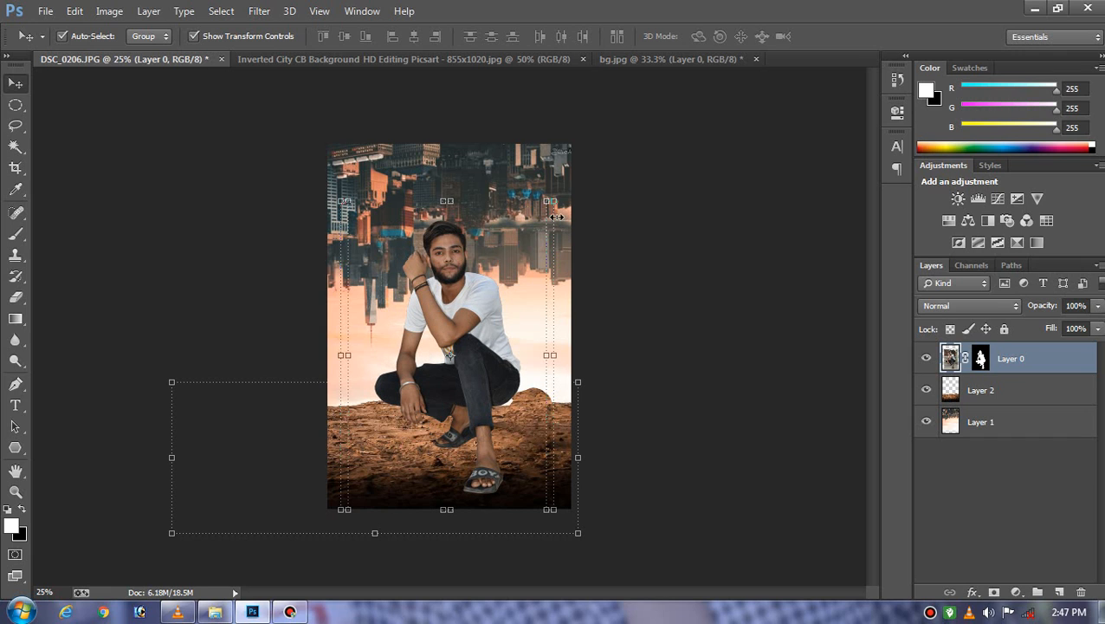
{"action": "left_click_drag", "start_coordinate": [551, 200], "coordinate": [559, 187]}
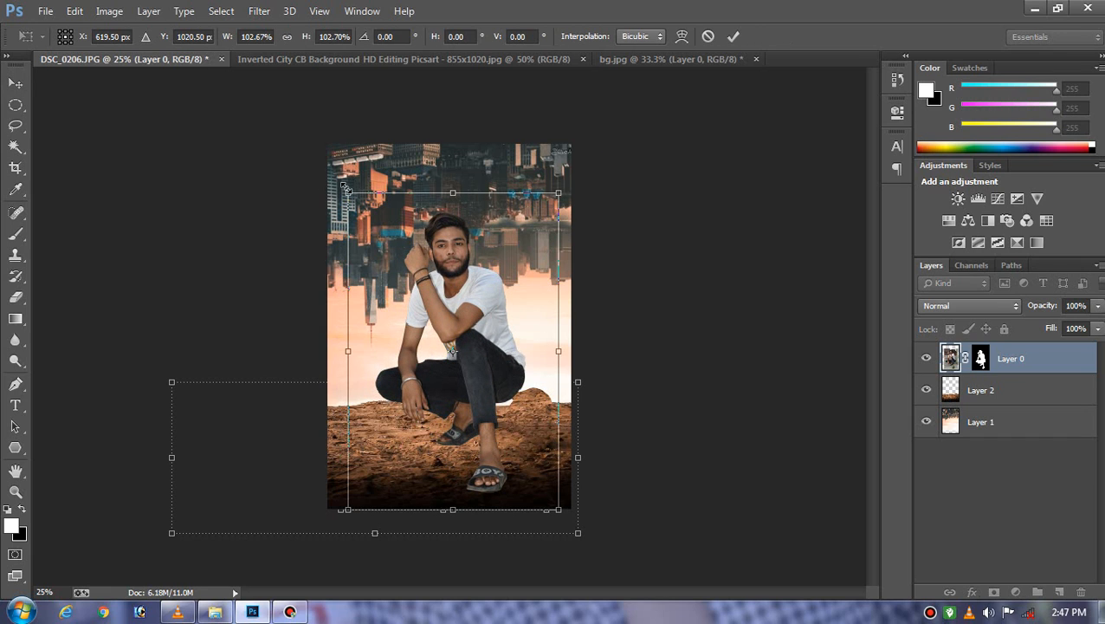
{"action": "left_click_drag", "start_coordinate": [342, 186], "coordinate": [335, 174]}
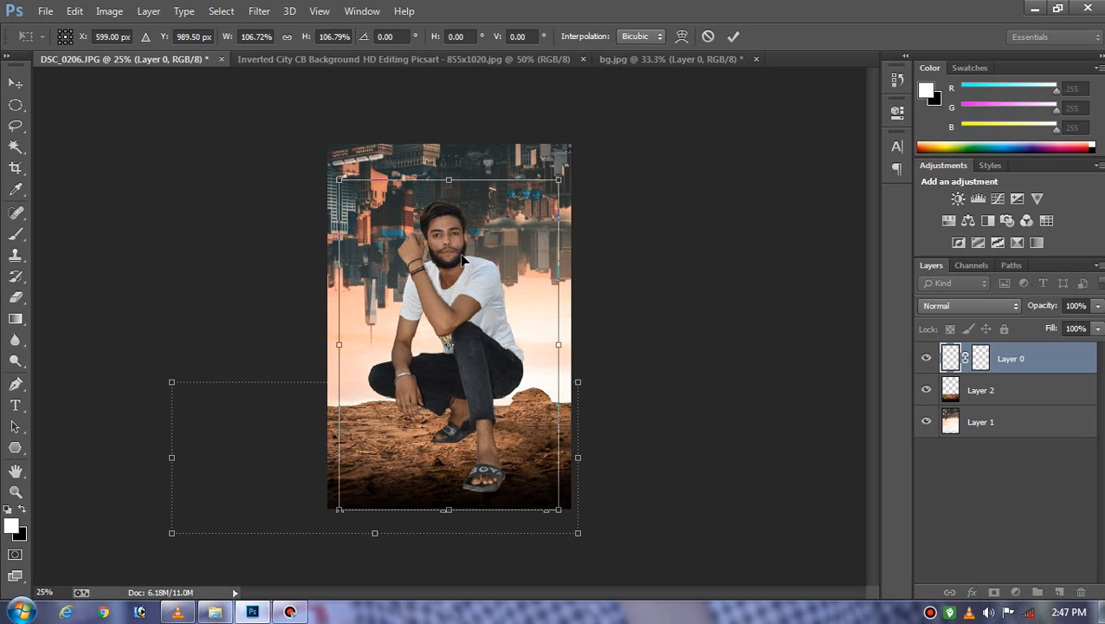
{"action": "key", "text": "Return"}
{"action": "left_click_drag", "start_coordinate": [476, 287], "coordinate": [465, 294]}
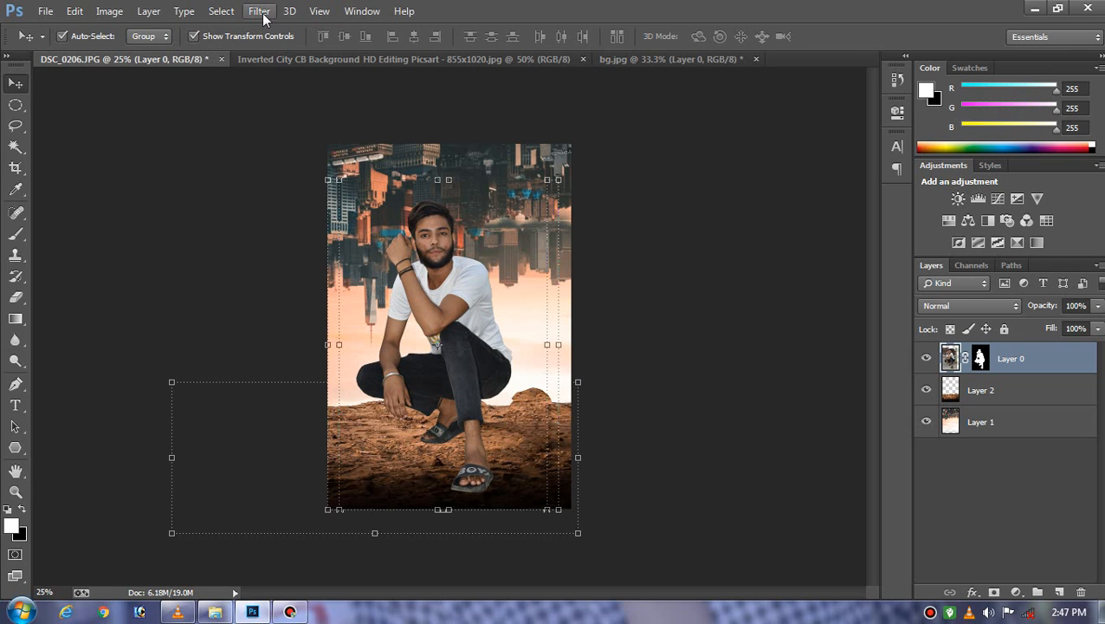
Step: Apply the Camera Raw Filter to the man's layer with Exposure +0.40, Contrast +13 and Clarity +11
{"action": "left_click", "coordinate": [260, 11]}
{"action": "left_click", "coordinate": [298, 108]}
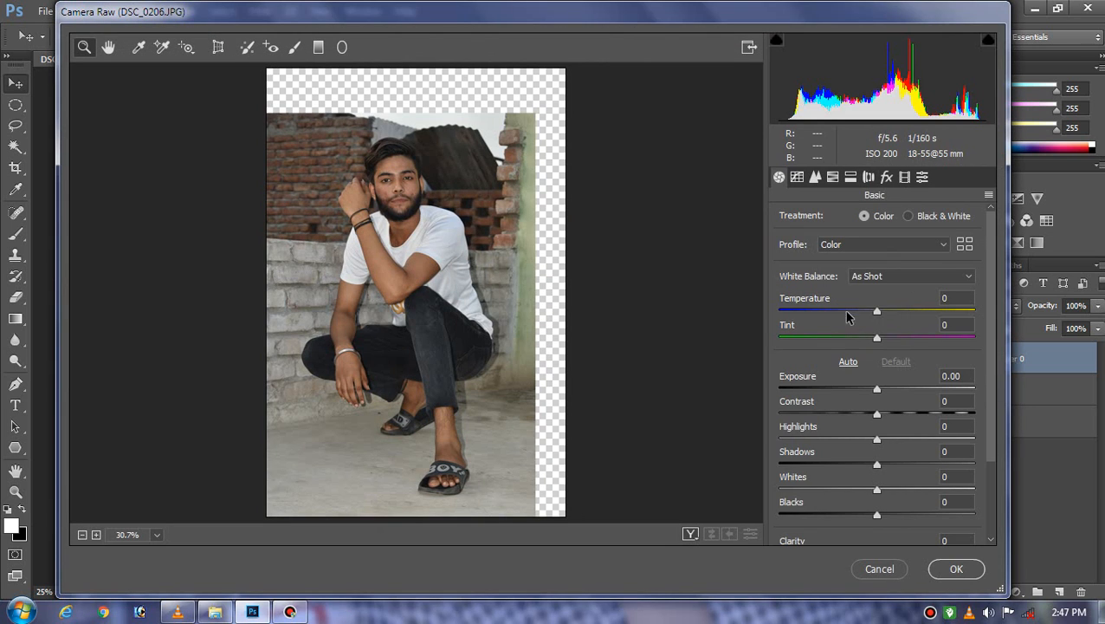
{"action": "left_click", "coordinate": [888, 390]}
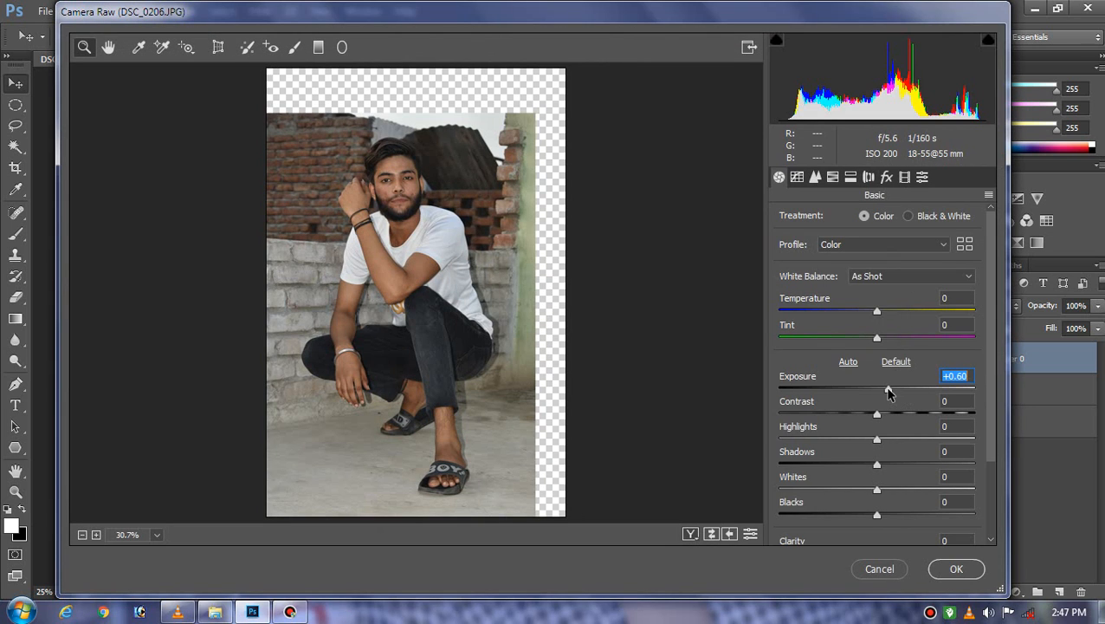
{"action": "left_click_drag", "start_coordinate": [886, 392], "coordinate": [885, 391]}
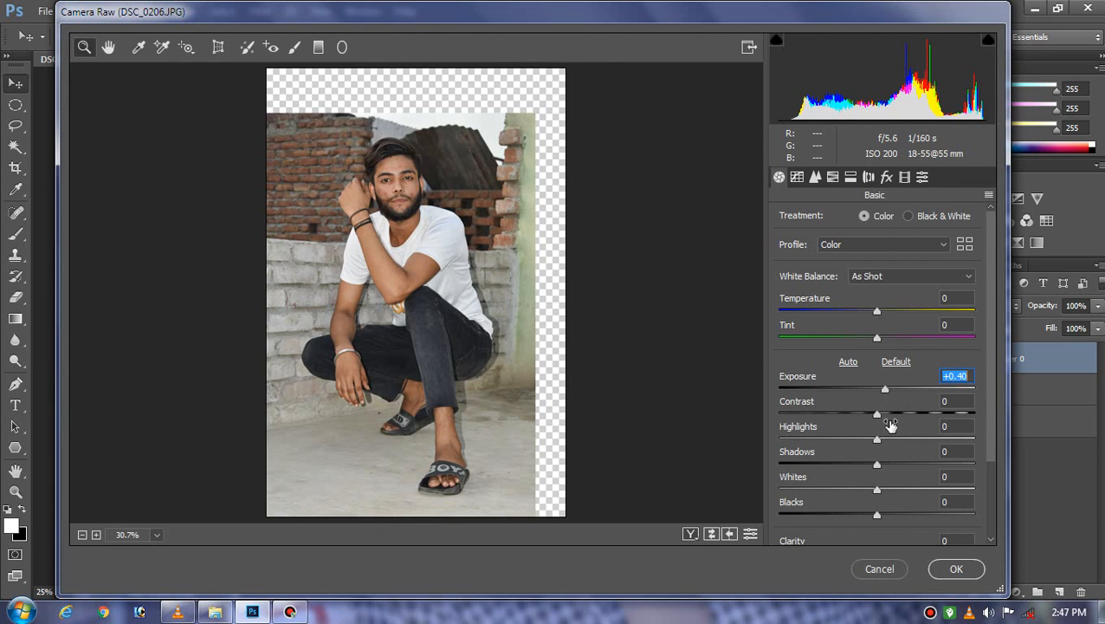
{"action": "left_click", "coordinate": [888, 415]}
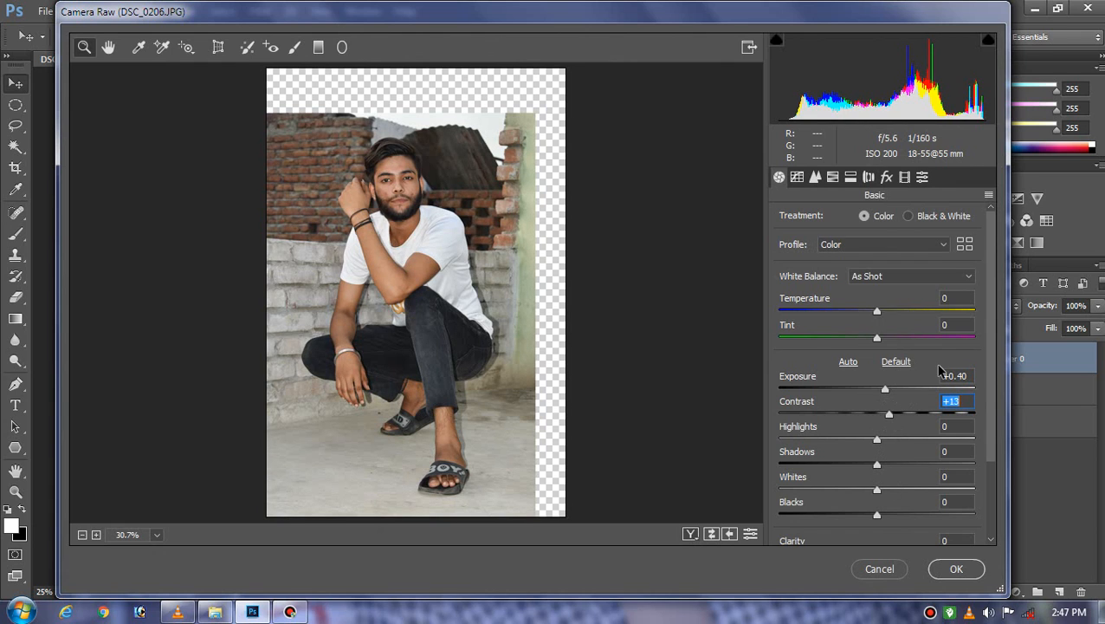
{"action": "scroll", "coordinate": [936, 415], "scroll_direction": "down", "scroll_amount": 3}
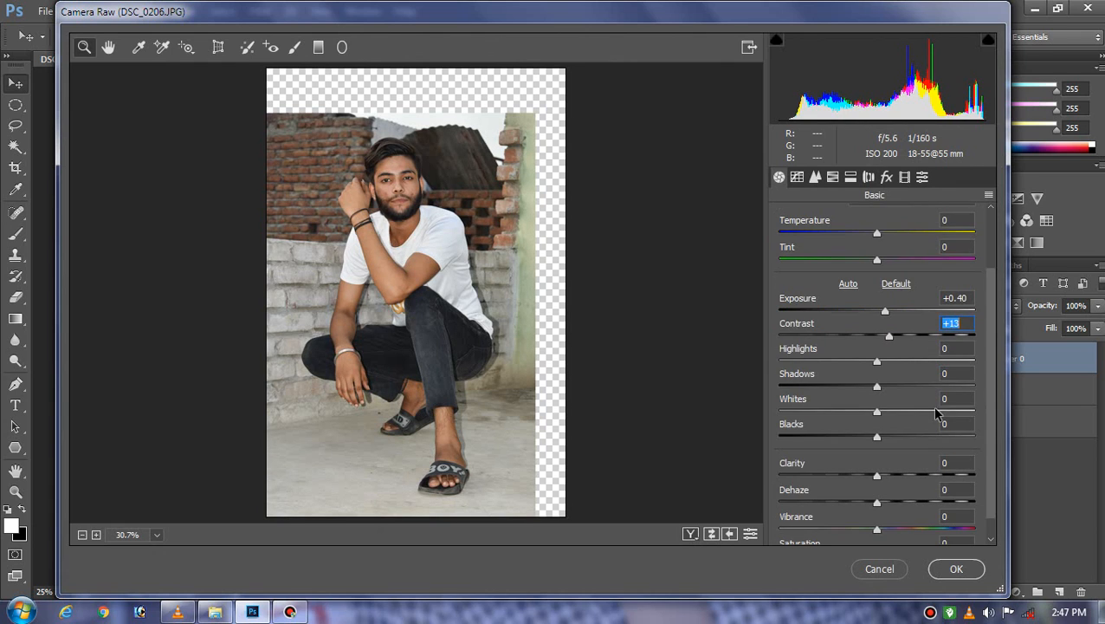
{"action": "left_click", "coordinate": [892, 476]}
{"action": "left_click_drag", "start_coordinate": [893, 482], "coordinate": [888, 479]}
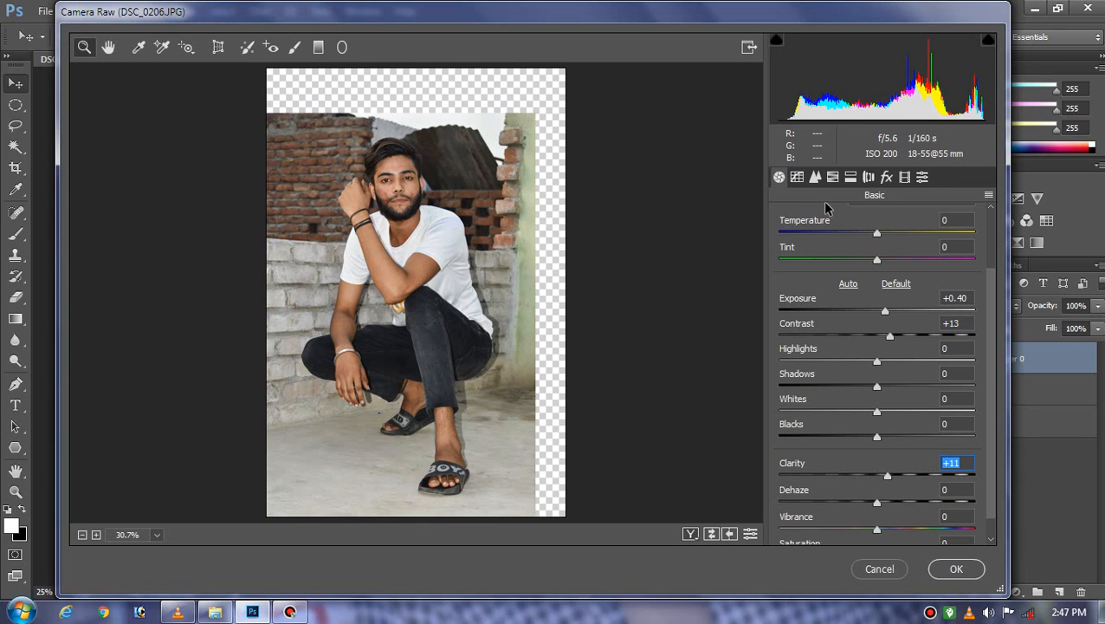
Step: Raise the Oranges luminance to about +9 in the HSL adjustments and apply the Camera Raw edits
{"action": "left_click", "coordinate": [832, 177]}
{"action": "left_click", "coordinate": [893, 216]}
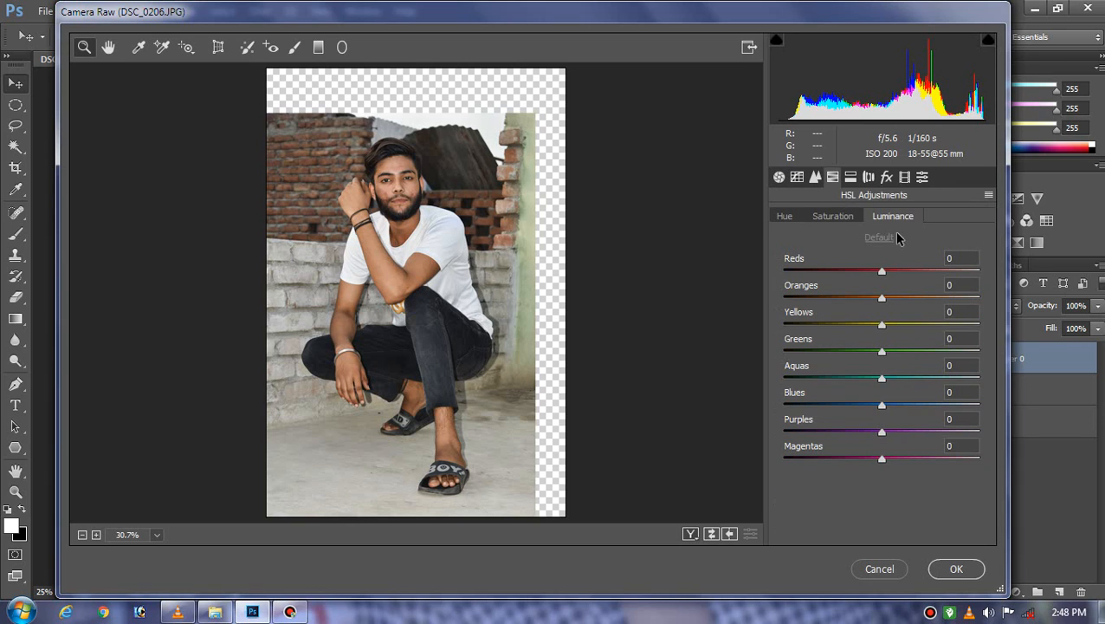
{"action": "left_click", "coordinate": [898, 299]}
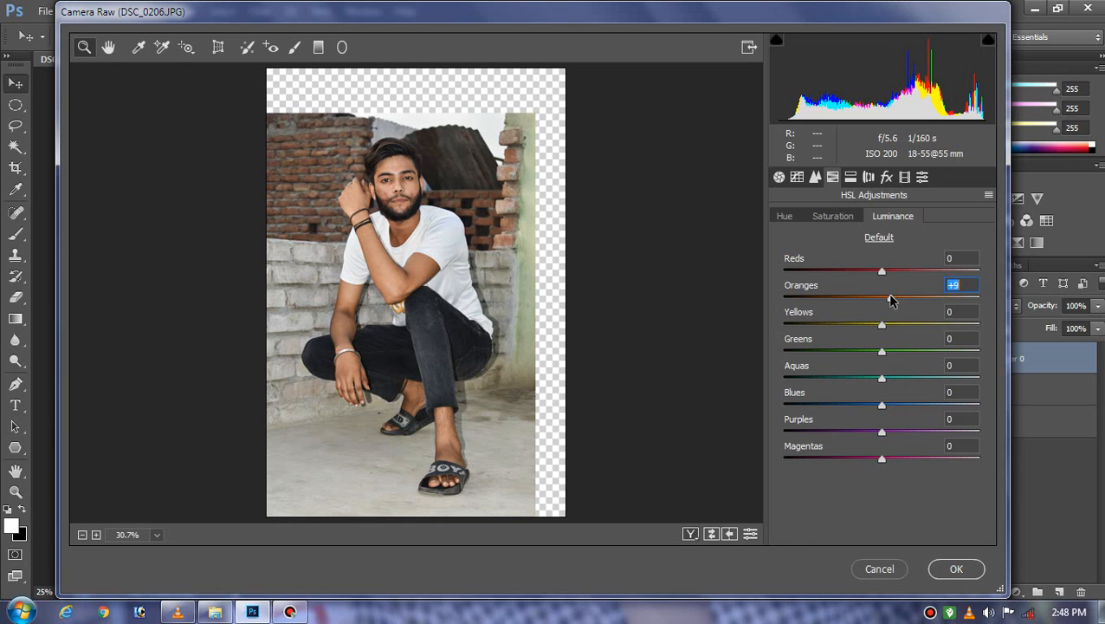
{"action": "left_click", "coordinate": [961, 568]}
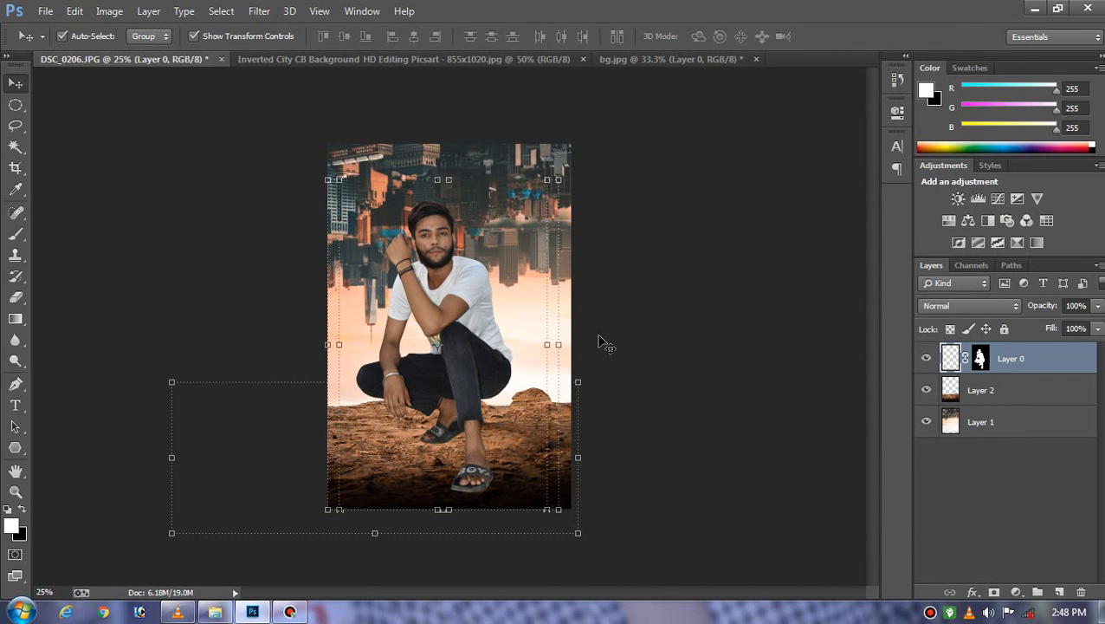
{"action": "mouse_move", "coordinate": [448, 283]}
{"action": "left_mouse_down"}
{"action": "mouse_move", "coordinate": [462, 301]}
{"action": "mouse_move", "coordinate": [448, 301]}
{"action": "left_mouse_up"}
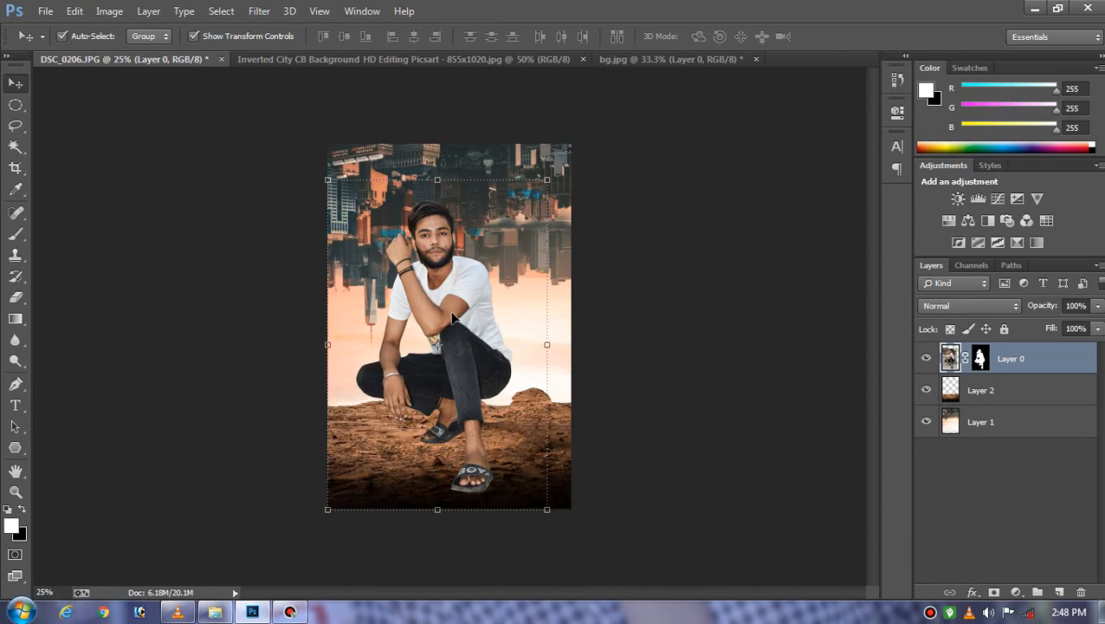
{"action": "key", "text": "ctrl+plus"}
{"action": "key", "text": "ctrl+plus"}
{"action": "key", "text": "ctrl+plus"}
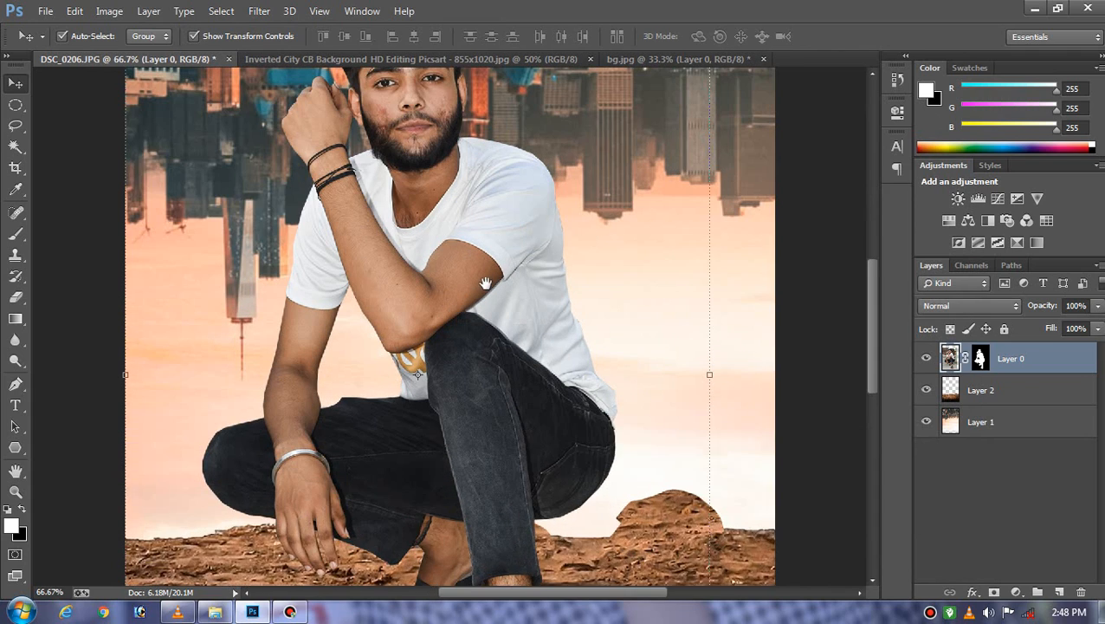
Step: Nudge the man's layer slightly to the right so he sits better on the brown ground
{"action": "left_click_drag", "start_coordinate": [449, 315], "coordinate": [386, 205]}
{"action": "key", "text": "ctrl+minus"}
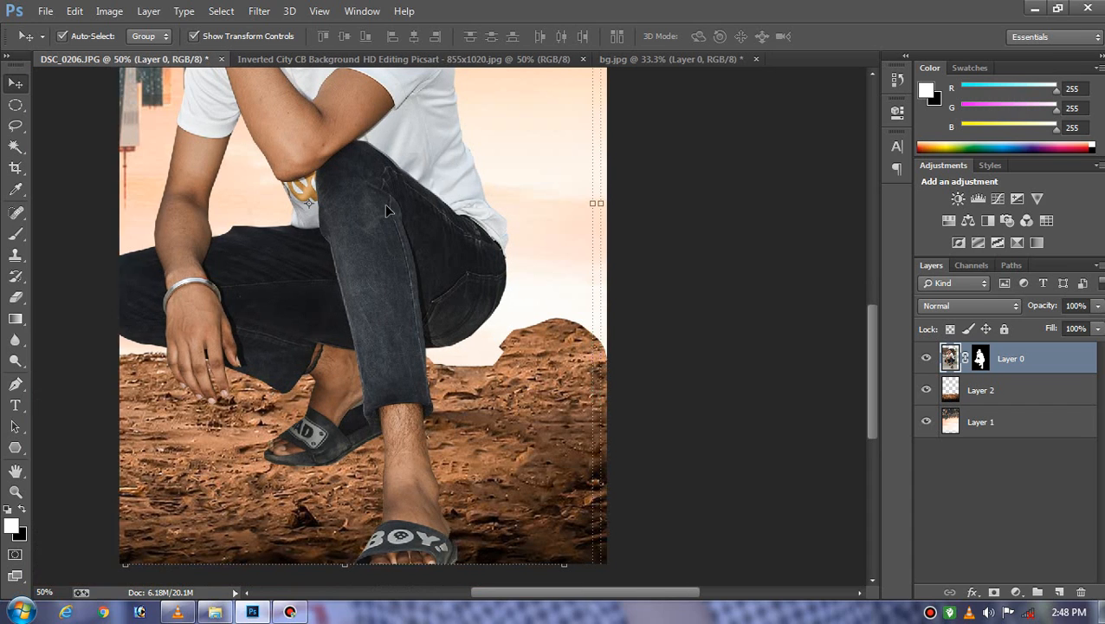
{"action": "key", "text": "ctrl+minus"}
{"action": "key", "text": "ctrl+minus"}
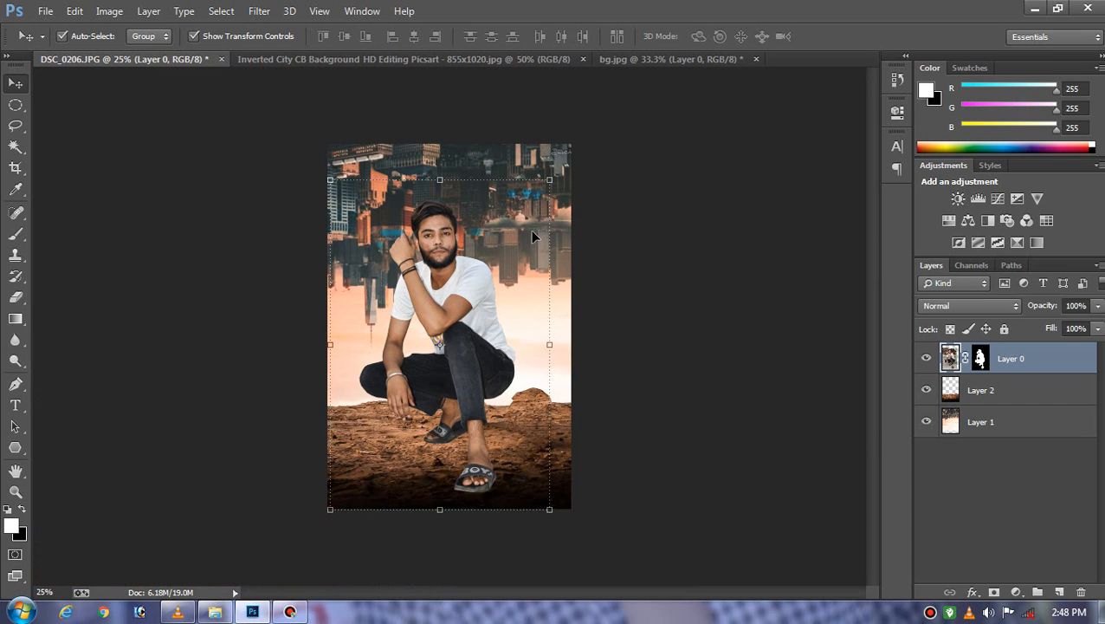
{"action": "key", "text": "Right"}
{"action": "key", "text": "Right"}
{"action": "key", "text": "Right"}
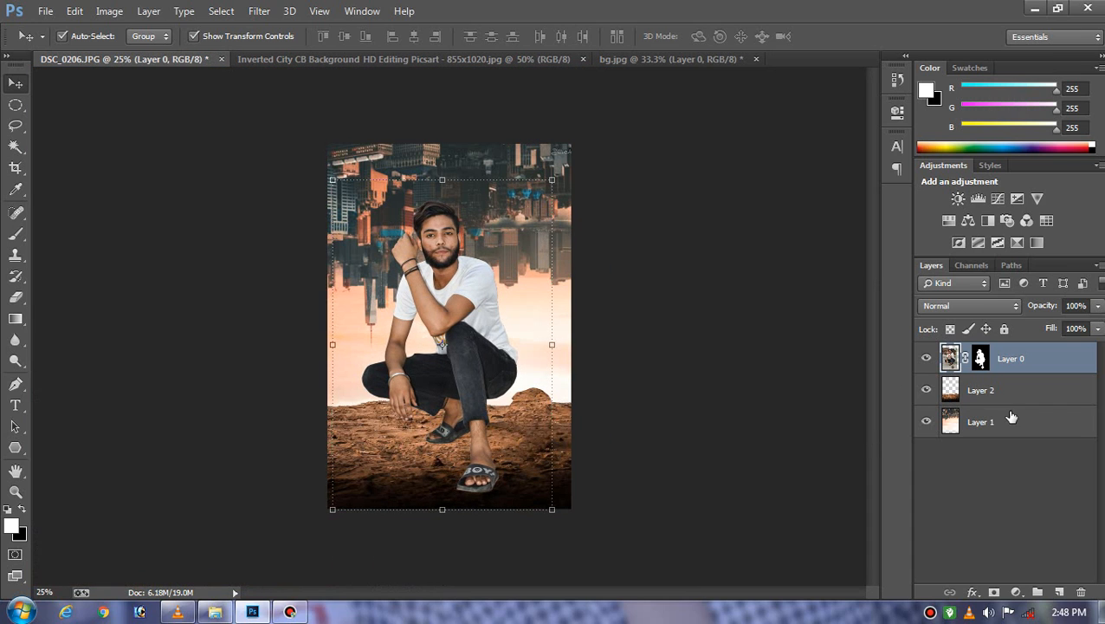
Step: Check Layer 2 and Layer 0 by hiding and showing them, and add a new empty layer above the ground's Layer 2
{"action": "left_click", "coordinate": [996, 395]}
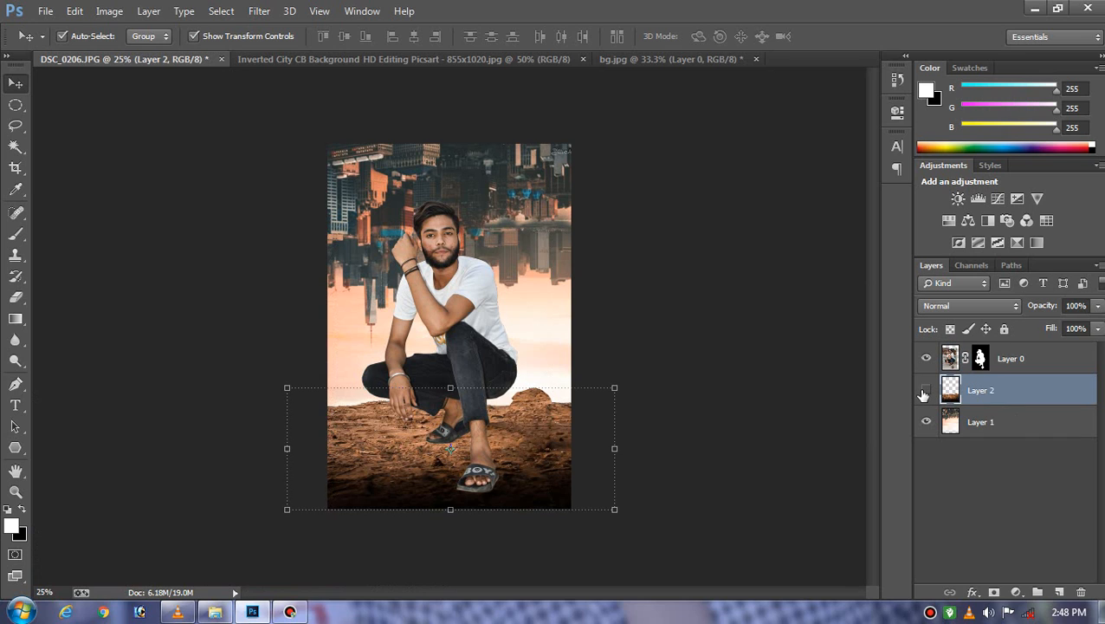
{"action": "left_click", "coordinate": [923, 395]}
{"action": "left_click", "coordinate": [925, 390]}
{"action": "left_click", "coordinate": [925, 358]}
{"action": "left_click", "coordinate": [926, 358]}
{"action": "left_click", "coordinate": [1058, 592]}
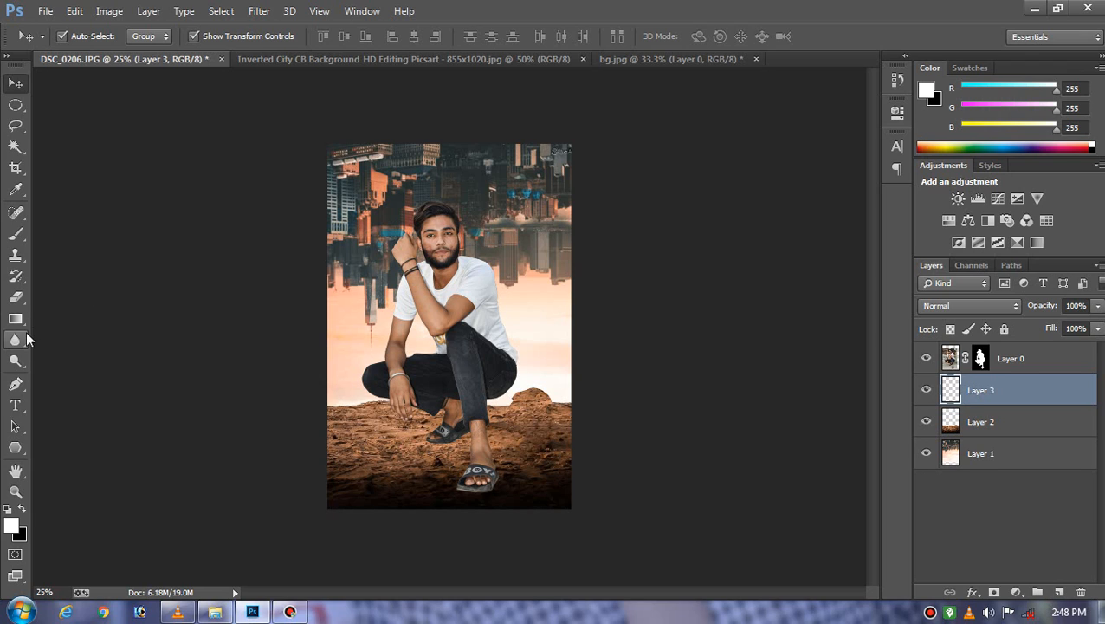
Step: Try a broad black stroke across the horizon on the new layer with a size 900 brush, and undo it
{"action": "left_click", "coordinate": [15, 234]}
{"action": "left_click", "coordinate": [24, 511]}
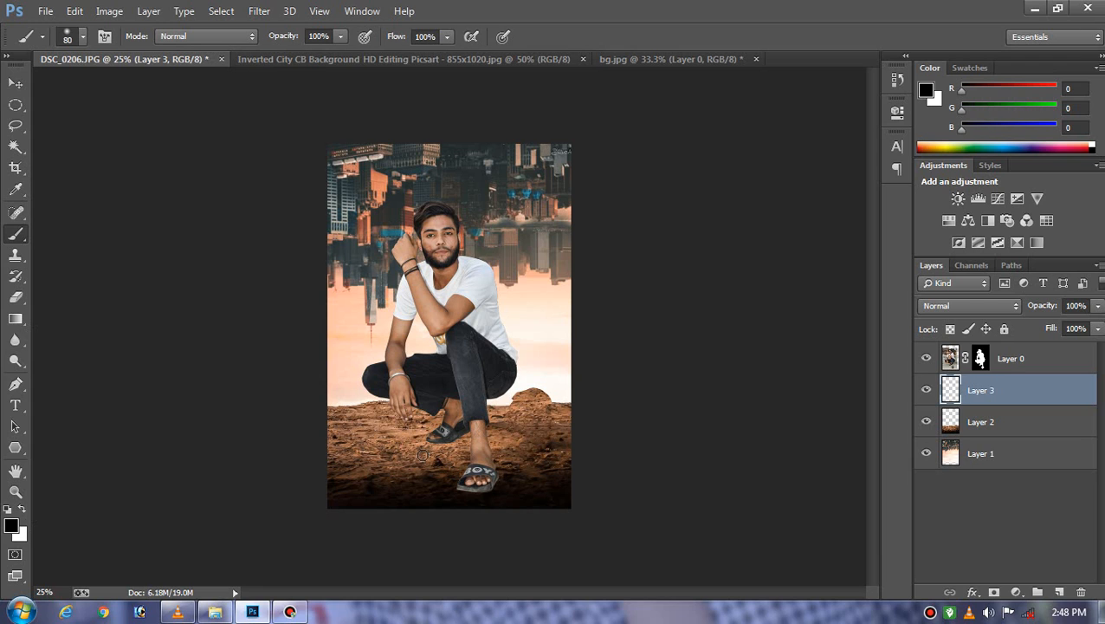
{"action": "key", "text": "bracketright"}
{"action": "key", "text": "bracketright"}
{"action": "key", "text": "bracketright"}
{"action": "key", "text": "bracketright"}
{"action": "key", "text": "bracketright"}
{"action": "key", "text": "bracketright"}
{"action": "key", "text": "bracketright"}
{"action": "key", "text": "bracketright"}
{"action": "key", "text": "bracketright"}
{"action": "key", "text": "bracketright"}
{"action": "key", "text": "bracketright"}
{"action": "key", "text": "bracketright"}
{"action": "key", "text": "bracketright"}
{"action": "key", "text": "bracketright"}
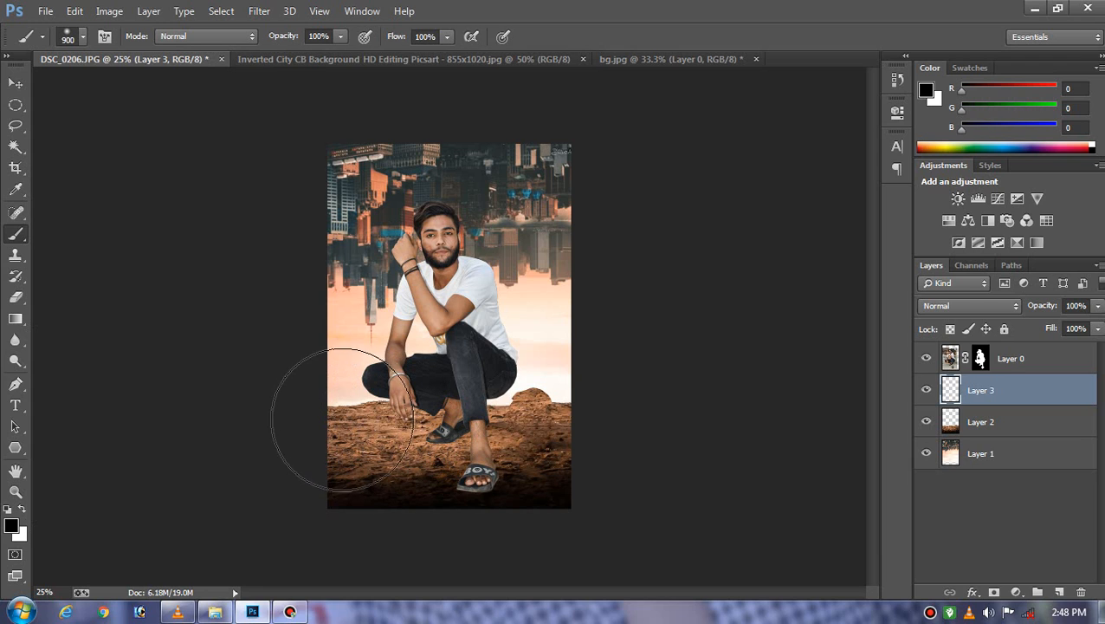
{"action": "left_click_drag", "start_coordinate": [342, 420], "coordinate": [593, 402]}
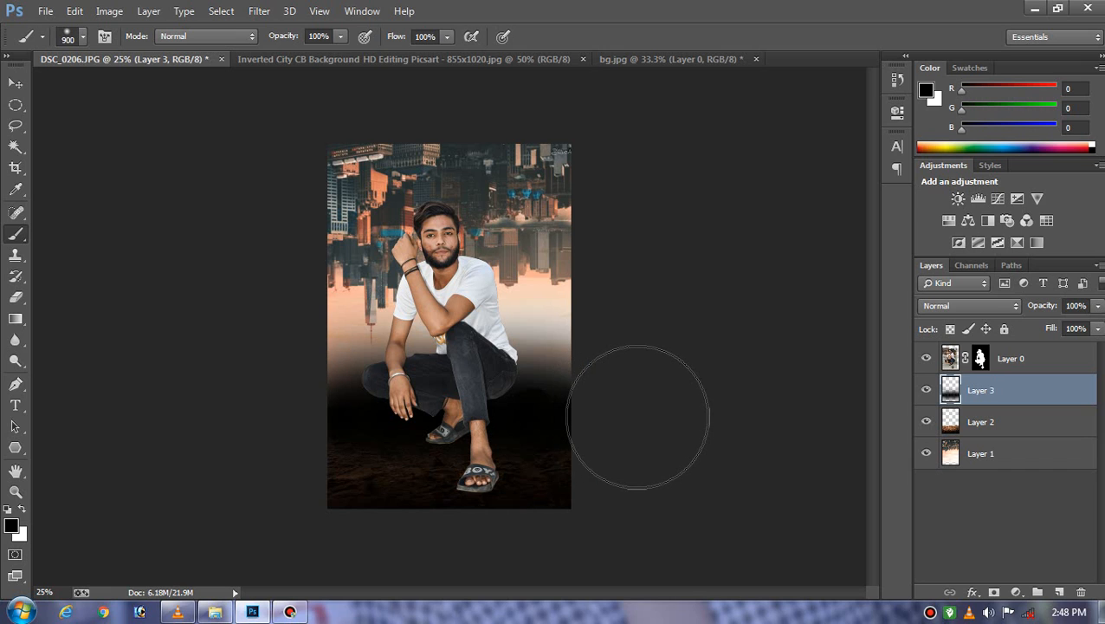
{"action": "key", "text": "ctrl+z"}
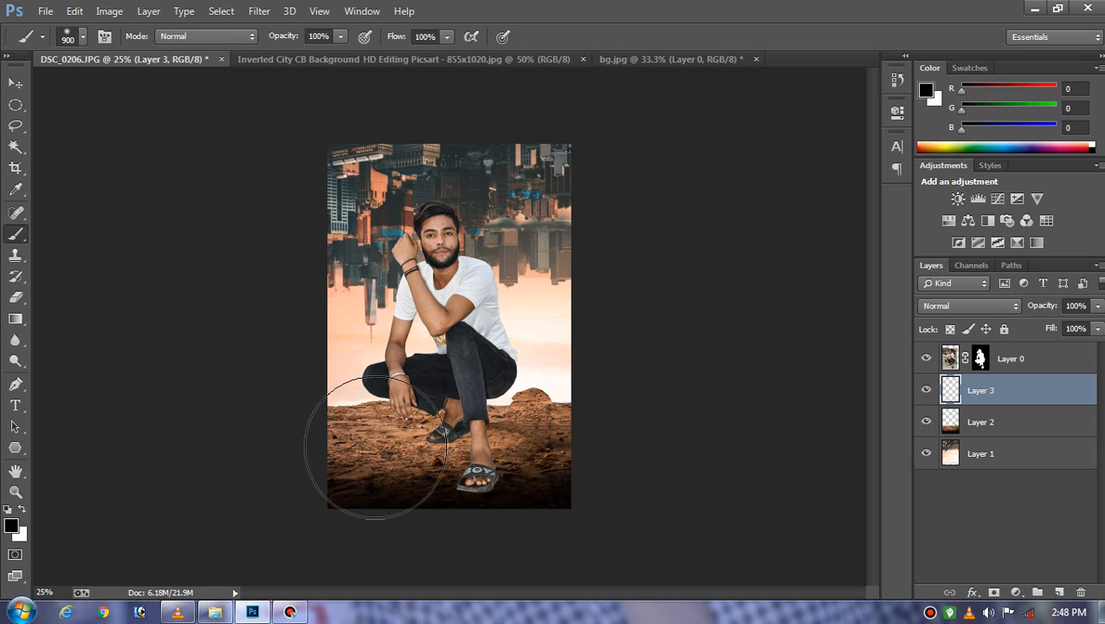
Step: Paint black over the lower ground on Layer 3 and compare the image with that layer hidden and shown
{"action": "left_click_drag", "start_coordinate": [501, 448], "coordinate": [706, 455]}
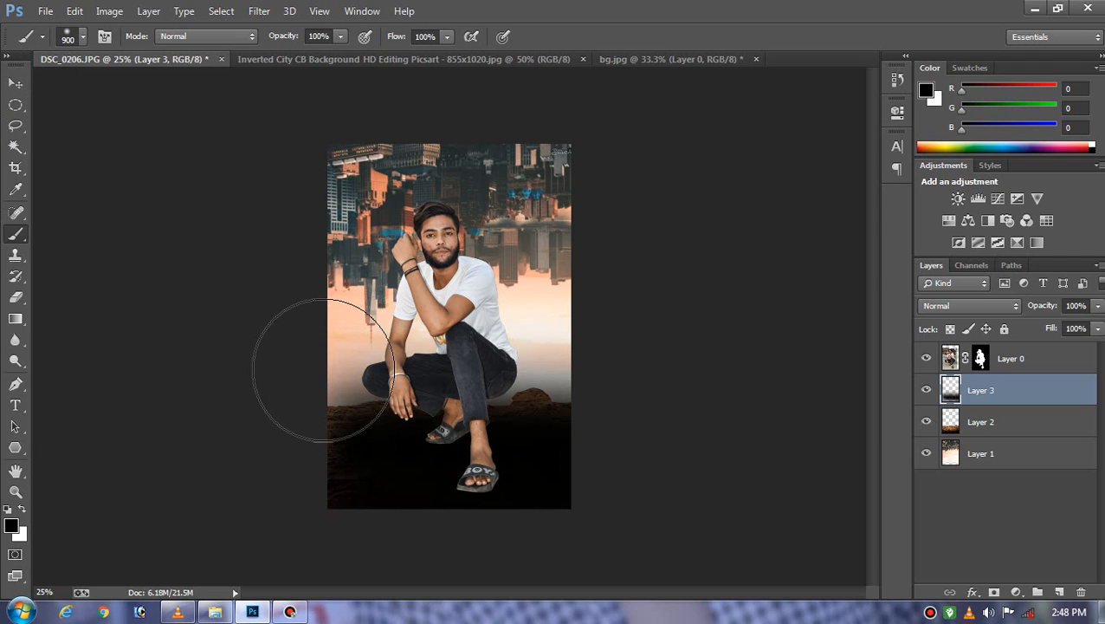
{"action": "key", "text": "bracketleft"}
{"action": "left_click", "coordinate": [15, 84]}
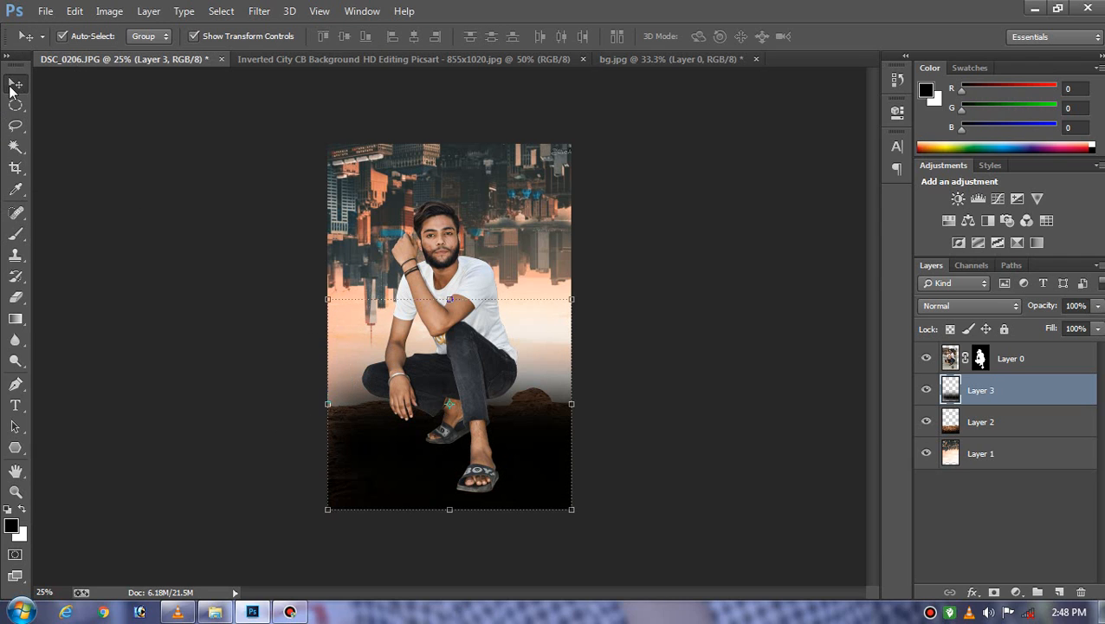
{"action": "left_click", "coordinate": [934, 391]}
{"action": "left_click", "coordinate": [933, 391]}
{"action": "left_click", "coordinate": [934, 392]}
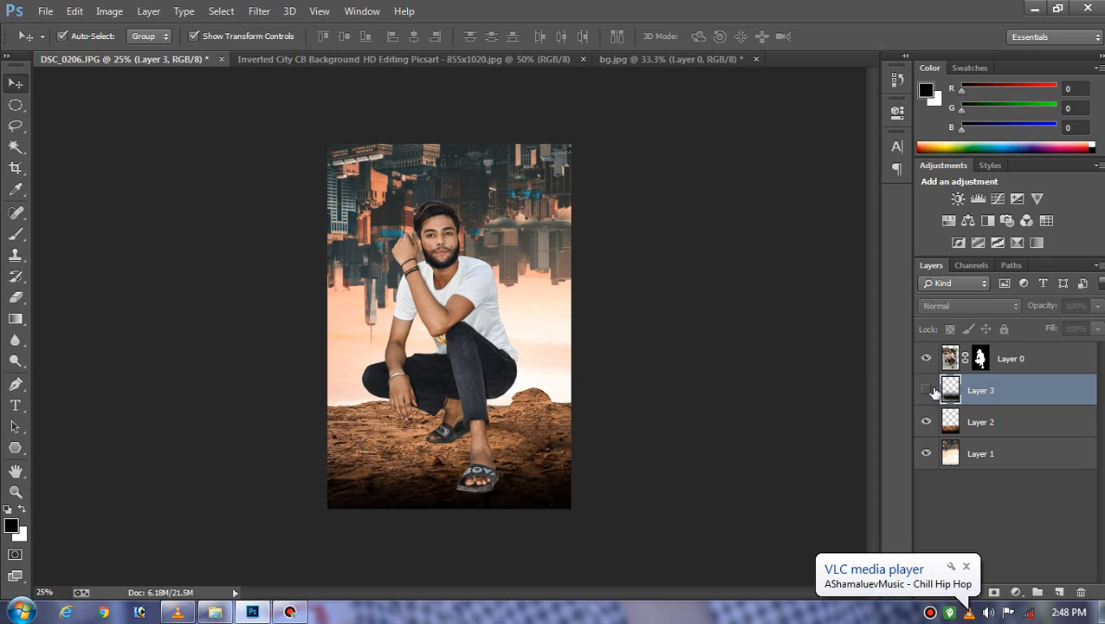
{"action": "left_click", "coordinate": [927, 391]}
Step: Clip the black-painted Layer 3 to the ground's Layer 2 and inspect the darkened ground up close
{"action": "right_click", "coordinate": [978, 390]}
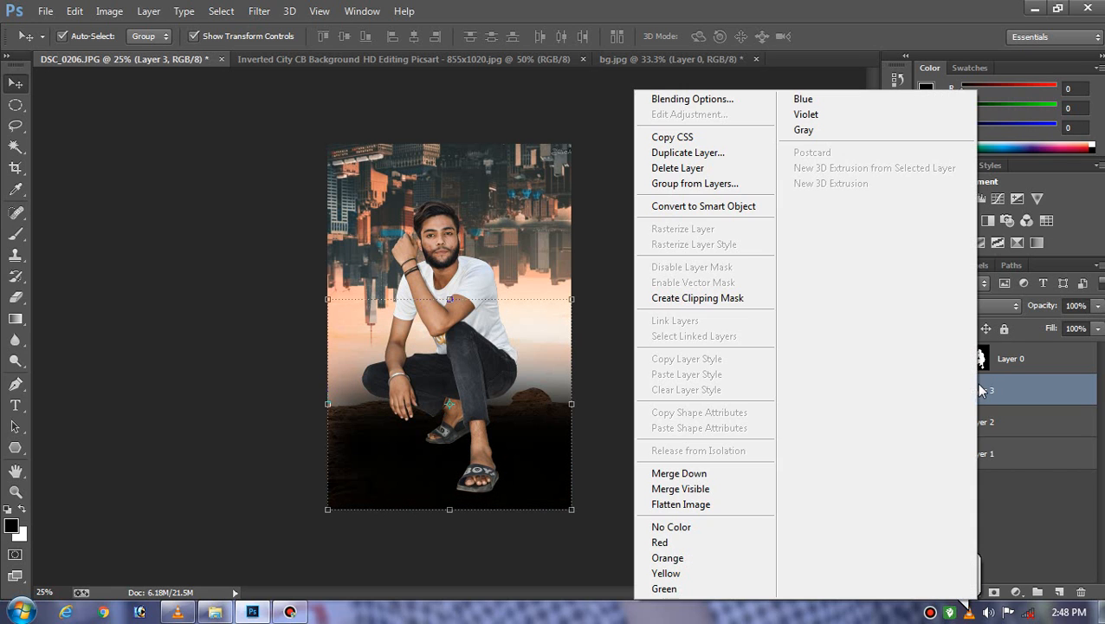
{"action": "left_click", "coordinate": [745, 299]}
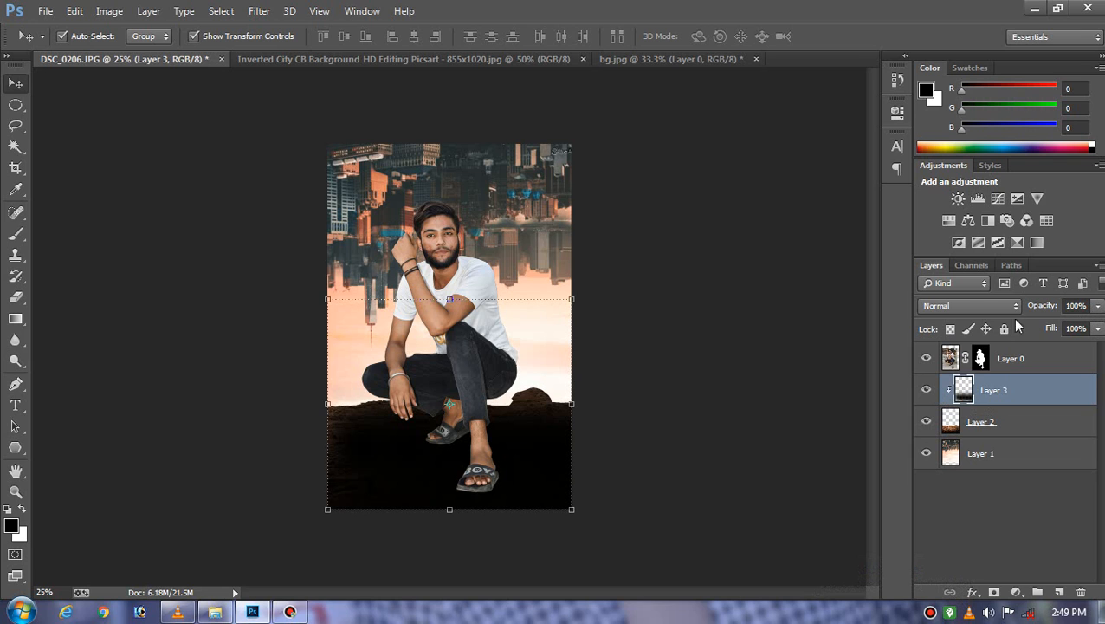
{"action": "key", "text": "ctrl+plus"}
{"action": "key", "text": "ctrl+plus"}
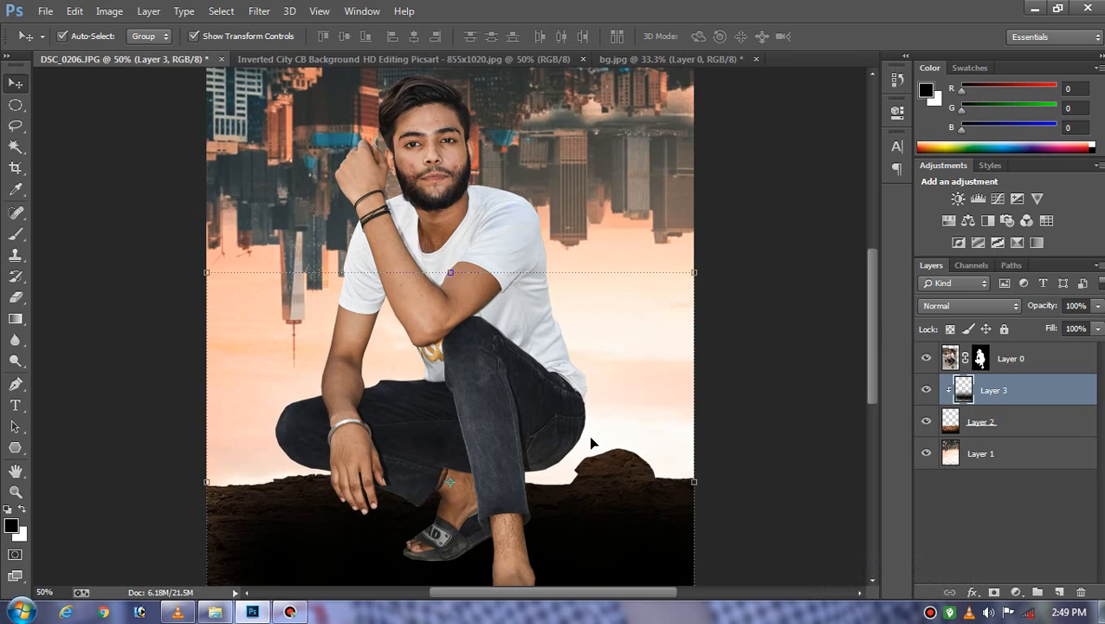
{"action": "key", "text": "ctrl+minus"}
{"action": "key", "text": "ctrl+minus"}
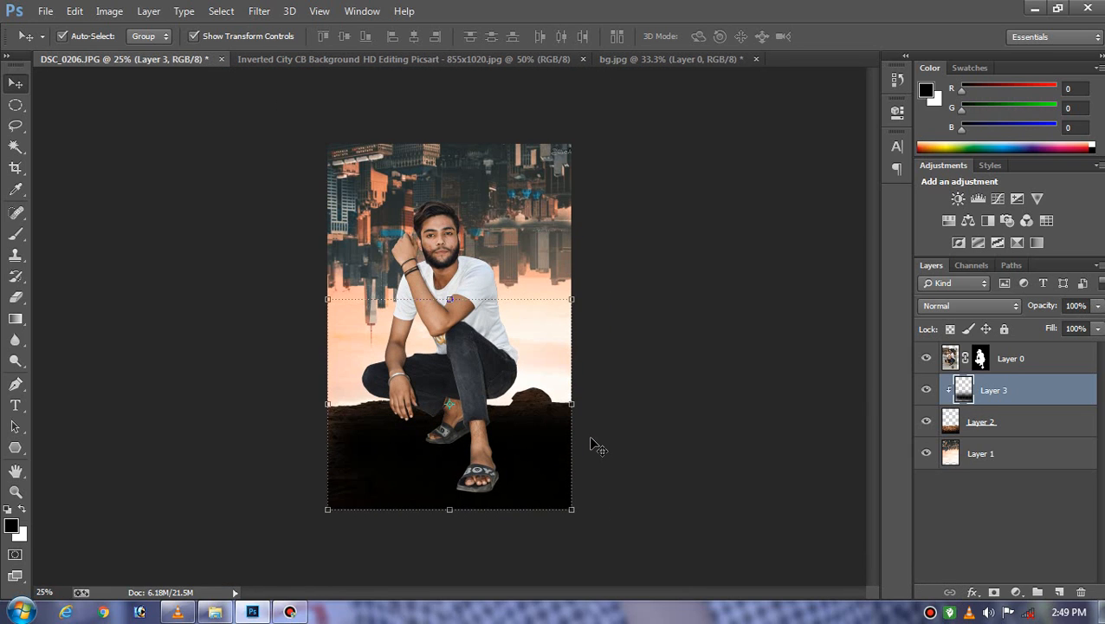
Step: Compare the ground with and without the clipped black layer, and delete Layer 3
{"action": "left_click", "coordinate": [925, 392]}
{"action": "left_click", "coordinate": [926, 391]}
{"action": "left_click", "coordinate": [925, 391]}
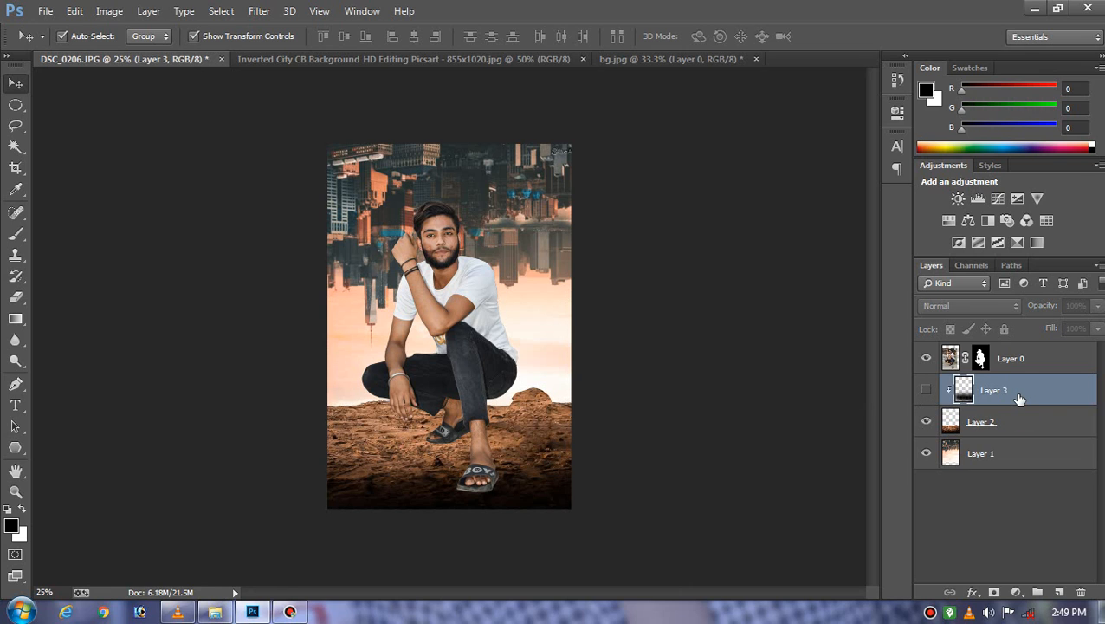
{"action": "key", "text": "Delete"}
{"action": "left_click", "coordinate": [440, 338]}
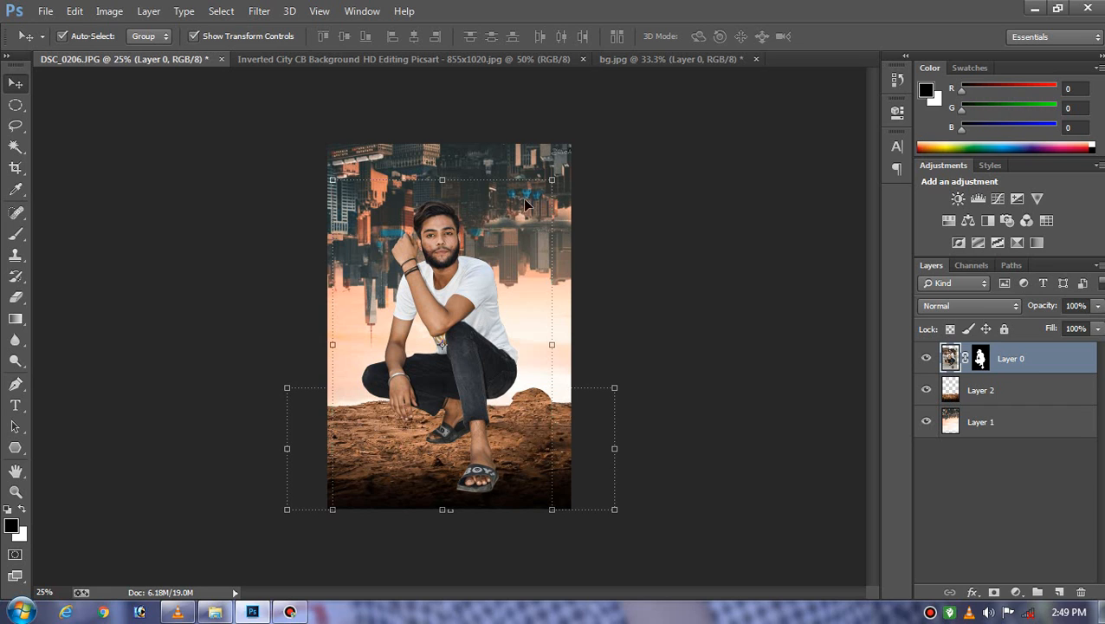
{"action": "left_click", "coordinate": [489, 179]}
{"action": "scroll", "coordinate": [500, 165], "scroll_direction": "down", "scroll_amount": 1}
{"action": "scroll", "coordinate": [496, 224], "scroll_direction": "up", "scroll_amount": 3}
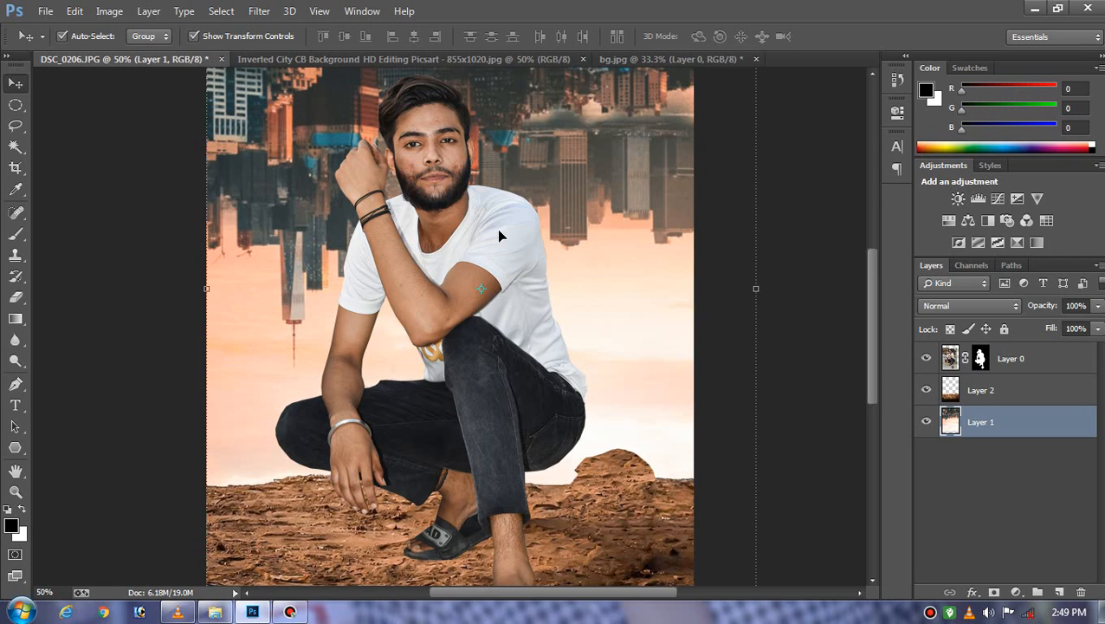
{"action": "left_click_drag", "start_coordinate": [546, 215], "coordinate": [578, 284]}
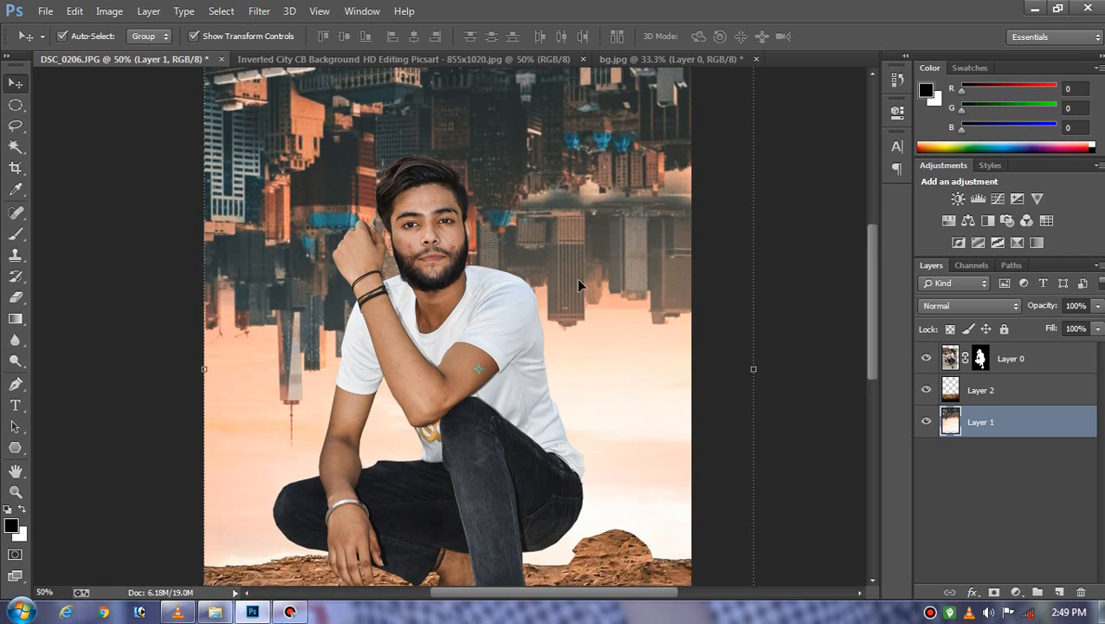
{"action": "key", "text": "ctrl+minus"}
{"action": "key", "text": "ctrl+minus"}
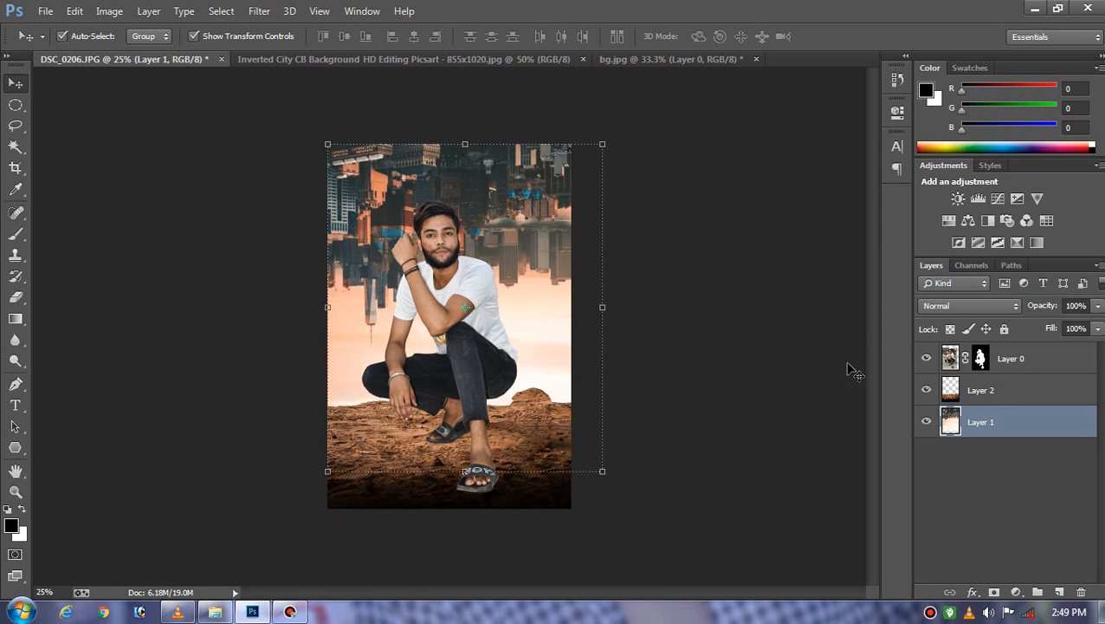
Step: Merge the ground's Layer 2 down into the inverted-city background layer
{"action": "left_click", "coordinate": [1014, 395]}
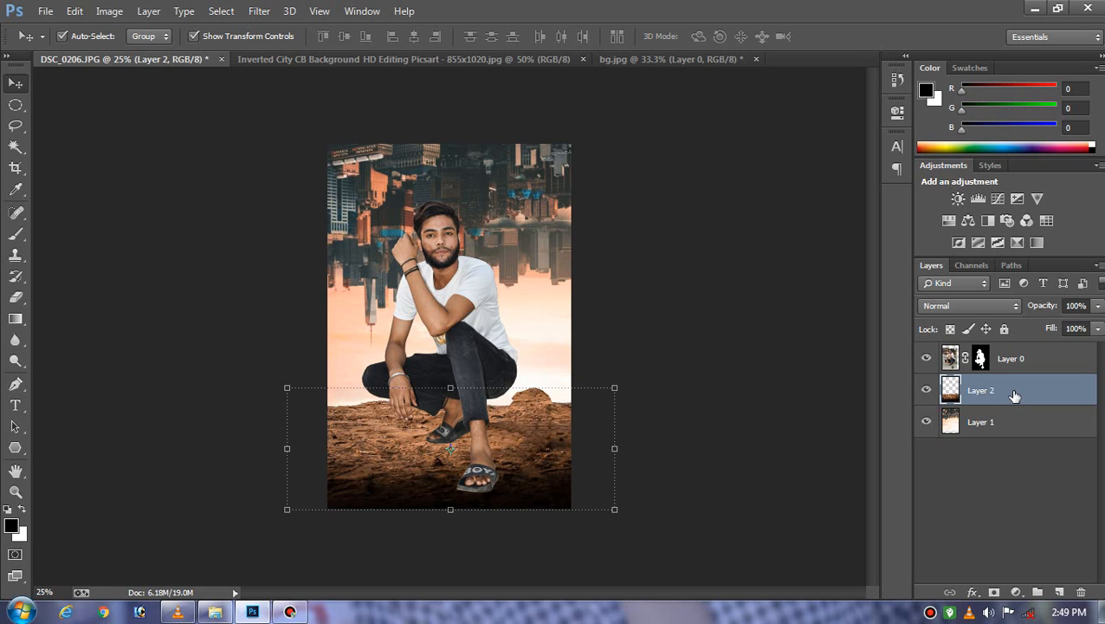
{"action": "right_click", "coordinate": [1014, 395]}
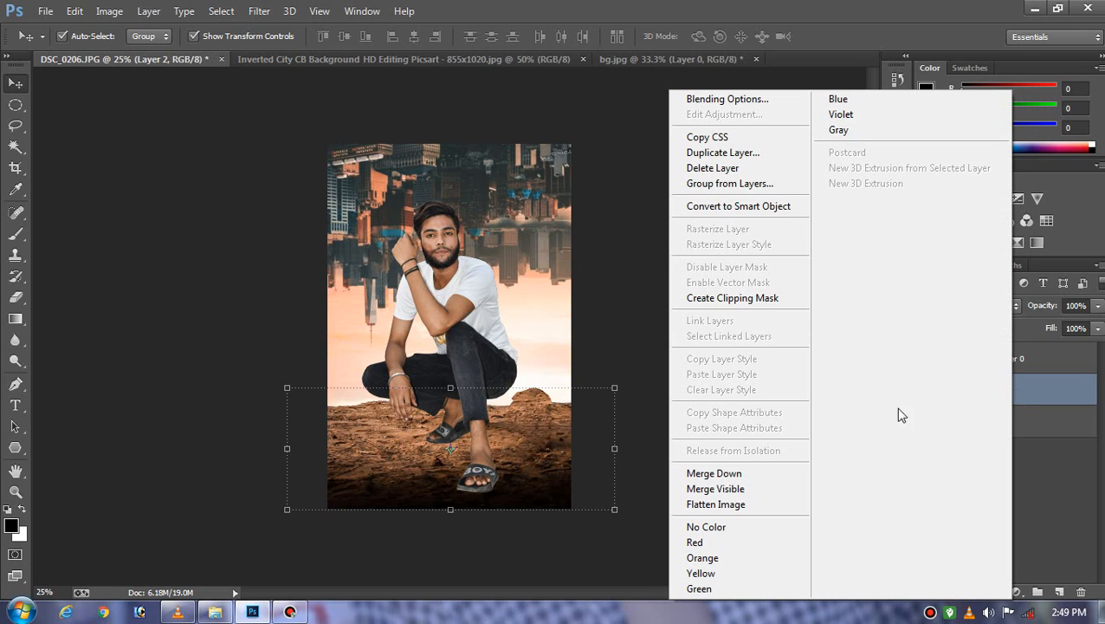
{"action": "left_click", "coordinate": [752, 477]}
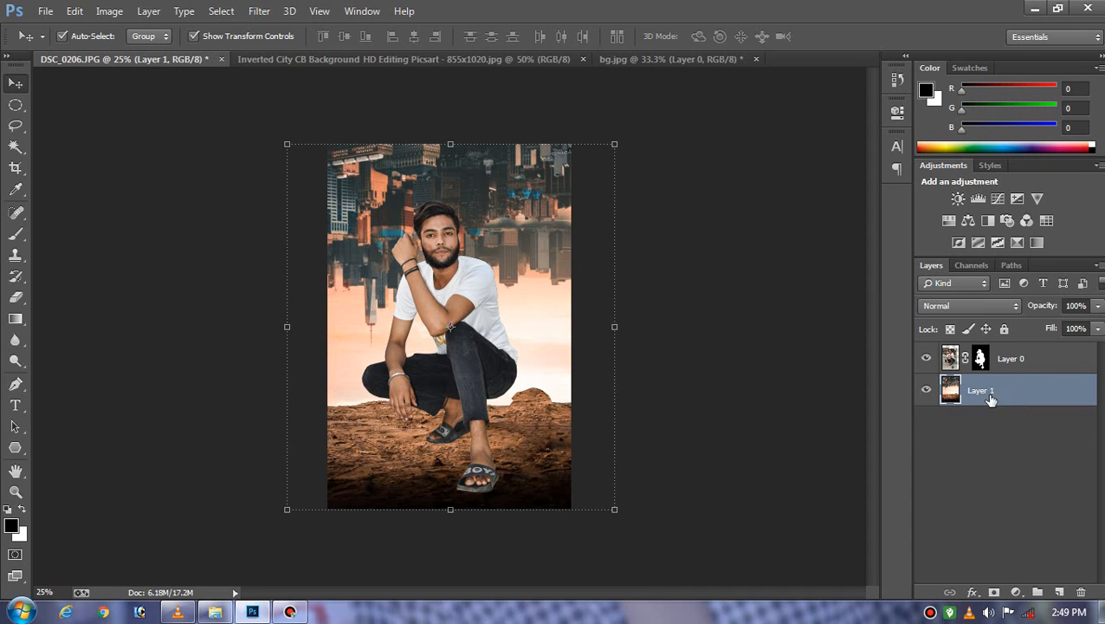
Step: Apply the Camera Raw Filter to the merged background Layer 1 with the Dark Moody user preset
{"action": "left_click", "coordinate": [262, 12]}
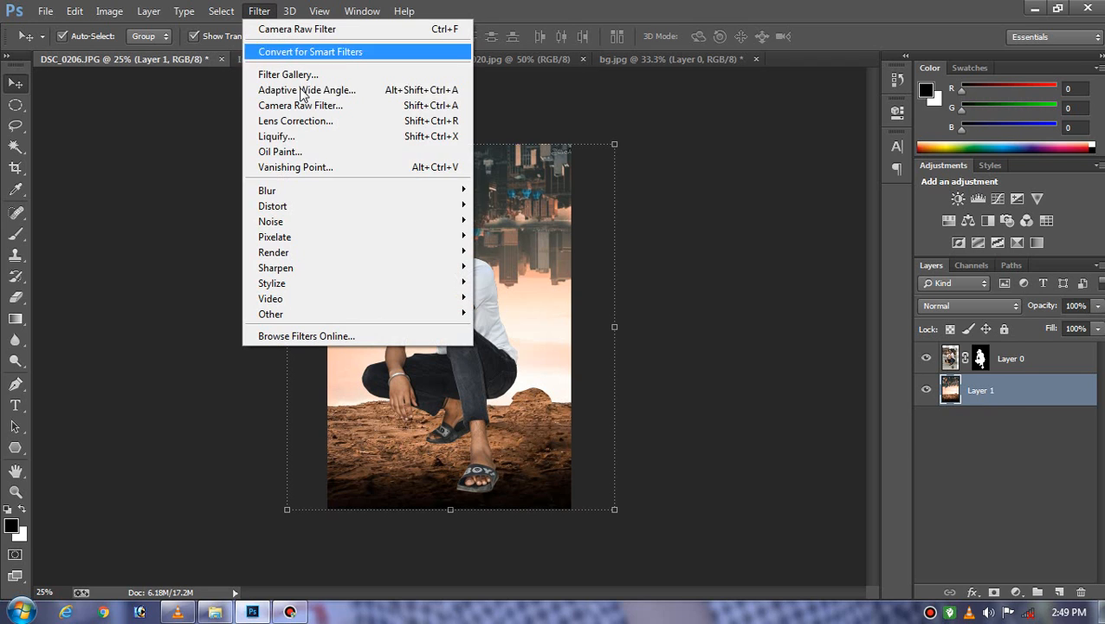
{"action": "left_click", "coordinate": [323, 105]}
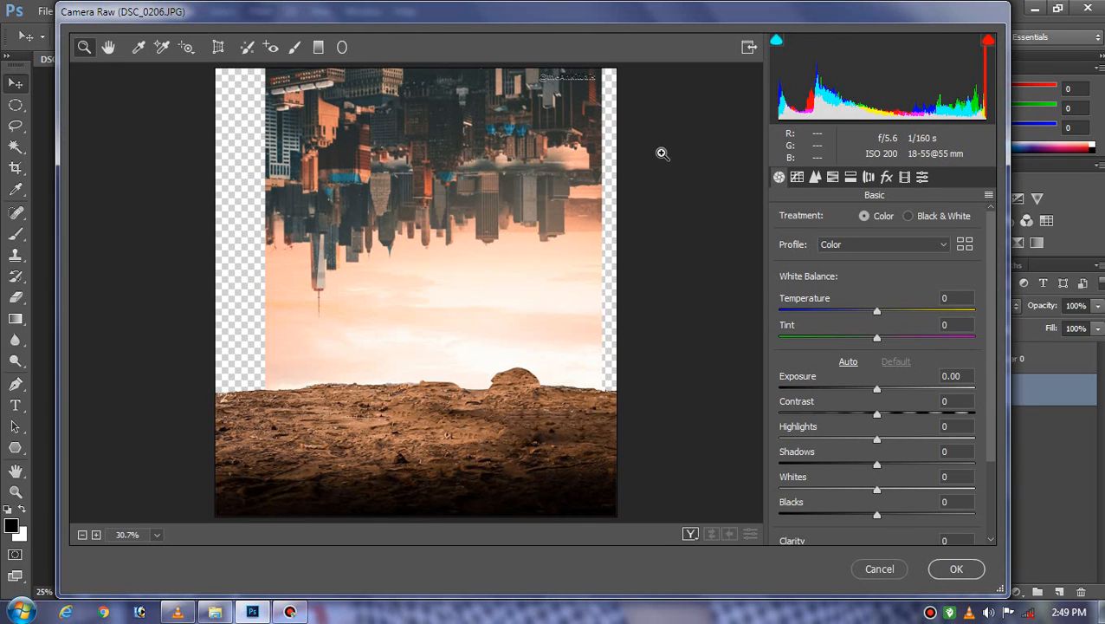
{"action": "left_click", "coordinate": [923, 178]}
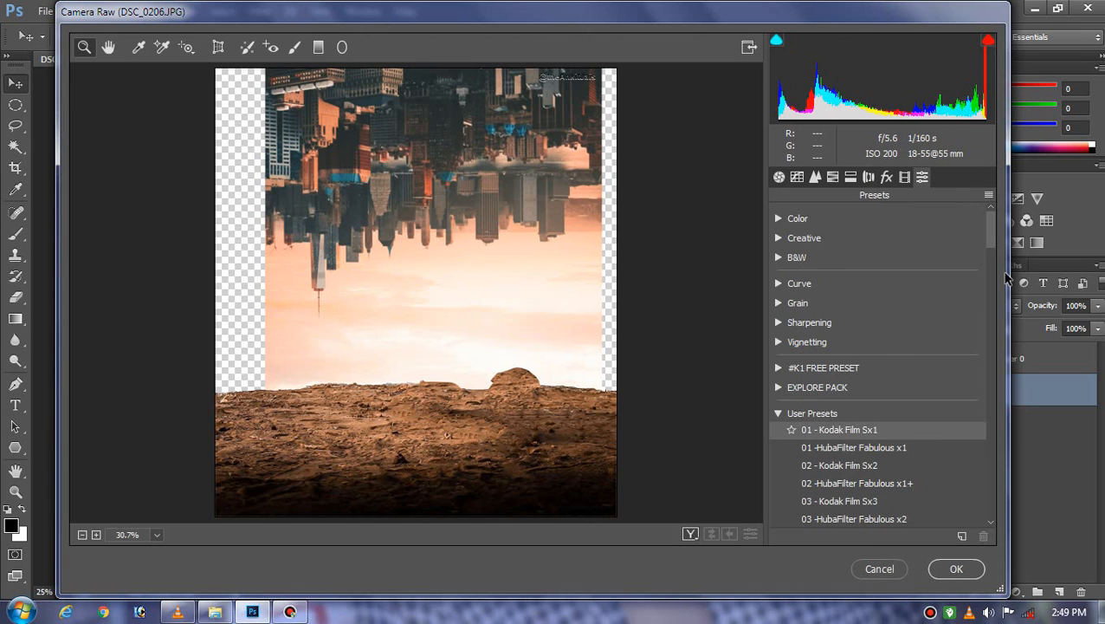
{"action": "scroll", "coordinate": [993, 230], "scroll_direction": "down", "scroll_amount": 1}
{"action": "left_click_drag", "start_coordinate": [994, 242], "coordinate": [992, 342]}
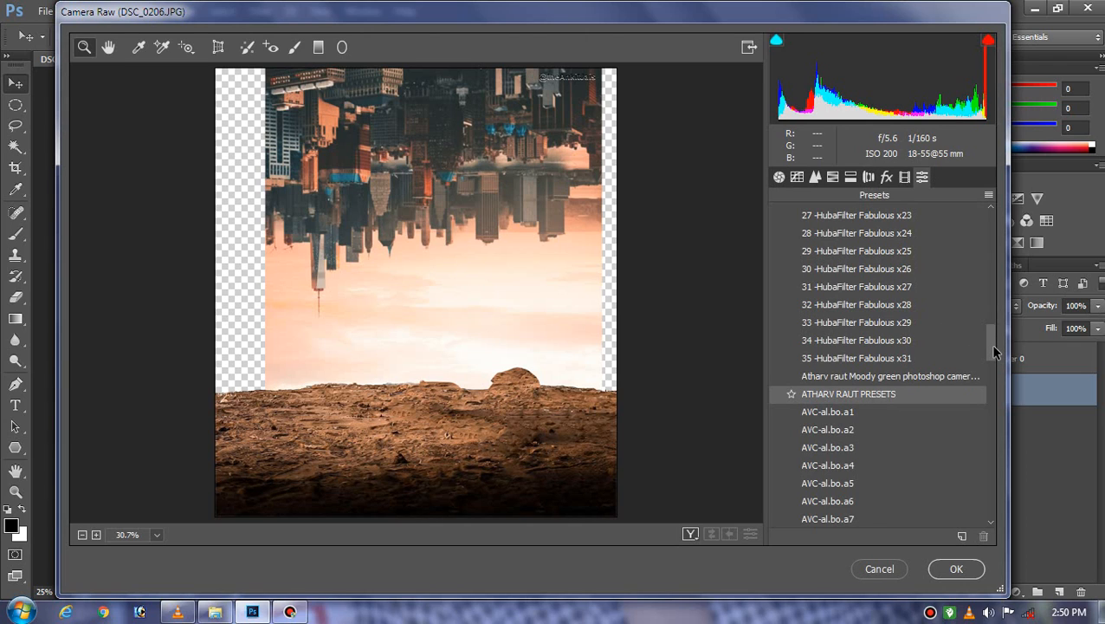
{"action": "left_click", "coordinate": [875, 394]}
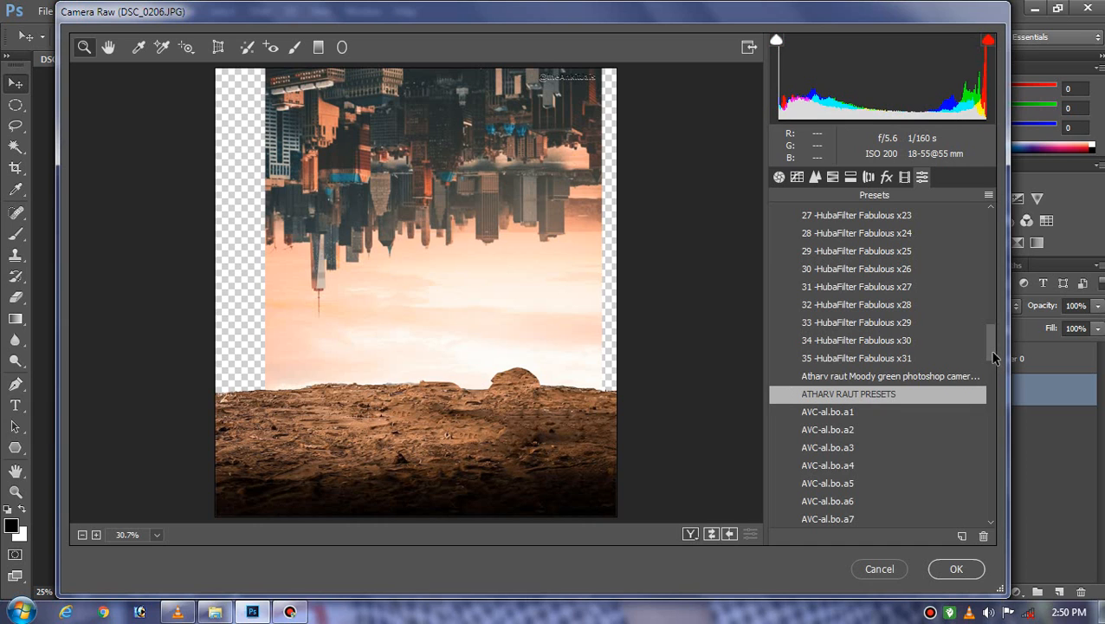
{"action": "left_click_drag", "start_coordinate": [990, 345], "coordinate": [997, 384]}
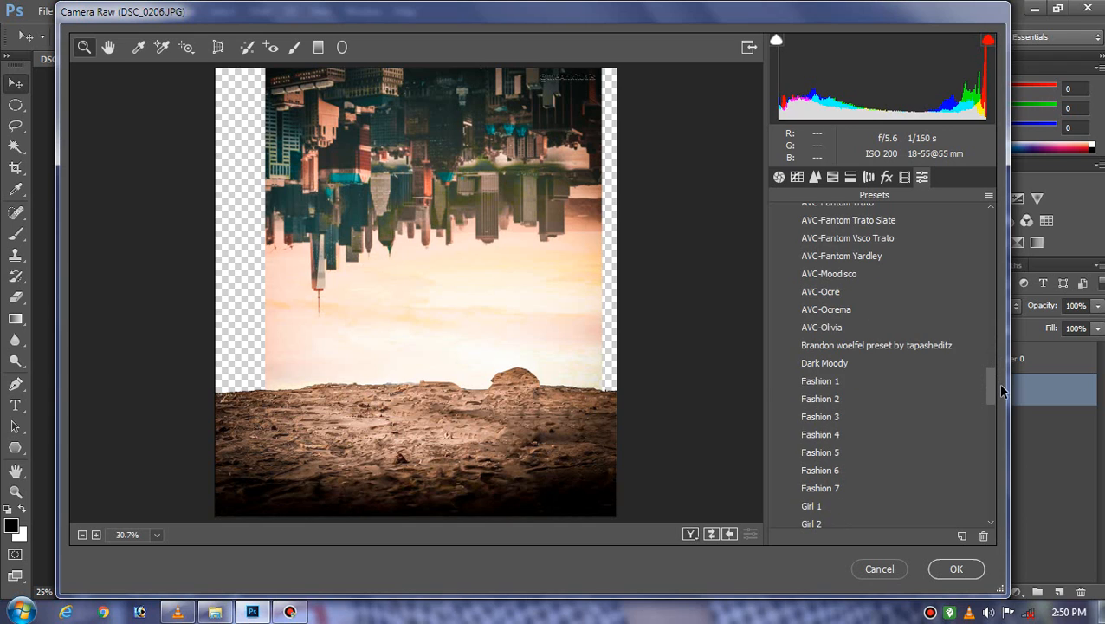
{"action": "left_click", "coordinate": [851, 362]}
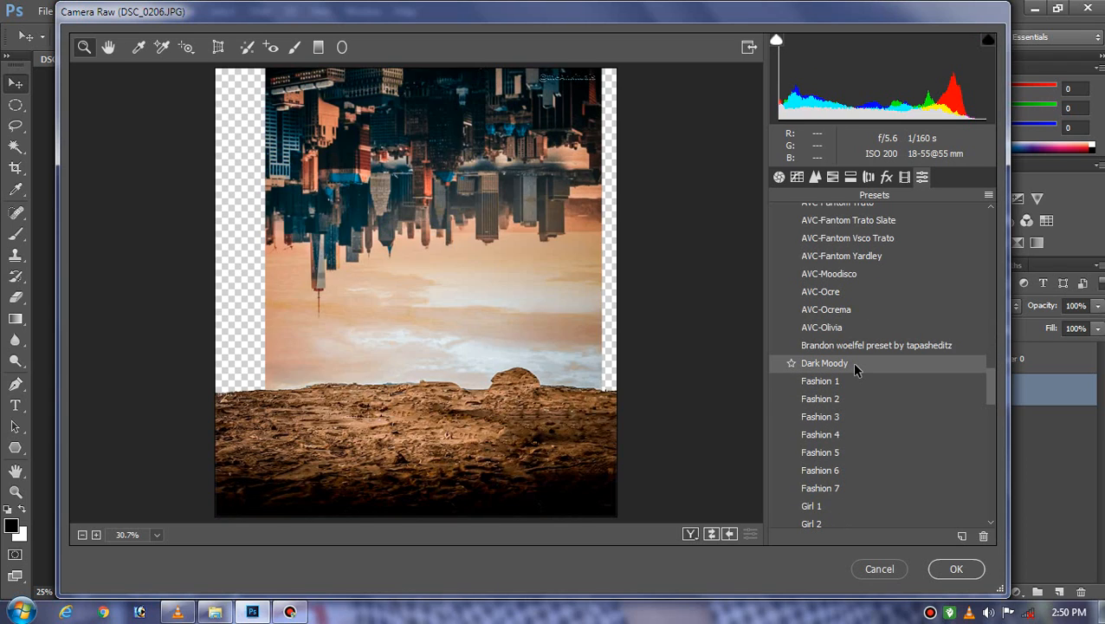
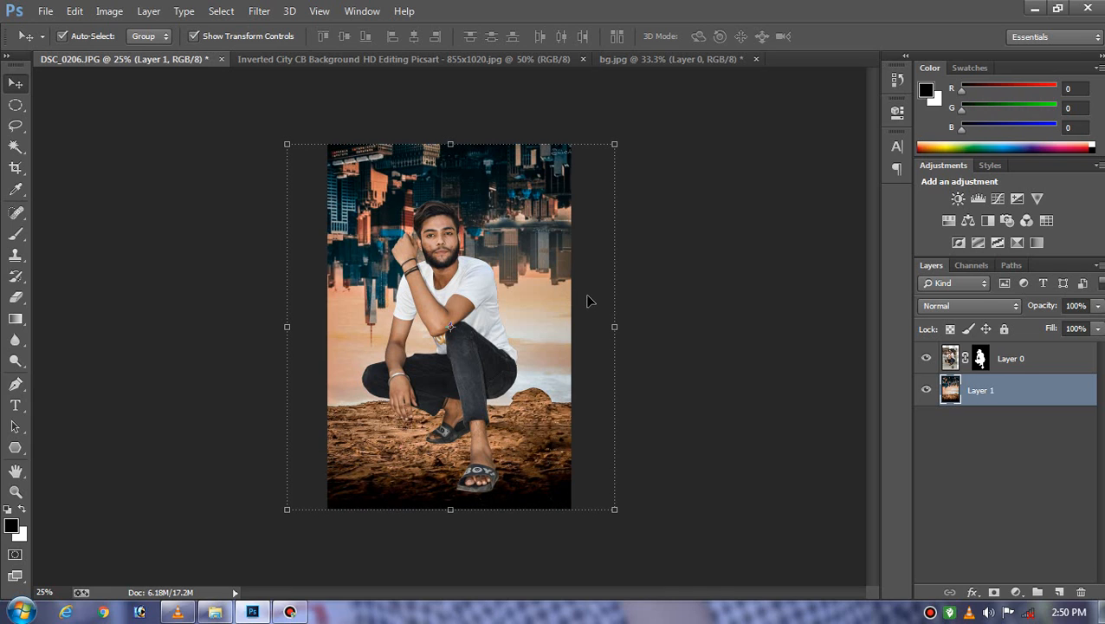
Step: Open the man's Layer 0 in the Camera Raw Filter and apply the user preset listed directly before AVC-al.bo.a1
{"action": "left_click", "coordinate": [477, 302]}
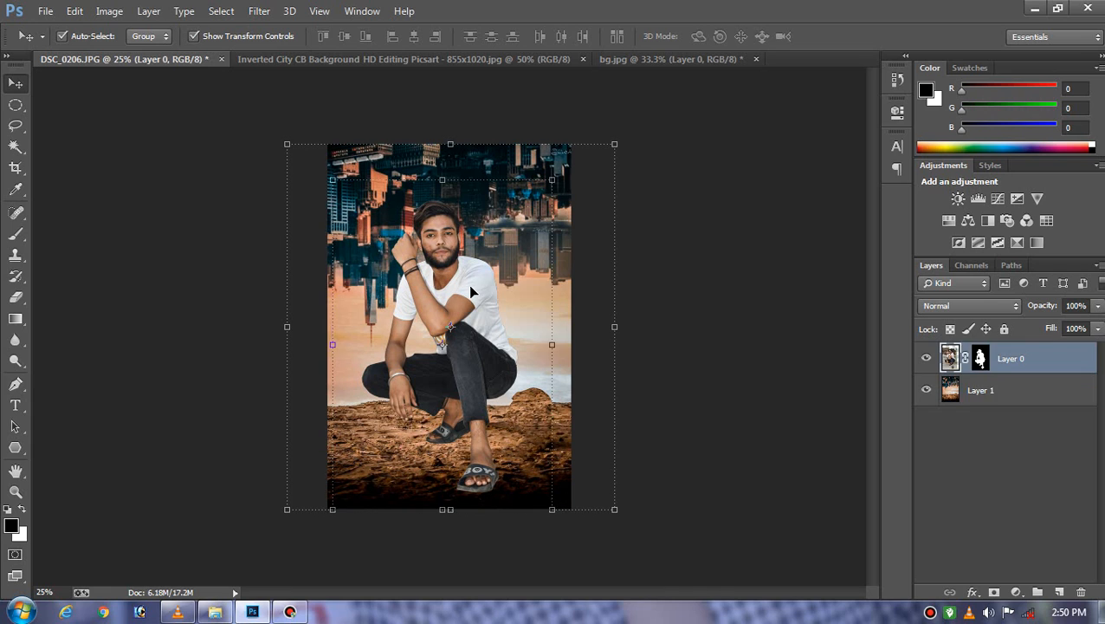
{"action": "left_click", "coordinate": [259, 12]}
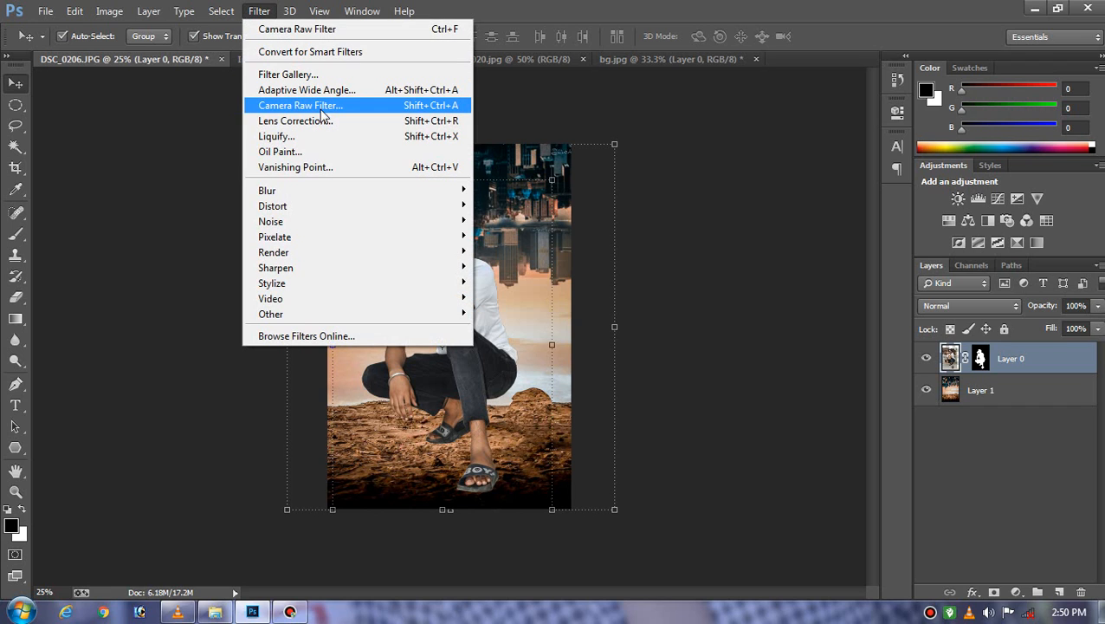
{"action": "left_click", "coordinate": [323, 105]}
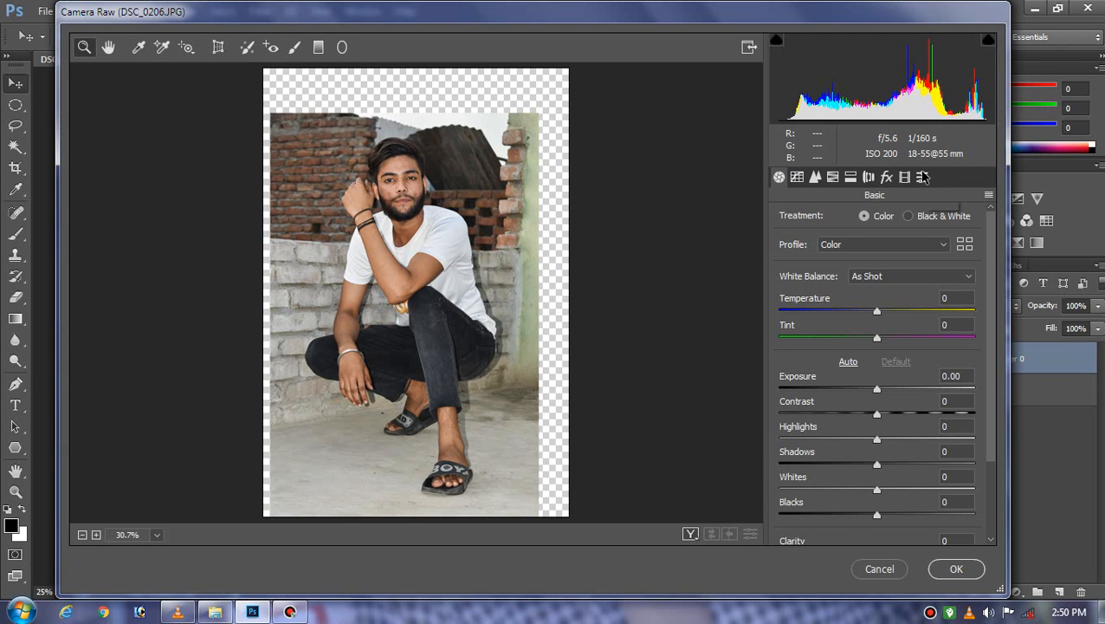
{"action": "left_click", "coordinate": [923, 176]}
{"action": "left_click_drag", "start_coordinate": [992, 241], "coordinate": [1005, 352]}
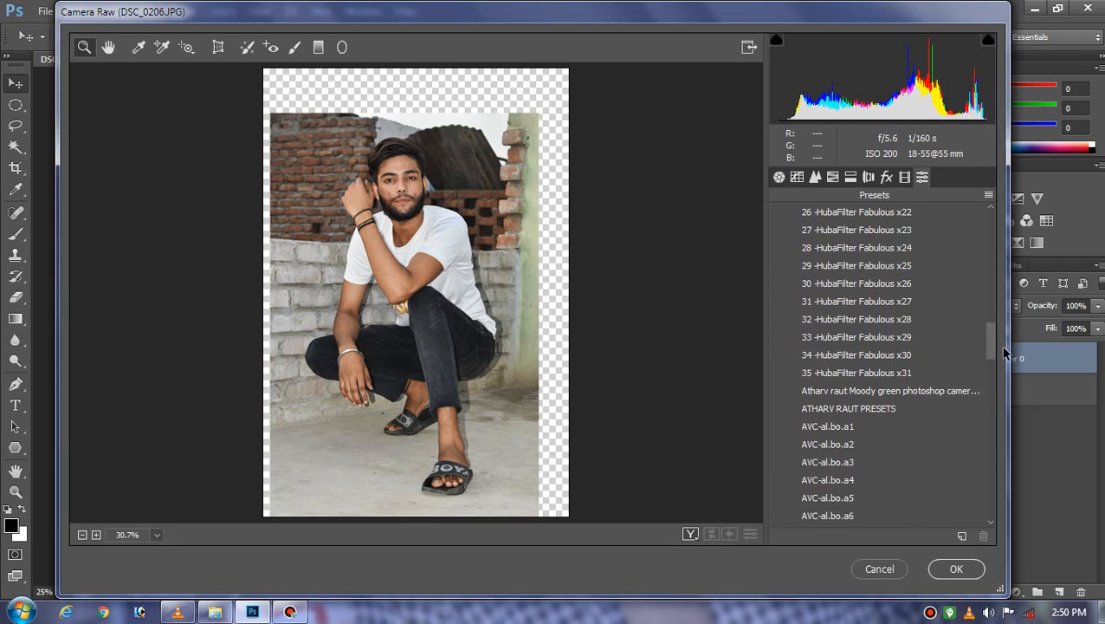
{"action": "left_click", "coordinate": [898, 411]}
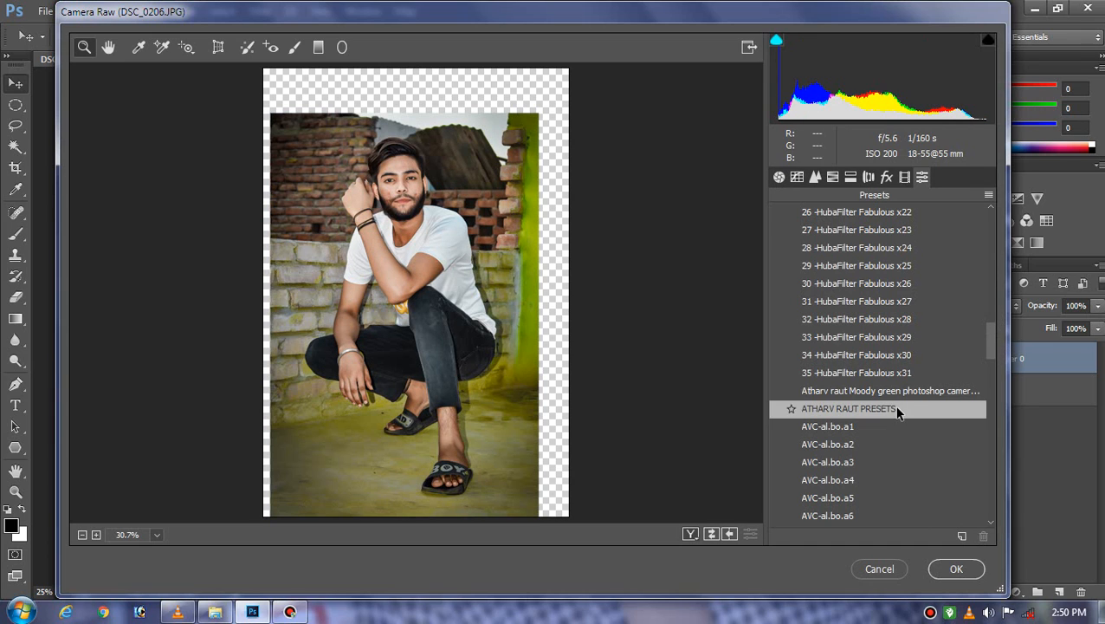
Step: Remove the preset's post-crop vignette by setting its Amount to 0, and set the Blue Primary Saturation to +30
{"action": "left_click", "coordinate": [892, 180]}
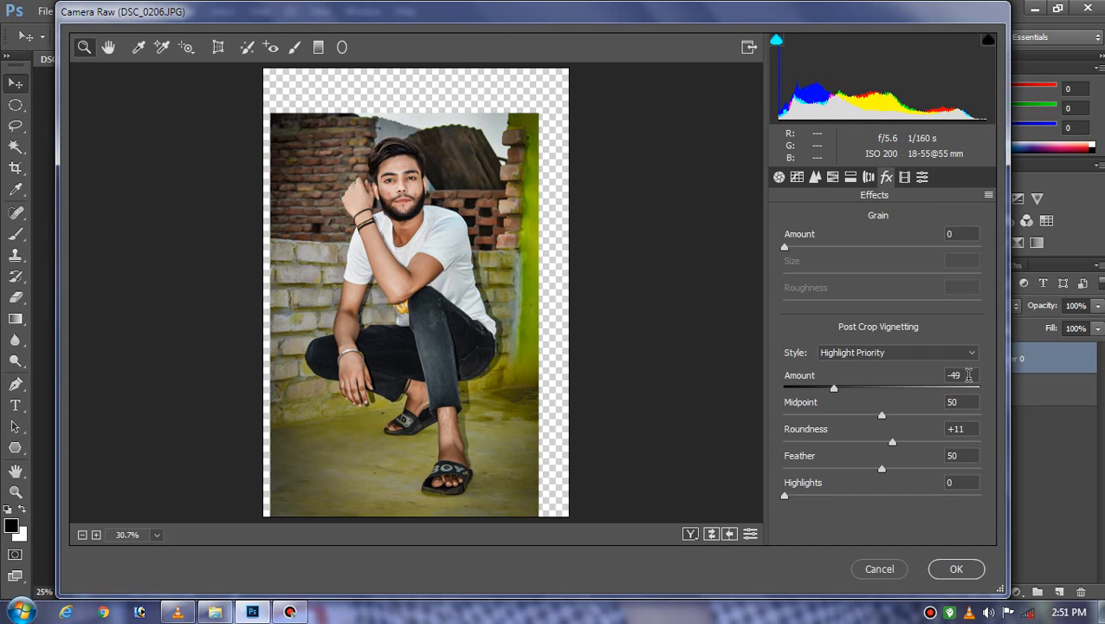
{"action": "left_click", "coordinate": [924, 382]}
{"action": "type", "text": "0"}
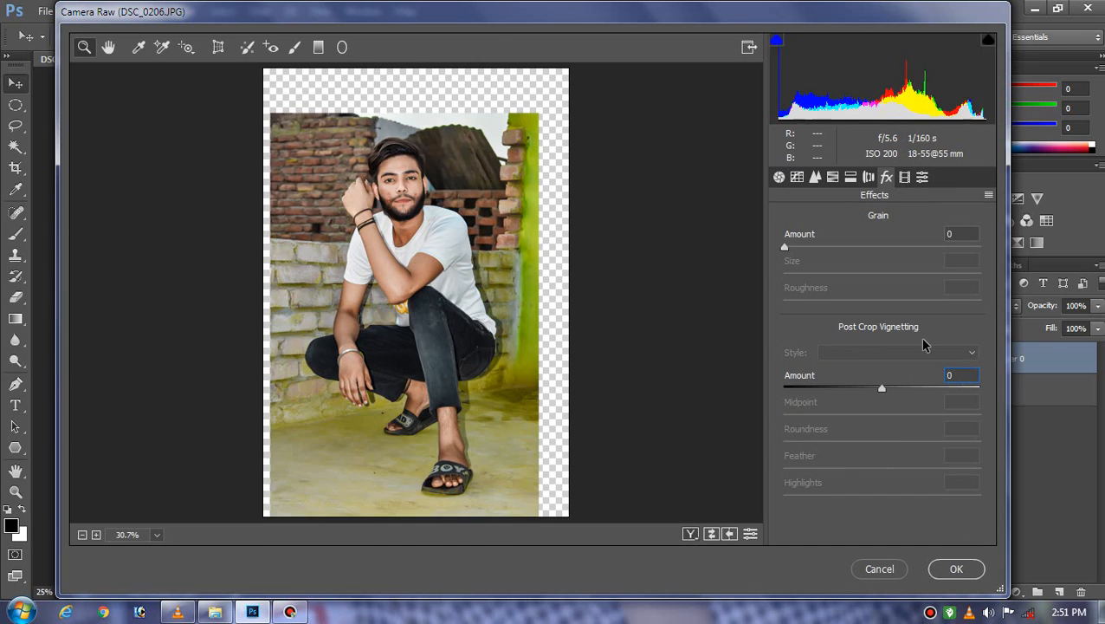
{"action": "left_click", "coordinate": [904, 178]}
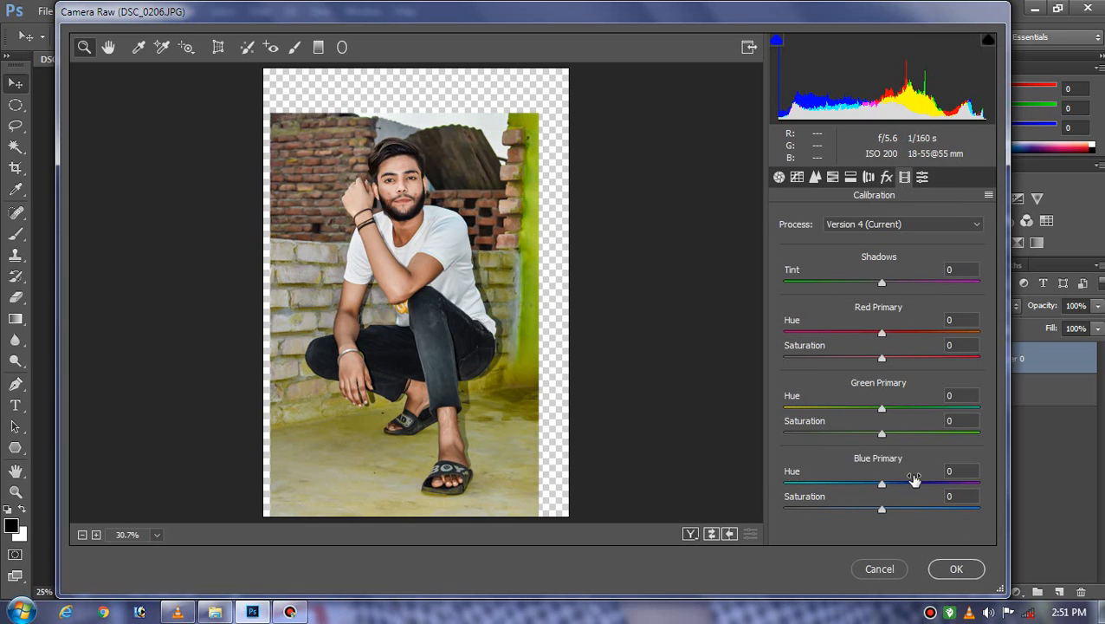
{"action": "left_click", "coordinate": [911, 509]}
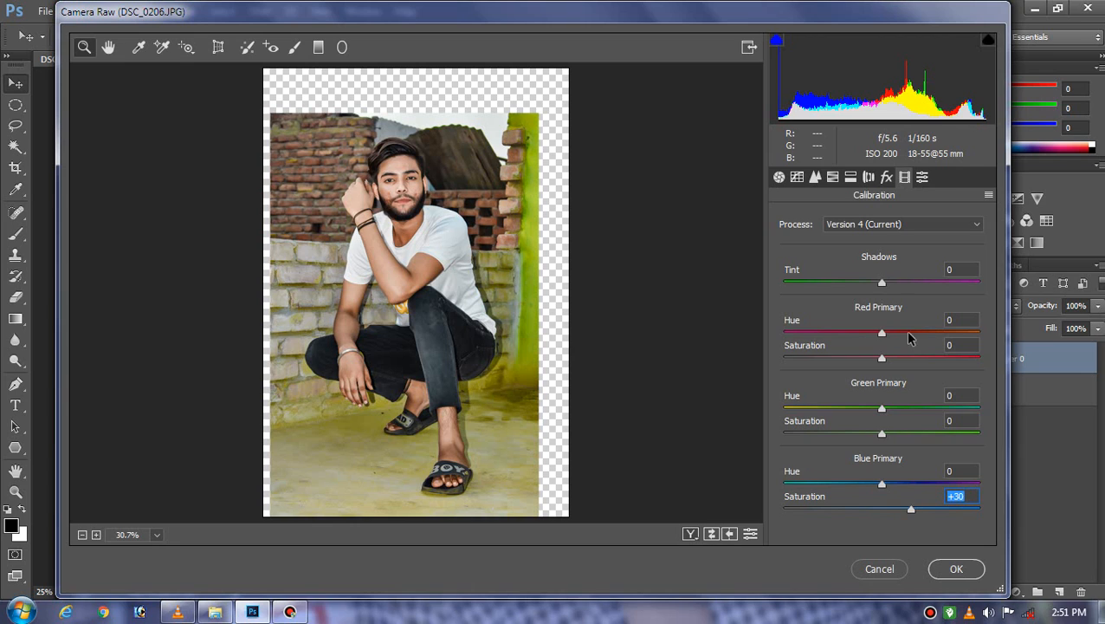
Step: Review the preset's HSL, Detail and Basic values, and try Shadows at -38 before restoring it to +76
{"action": "left_click", "coordinate": [833, 178]}
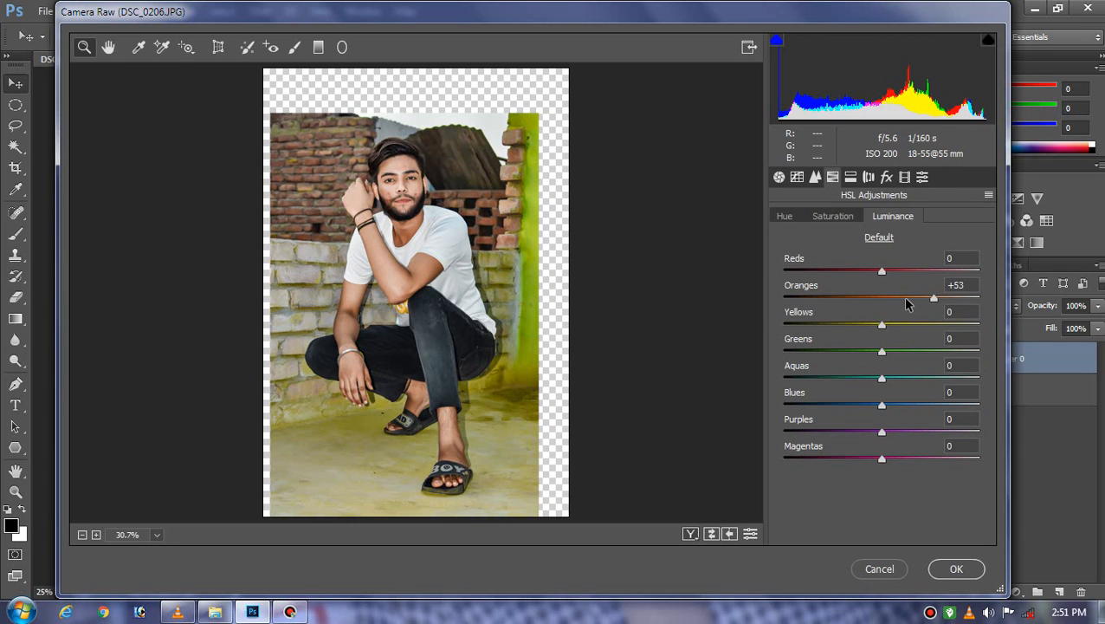
{"action": "left_click", "coordinate": [820, 178]}
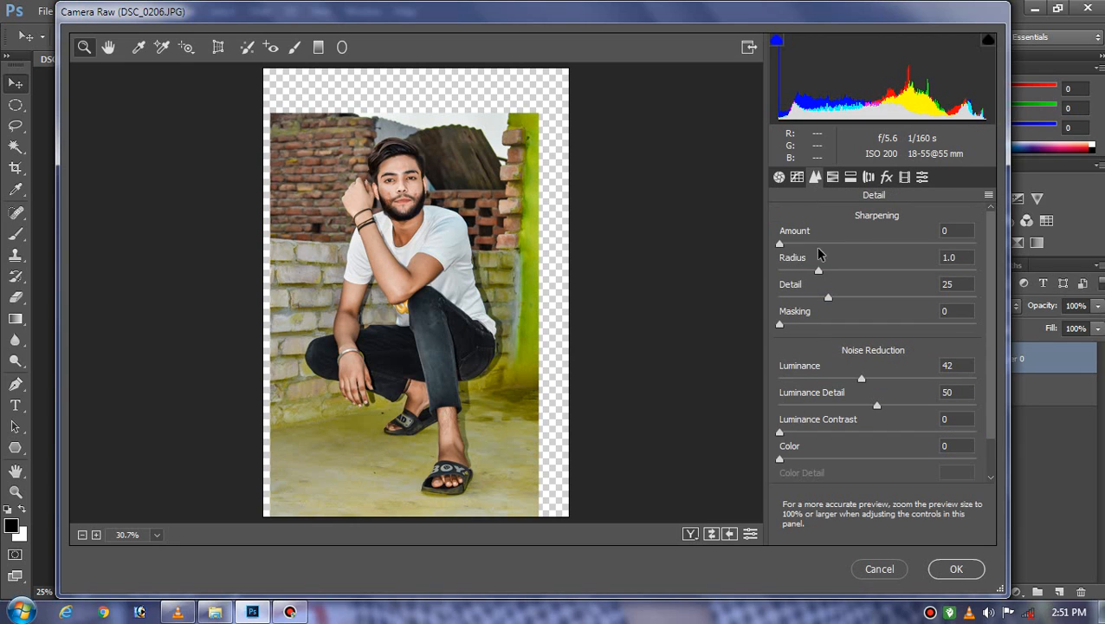
{"action": "left_click", "coordinate": [779, 178]}
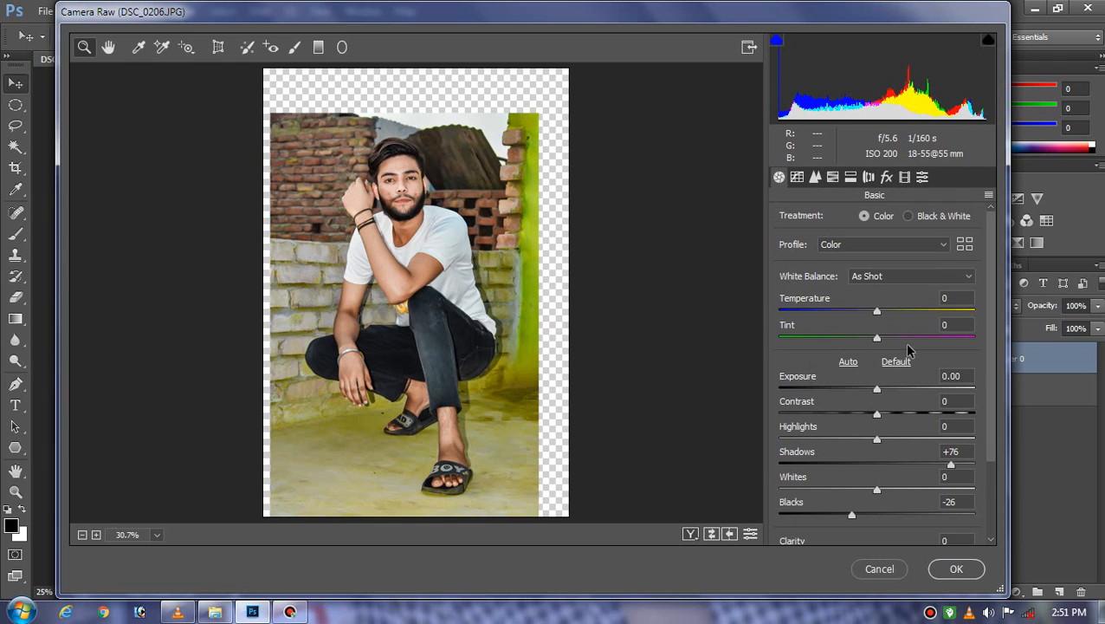
{"action": "scroll", "coordinate": [928, 361], "scroll_direction": "down", "scroll_amount": 1}
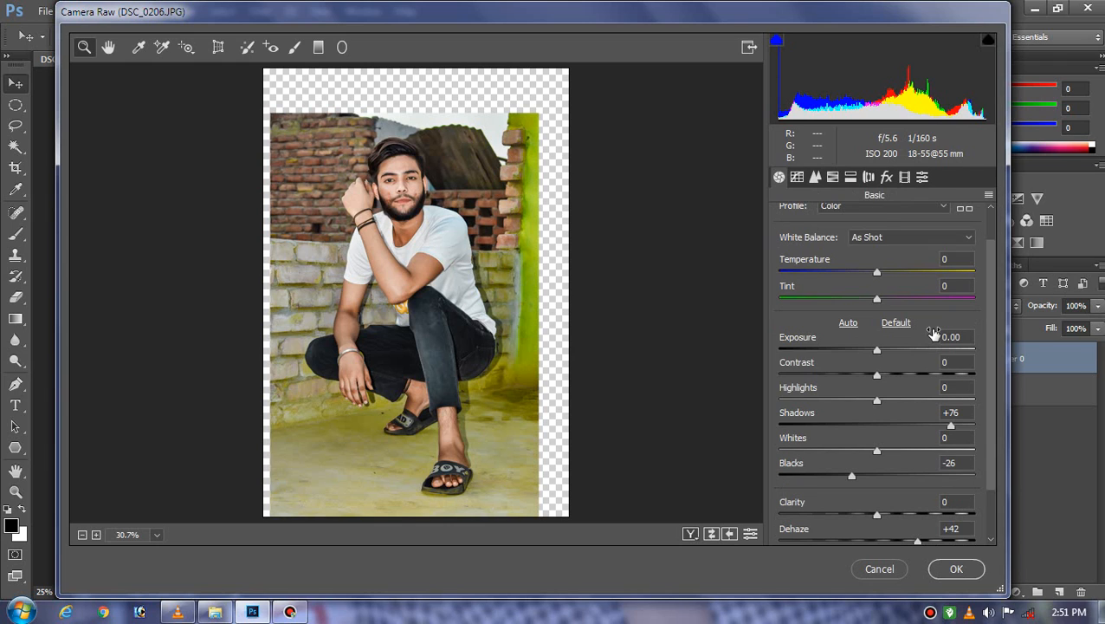
{"action": "scroll", "coordinate": [931, 347], "scroll_direction": "up", "scroll_amount": 1}
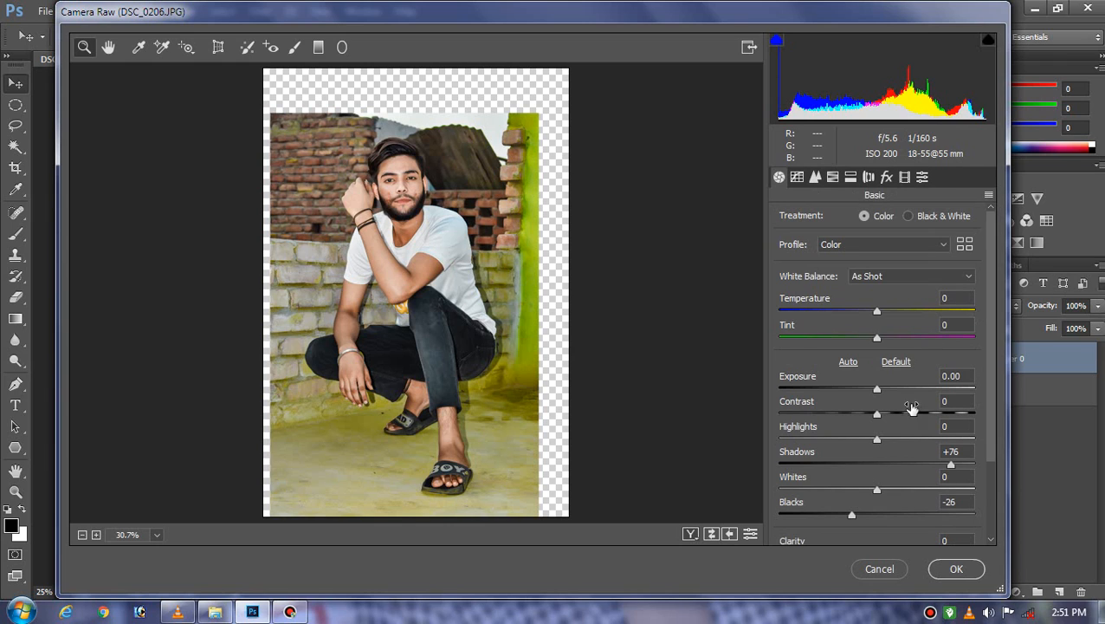
{"action": "left_click", "coordinate": [839, 463]}
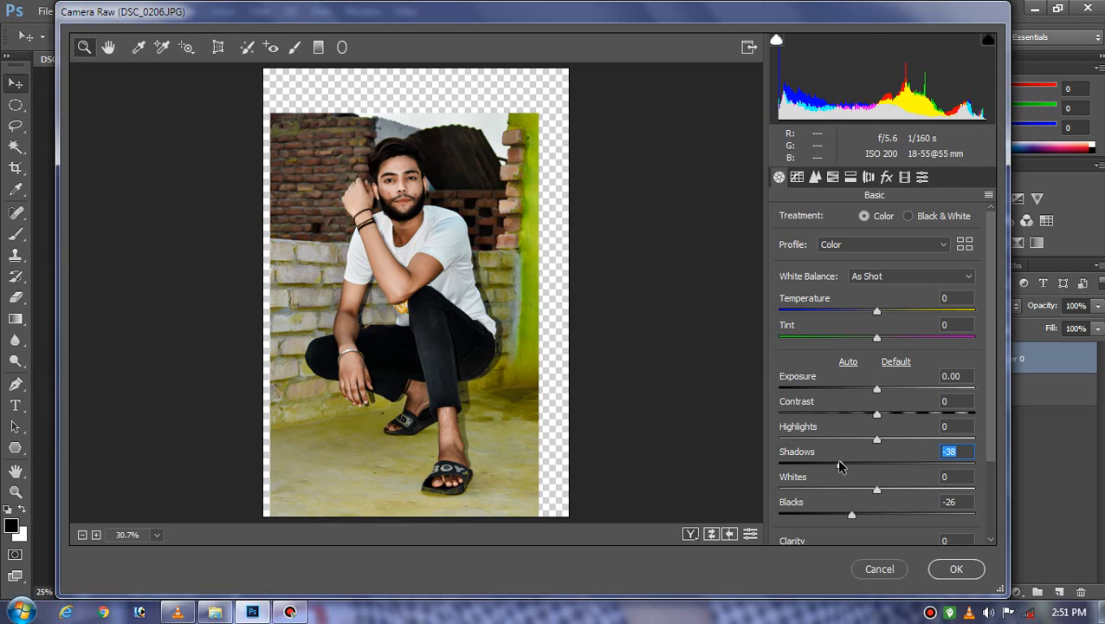
{"action": "left_click", "coordinate": [951, 464]}
Step: Set the man's Exposure to +0.05 and his Contrast to -8
{"action": "left_click", "coordinate": [872, 394]}
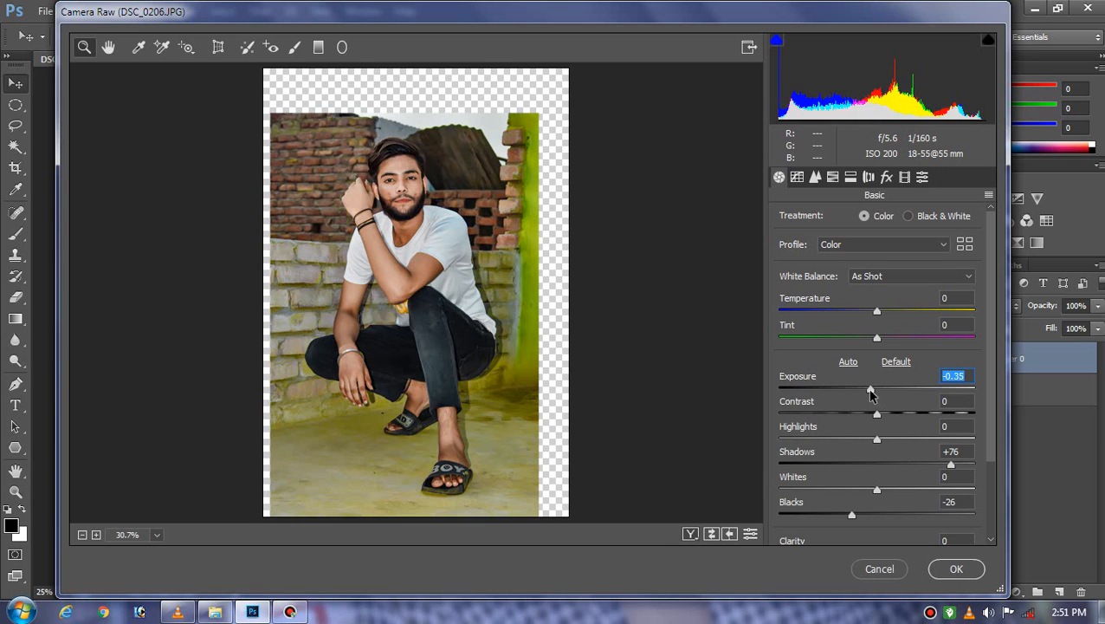
{"action": "left_click_drag", "start_coordinate": [872, 394], "coordinate": [878, 394]}
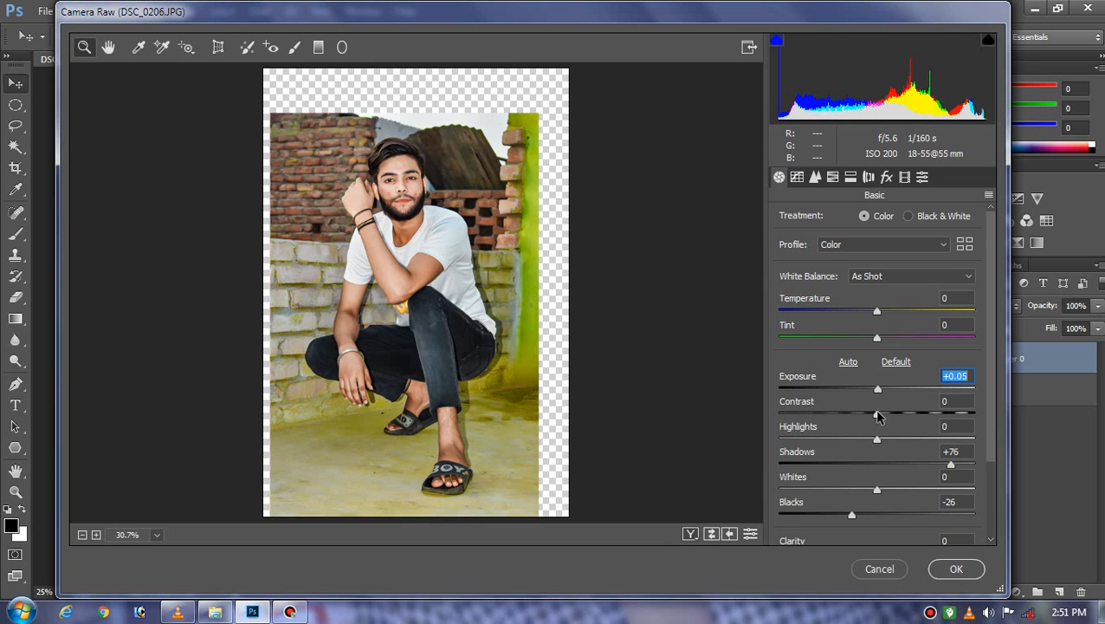
{"action": "mouse_move", "coordinate": [877, 415]}
{"action": "left_mouse_down"}
{"action": "mouse_move", "coordinate": [912, 418]}
{"action": "mouse_move", "coordinate": [820, 419]}
{"action": "mouse_move", "coordinate": [871, 425]}
{"action": "left_mouse_up"}
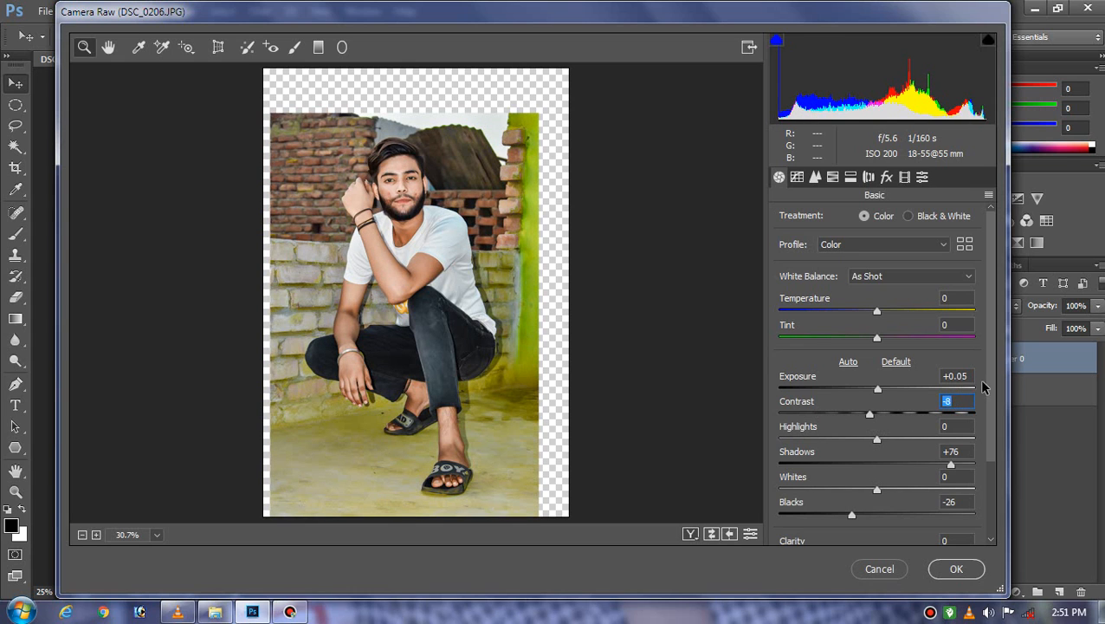
Step: Set Clarity to +23 and apply the Camera Raw grading to the man's layer
{"action": "left_click_drag", "start_coordinate": [990, 398], "coordinate": [994, 462]}
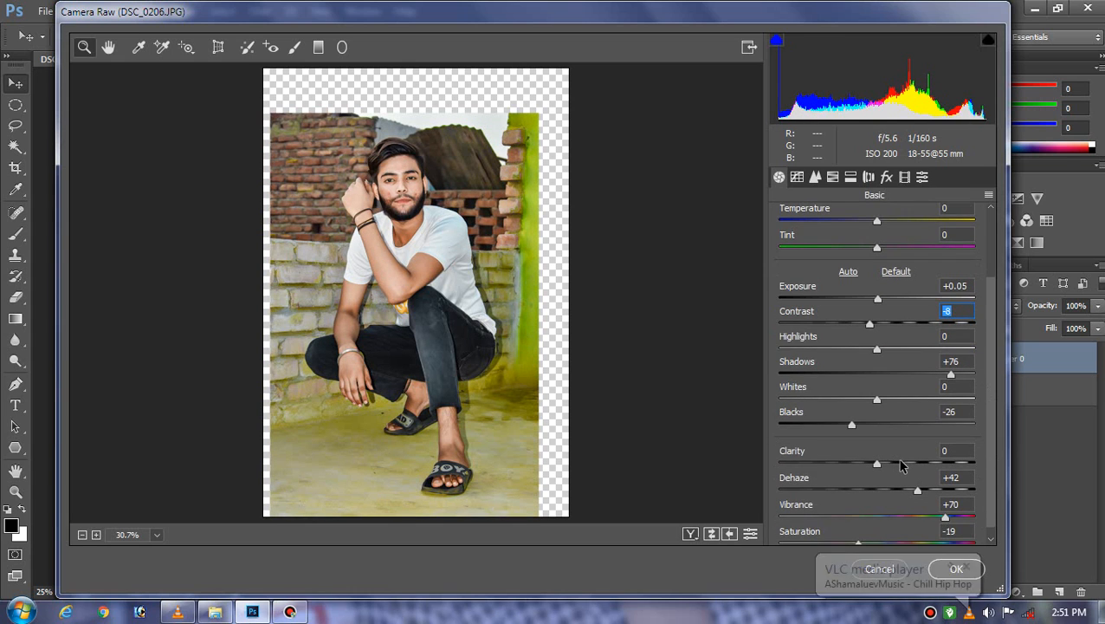
{"action": "left_click", "coordinate": [901, 465]}
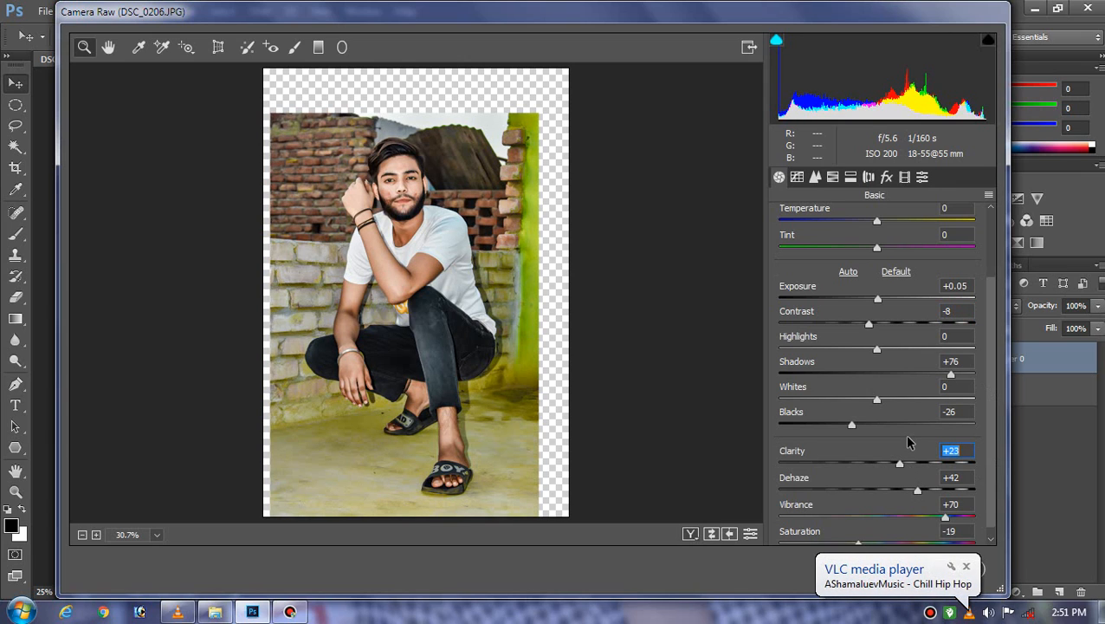
{"action": "scroll", "coordinate": [909, 445], "scroll_direction": "down", "scroll_amount": 1}
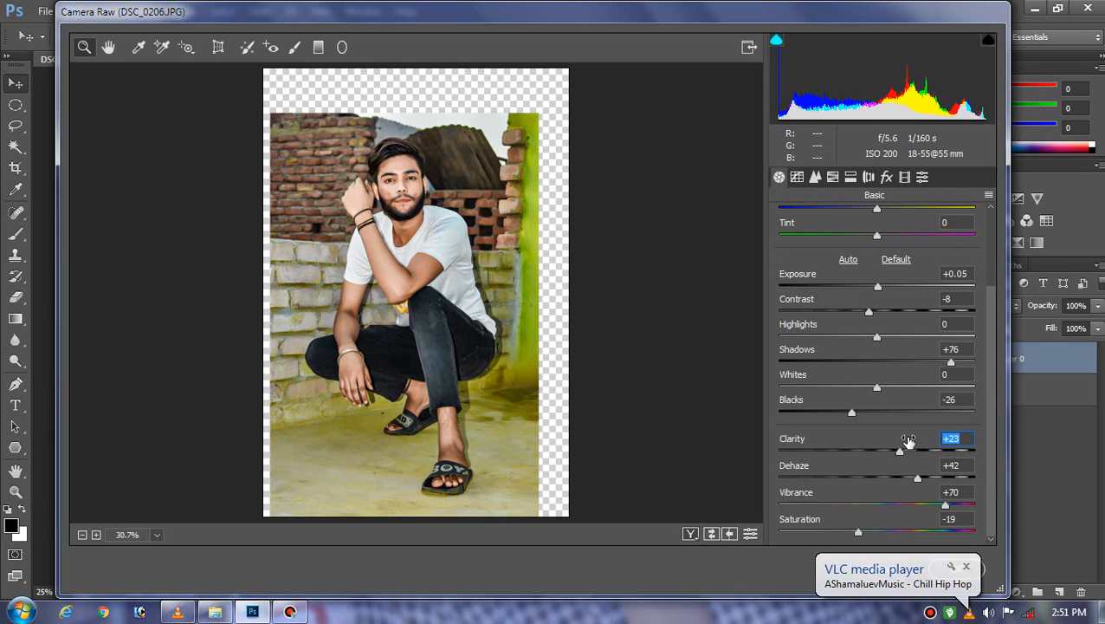
{"action": "left_click", "coordinate": [964, 568]}
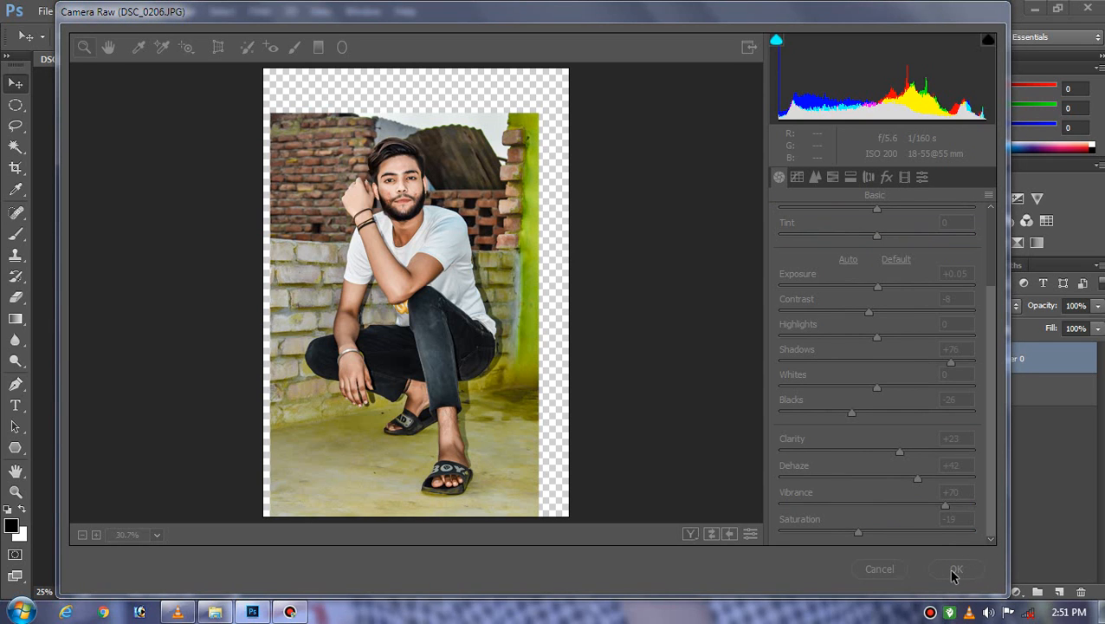
{"action": "left_click", "coordinate": [738, 419]}
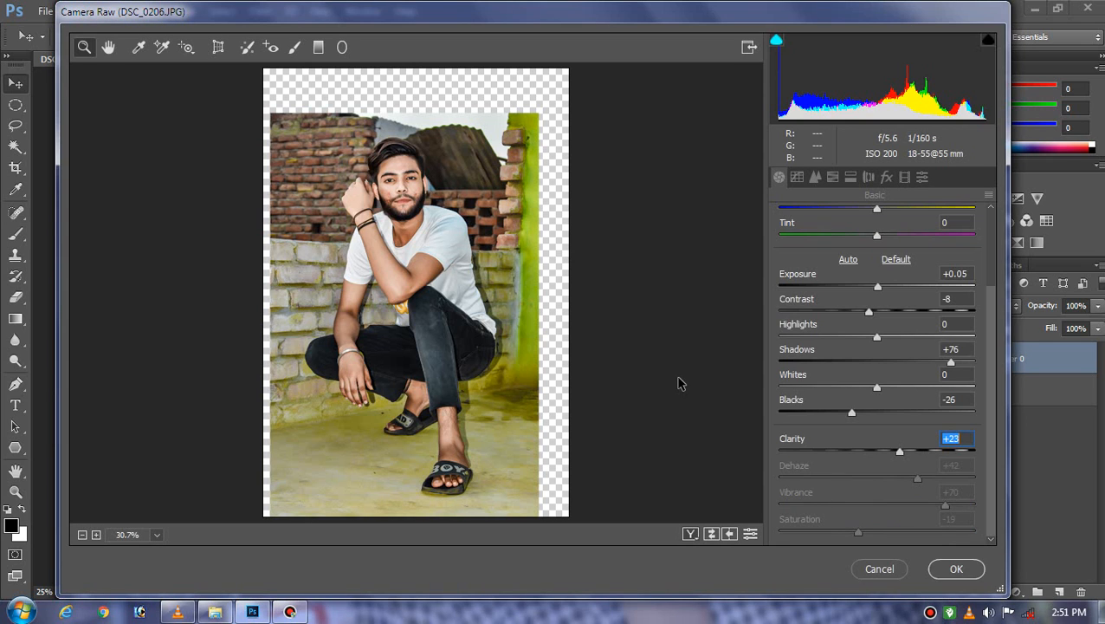
{"action": "left_click", "coordinate": [956, 568]}
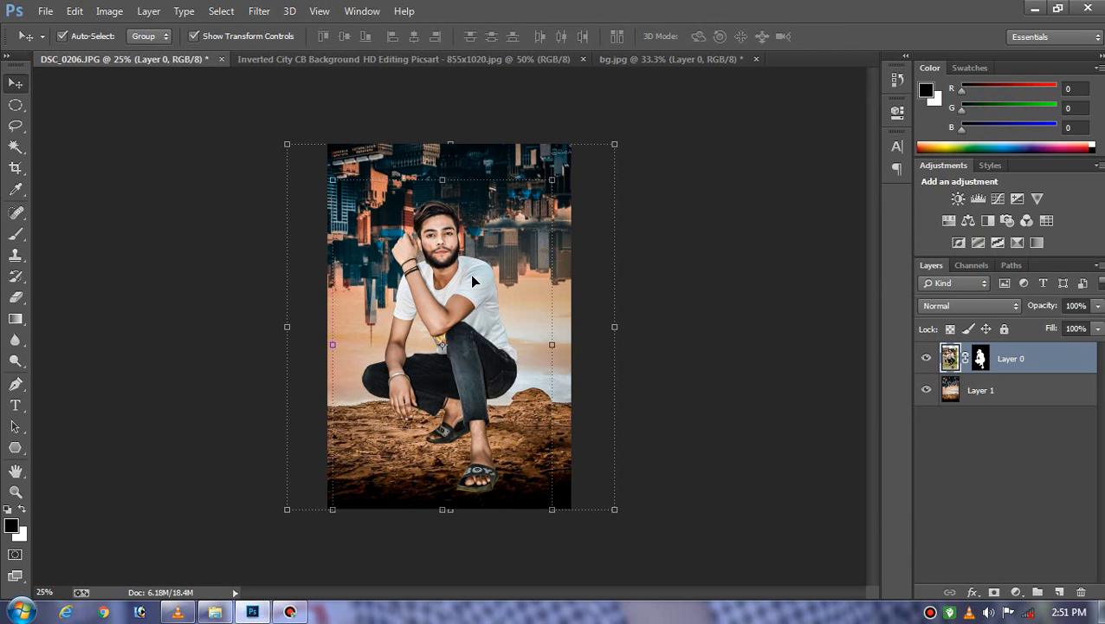
Step: Shift the man slightly to the right over the background and inspect the composite up close
{"action": "left_click_drag", "start_coordinate": [460, 275], "coordinate": [464, 279]}
{"action": "left_click_drag", "start_coordinate": [463, 280], "coordinate": [453, 291]}
{"action": "key", "text": "ctrl+plus"}
{"action": "key", "text": "ctrl+plus"}
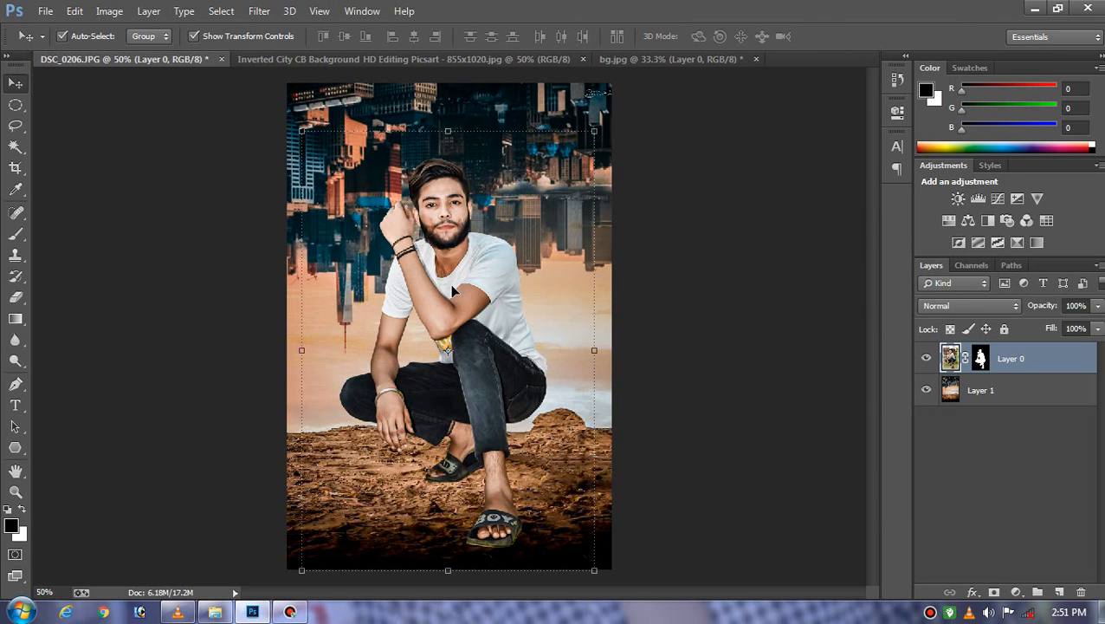
{"action": "scroll", "coordinate": [461, 280], "scroll_direction": "up", "scroll_amount": 3}
{"action": "scroll", "coordinate": [823, 336], "scroll_direction": "down", "scroll_amount": 3}
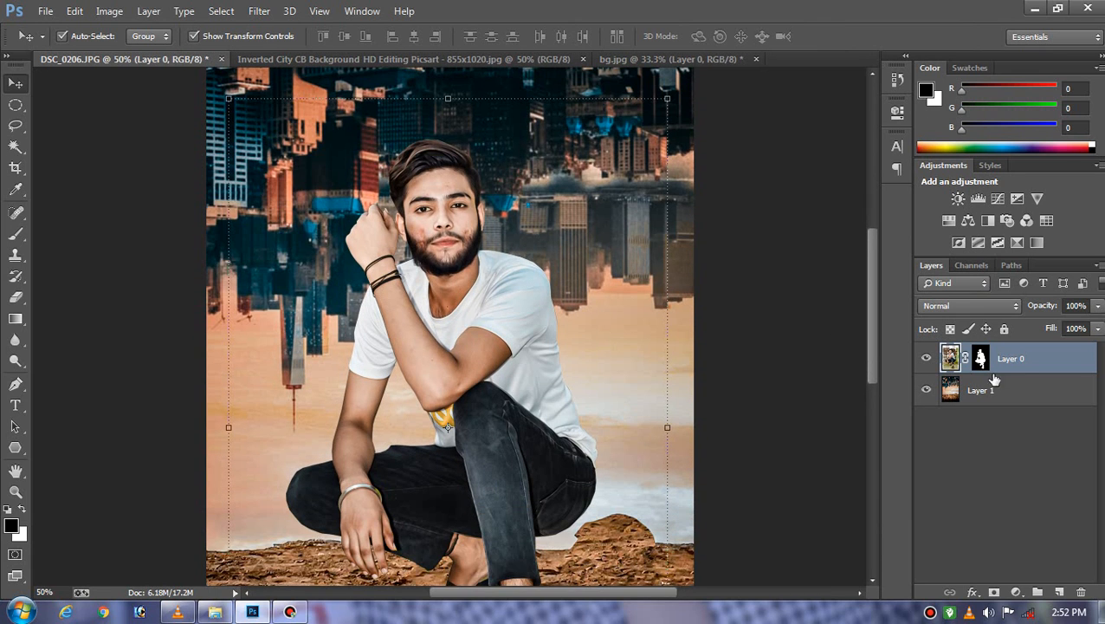
Step: Apply a Brightness/Contrast adjustment to the background Layer 1 with Brightness at 14
{"action": "left_click", "coordinate": [950, 390]}
{"action": "key", "text": "ctrl+minus"}
{"action": "key", "text": "ctrl+minus"}
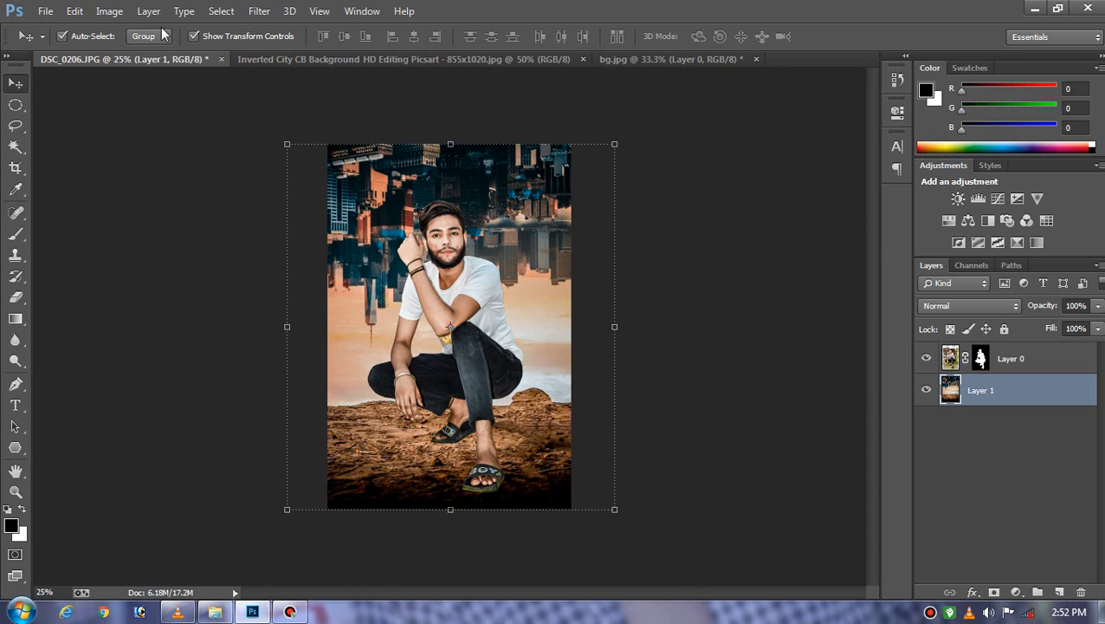
{"action": "left_click", "coordinate": [110, 11]}
{"action": "mouse_move", "coordinate": [158, 55]}
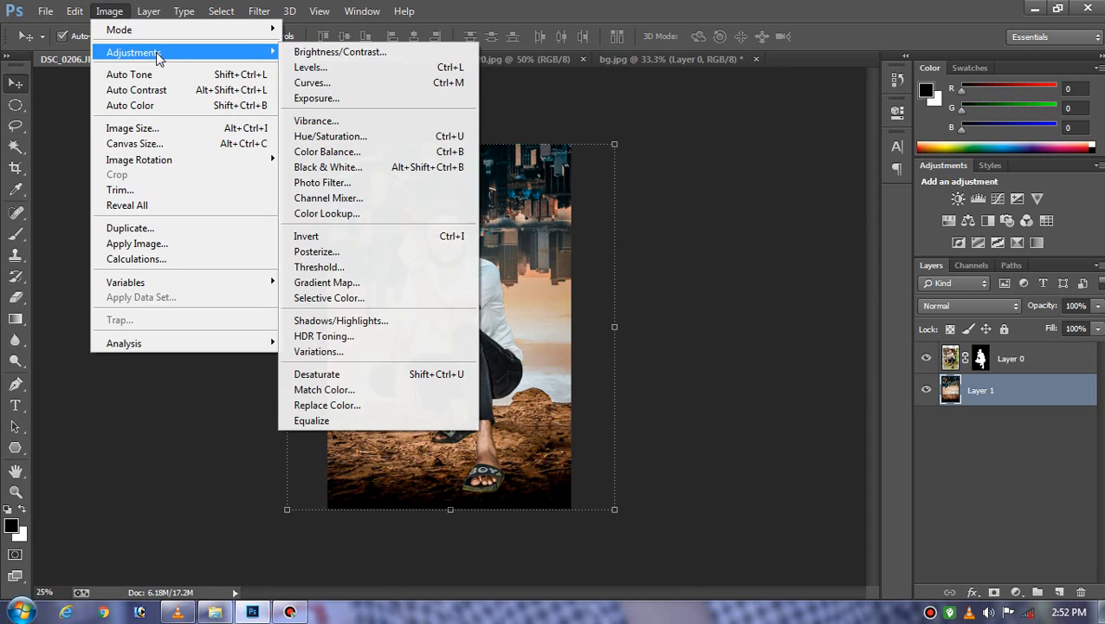
{"action": "left_click", "coordinate": [401, 52]}
{"action": "mouse_move", "coordinate": [685, 299]}
{"action": "left_mouse_down"}
{"action": "mouse_move", "coordinate": [697, 294]}
{"action": "mouse_move", "coordinate": [690, 299]}
{"action": "left_mouse_up"}
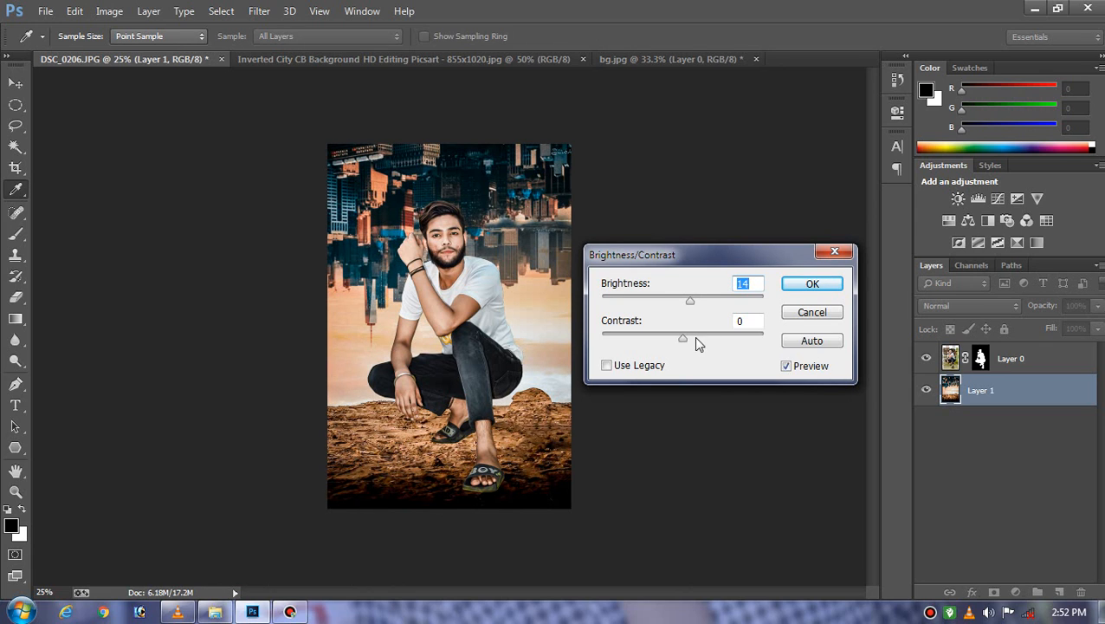
{"action": "left_click", "coordinate": [797, 289]}
{"action": "key", "text": "v"}
Step: Brighten the background Layer 1 with an RGB Curves midpoint at input 122 and output 133
{"action": "left_click", "coordinate": [109, 10]}
{"action": "mouse_move", "coordinate": [139, 52]}
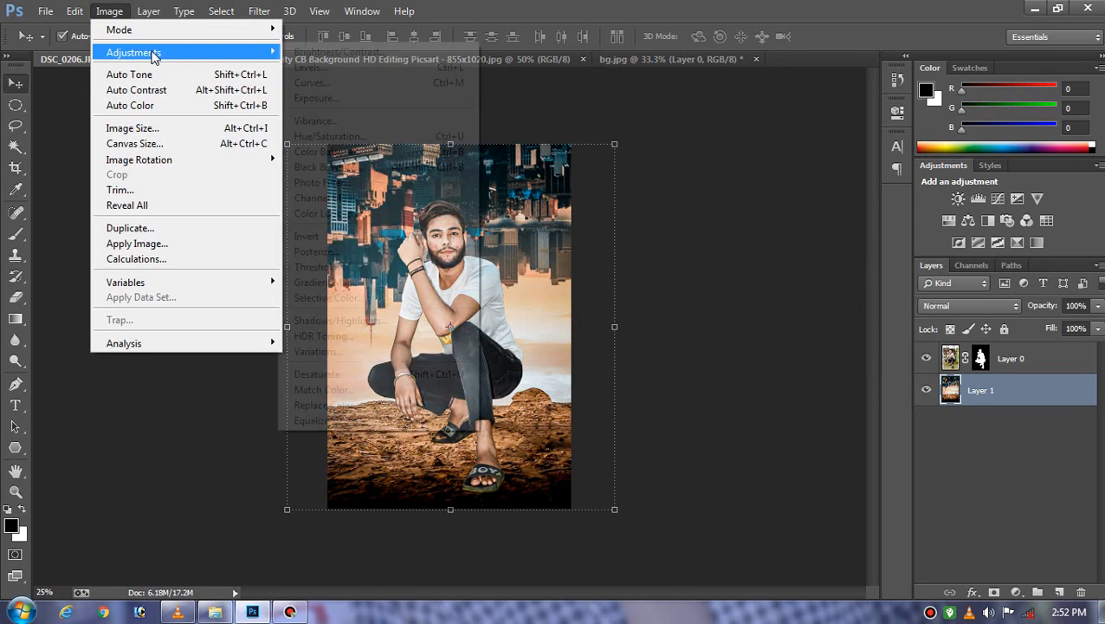
{"action": "left_click", "coordinate": [330, 83]}
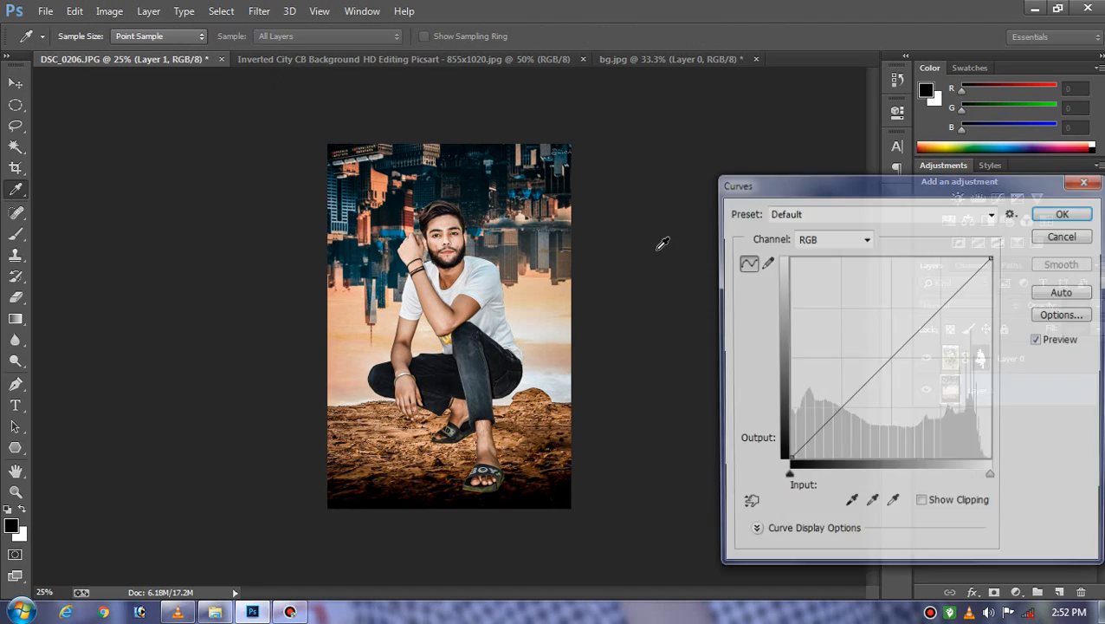
{"action": "left_click_drag", "start_coordinate": [889, 350], "coordinate": [888, 355]}
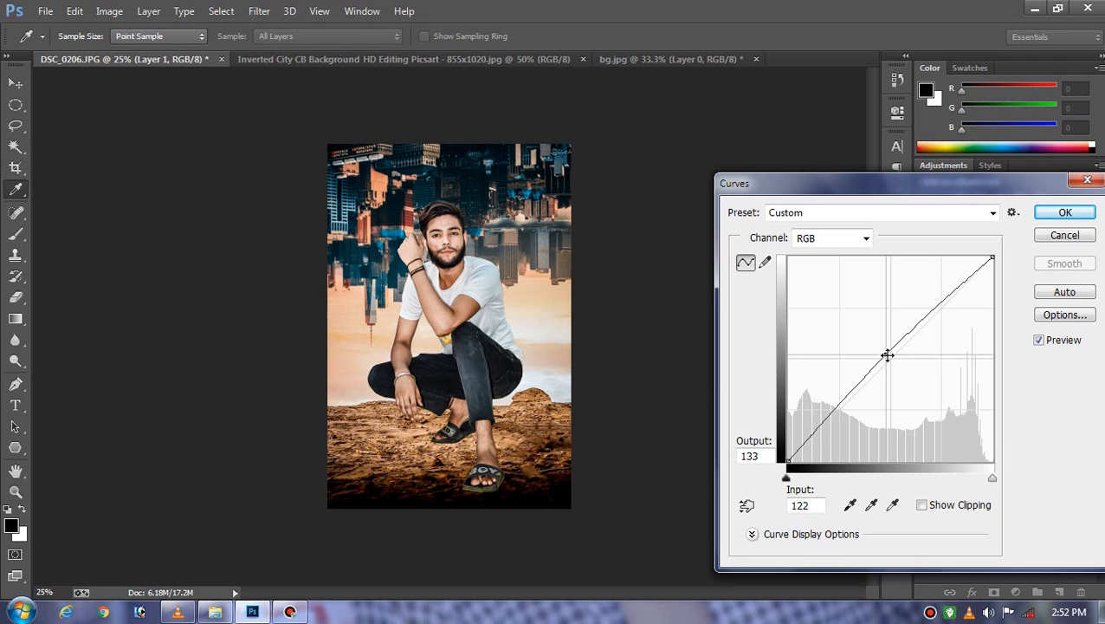
{"action": "left_click", "coordinate": [1064, 212]}
{"action": "key", "text": "v"}
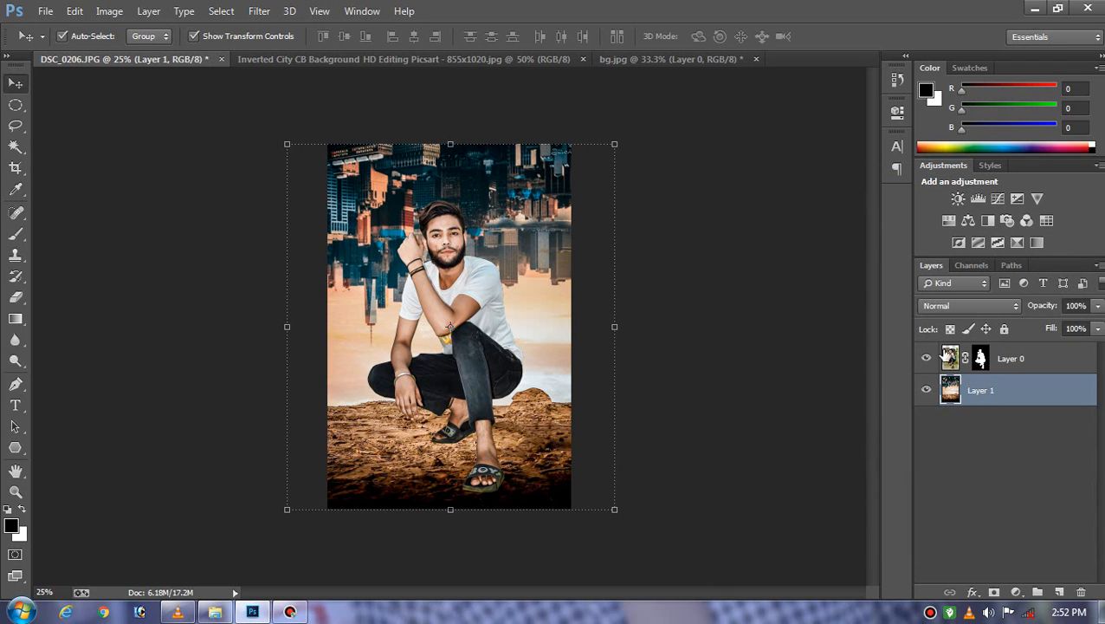
Step: Smooth the forehead blemishes on the man's Layer 0 with the Mixer Brush at 30 px, sampling clean skin from his cheek
{"action": "left_click", "coordinate": [945, 356]}
{"action": "key", "text": "ctrl+plus"}
{"action": "key", "text": "ctrl+plus"}
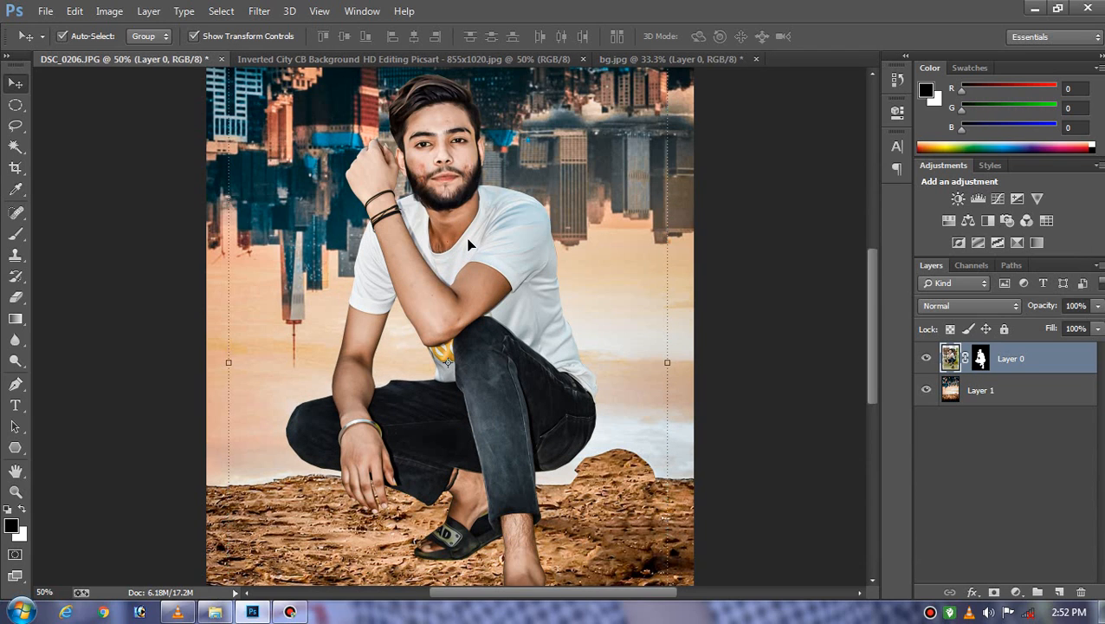
{"action": "key", "text": "ctrl+plus"}
{"action": "key", "text": "ctrl+plus"}
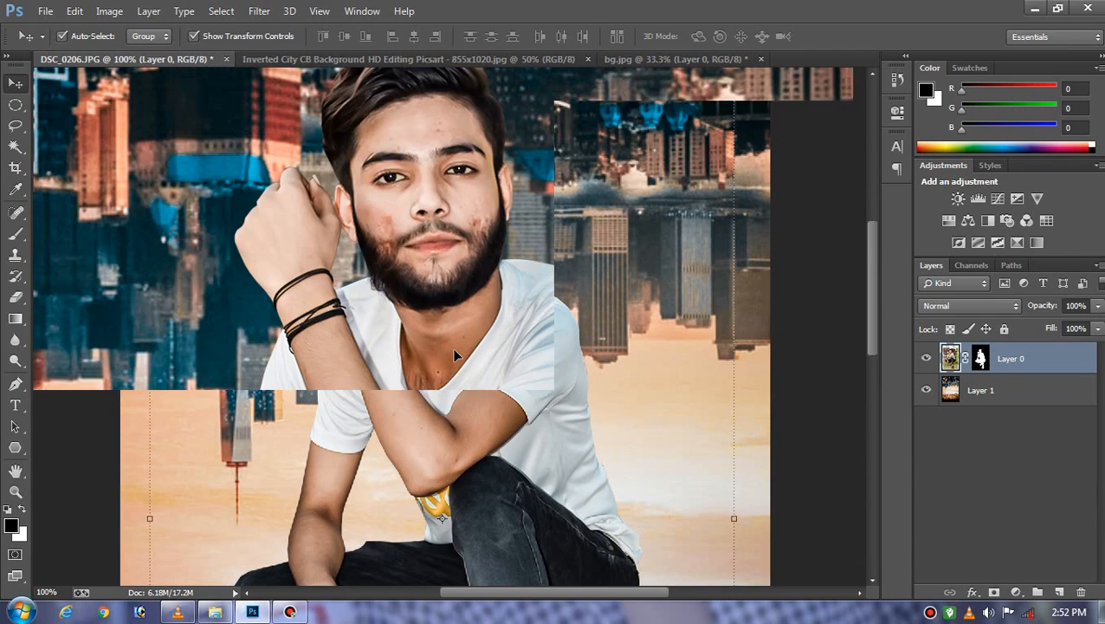
{"action": "key", "text": "ctrl+plus"}
{"action": "left_click_drag", "start_coordinate": [448, 193], "coordinate": [449, 388]}
{"action": "key", "text": "ctrl+plus"}
{"action": "left_click_drag", "start_coordinate": [452, 316], "coordinate": [464, 426]}
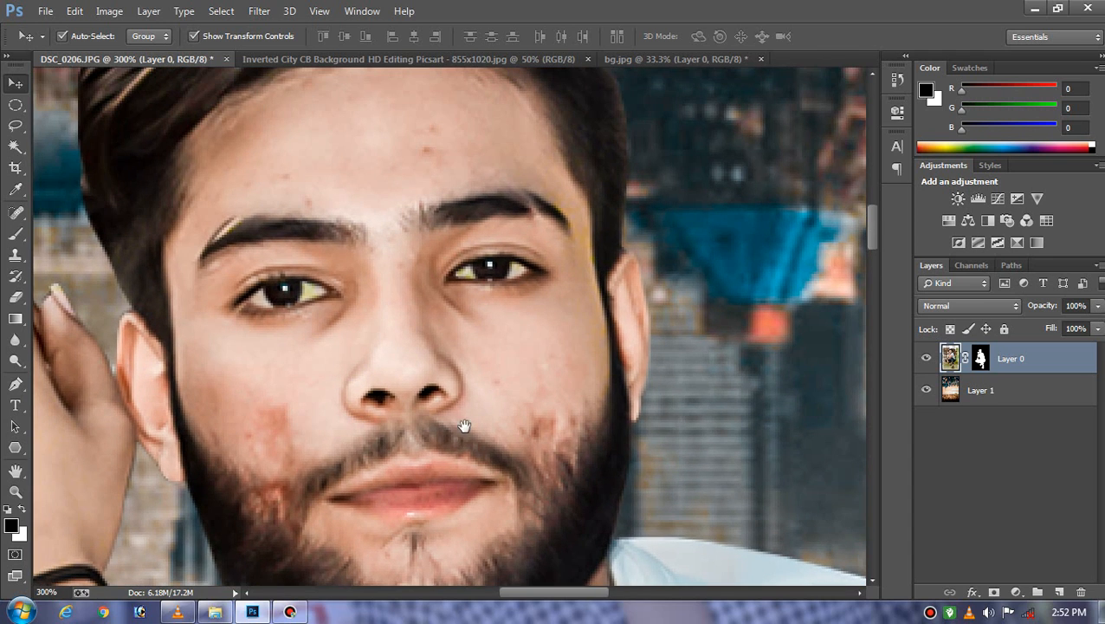
{"action": "mouse_move", "coordinate": [18, 239]}
{"action": "left_mouse_down"}
{"action": "mouse_move", "coordinate": [63, 252]}
{"action": "mouse_move", "coordinate": [87, 279]}
{"action": "left_mouse_up"}
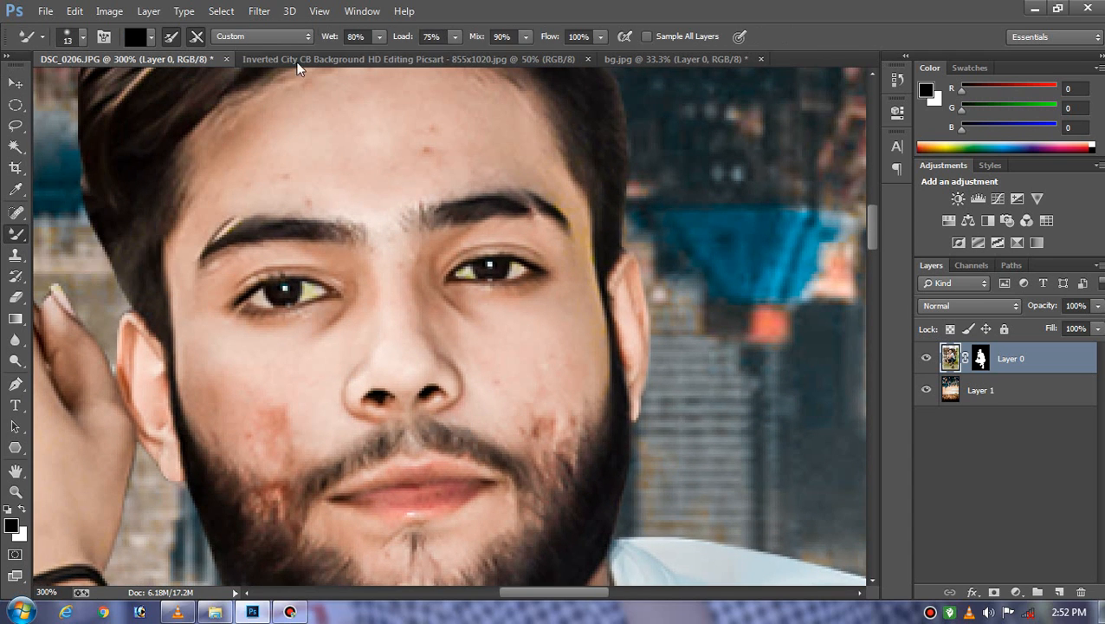
{"action": "left_click_drag", "start_coordinate": [361, 103], "coordinate": [371, 163]}
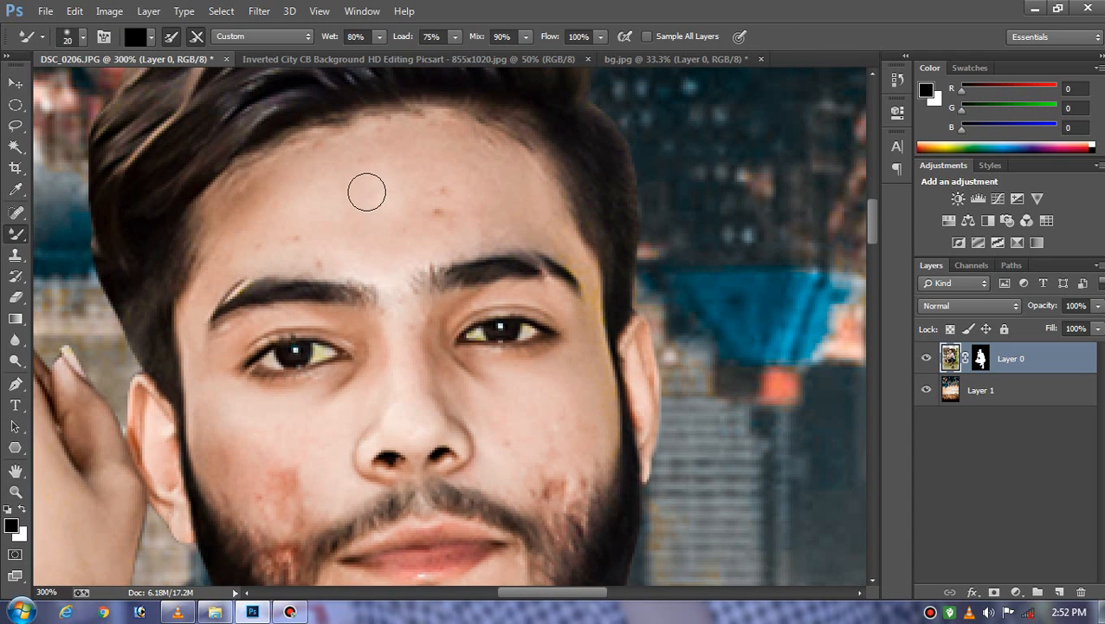
{"action": "key", "text": "bracketright"}
{"action": "left_click", "coordinate": [533, 402], "text": "alt"}
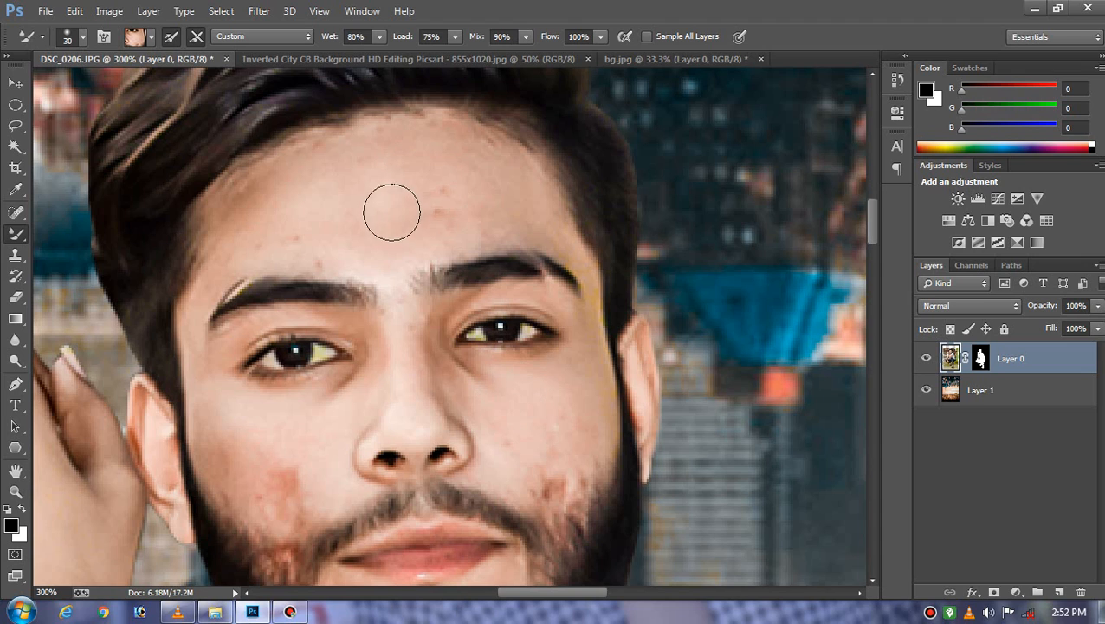
{"action": "mouse_move", "coordinate": [391, 212]}
{"action": "left_mouse_down"}
{"action": "mouse_move", "coordinate": [450, 204]}
{"action": "mouse_move", "coordinate": [374, 210]}
{"action": "mouse_move", "coordinate": [442, 181]}
{"action": "mouse_move", "coordinate": [365, 171]}
{"action": "mouse_move", "coordinate": [276, 222]}
{"action": "mouse_move", "coordinate": [340, 226]}
{"action": "mouse_move", "coordinate": [445, 196]}
{"action": "mouse_move", "coordinate": [504, 213]}
{"action": "mouse_move", "coordinate": [474, 159]}
{"action": "mouse_move", "coordinate": [440, 158]}
{"action": "mouse_move", "coordinate": [507, 236]}
{"action": "left_mouse_up"}
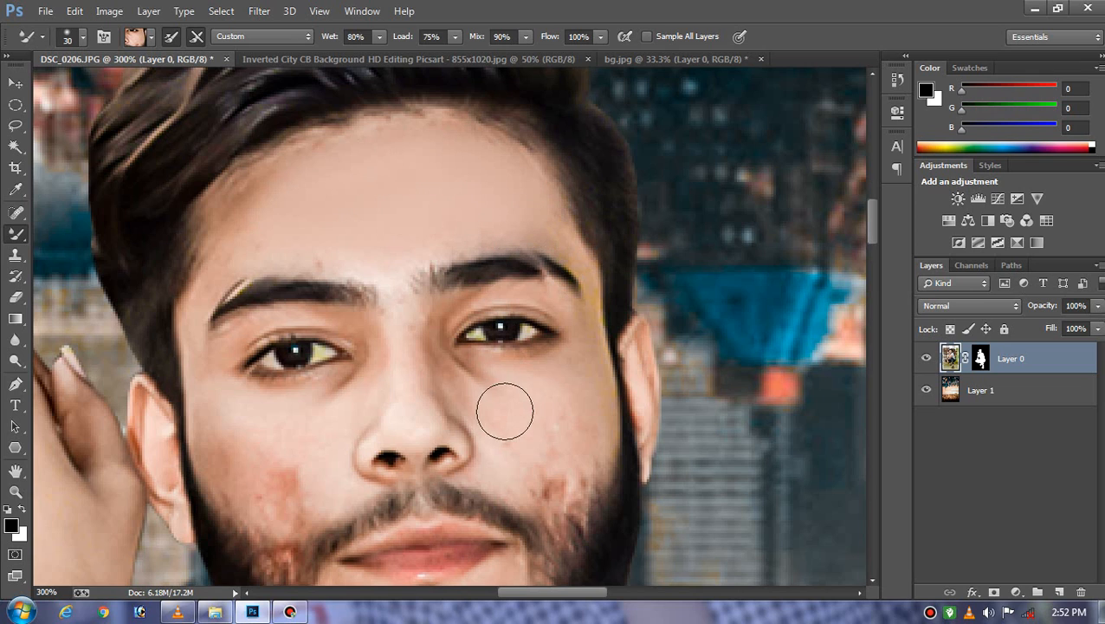
Step: Smooth both cheeks and the skin around the eyebrows with the Mixer Brush, using sizes of 25 px and 15 px
{"action": "key", "text": "bracketleft"}
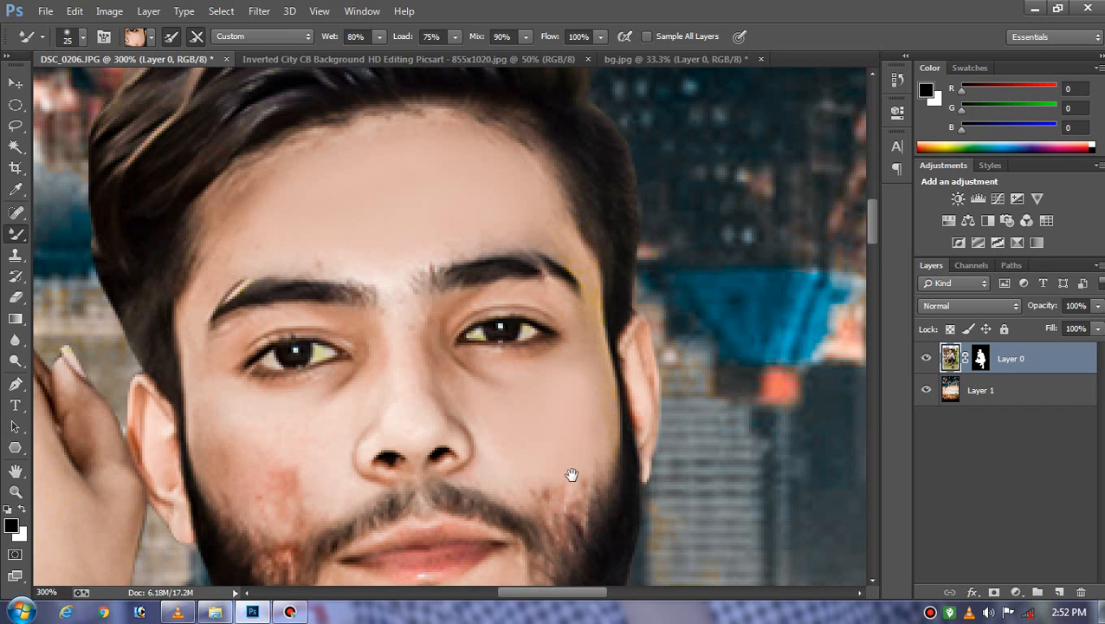
{"action": "left_click_drag", "start_coordinate": [548, 464], "coordinate": [666, 368]}
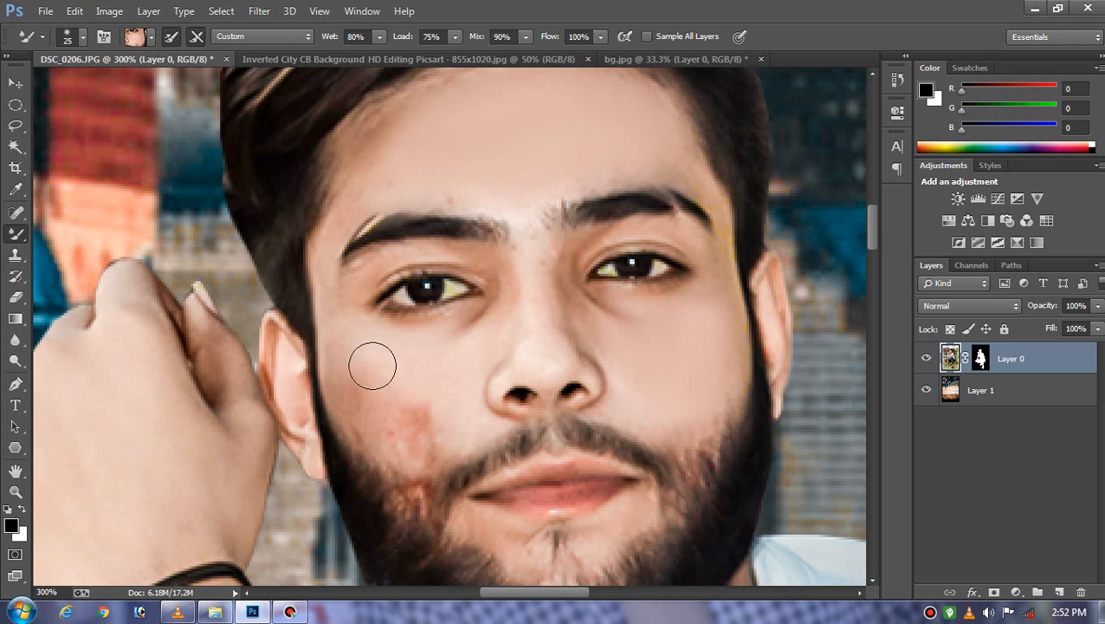
{"action": "mouse_move", "coordinate": [376, 400]}
{"action": "left_mouse_down"}
{"action": "mouse_move", "coordinate": [388, 431]}
{"action": "mouse_move", "coordinate": [428, 415]}
{"action": "mouse_move", "coordinate": [401, 437]}
{"action": "mouse_move", "coordinate": [432, 427]}
{"action": "mouse_move", "coordinate": [417, 453]}
{"action": "mouse_move", "coordinate": [455, 398]}
{"action": "mouse_move", "coordinate": [453, 380]}
{"action": "mouse_move", "coordinate": [489, 376]}
{"action": "mouse_move", "coordinate": [429, 414]}
{"action": "mouse_move", "coordinate": [456, 406]}
{"action": "mouse_move", "coordinate": [449, 430]}
{"action": "mouse_move", "coordinate": [418, 401]}
{"action": "mouse_move", "coordinate": [400, 426]}
{"action": "mouse_move", "coordinate": [449, 428]}
{"action": "left_mouse_up"}
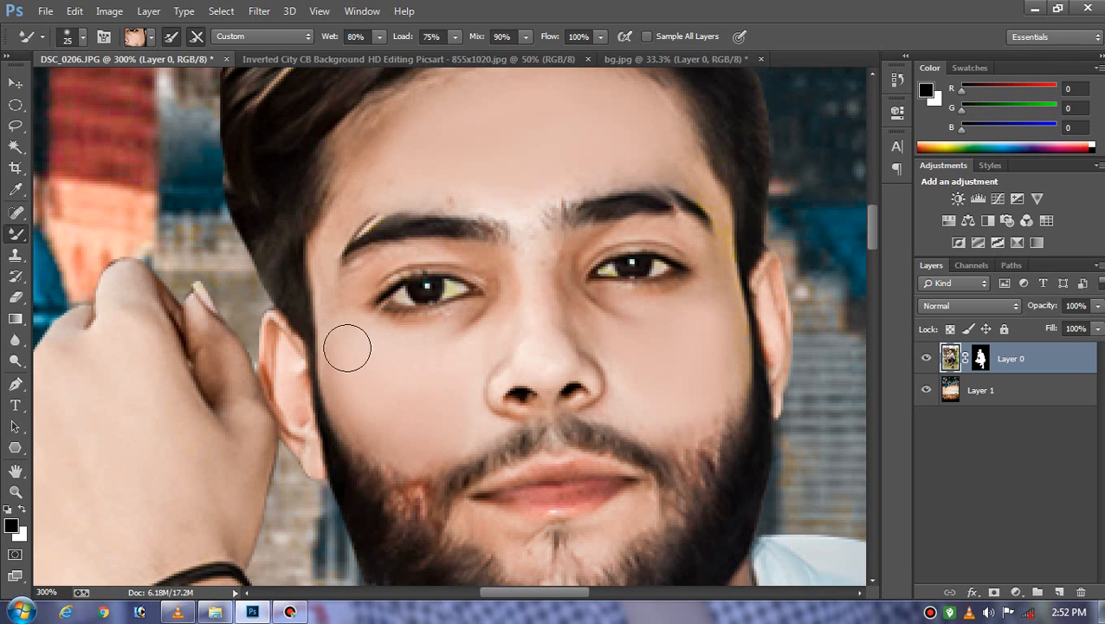
{"action": "left_click_drag", "start_coordinate": [341, 350], "coordinate": [346, 389]}
{"action": "key", "text": "bracketleft"}
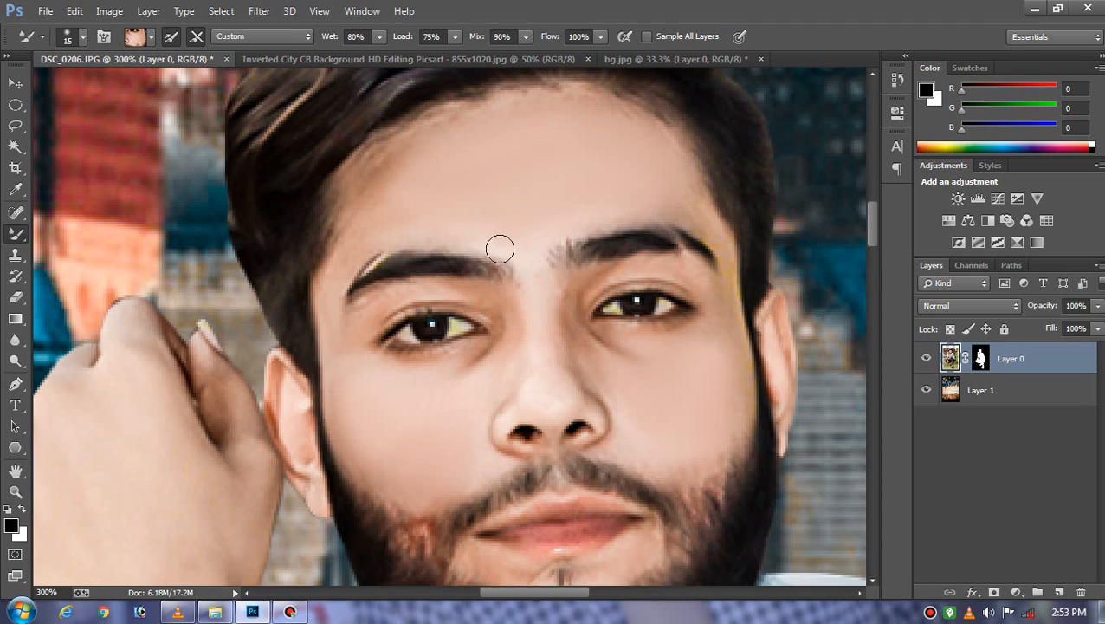
{"action": "key", "text": "bracketright"}
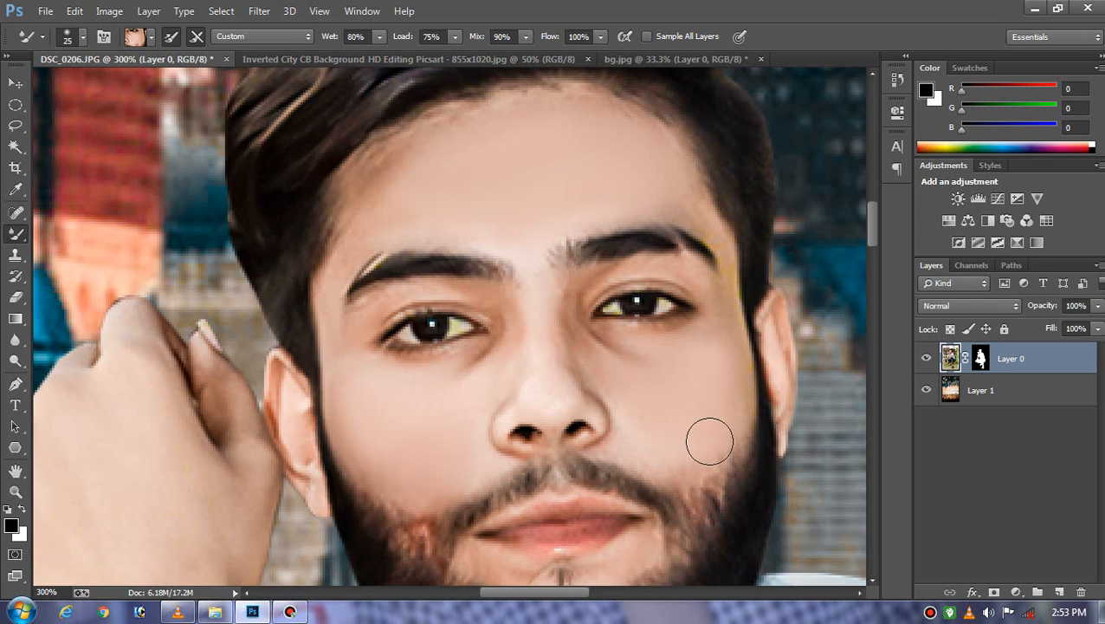
Step: Smooth the skin of the neck below the beard with the Mixer Brush at 25 px
{"action": "scroll", "coordinate": [519, 413], "scroll_direction": "down", "scroll_amount": 2}
{"action": "scroll", "coordinate": [519, 413], "scroll_direction": "down", "scroll_amount": 5}
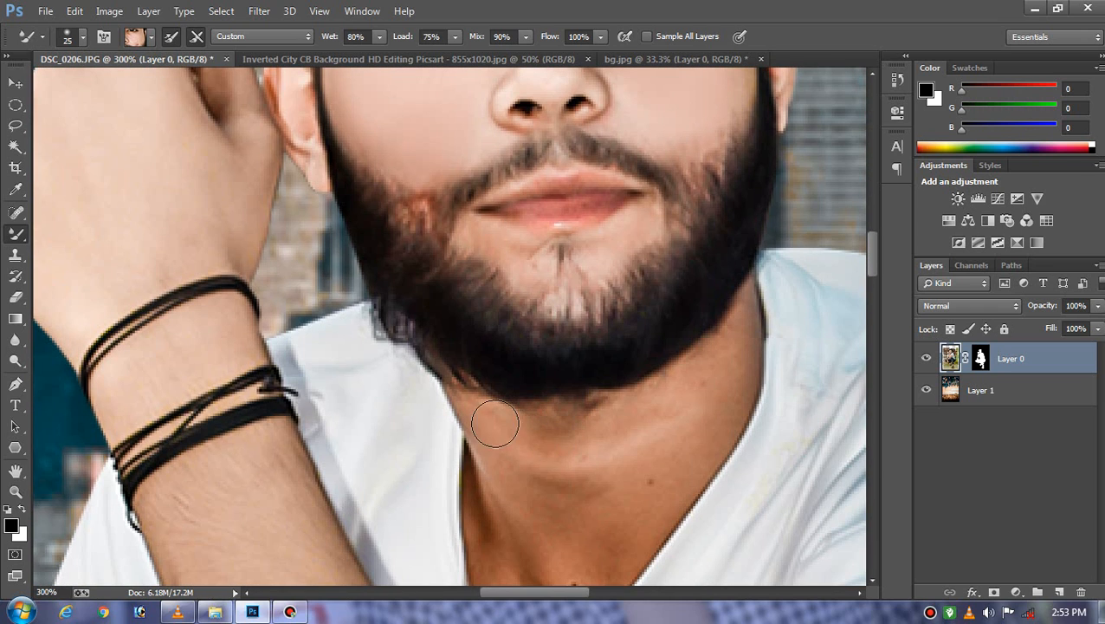
{"action": "scroll", "coordinate": [519, 455], "scroll_direction": "down", "scroll_amount": 1}
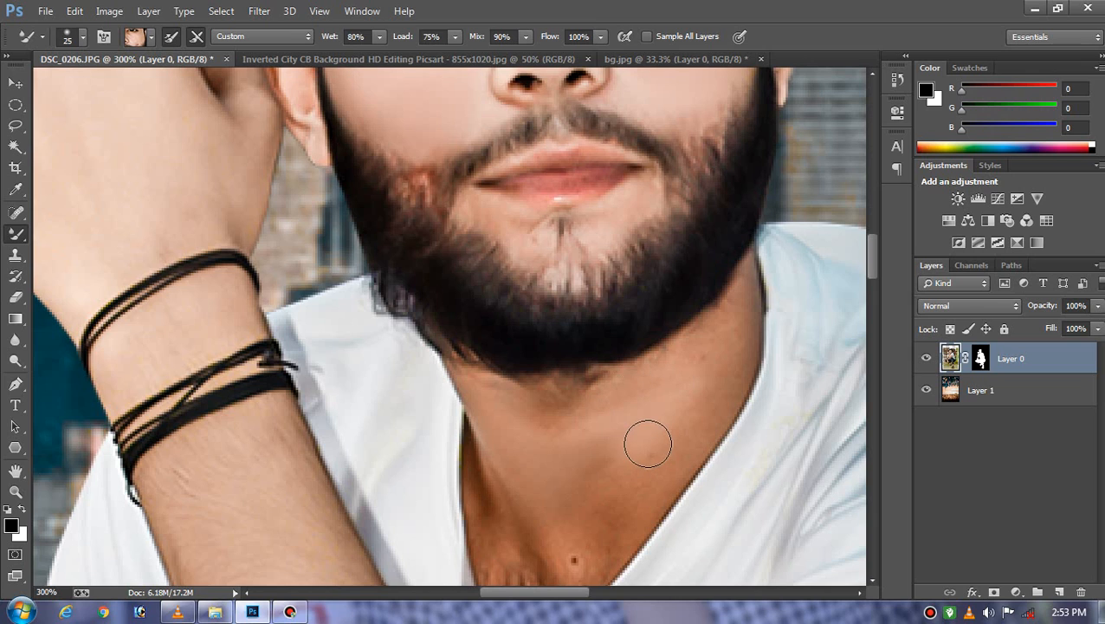
{"action": "scroll", "coordinate": [605, 489], "scroll_direction": "down", "scroll_amount": 3}
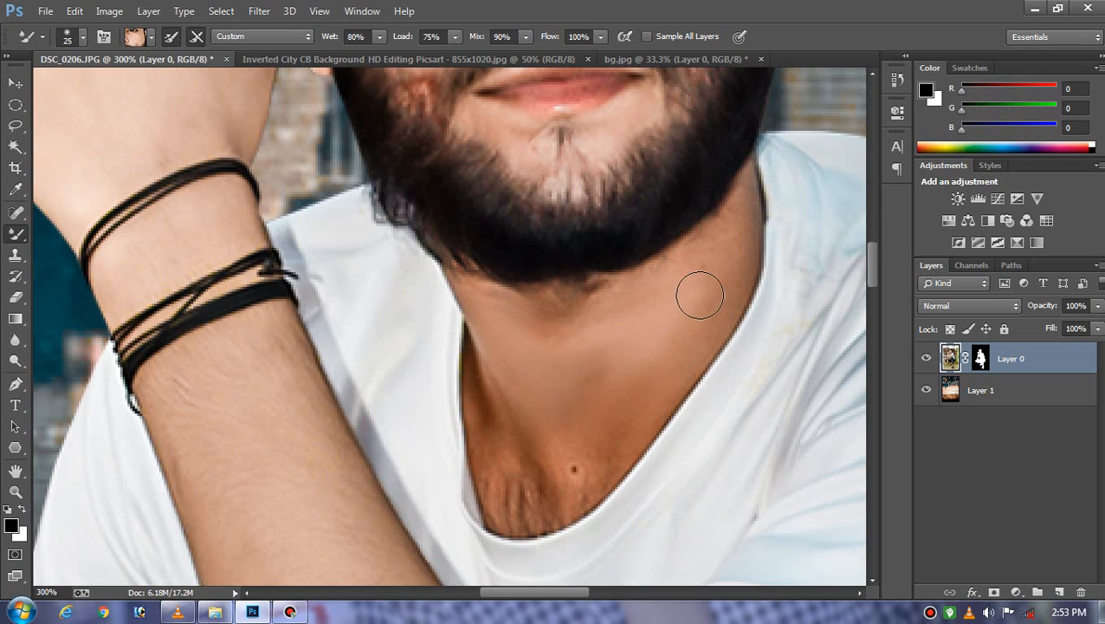
{"action": "left_click_drag", "start_coordinate": [700, 295], "coordinate": [699, 294]}
Step: Inspect the retouched man within the full composite, checking the legs, ground, arms and face
{"action": "key", "text": "ctrl+minus"}
{"action": "key", "text": "ctrl+minus"}
{"action": "key", "text": "ctrl+minus"}
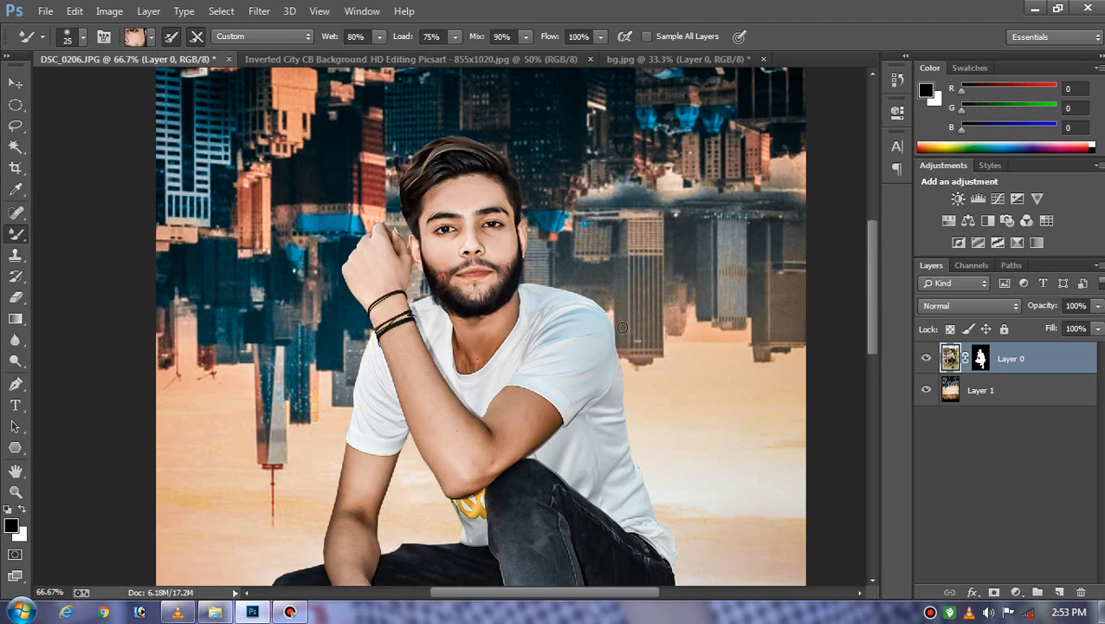
{"action": "scroll", "coordinate": [593, 320], "scroll_direction": "up", "scroll_amount": 1}
{"action": "key", "text": "ctrl+minus"}
{"action": "key", "text": "ctrl+minus"}
{"action": "key", "text": "ctrl+minus"}
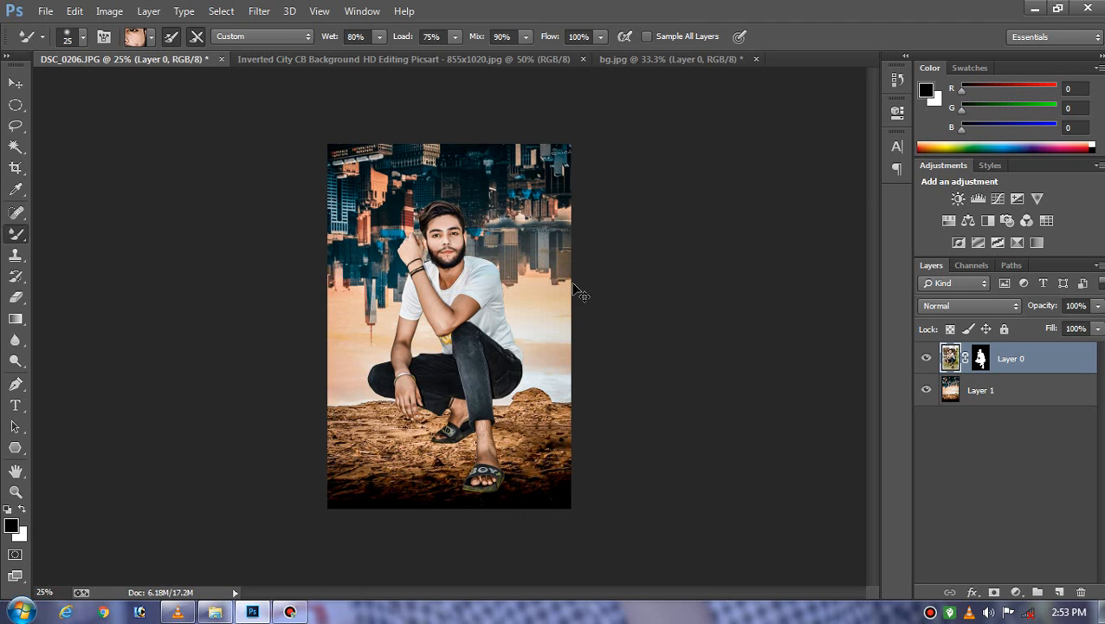
{"action": "key", "text": "ctrl+plus"}
{"action": "key", "text": "ctrl+plus"}
{"action": "key", "text": "ctrl+plus"}
{"action": "scroll", "coordinate": [520, 320], "scroll_direction": "down", "scroll_amount": 3}
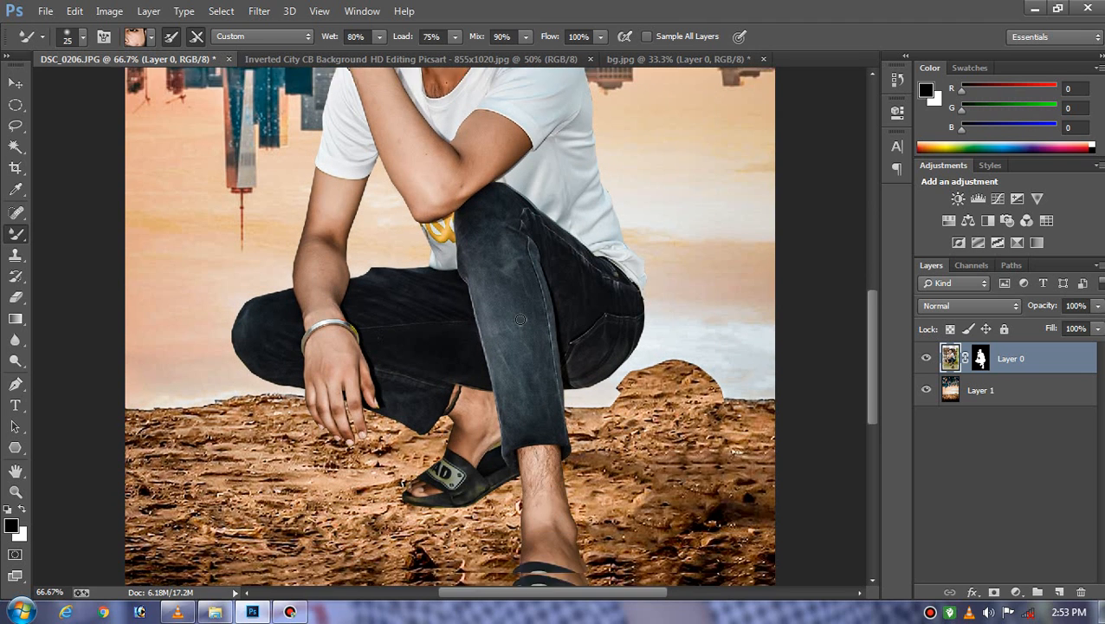
{"action": "scroll", "coordinate": [520, 320], "scroll_direction": "down", "scroll_amount": 2}
{"action": "scroll", "coordinate": [520, 320], "scroll_direction": "up", "scroll_amount": 6}
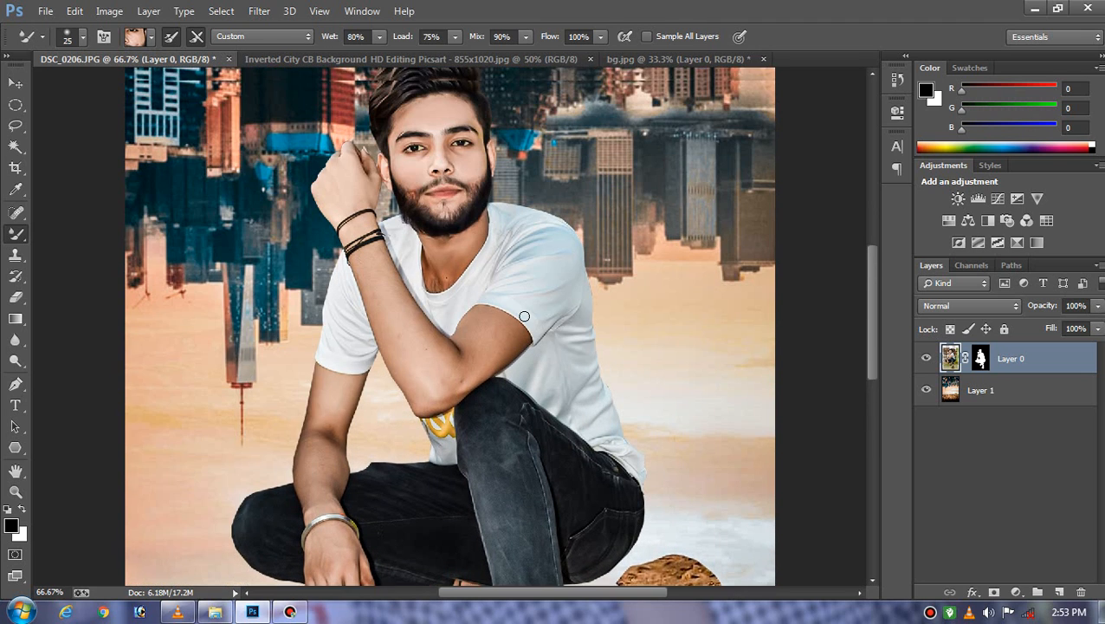
{"action": "key", "text": "ctrl+plus"}
{"action": "key", "text": "ctrl+plus"}
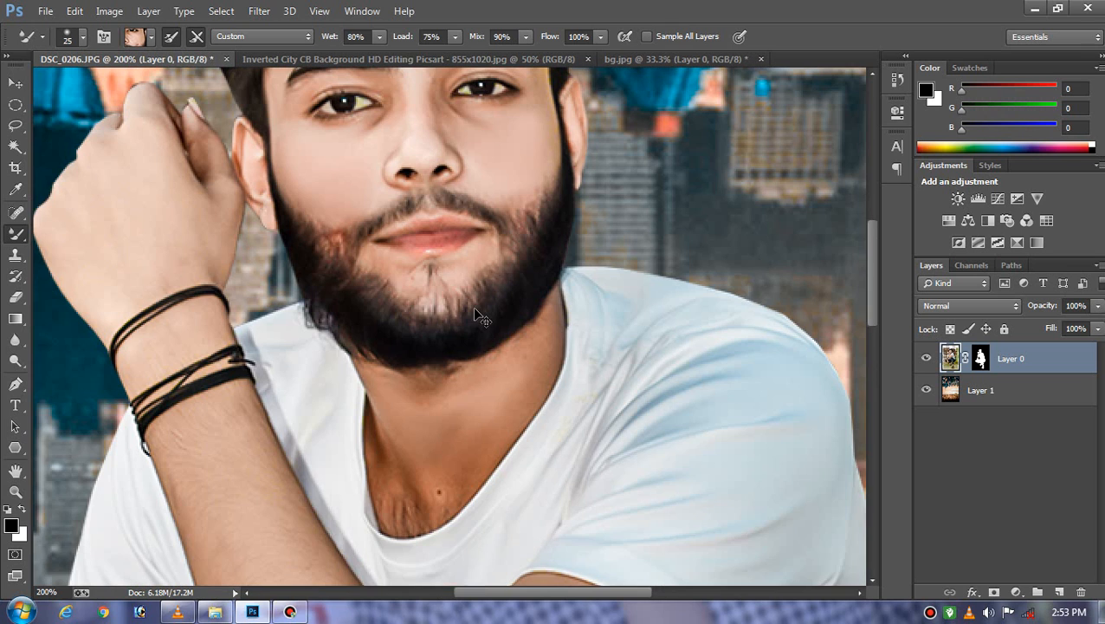
{"action": "scroll", "coordinate": [388, 297], "scroll_direction": "up", "scroll_amount": 2}
{"action": "scroll", "coordinate": [390, 299], "scroll_direction": "up", "scroll_amount": 3}
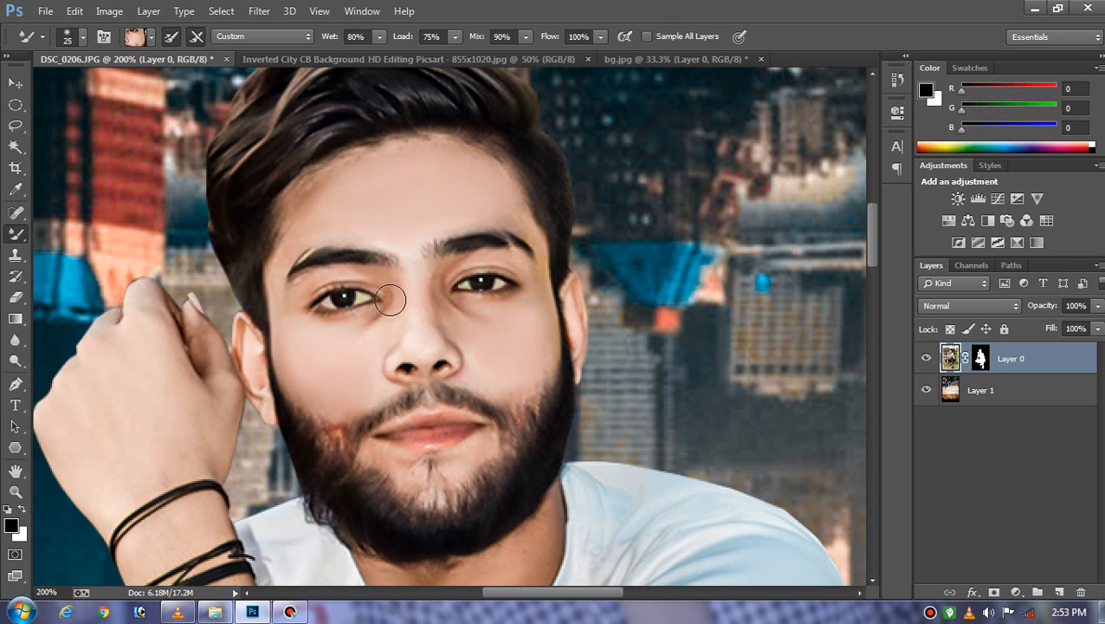
Step: Switch to the regular Brush tool and set it to 9% opacity and a 45 px size for the face
{"action": "right_click", "coordinate": [22, 238]}
{"action": "left_click", "coordinate": [64, 246]}
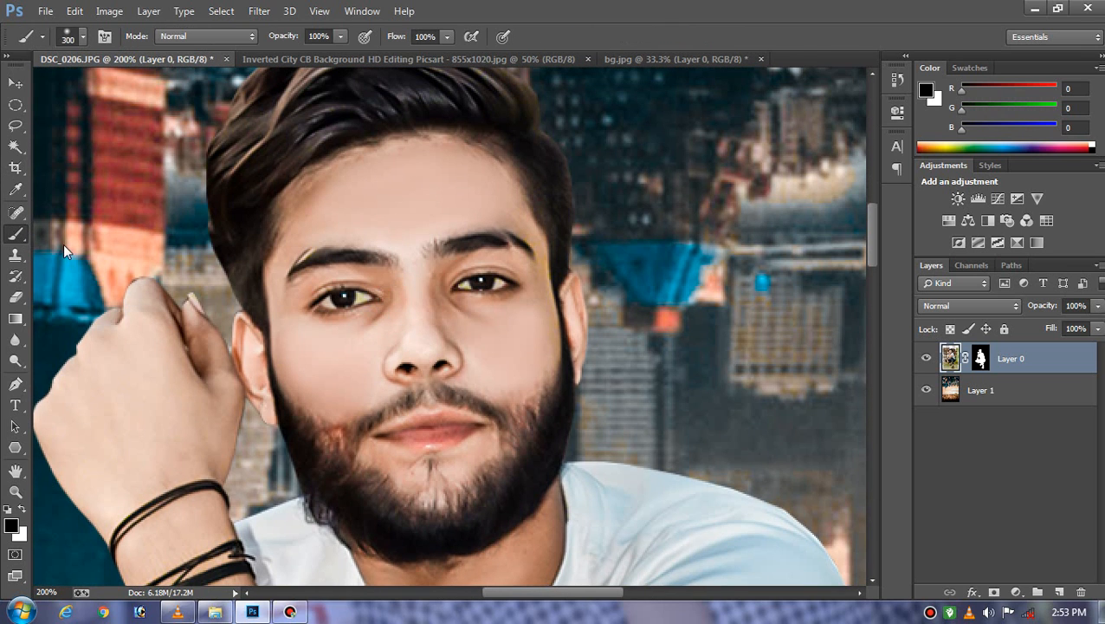
{"action": "right_click", "coordinate": [18, 232]}
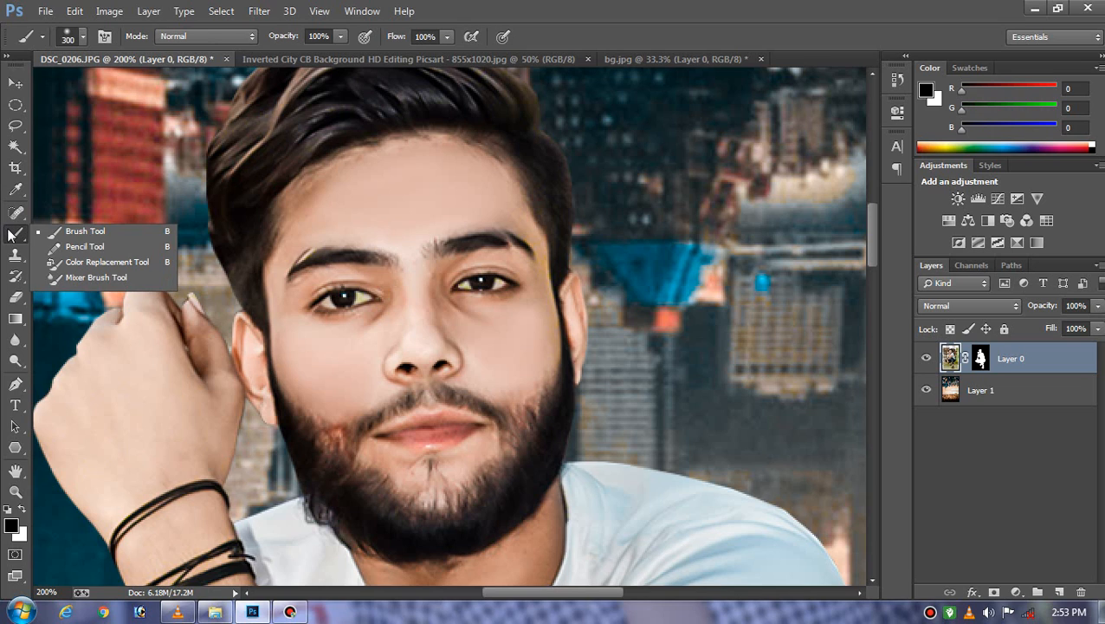
{"action": "left_click", "coordinate": [74, 227]}
{"action": "left_click", "coordinate": [342, 37]}
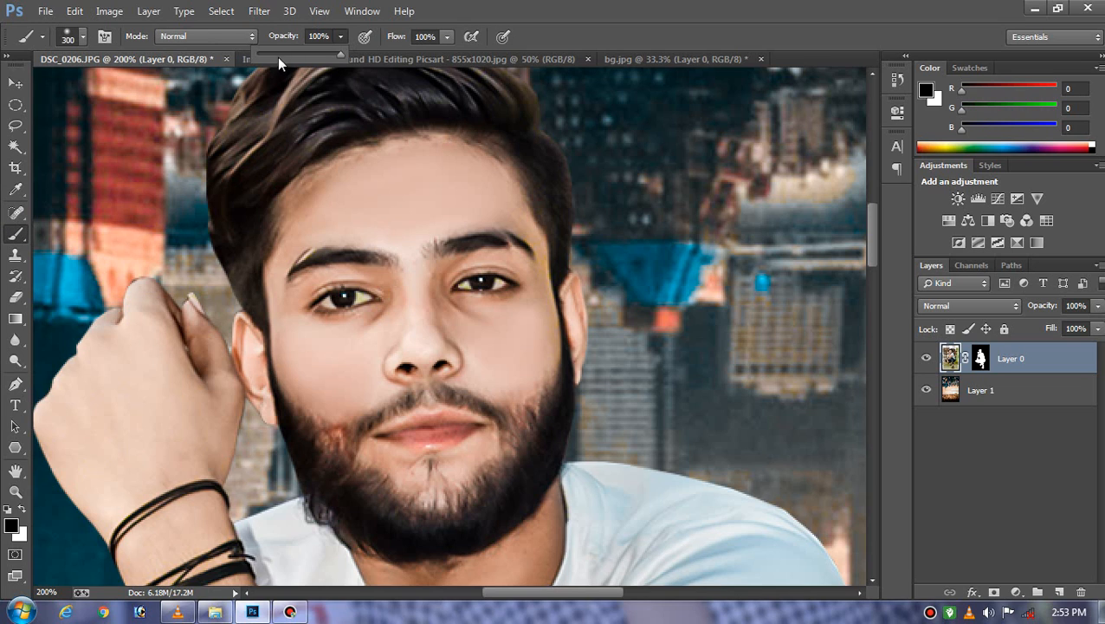
{"action": "left_click_drag", "start_coordinate": [280, 51], "coordinate": [267, 58]}
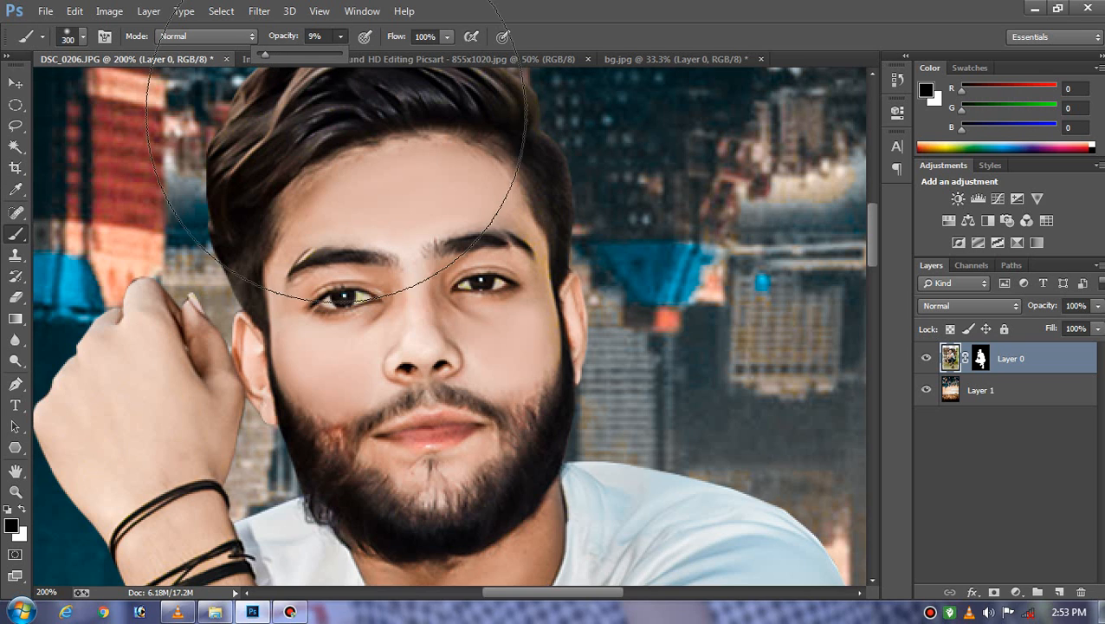
{"action": "key", "text": "ctrl+plus"}
{"action": "key", "text": "bracketleft"}
{"action": "key", "text": "bracketleft"}
{"action": "key", "text": "bracketleft"}
{"action": "key", "text": "bracketleft"}
{"action": "key", "text": "bracketleft"}
{"action": "key", "text": "bracketleft"}
{"action": "key", "text": "bracketleft"}
{"action": "key", "text": "bracketleft"}
{"action": "key", "text": "bracketleft"}
{"action": "key", "text": "bracketleft"}
{"action": "key", "text": "bracketleft"}
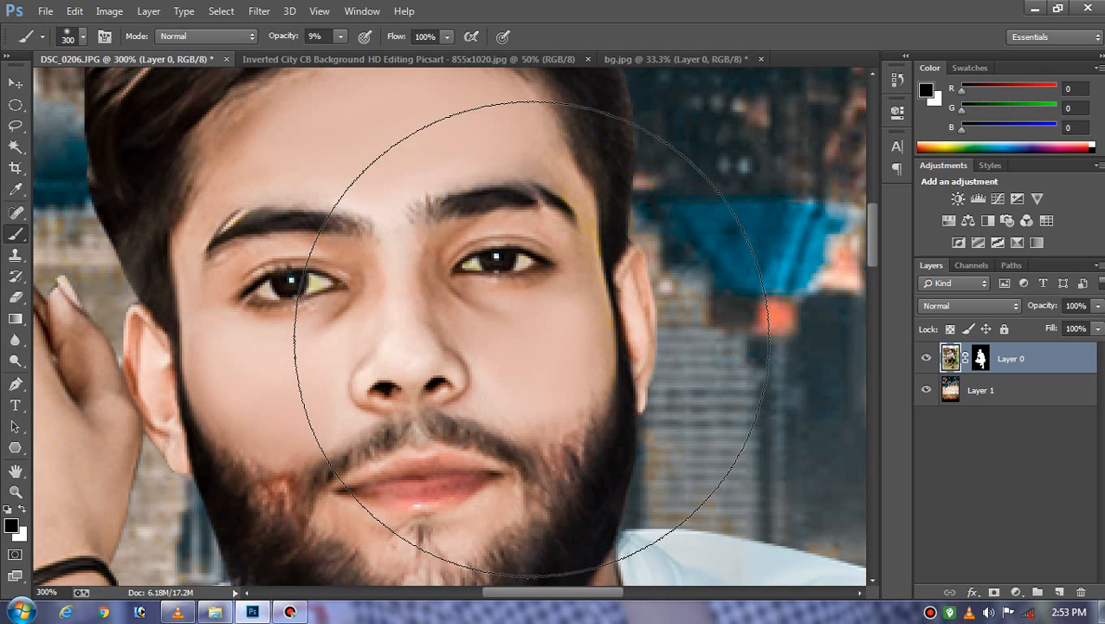
{"action": "key", "text": "bracketleft"}
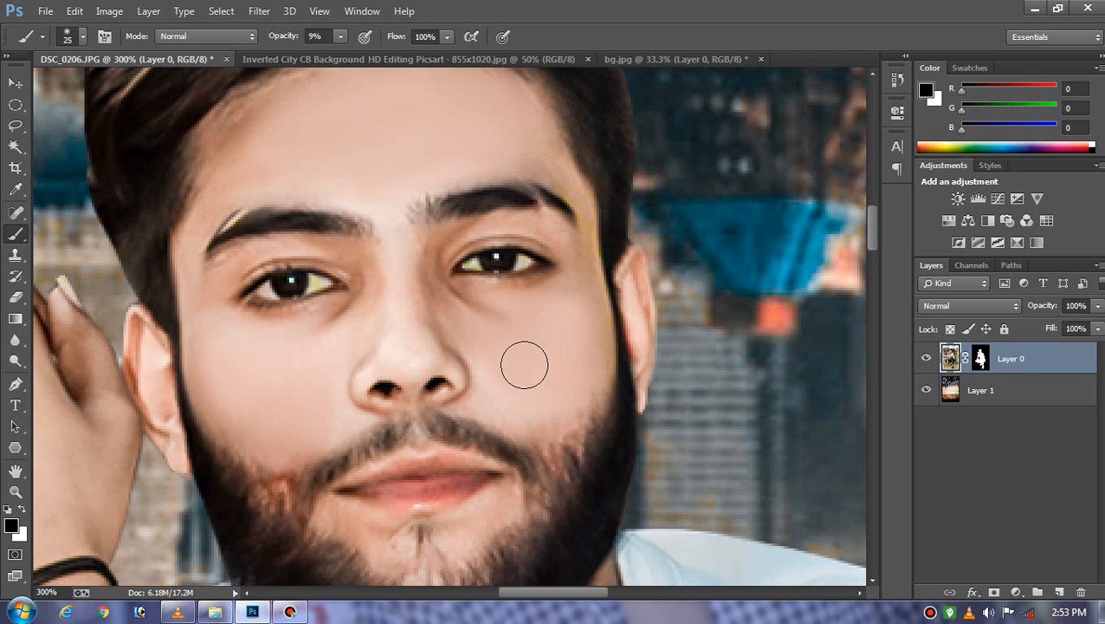
{"action": "key", "text": "bracketright"}
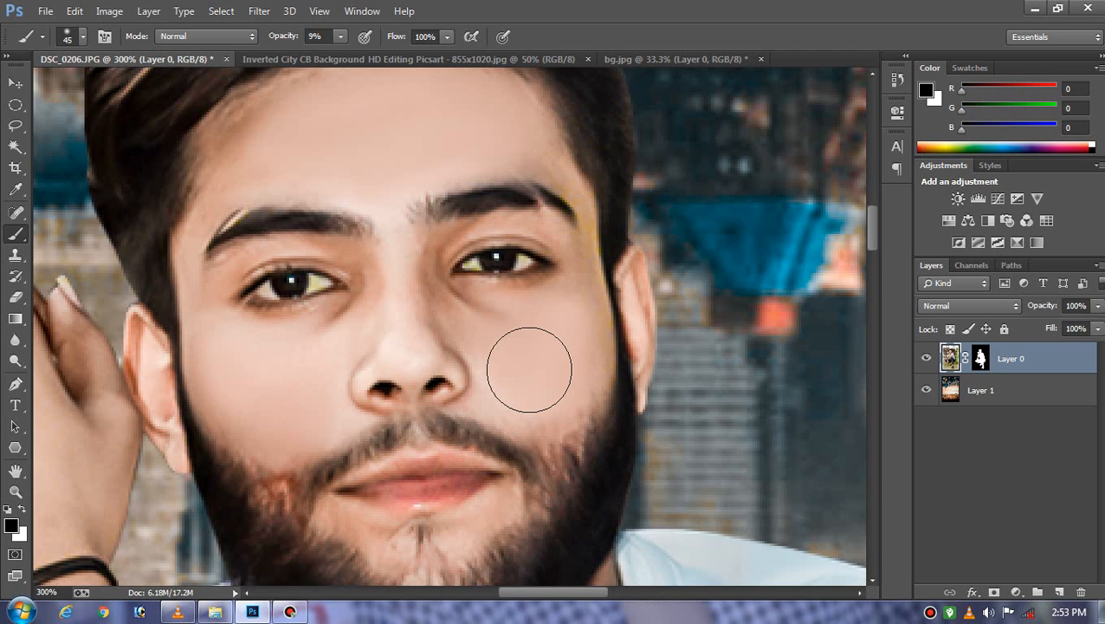
{"action": "left_click", "coordinate": [81, 38]}
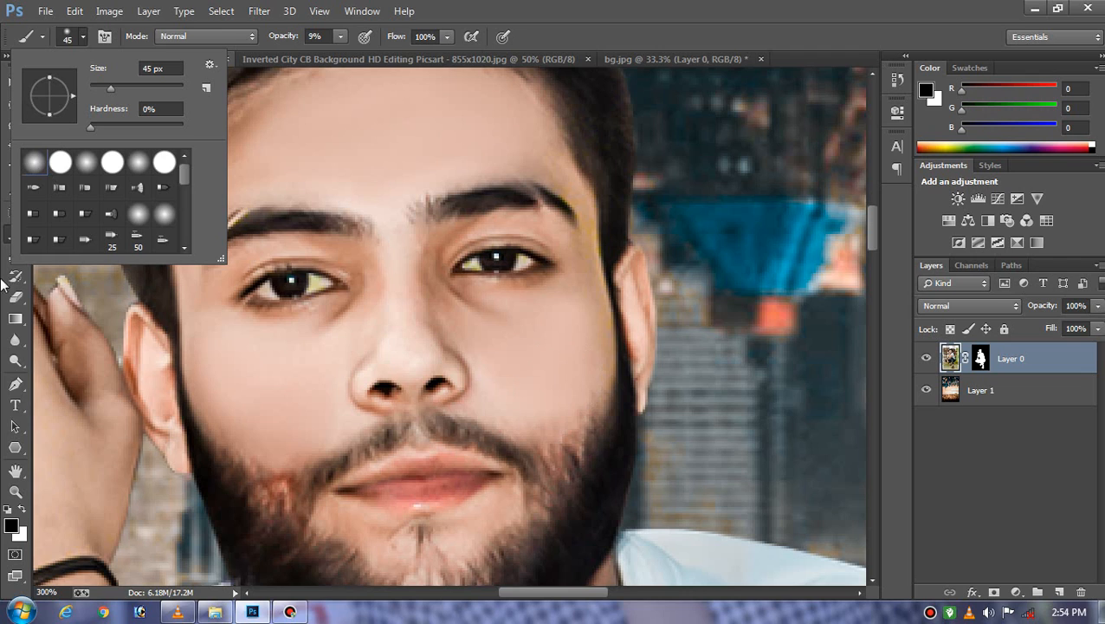
{"action": "left_click", "coordinate": [81, 37]}
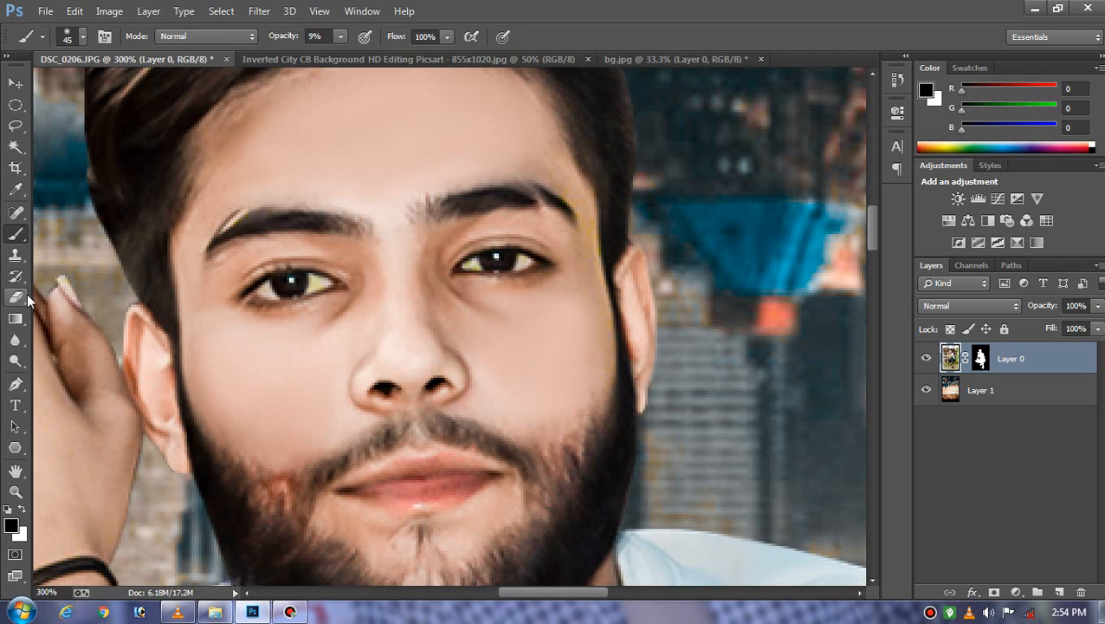
Step: Spot-heal the cheek above the beard and clone nearby beard texture over the red blemish beside the mouth corner with the Clone Stamp
{"action": "left_click", "coordinate": [17, 214]}
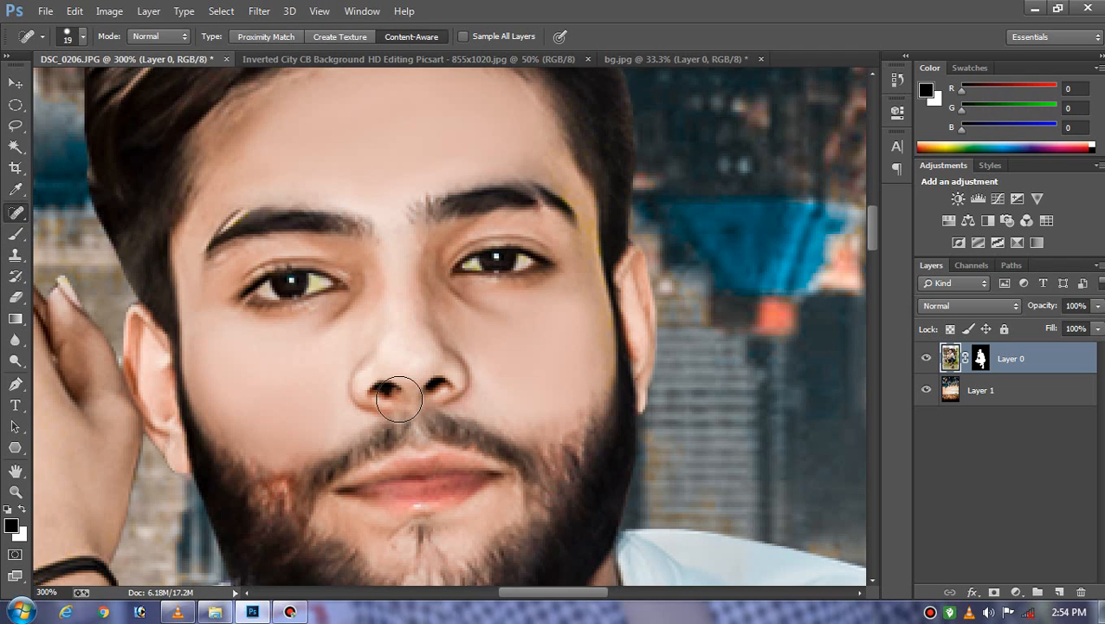
{"action": "left_click", "coordinate": [568, 410]}
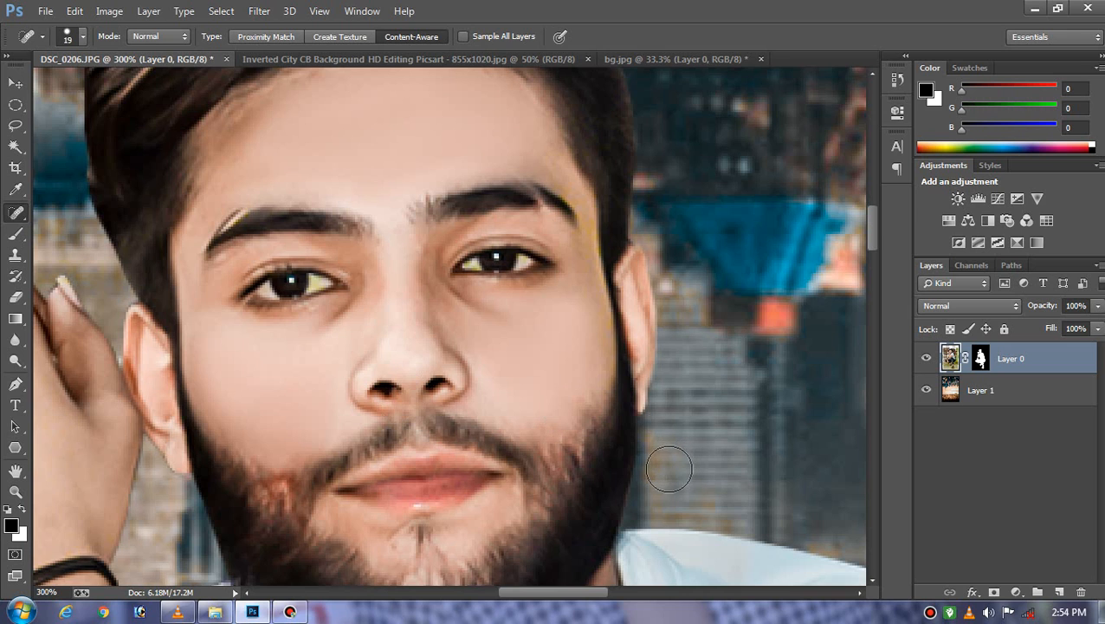
{"action": "left_click", "coordinate": [16, 256]}
{"action": "left_click_drag", "start_coordinate": [320, 430], "coordinate": [314, 309]}
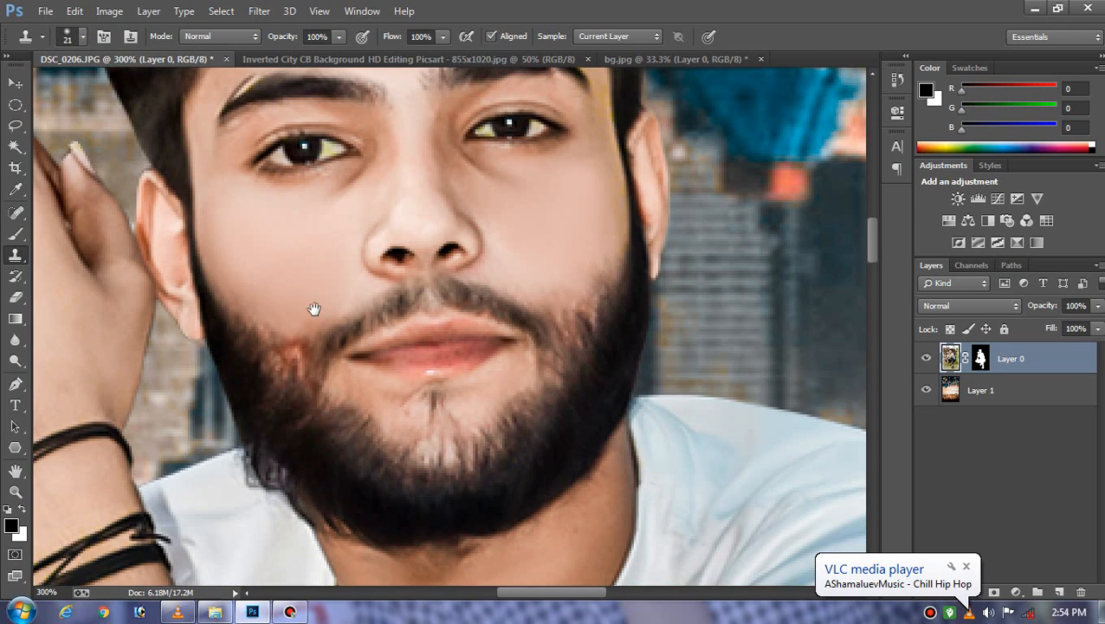
{"action": "left_click", "coordinate": [255, 337], "text": "alt"}
{"action": "mouse_move", "coordinate": [289, 357]}
{"action": "left_mouse_down"}
{"action": "mouse_move", "coordinate": [276, 355]}
{"action": "mouse_move", "coordinate": [319, 390]}
{"action": "left_mouse_up"}
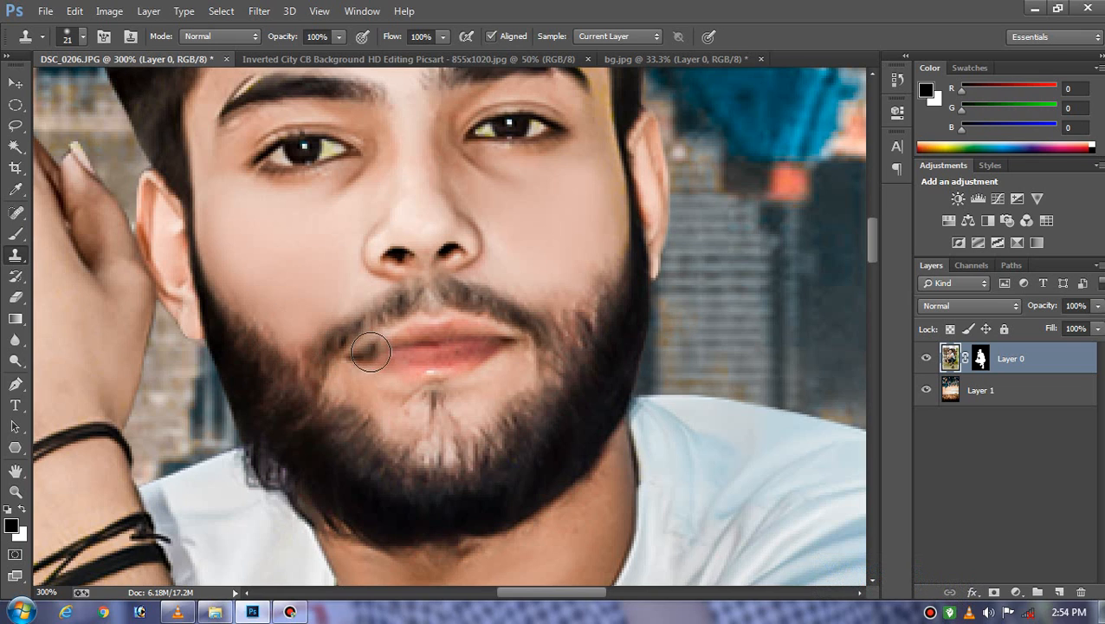
{"action": "left_click_drag", "start_coordinate": [371, 352], "coordinate": [359, 345]}
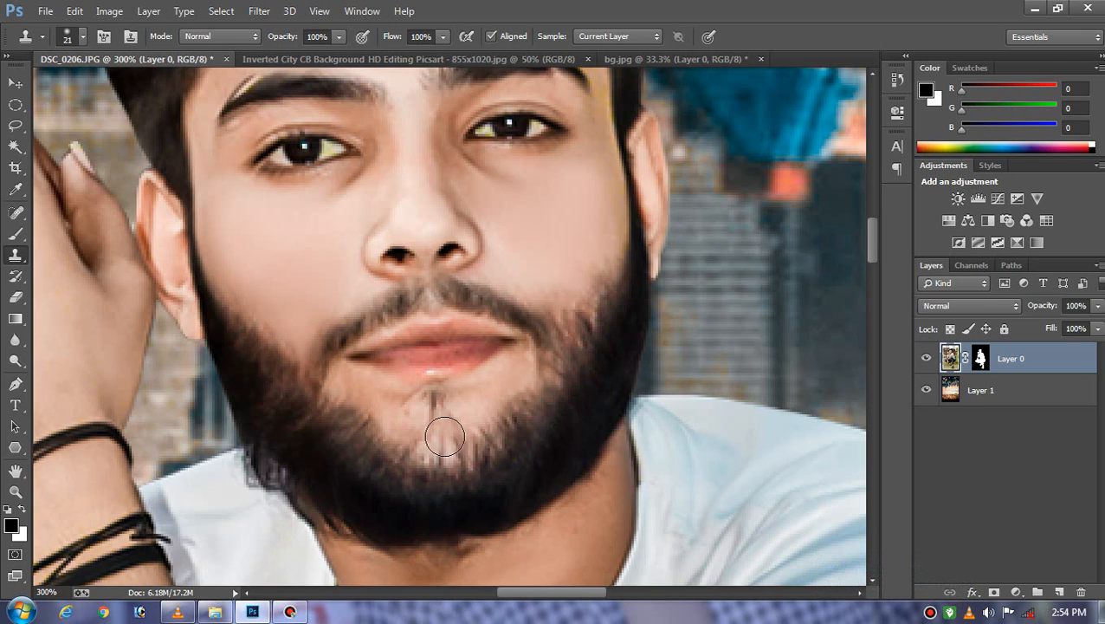
Step: Touch up the chin beard below the lower lip with the Clone Stamp and review the full composite
{"action": "left_click", "coordinate": [319, 379]}
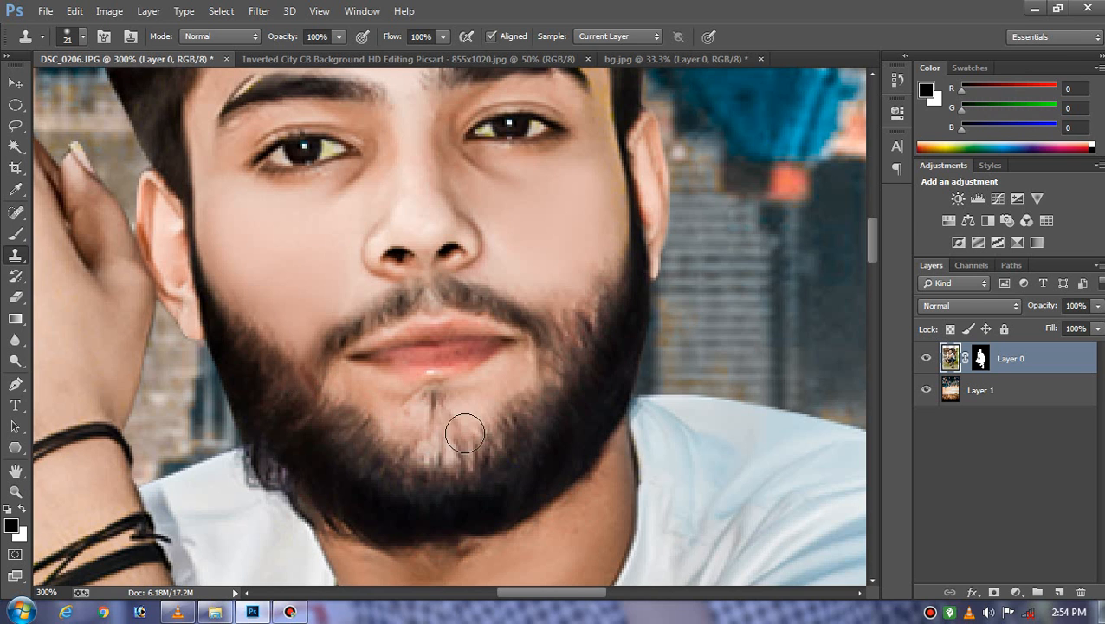
{"action": "key", "text": "ctrl+minus"}
{"action": "key", "text": "ctrl+minus"}
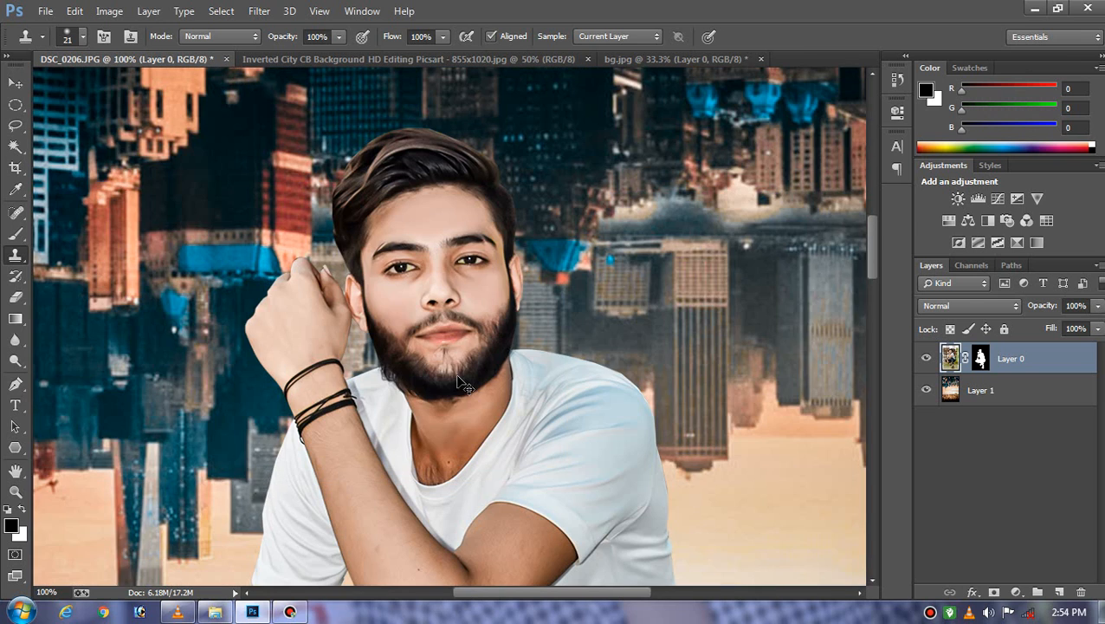
{"action": "key", "text": "ctrl+minus"}
{"action": "key", "text": "ctrl+minus"}
{"action": "key", "text": "ctrl+minus"}
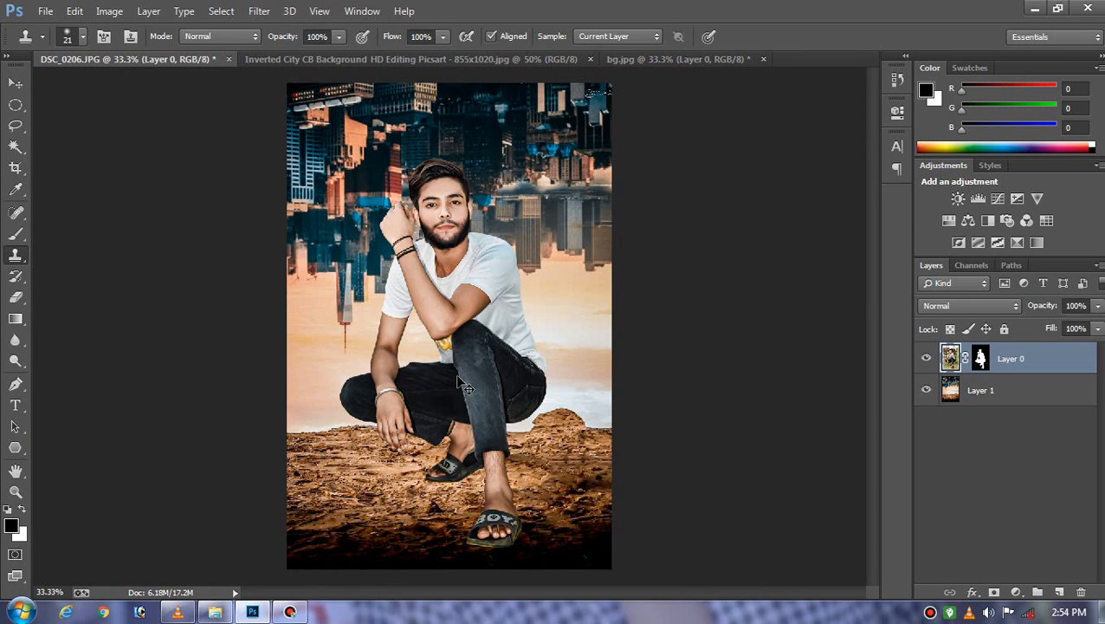
{"action": "key", "text": "ctrl+minus"}
Step: Apply a Brightness/Contrast adjustment with a very slight contrast change to the man's layer
{"action": "left_click", "coordinate": [15, 84]}
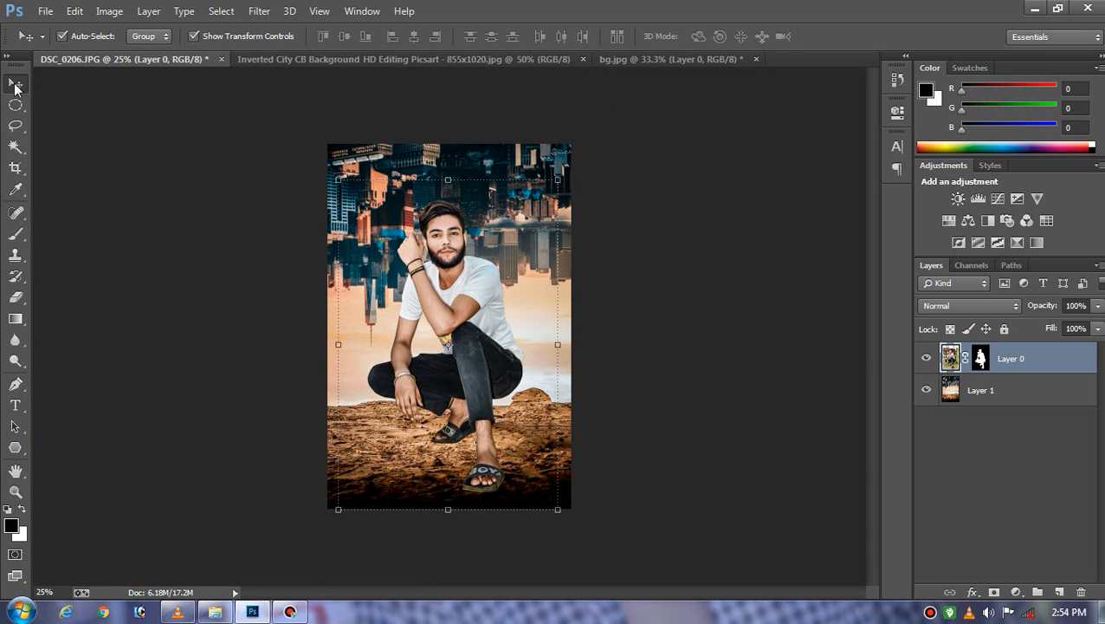
{"action": "left_click", "coordinate": [112, 10]}
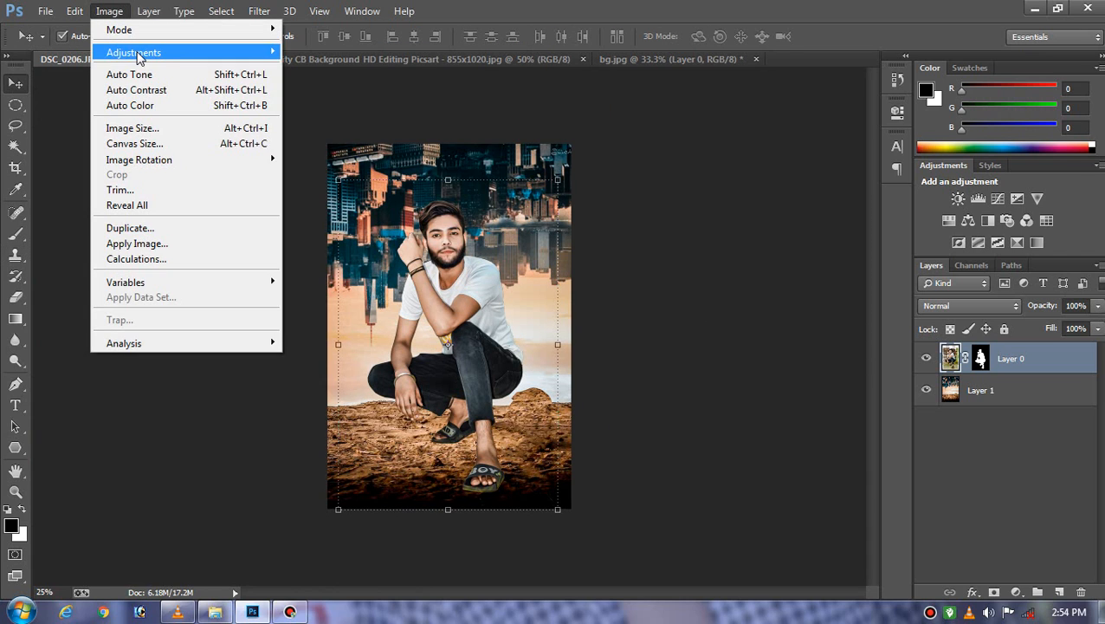
{"action": "mouse_move", "coordinate": [140, 54]}
{"action": "left_click", "coordinate": [343, 52]}
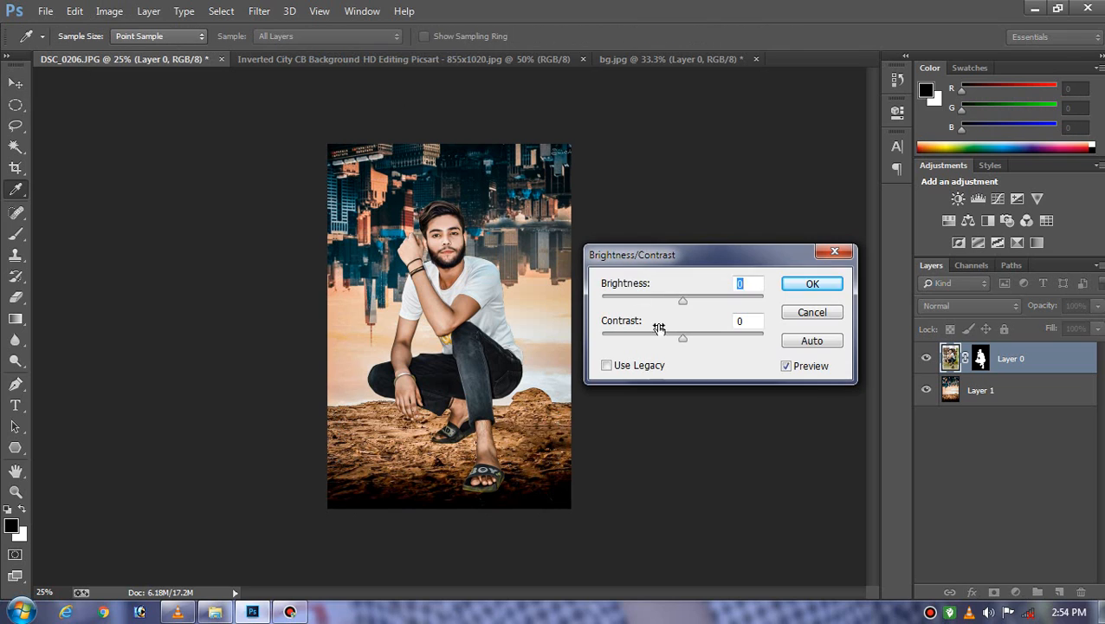
{"action": "left_click_drag", "start_coordinate": [685, 338], "coordinate": [686, 338]}
{"action": "left_click", "coordinate": [813, 283]}
{"action": "key", "text": "v"}
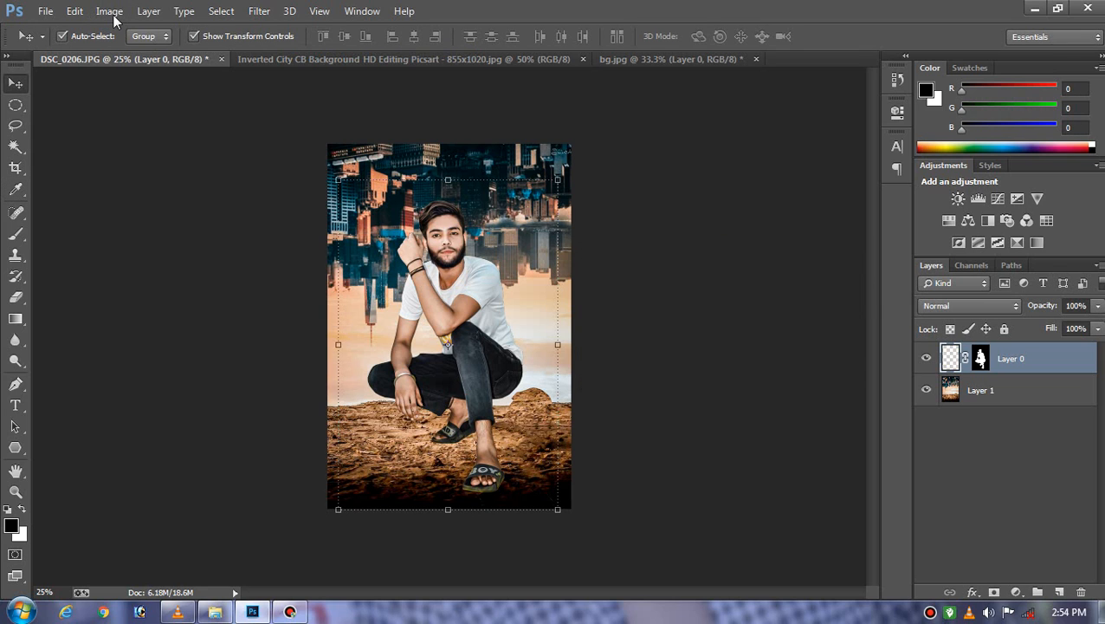
Step: Apply Shadows/Highlights to the man's layer with Shadows at 5% and Highlights at 3%
{"action": "left_click", "coordinate": [111, 12]}
{"action": "mouse_move", "coordinate": [148, 50]}
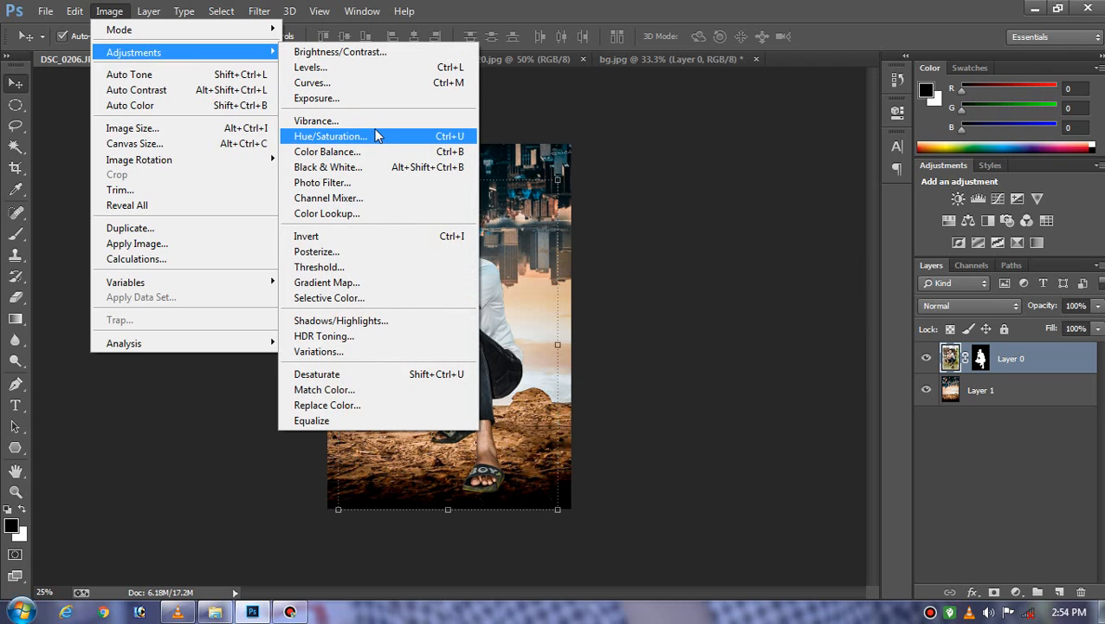
{"action": "left_click", "coordinate": [390, 322]}
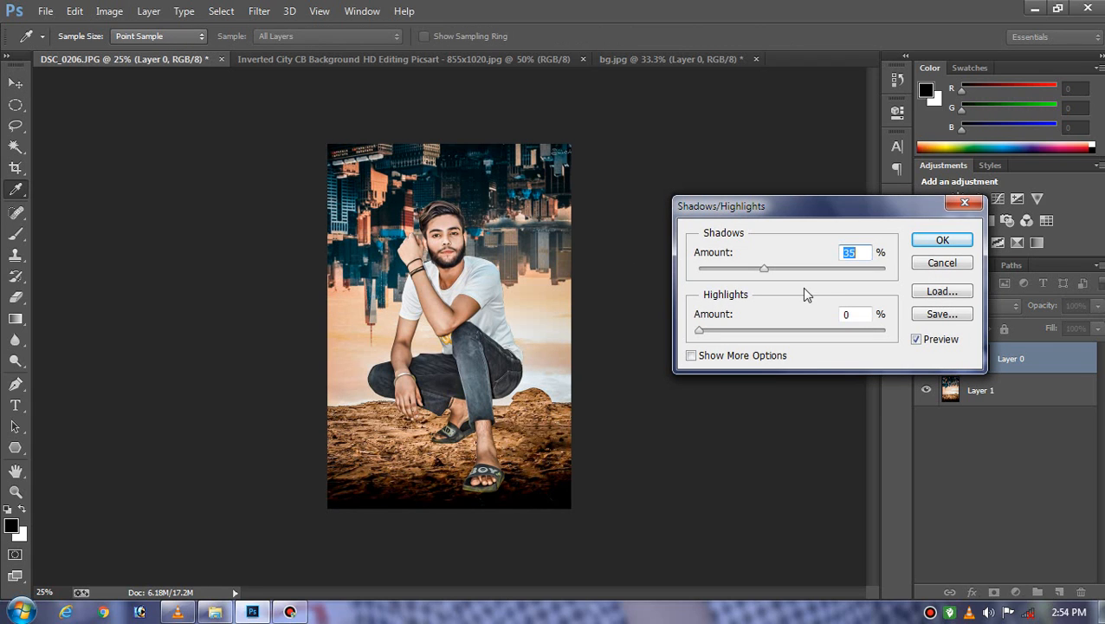
{"action": "left_click_drag", "start_coordinate": [718, 273], "coordinate": [689, 273]}
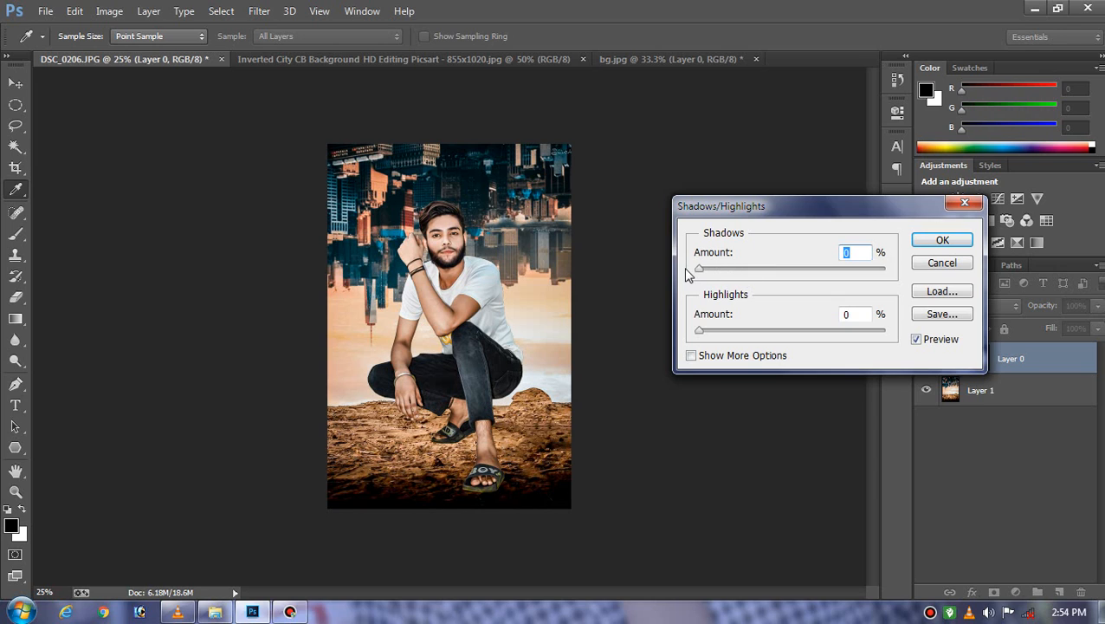
{"action": "left_click", "coordinate": [707, 269]}
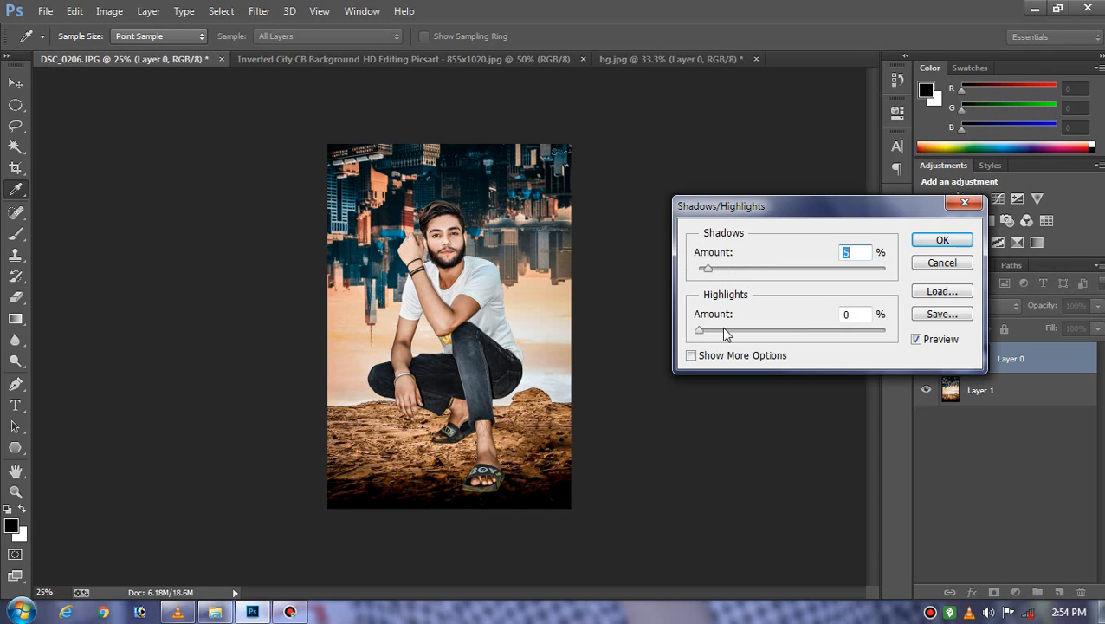
{"action": "left_click_drag", "start_coordinate": [721, 330], "coordinate": [725, 332]}
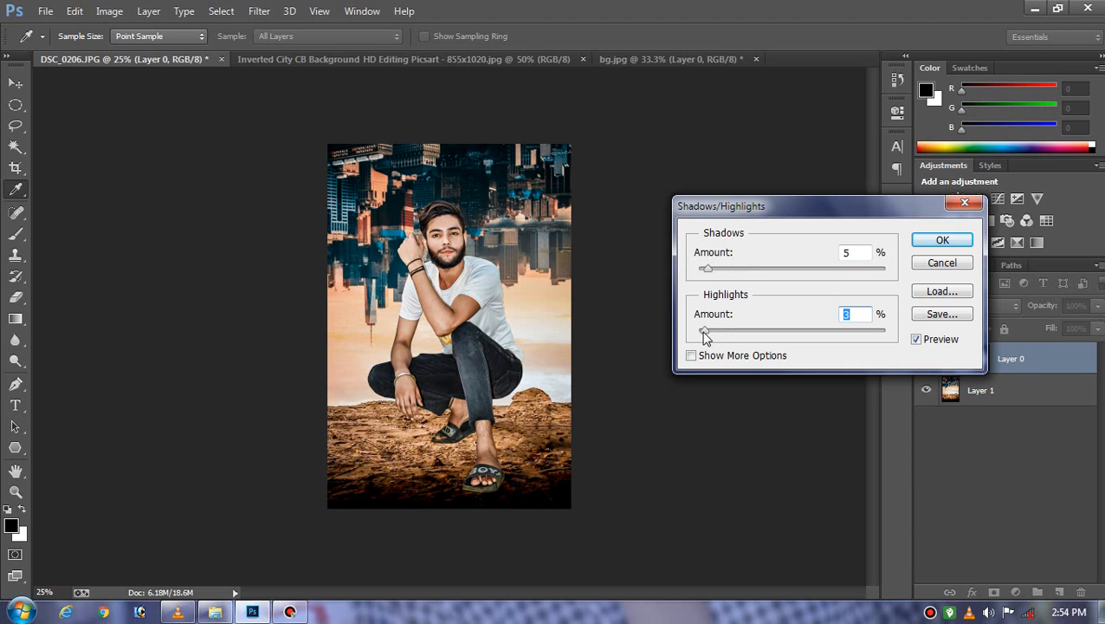
{"action": "left_click", "coordinate": [943, 242]}
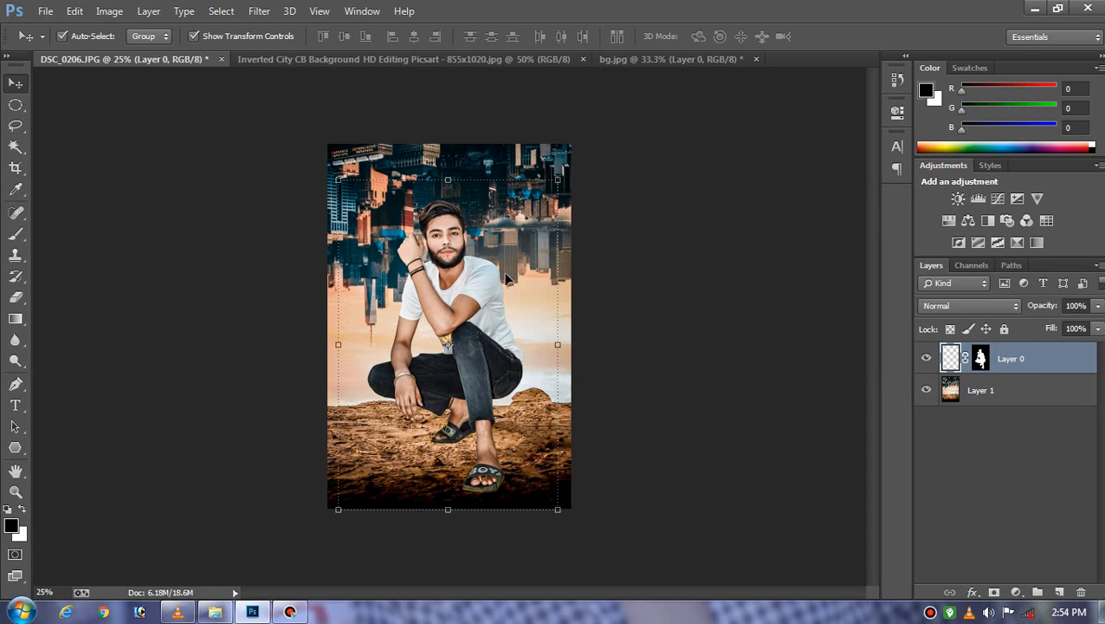
Step: Merge the man's layer down onto the background layer and flatten the image
{"action": "right_click", "coordinate": [1021, 358]}
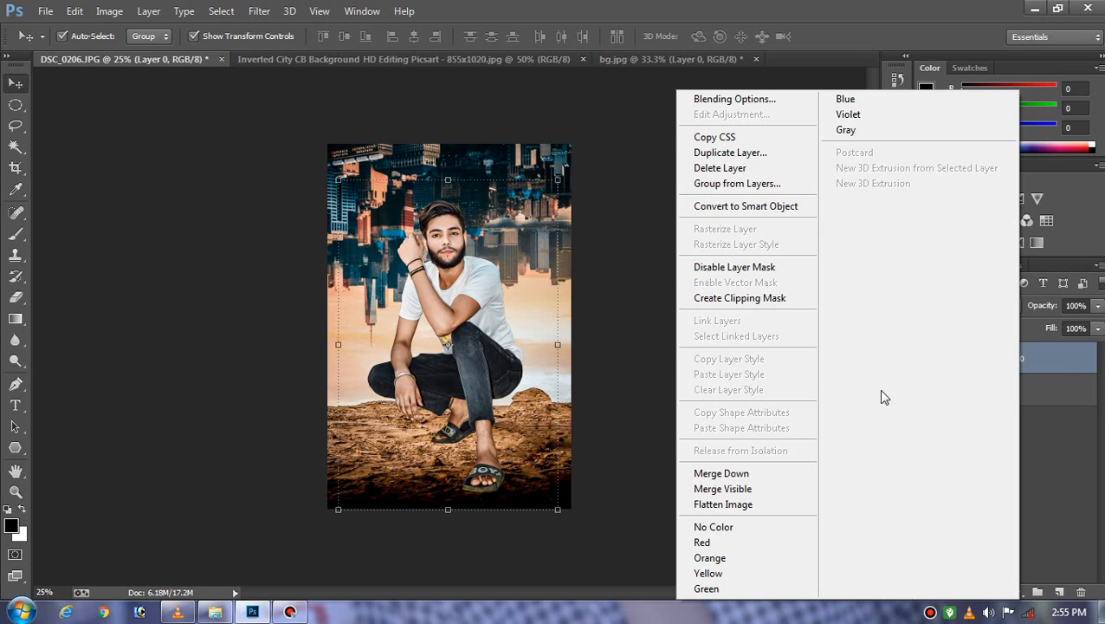
{"action": "left_click", "coordinate": [741, 471]}
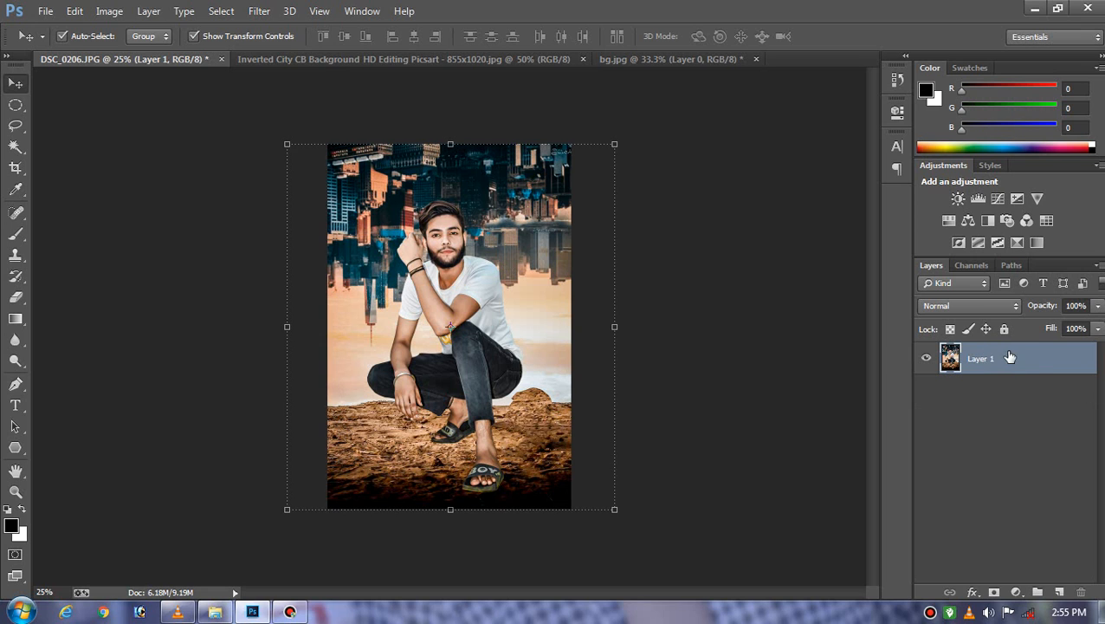
{"action": "right_click", "coordinate": [1010, 357]}
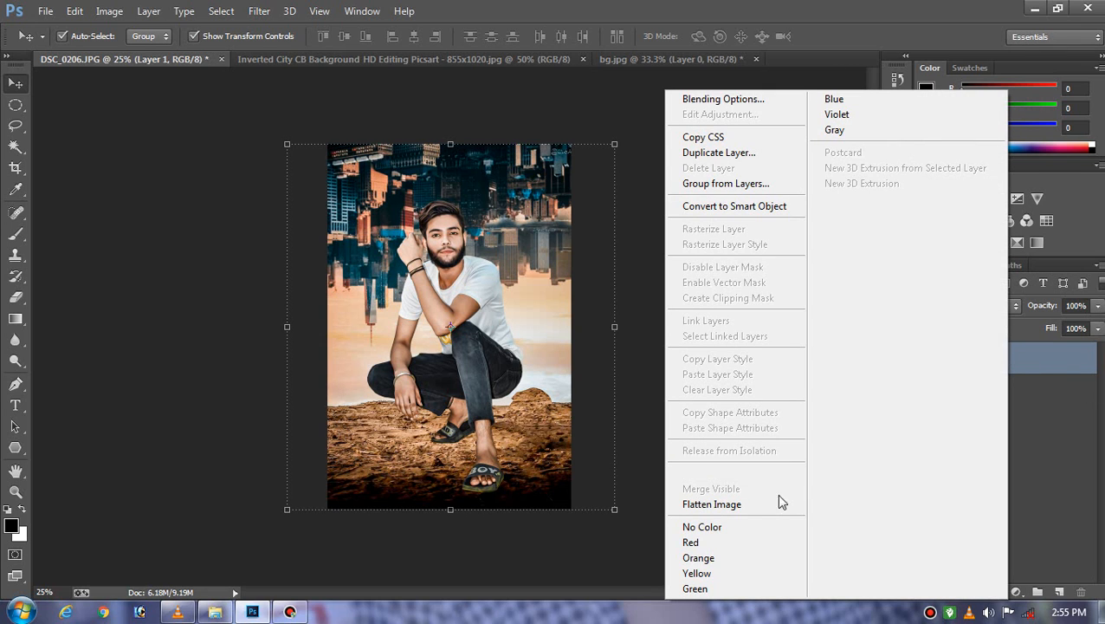
{"action": "left_click", "coordinate": [712, 503]}
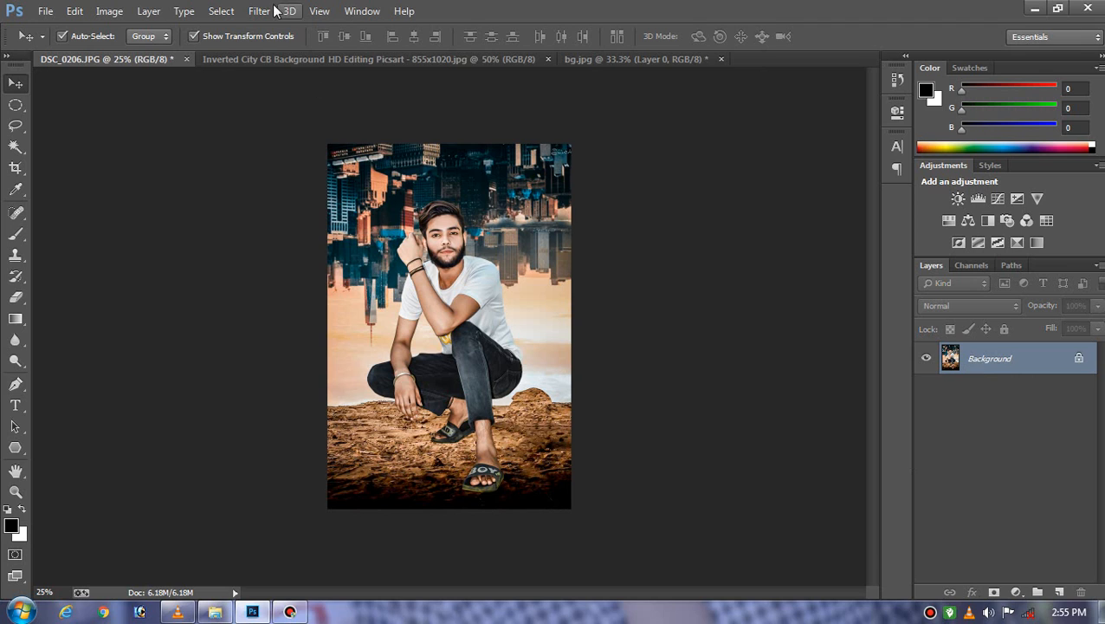
Step: Open the flattened image in the Camera Raw Filter and add a post-crop vignette with Amount -21 and Midpoint 47
{"action": "left_click", "coordinate": [269, 10]}
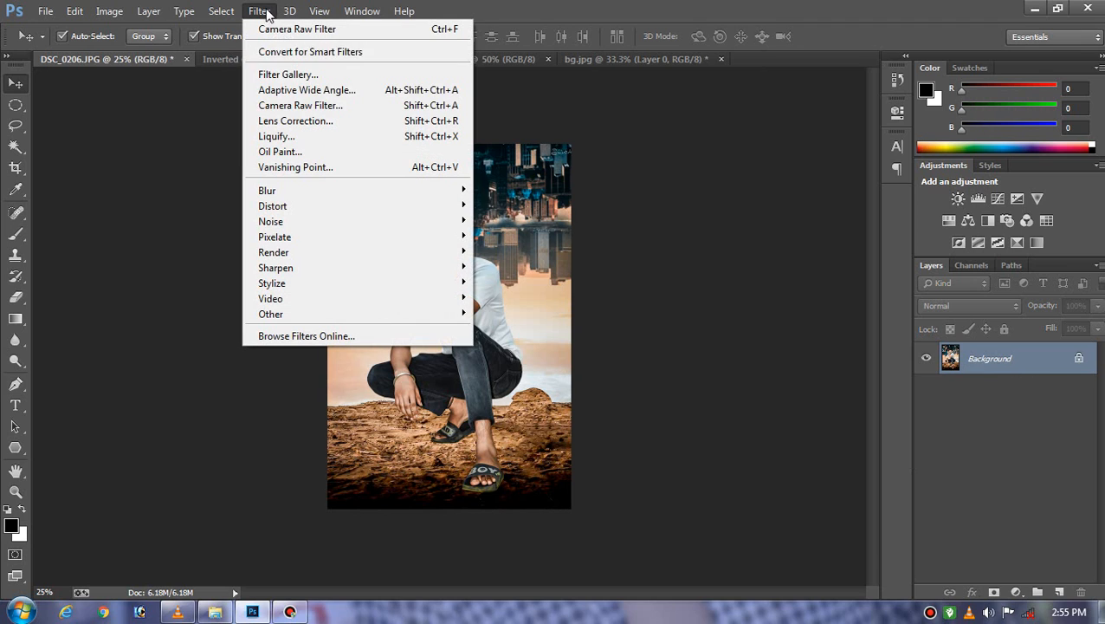
{"action": "left_click", "coordinate": [306, 108]}
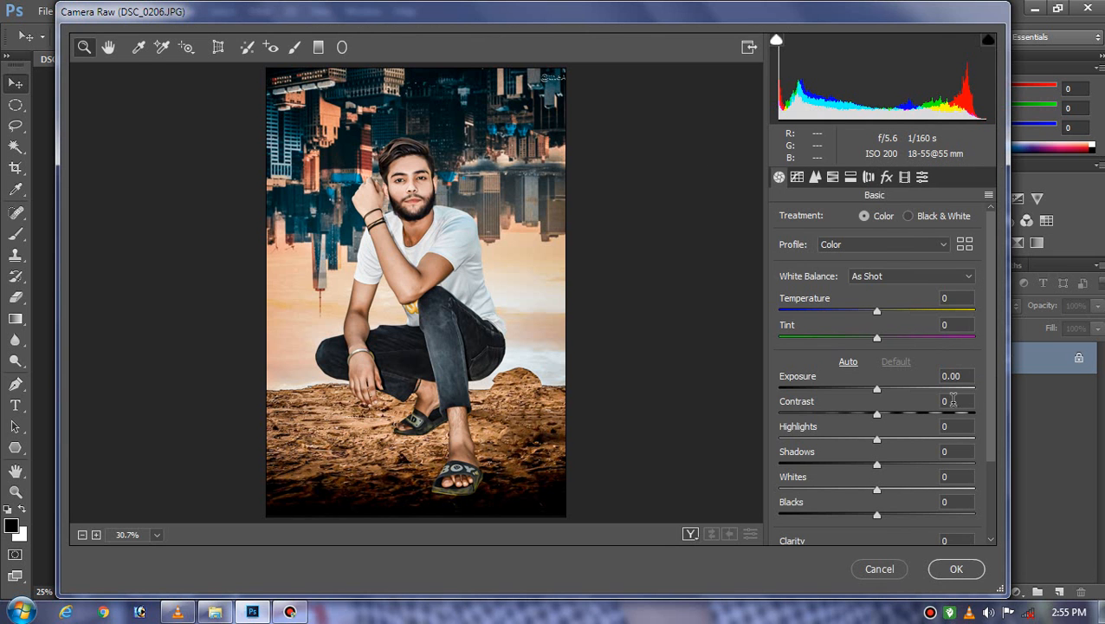
{"action": "left_click", "coordinate": [886, 177]}
{"action": "left_click", "coordinate": [852, 387]}
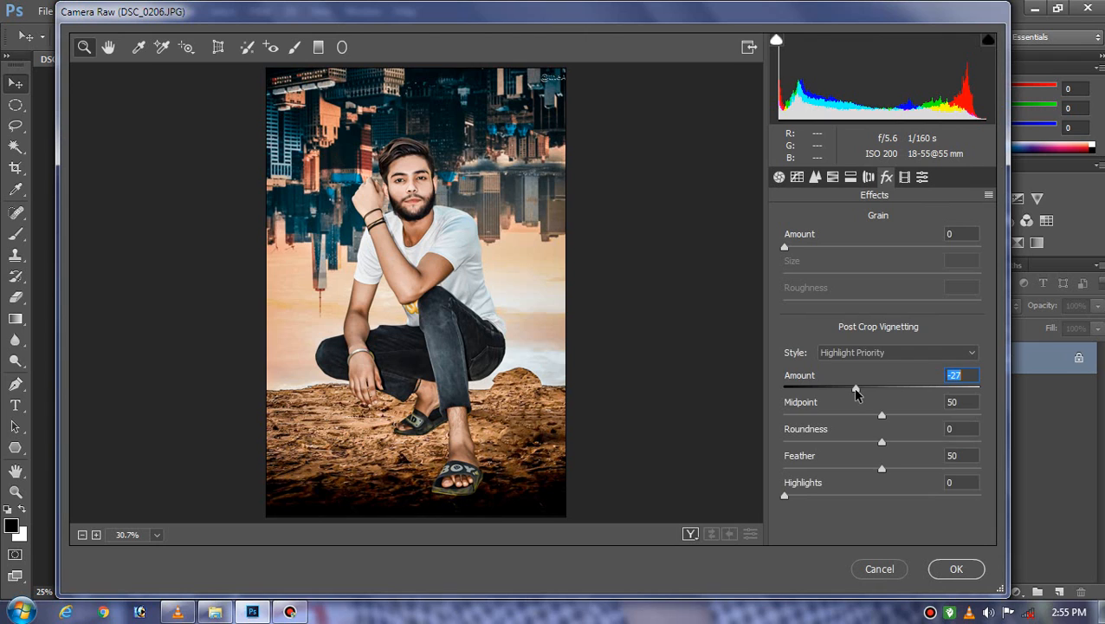
{"action": "key", "text": "Tab"}
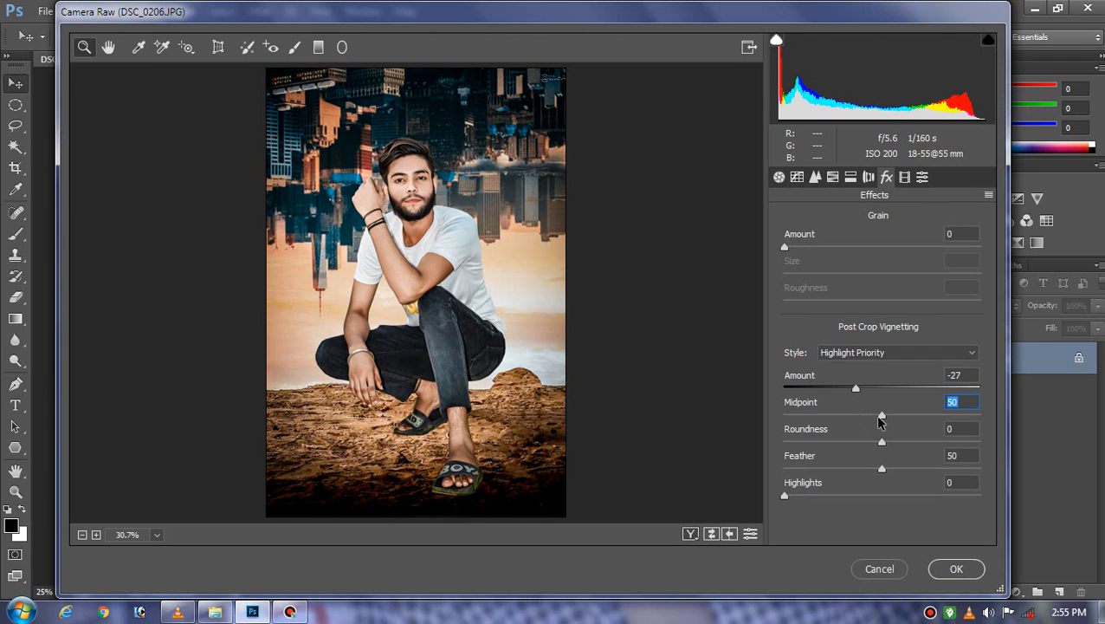
{"action": "left_click_drag", "start_coordinate": [881, 419], "coordinate": [862, 387]}
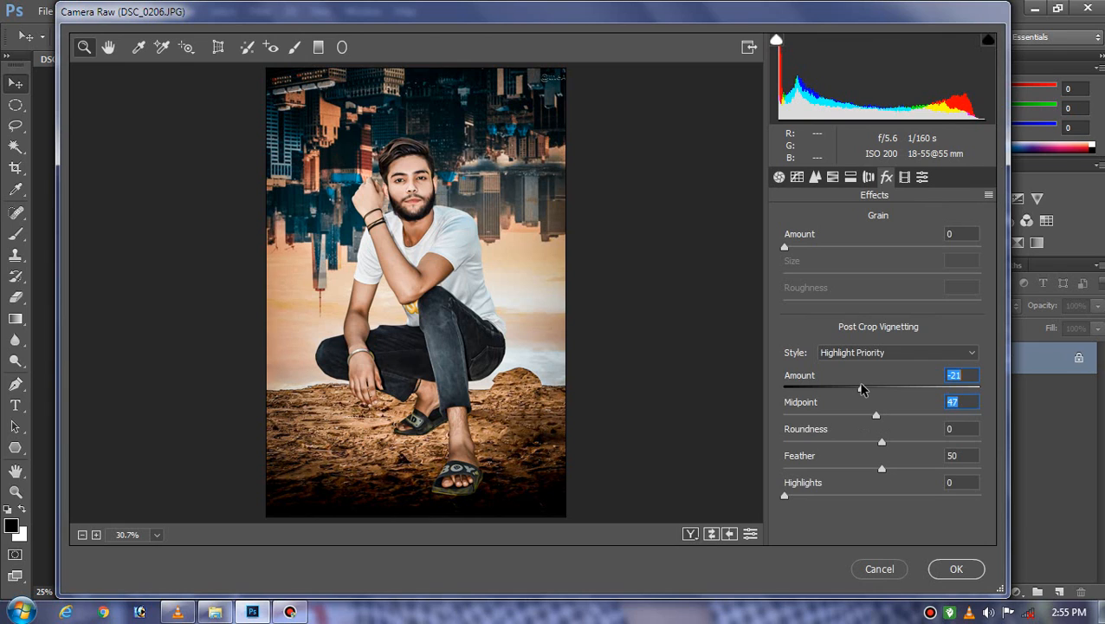
Step: In the HSL adjustments, set the Oranges saturation to -6 and the Oranges luminance to +12
{"action": "left_click", "coordinate": [833, 177]}
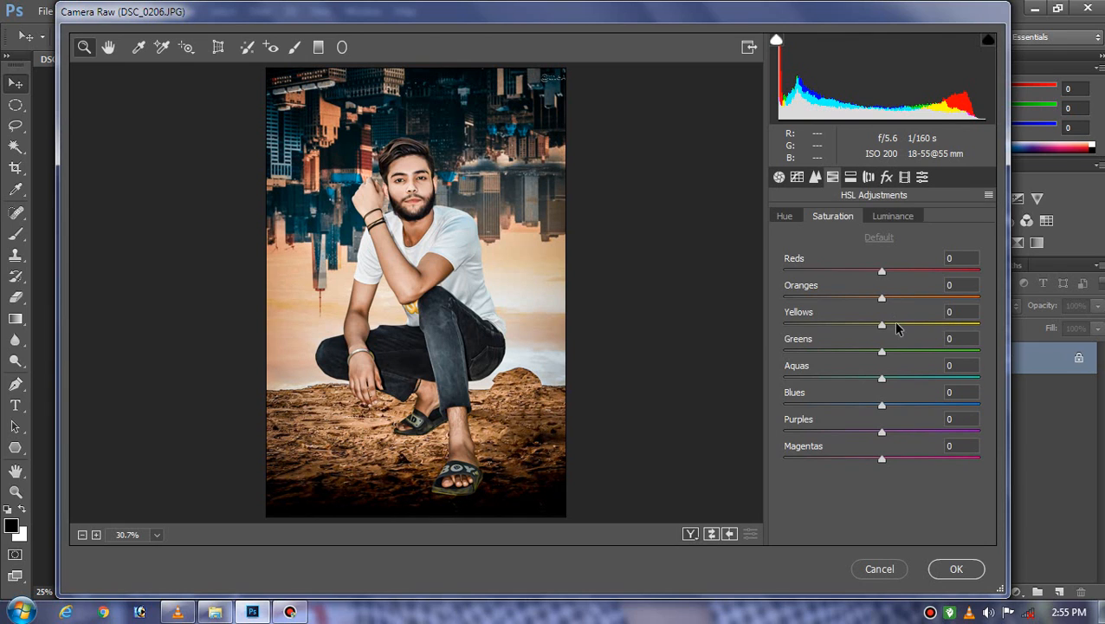
{"action": "left_click_drag", "start_coordinate": [931, 298], "coordinate": [901, 299]}
{"action": "left_click", "coordinate": [904, 217]}
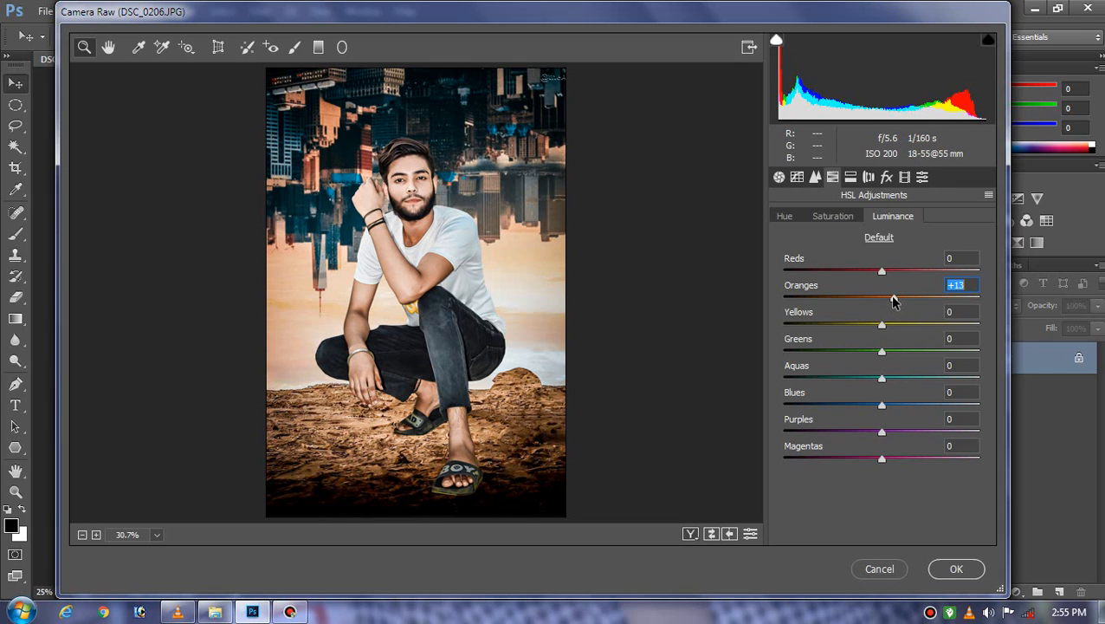
{"action": "left_click", "coordinate": [910, 405]}
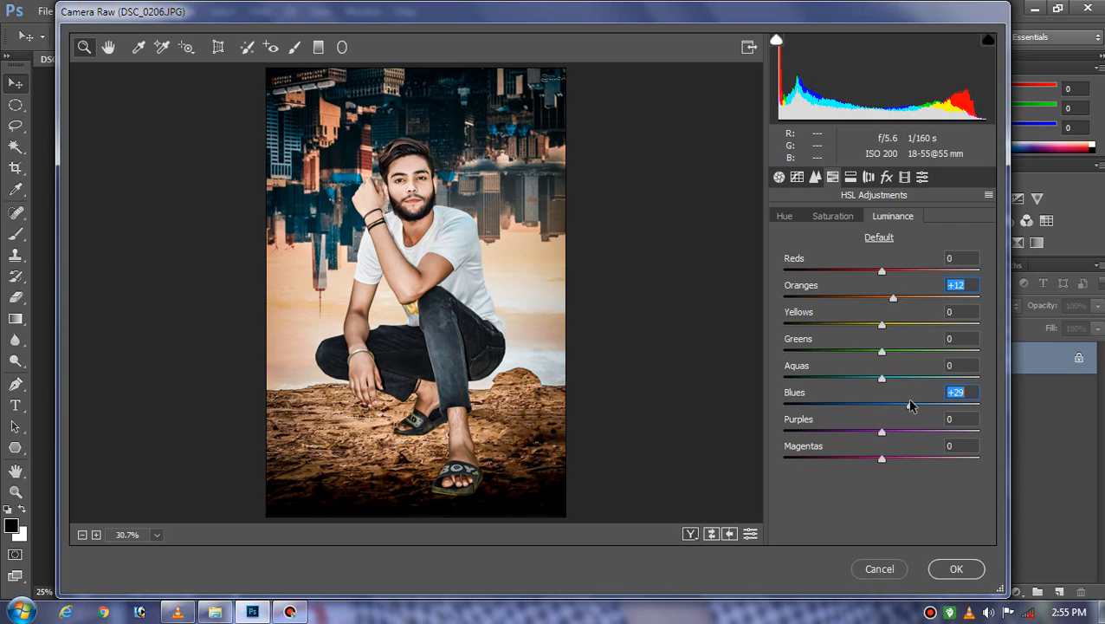
{"action": "left_click_drag", "start_coordinate": [910, 405], "coordinate": [884, 410]}
Step: Shift the blue tones with Blues saturation +33, Blues hue -32 and Aquas hue about +32
{"action": "left_click", "coordinate": [835, 222]}
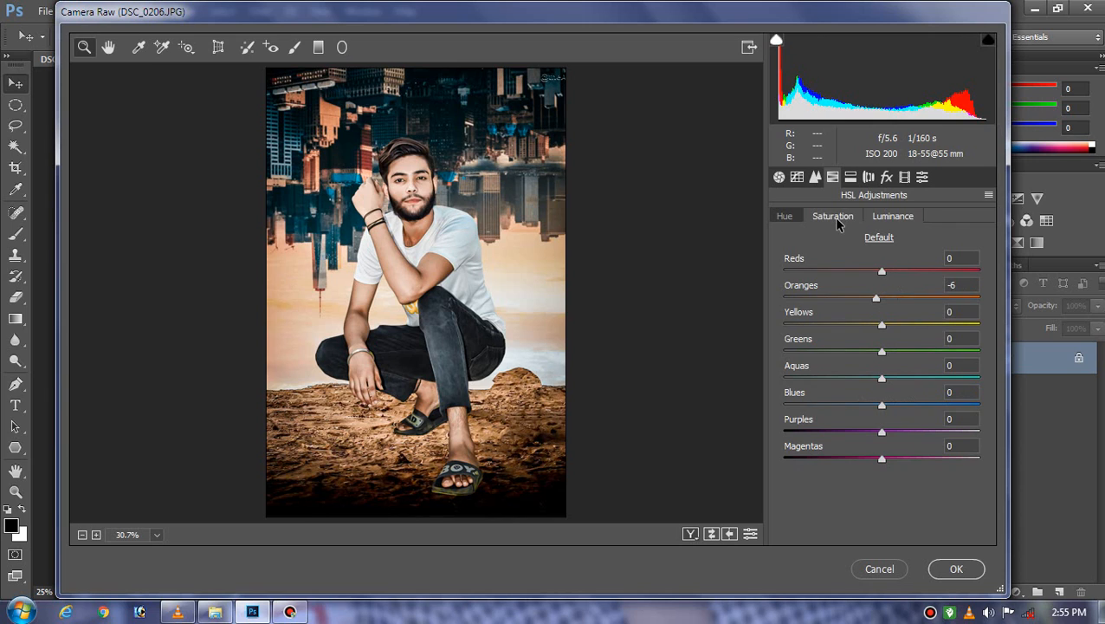
{"action": "double_click", "coordinate": [910, 404]}
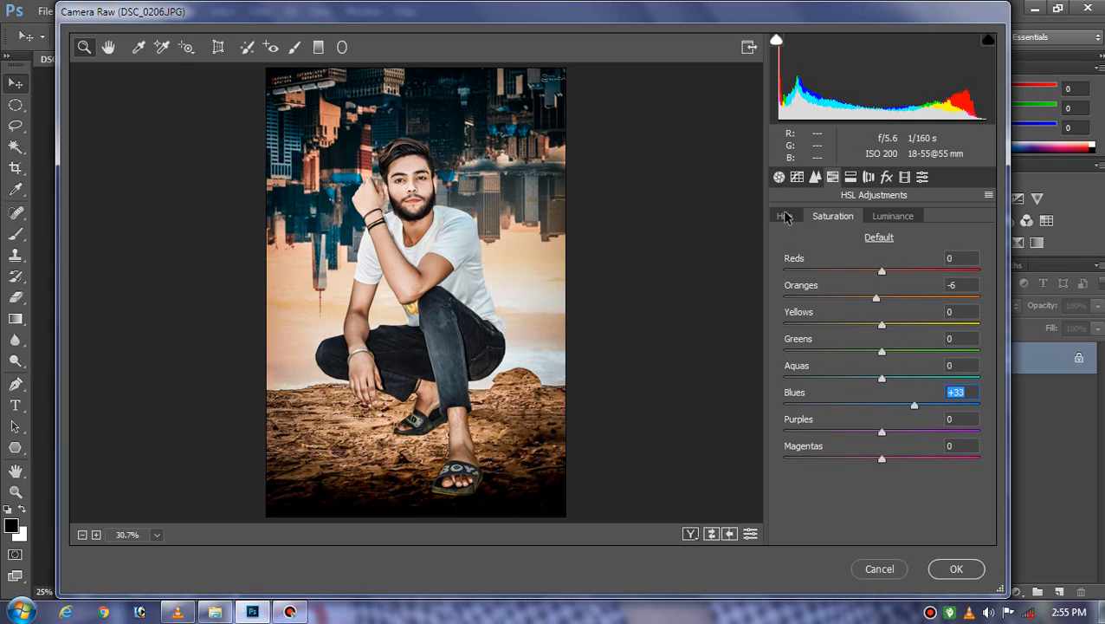
{"action": "left_click", "coordinate": [784, 218]}
{"action": "left_click", "coordinate": [845, 405]}
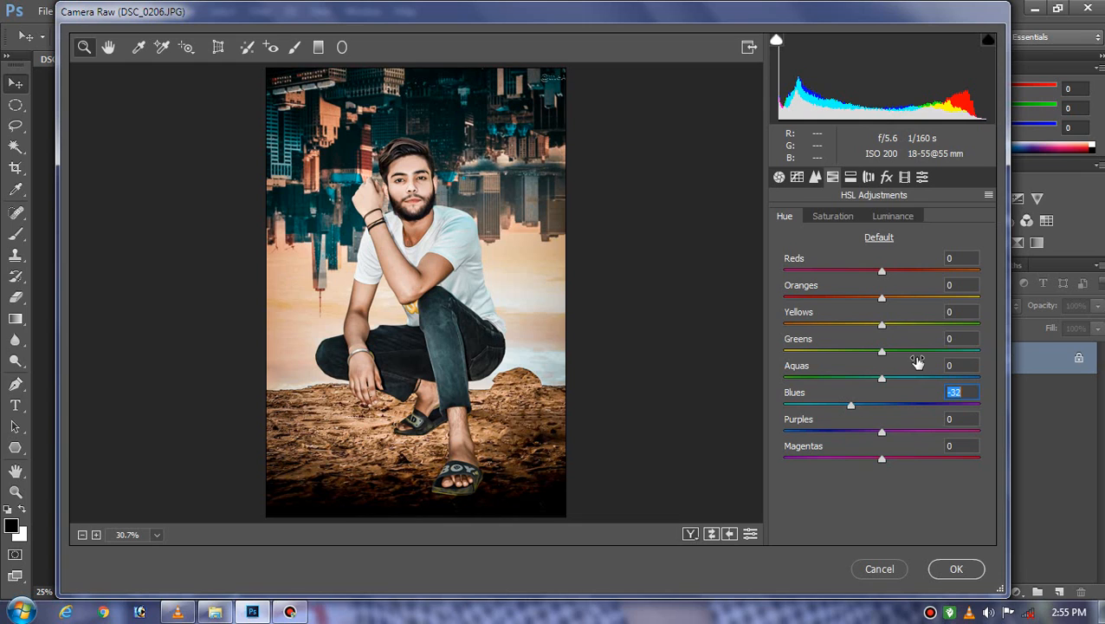
{"action": "left_click", "coordinate": [916, 377]}
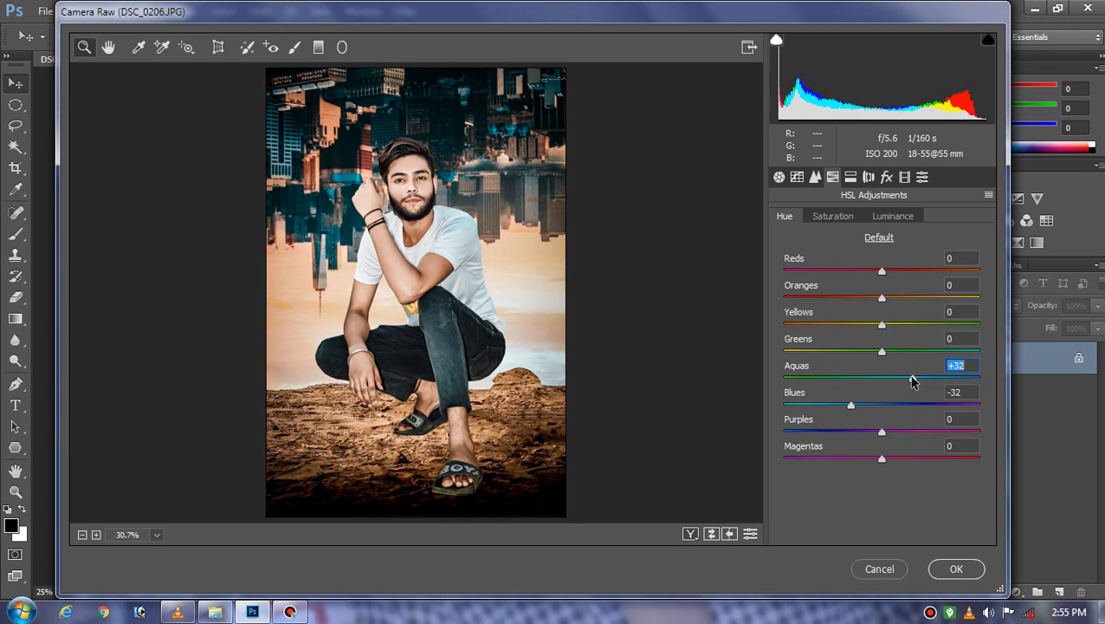
{"action": "left_click_drag", "start_coordinate": [912, 377], "coordinate": [911, 378]}
{"action": "left_click", "coordinate": [834, 216]}
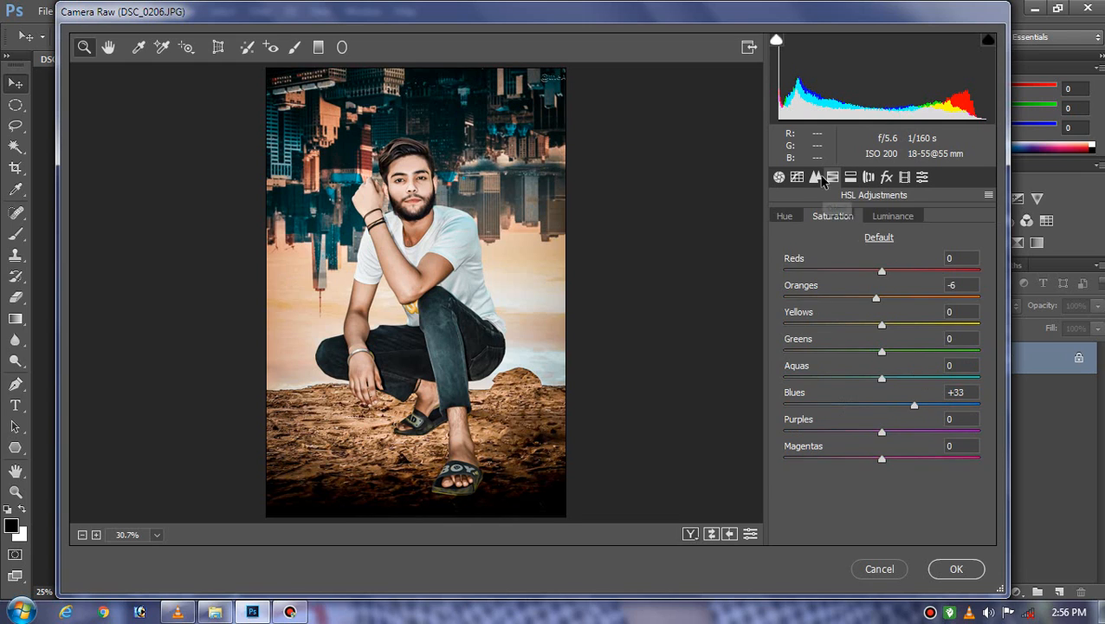
Step: Adjust the parametric tone curve with Lights at +4 and Darks at +7
{"action": "left_click", "coordinate": [817, 178]}
{"action": "left_click", "coordinate": [795, 178]}
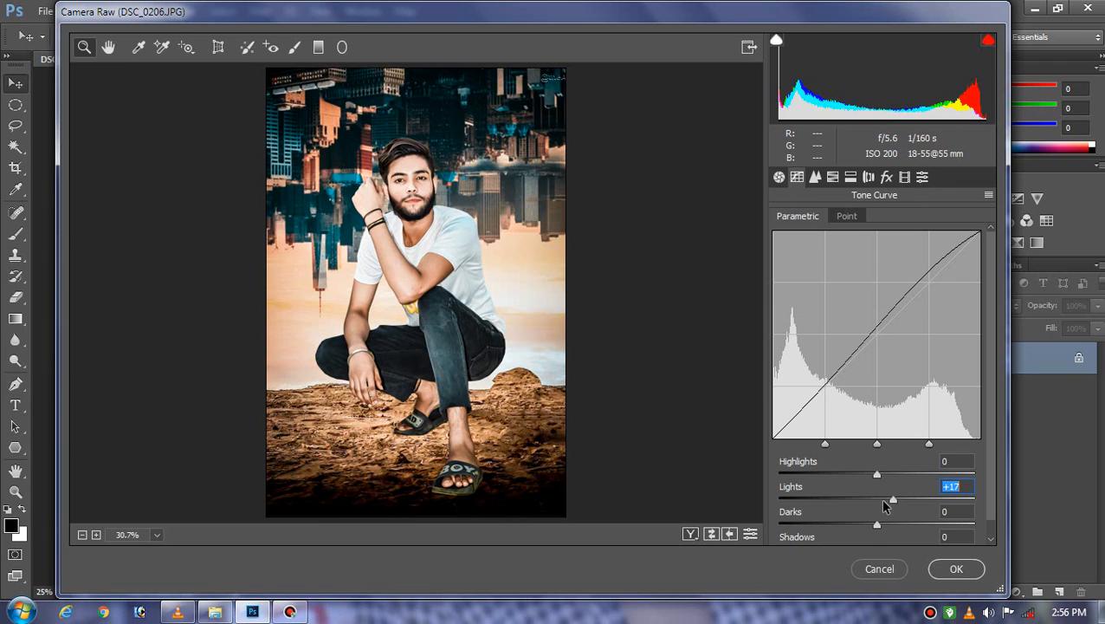
{"action": "left_click_drag", "start_coordinate": [893, 501], "coordinate": [883, 525]}
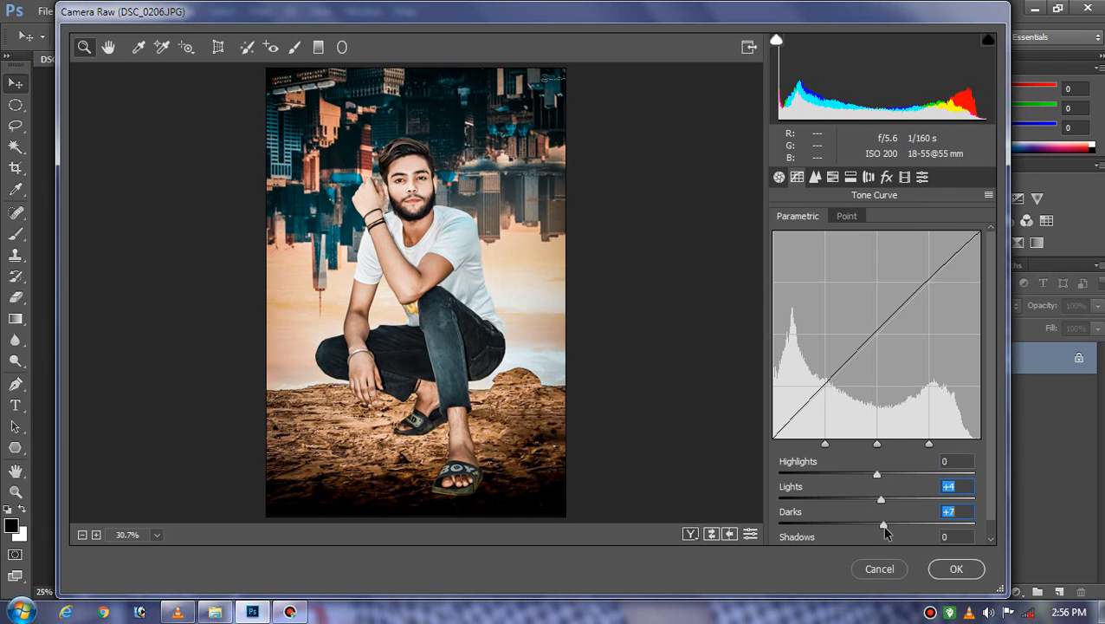
Step: In the basic adjustments, set Exposure to +0.05 and Clarity to +10
{"action": "left_click", "coordinate": [779, 177]}
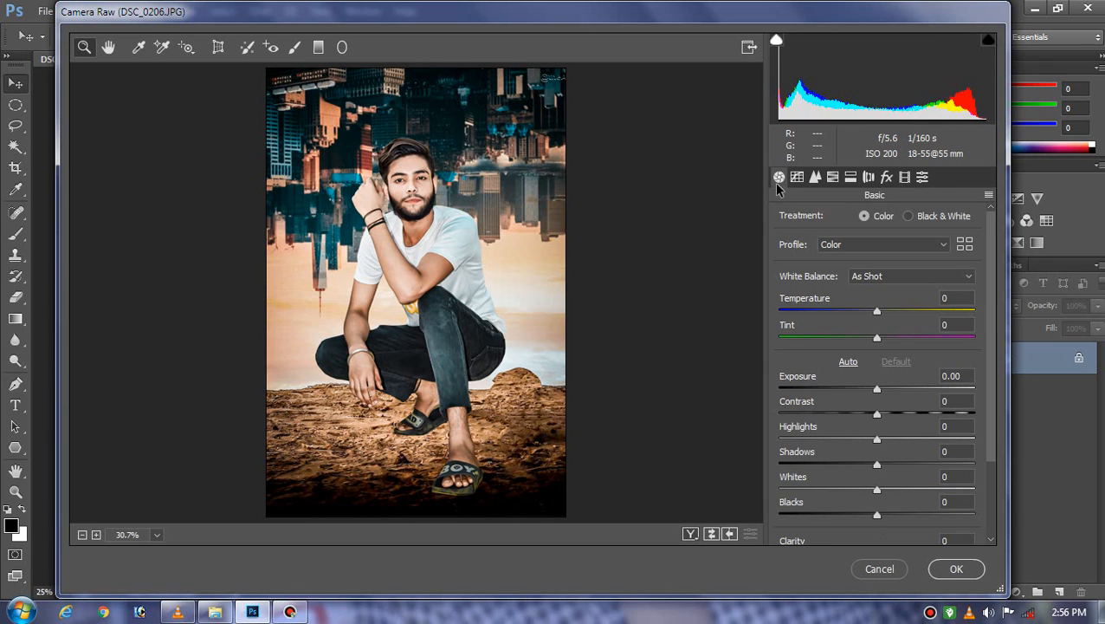
{"action": "left_click_drag", "start_coordinate": [877, 393], "coordinate": [877, 394]}
{"action": "scroll", "coordinate": [916, 435], "scroll_direction": "down", "scroll_amount": 3}
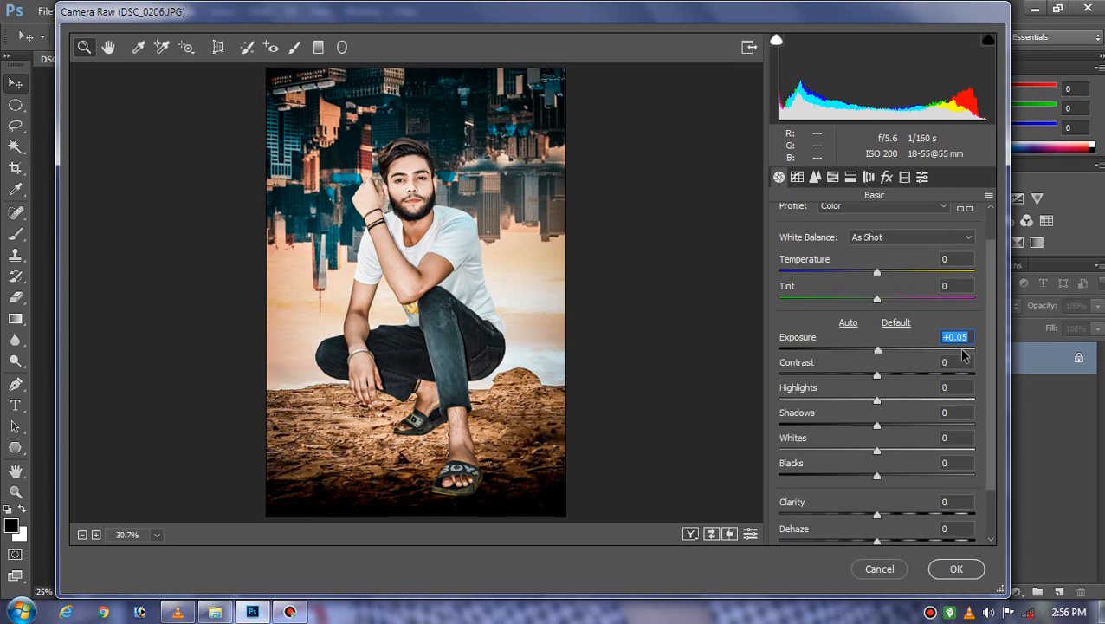
{"action": "left_click", "coordinate": [889, 452]}
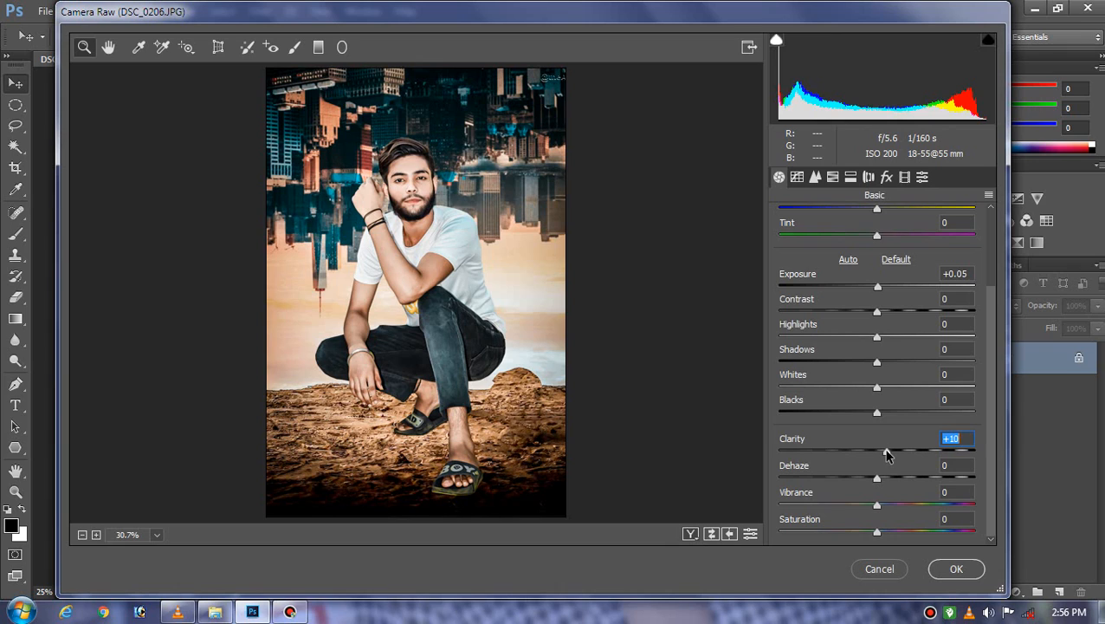
Step: Set the basic Contrast to +9 and apply the Camera Raw grading to the image
{"action": "left_click", "coordinate": [888, 311]}
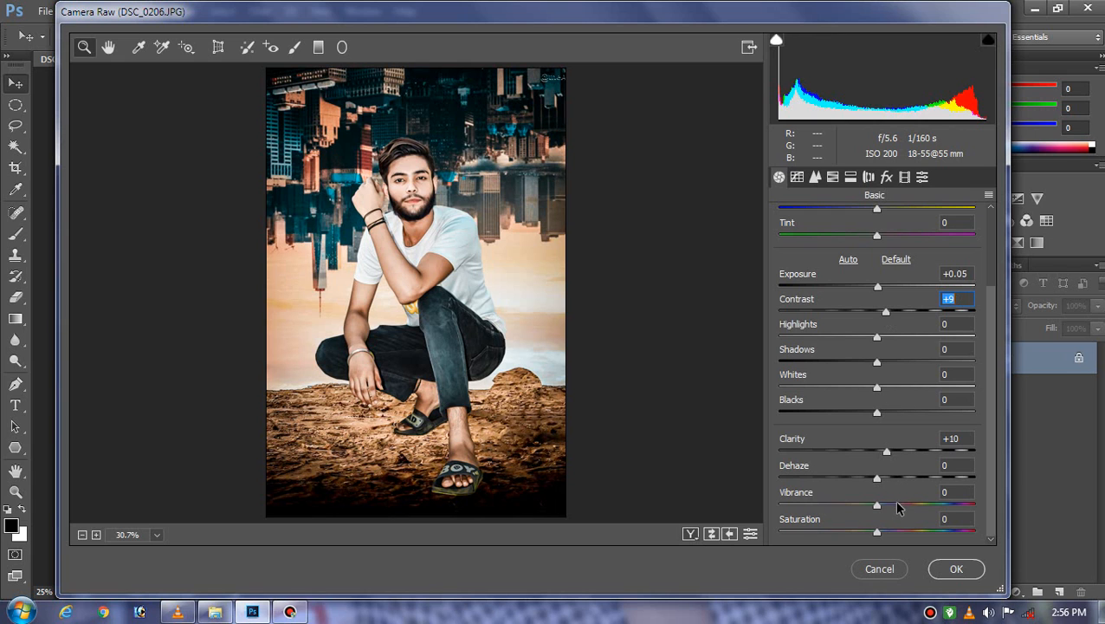
{"action": "left_click", "coordinate": [956, 569]}
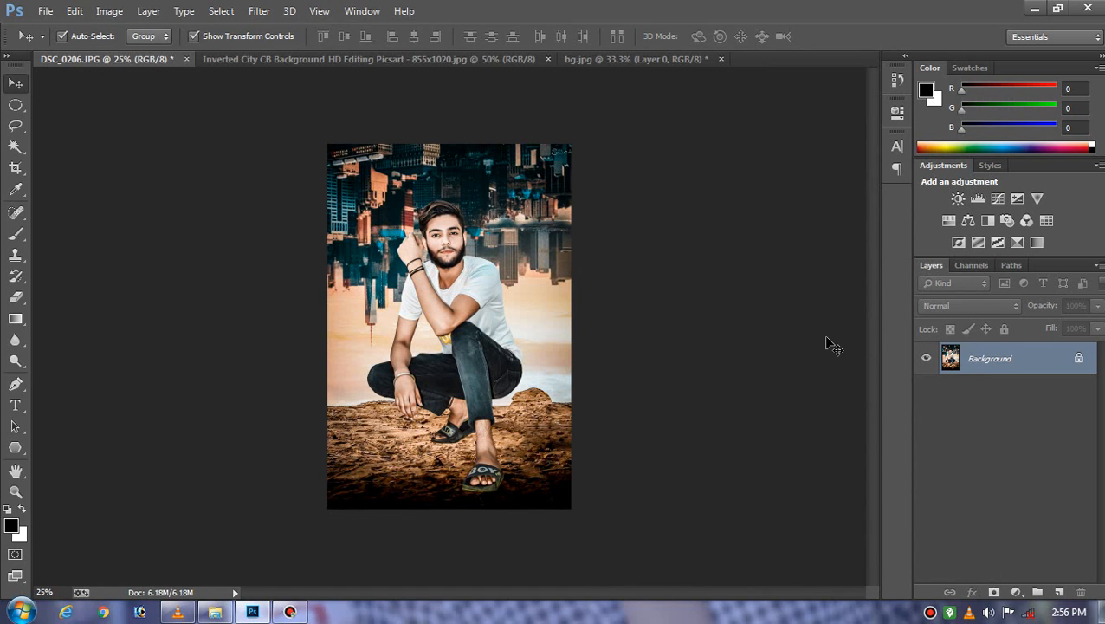
Step: Examine the graded composite up close around the man's face and shoulders, and as a whole
{"action": "scroll", "coordinate": [792, 345], "scroll_direction": "down", "scroll_amount": 1}
{"action": "scroll", "coordinate": [730, 343], "scroll_direction": "up", "scroll_amount": 2}
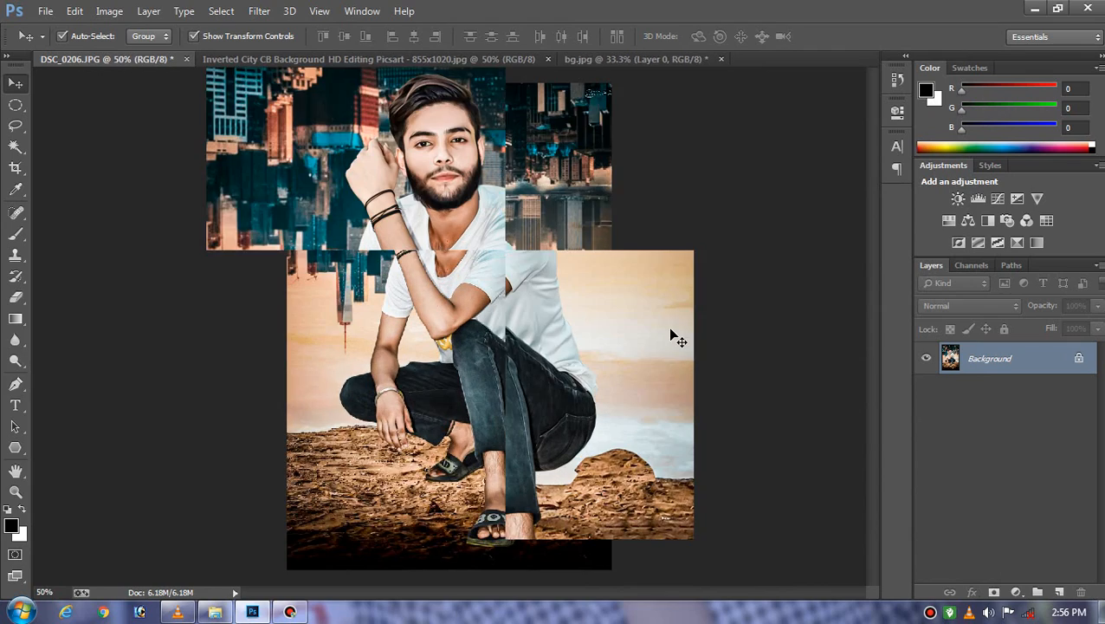
{"action": "scroll", "coordinate": [671, 329], "scroll_direction": "up", "scroll_amount": 1}
{"action": "scroll", "coordinate": [517, 288], "scroll_direction": "up", "scroll_amount": 1}
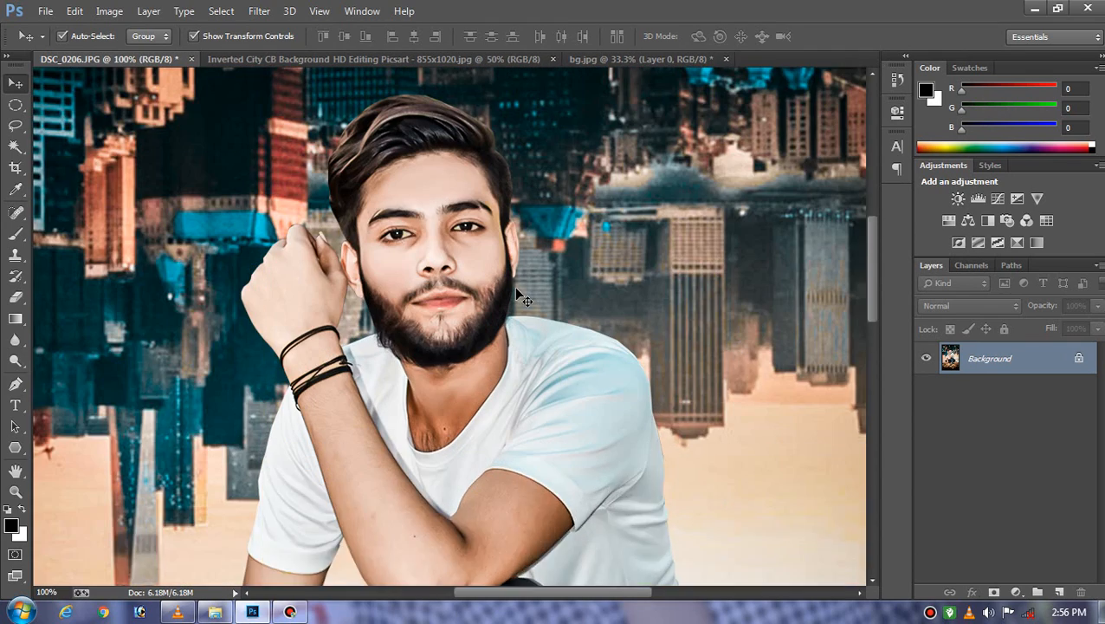
{"action": "scroll", "coordinate": [517, 291], "scroll_direction": "up", "scroll_amount": 2}
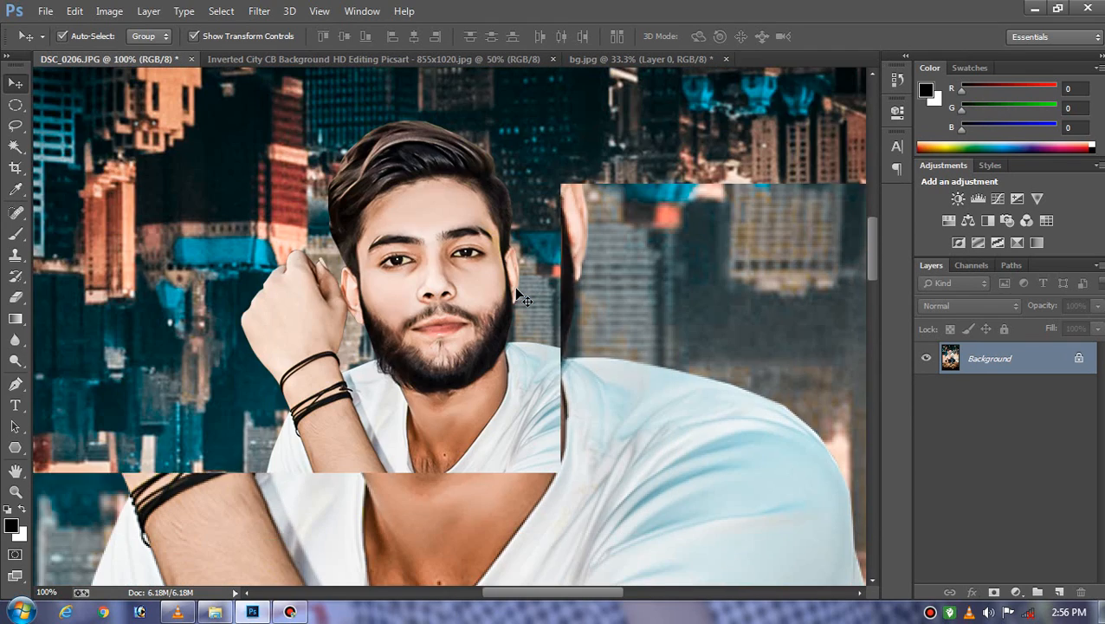
{"action": "scroll", "coordinate": [517, 292], "scroll_direction": "down", "scroll_amount": 3}
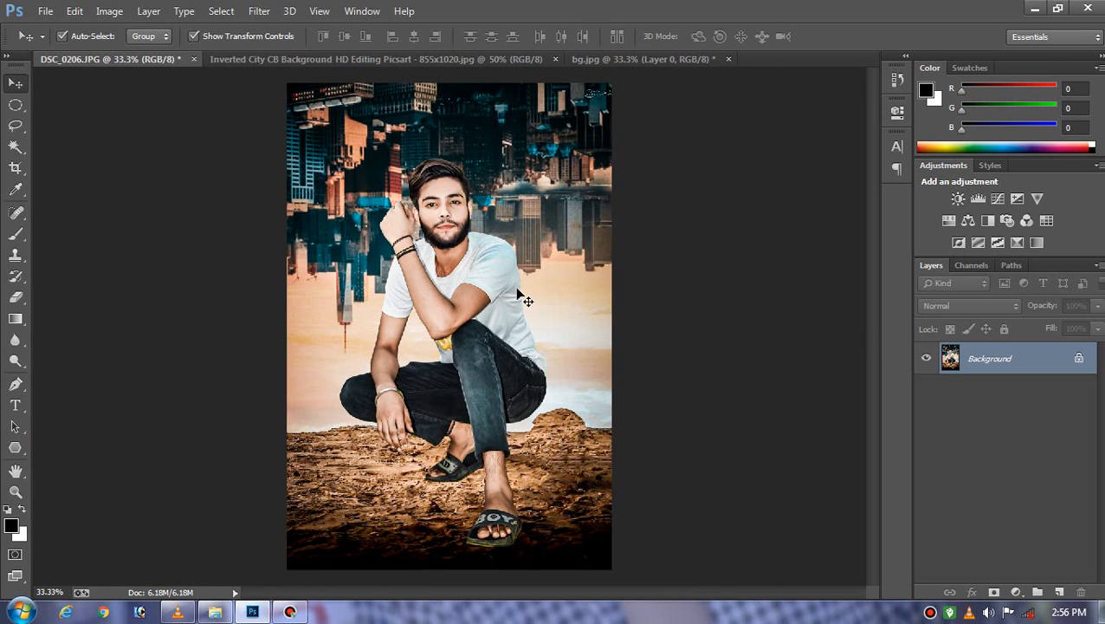
{"action": "scroll", "coordinate": [602, 306], "scroll_direction": "down", "scroll_amount": 1}
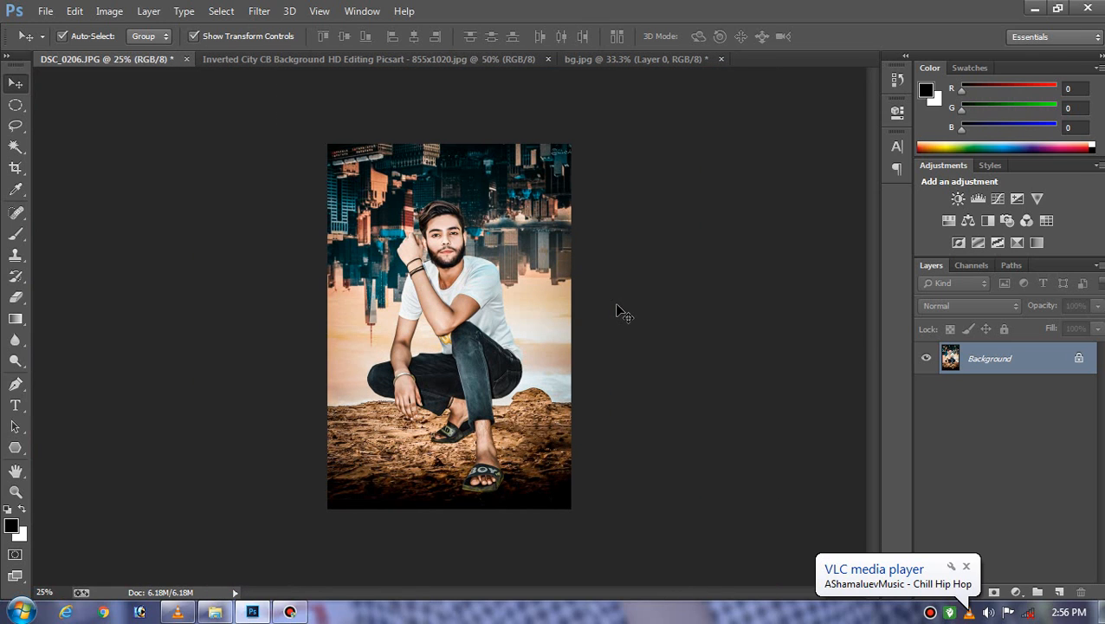
Step: Convert the locked background into a regular layer and duplicate it
{"action": "double_click", "coordinate": [1034, 359]}
{"action": "left_click", "coordinate": [691, 191]}
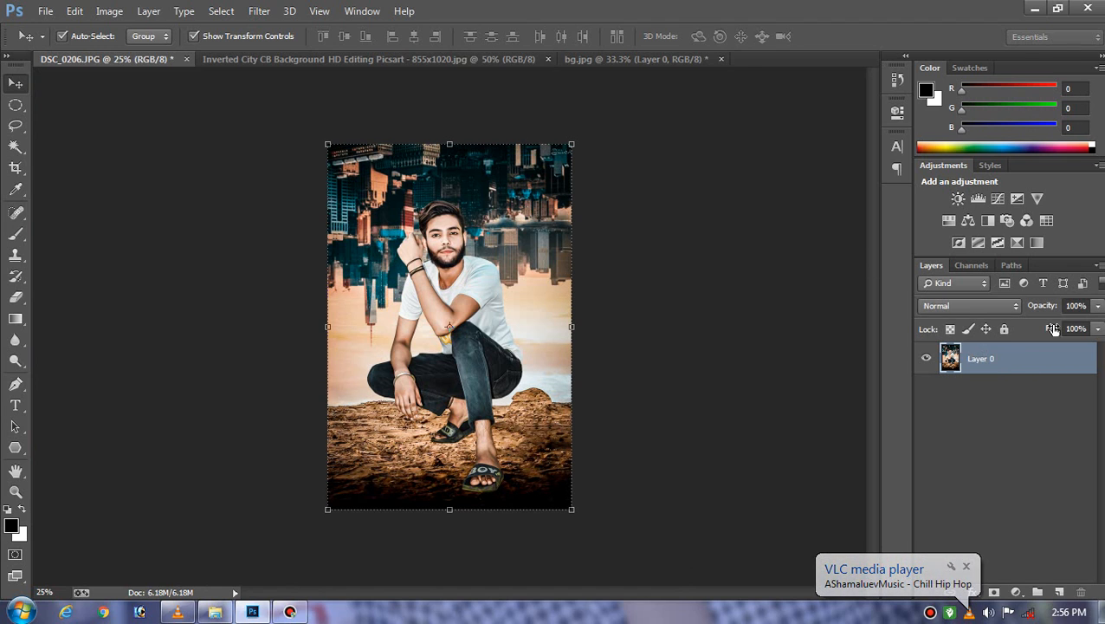
{"action": "right_click", "coordinate": [1003, 351]}
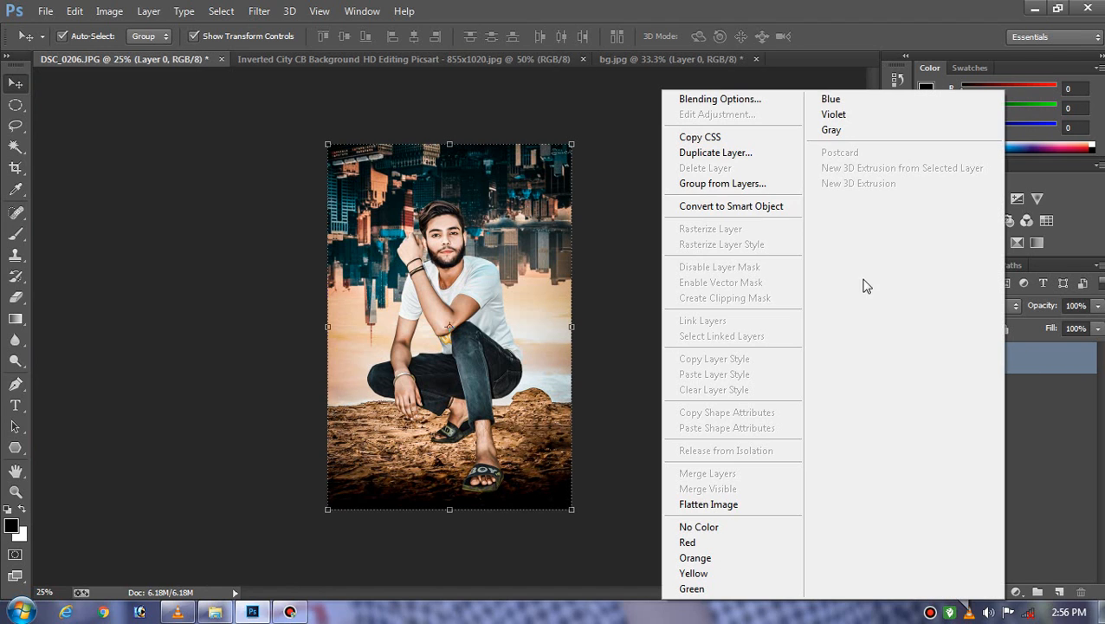
{"action": "left_click", "coordinate": [715, 152]}
{"action": "left_click", "coordinate": [712, 182]}
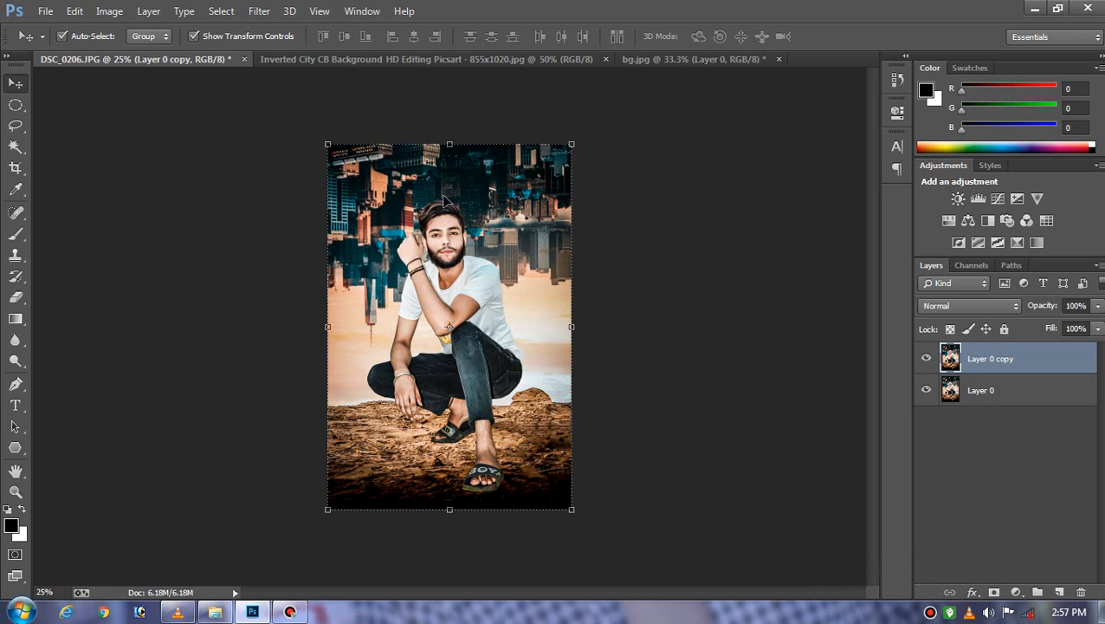
Step: Crop the canvas to a 6 x 6 in square at 300 px/in, extended sideways to keep the image's full height
{"action": "key", "text": "c"}
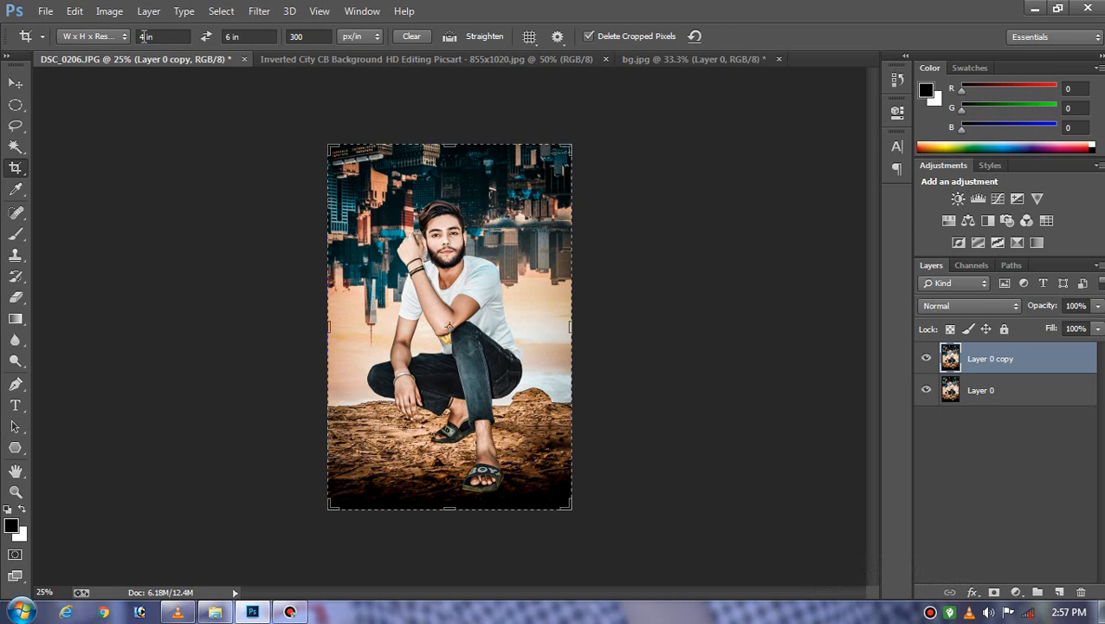
{"action": "left_click", "coordinate": [144, 36]}
{"action": "key", "text": "BackSpace"}
{"action": "type", "text": "6"}
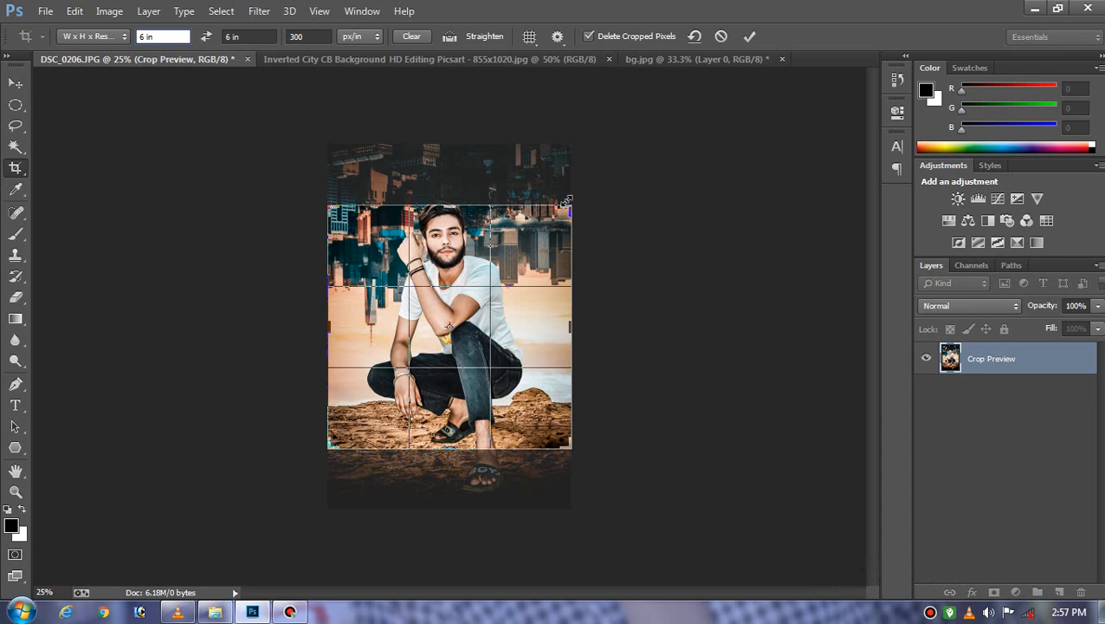
{"action": "left_click_drag", "start_coordinate": [565, 200], "coordinate": [615, 109]}
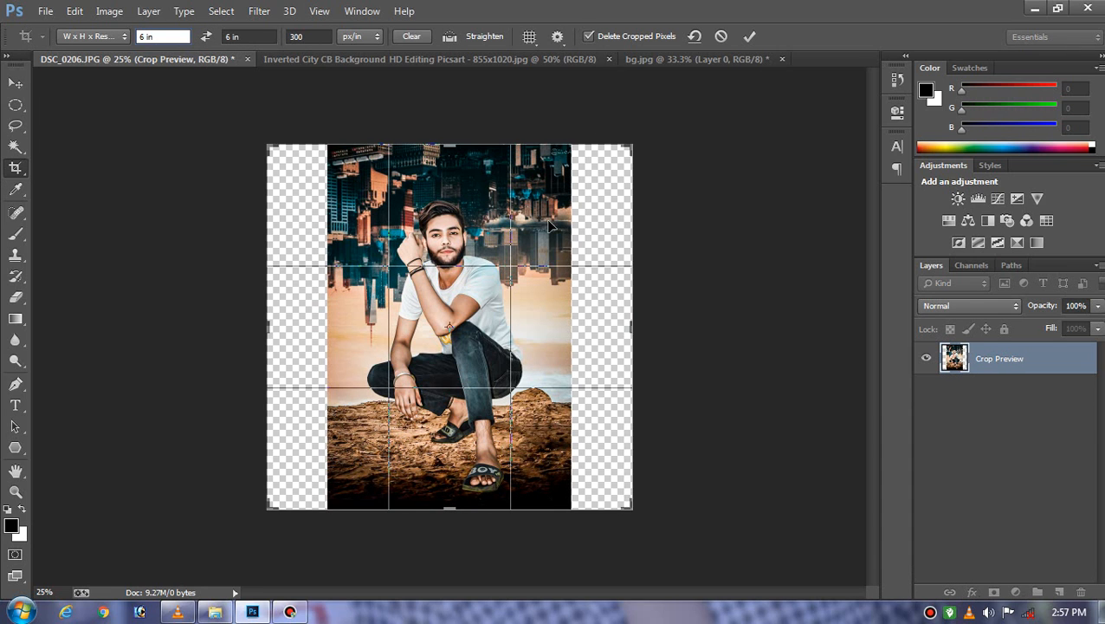
{"action": "key", "text": "Return"}
Step: Enlarge the lower layer, Layer 0, to about 152% around its center so it fills the empty sides of the square canvas
{"action": "key", "text": "ctrl+j"}
{"action": "left_click", "coordinate": [14, 83]}
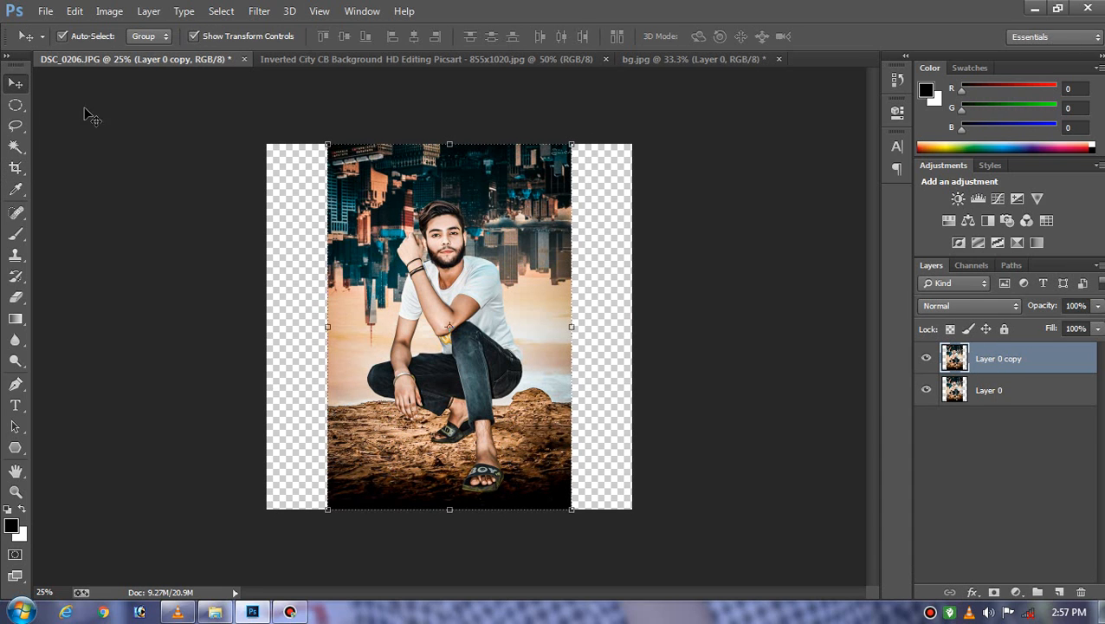
{"action": "left_click", "coordinate": [1000, 392]}
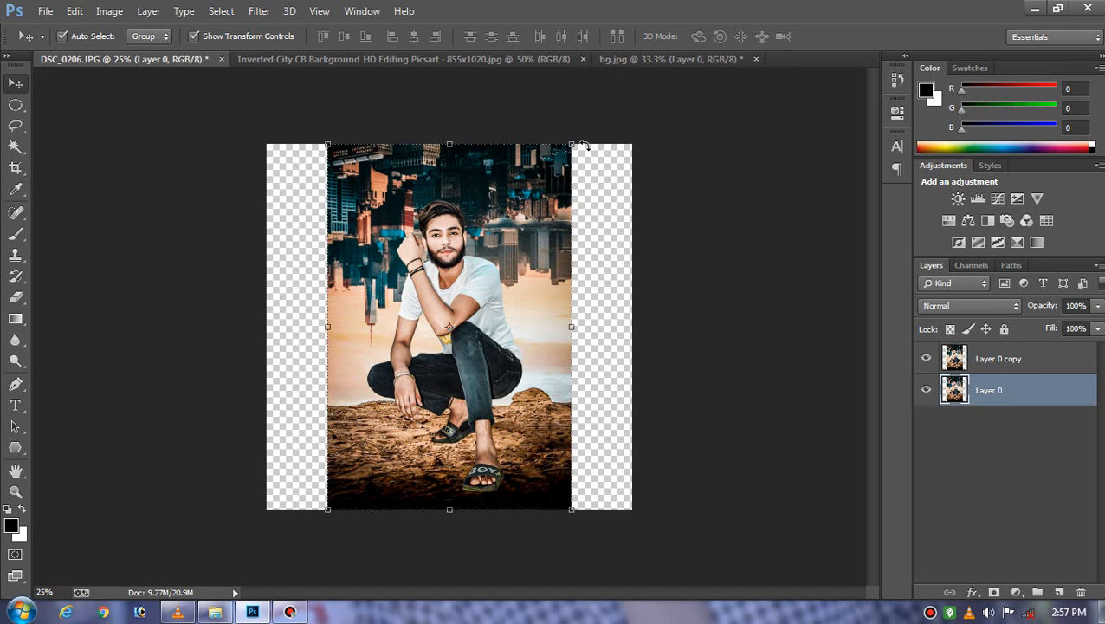
{"action": "left_click_drag", "start_coordinate": [572, 139], "coordinate": [658, 57]}
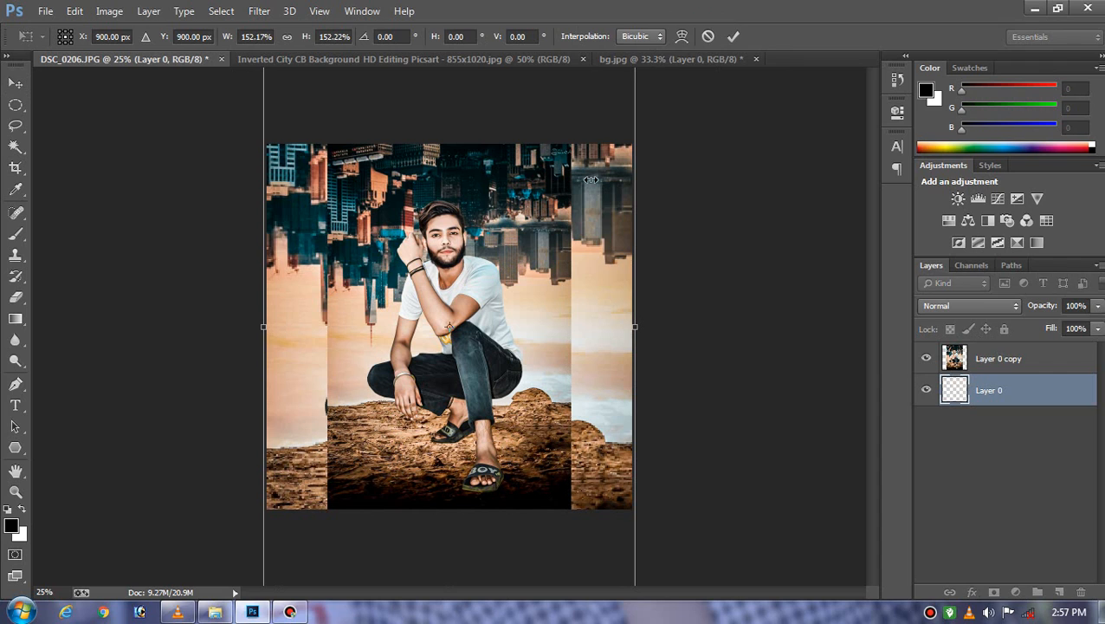
{"action": "key", "text": "Return"}
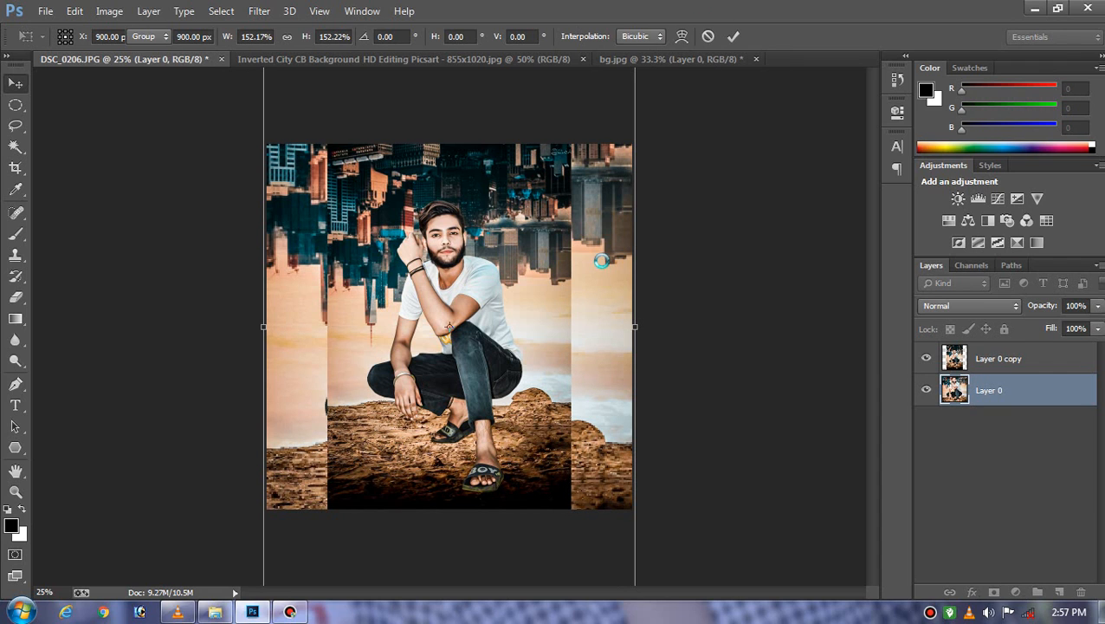
Step: Apply a Gaussian Blur with a 4.6 pixel radius to the enlarged lower layer
{"action": "left_click", "coordinate": [259, 11]}
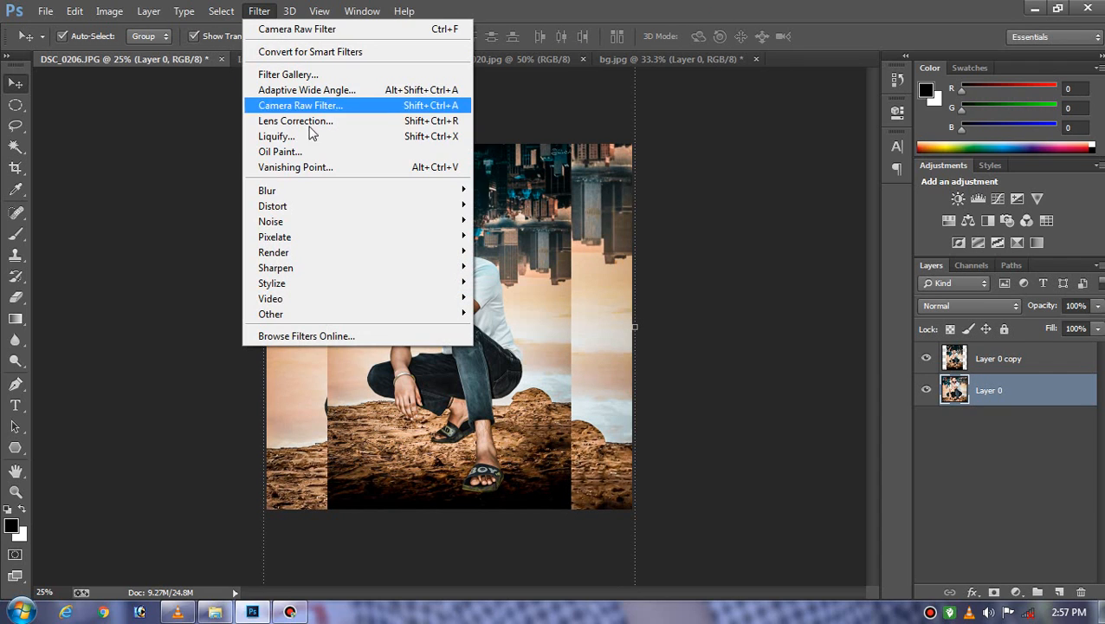
{"action": "mouse_move", "coordinate": [346, 190]}
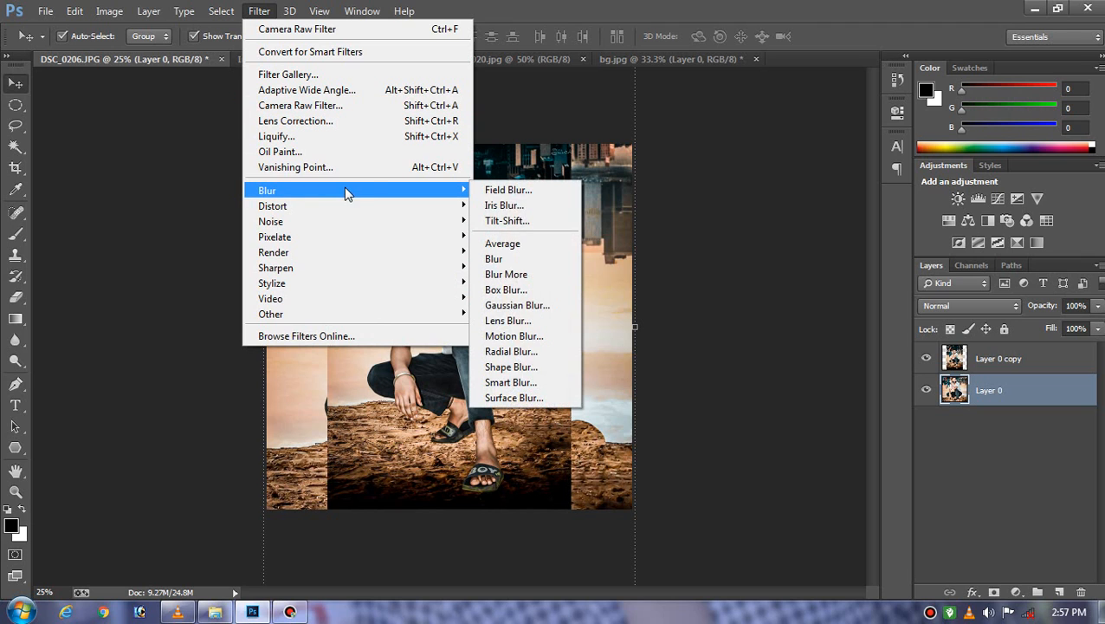
{"action": "left_click", "coordinate": [555, 304]}
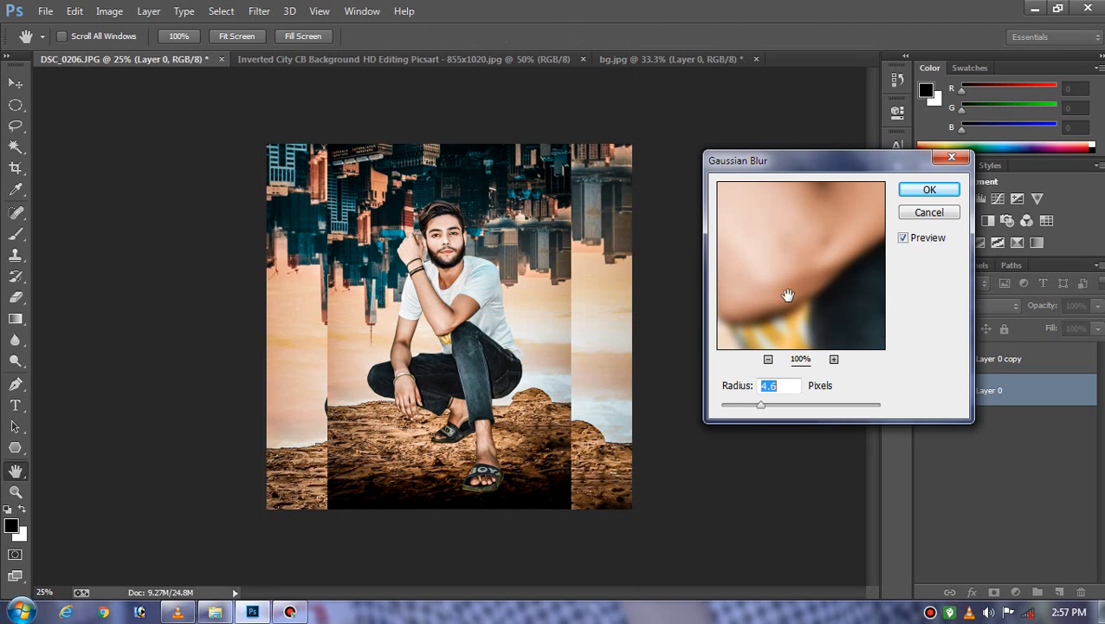
{"action": "left_click", "coordinate": [929, 189]}
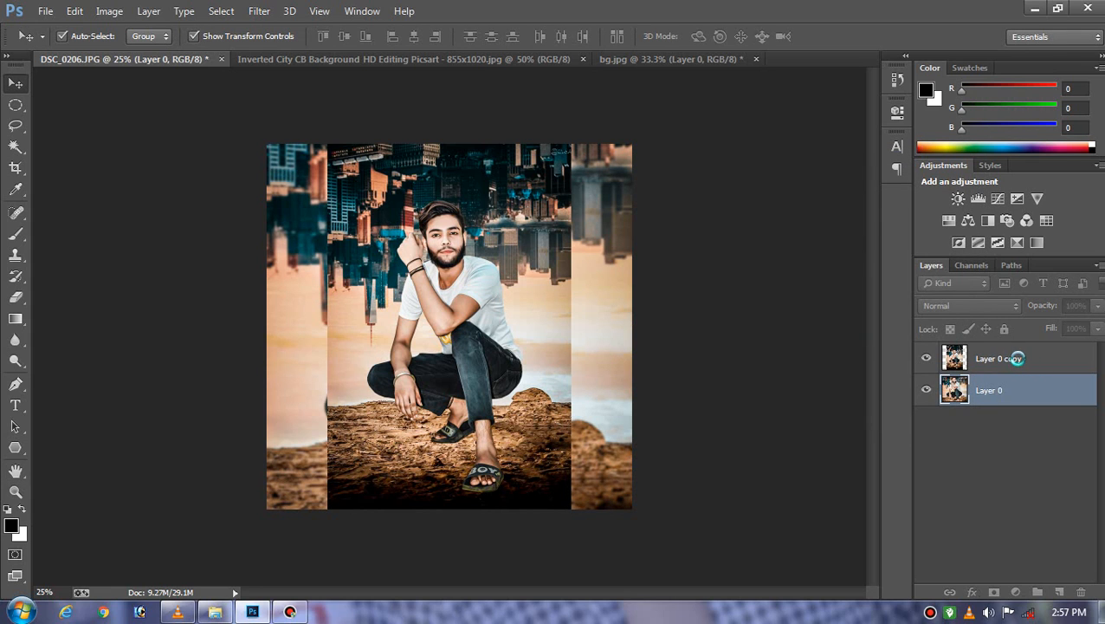
Step: Add a drop shadow to Layer 0 copy with 100% opacity and a 90° angle
{"action": "left_click", "coordinate": [1019, 362]}
{"action": "left_click", "coordinate": [973, 592]}
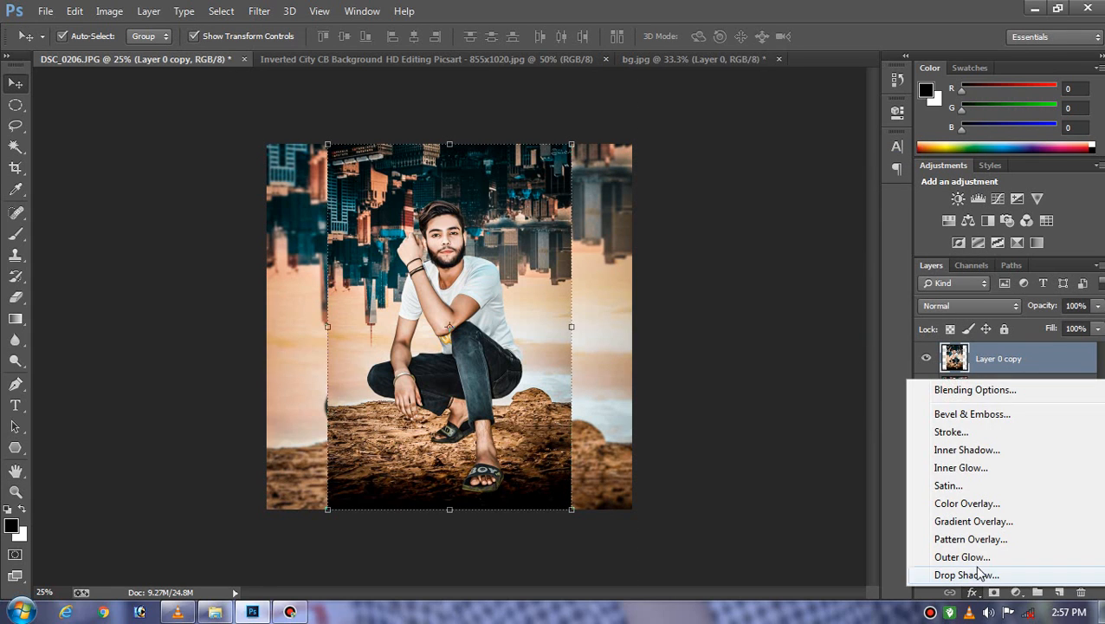
{"action": "left_click", "coordinate": [985, 575]}
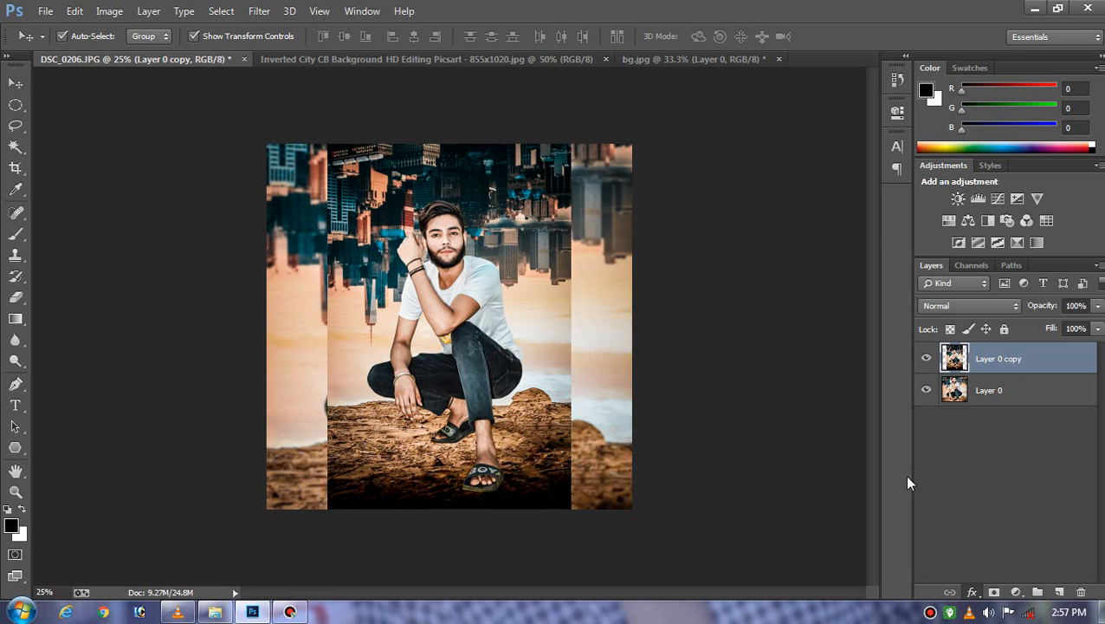
{"action": "left_click_drag", "start_coordinate": [841, 231], "coordinate": [895, 231]}
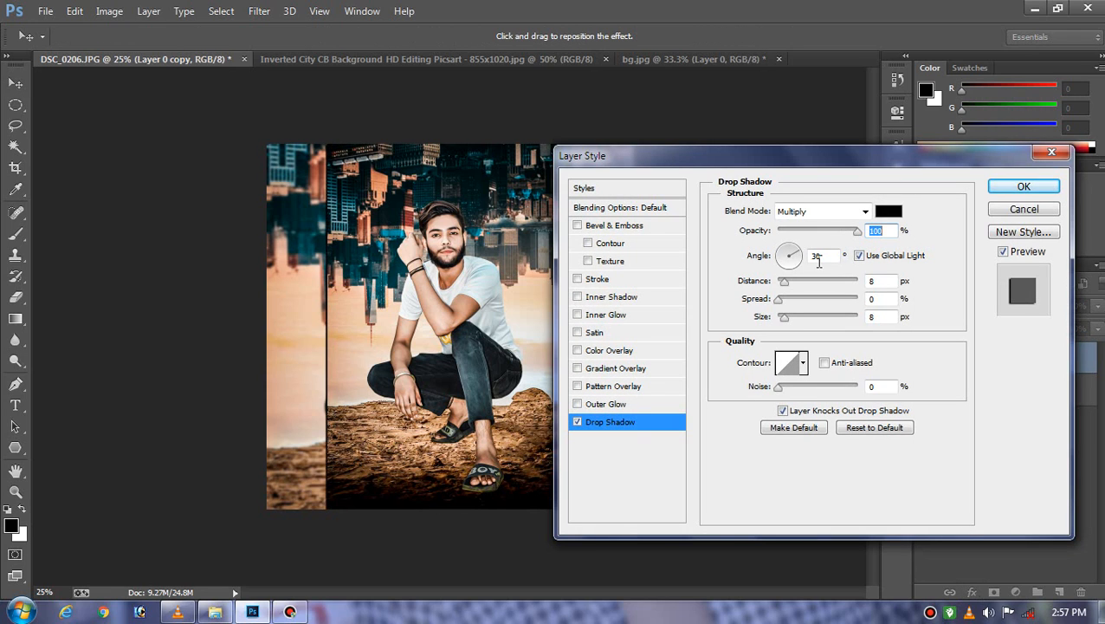
{"action": "left_click", "coordinate": [788, 256]}
{"action": "type", "text": "90"}
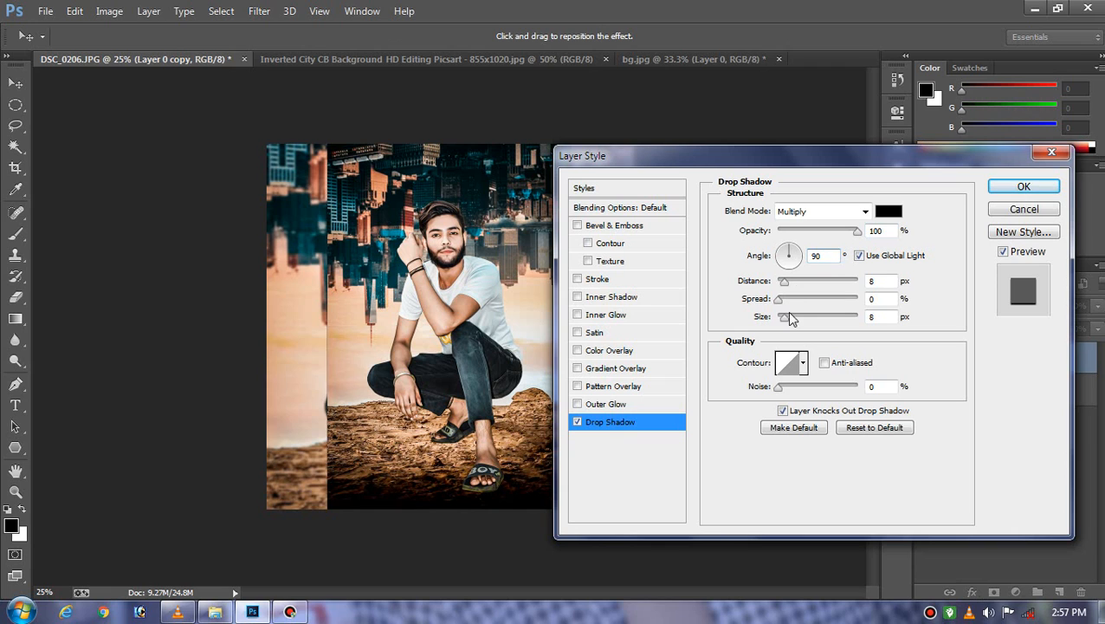
Step: Set the drop shadow's size to 79 px and distance to 7 px, apply it, and deselect the layer
{"action": "left_click_drag", "start_coordinate": [788, 317], "coordinate": [803, 322]}
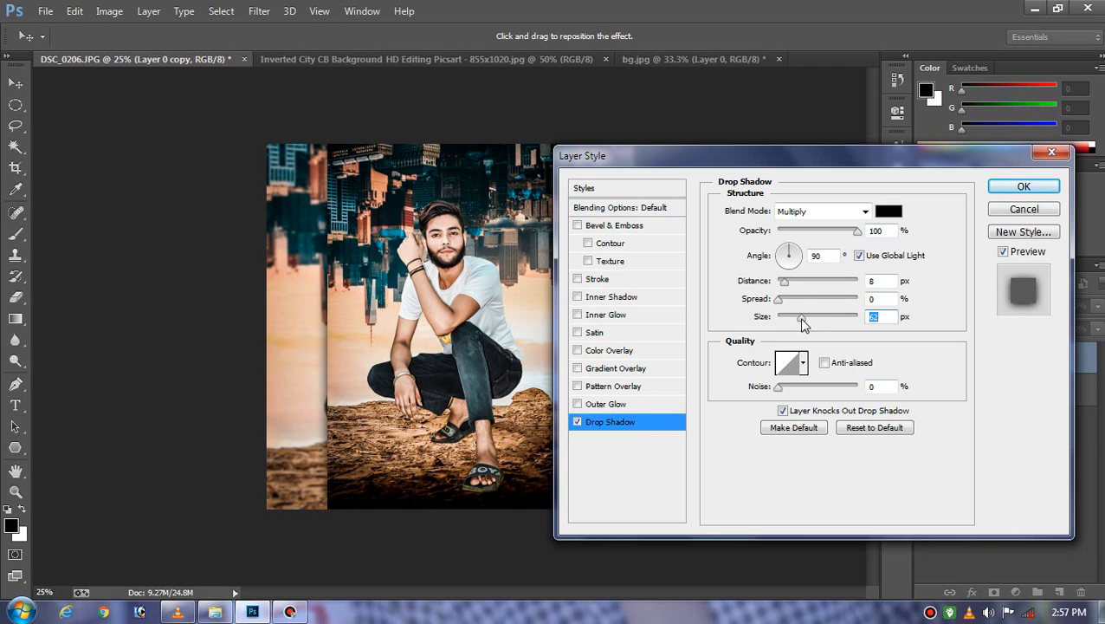
{"action": "left_click_drag", "start_coordinate": [788, 156], "coordinate": [860, 153]}
{"action": "left_click_drag", "start_coordinate": [879, 321], "coordinate": [884, 322]}
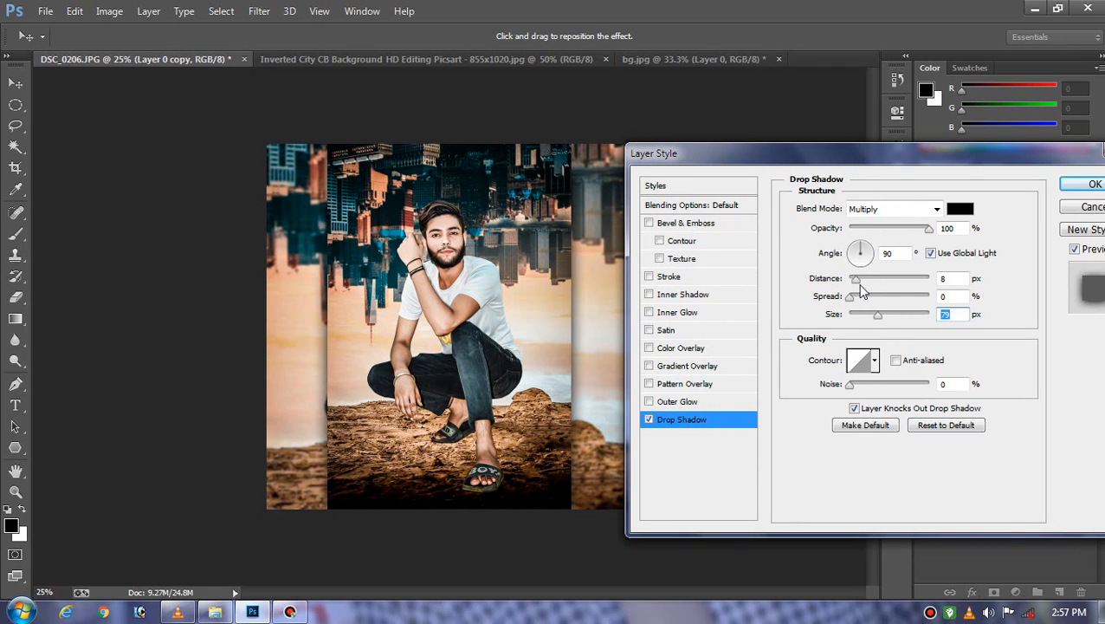
{"action": "left_click_drag", "start_coordinate": [855, 289], "coordinate": [854, 289]}
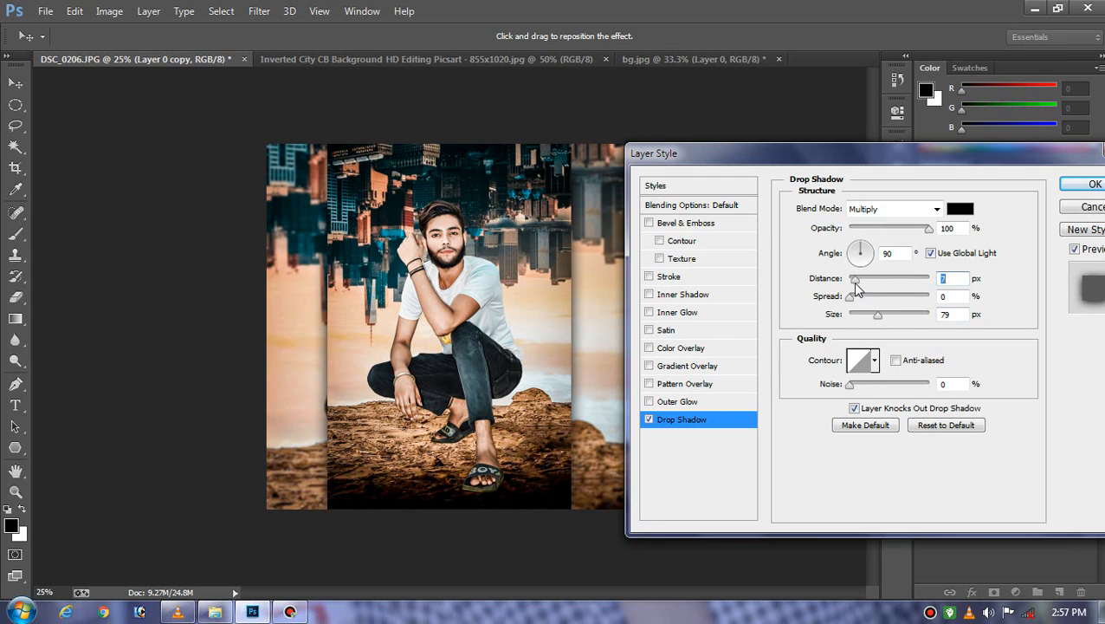
{"action": "left_click", "coordinate": [1094, 184]}
{"action": "left_click", "coordinate": [644, 261]}
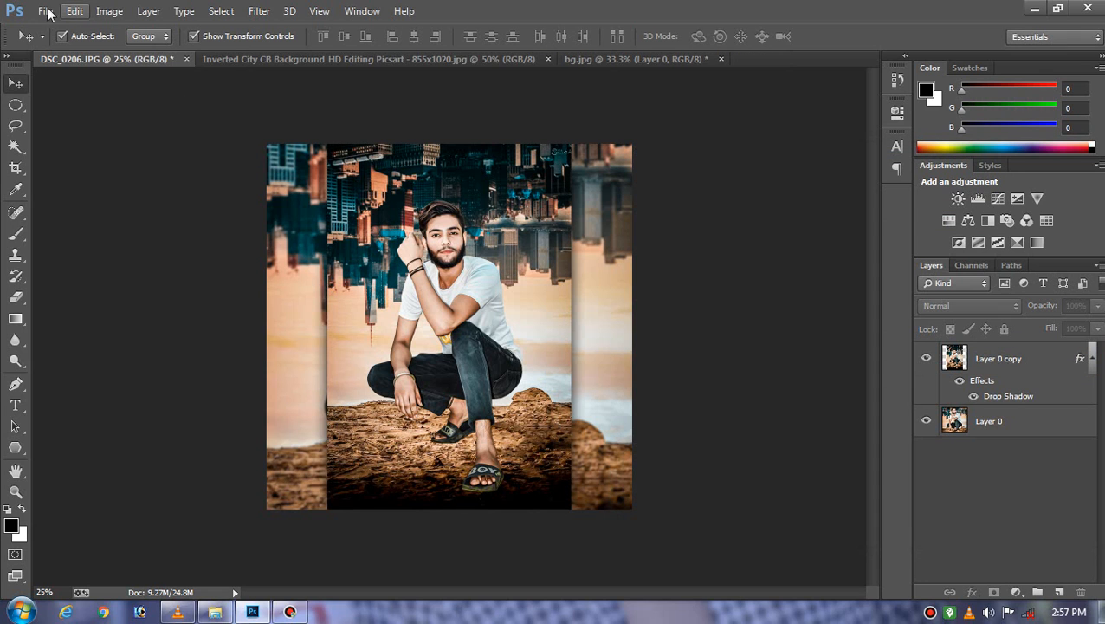
Step: Save the square composition as a JPEG named 6 in the joker-face folder at Maximum quality 12 with the Baseline ("Standard") format
{"action": "left_click", "coordinate": [45, 12]}
{"action": "left_click", "coordinate": [108, 209]}
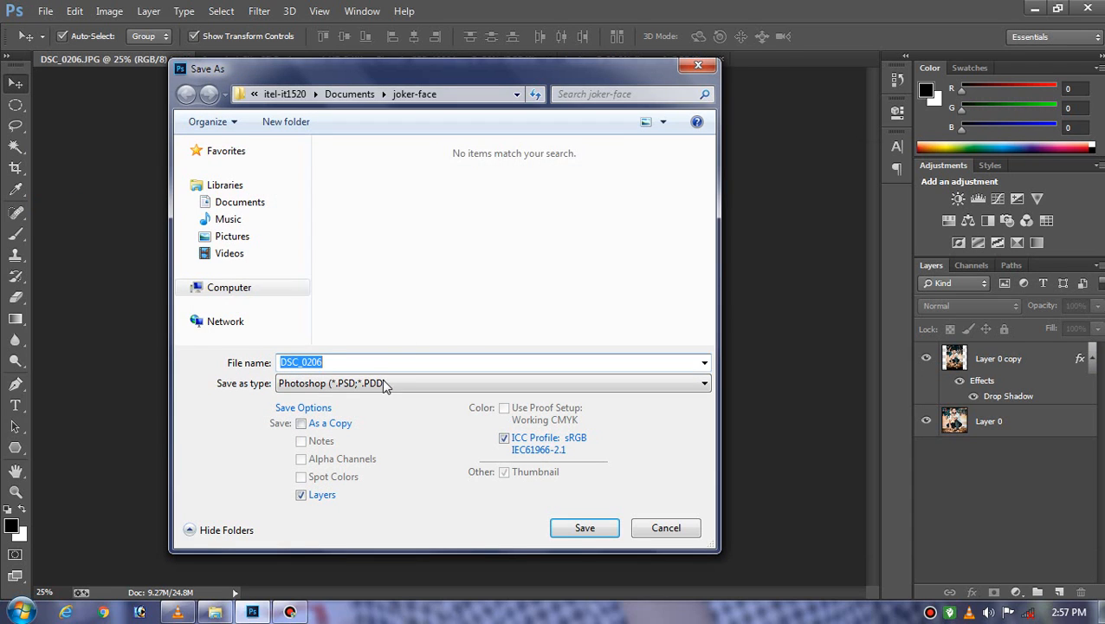
{"action": "left_click", "coordinate": [387, 384]}
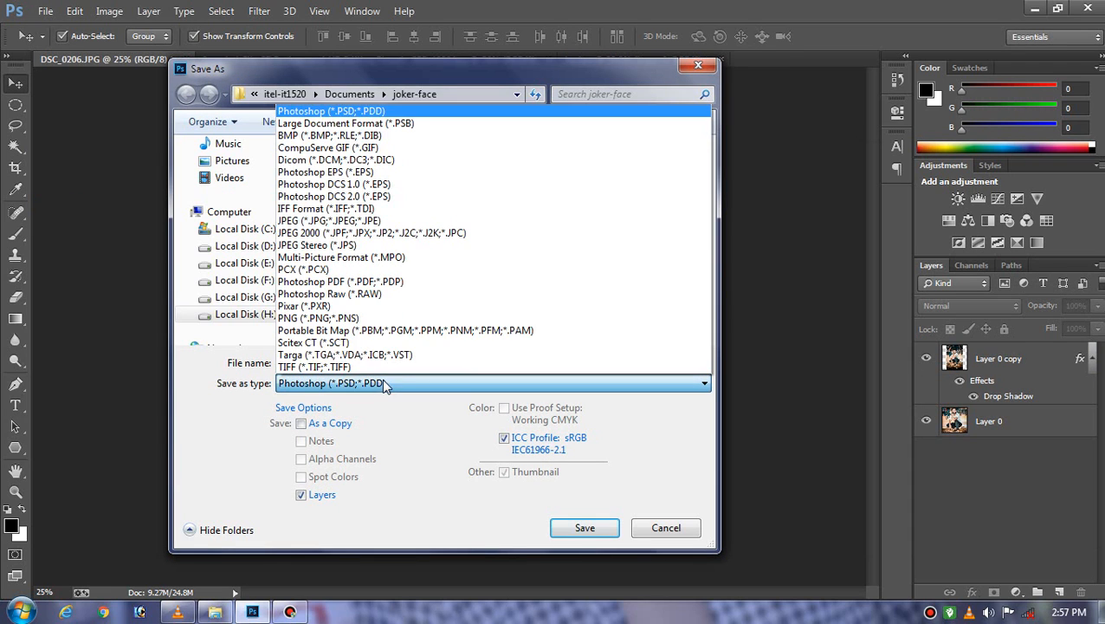
{"action": "left_click", "coordinate": [381, 222]}
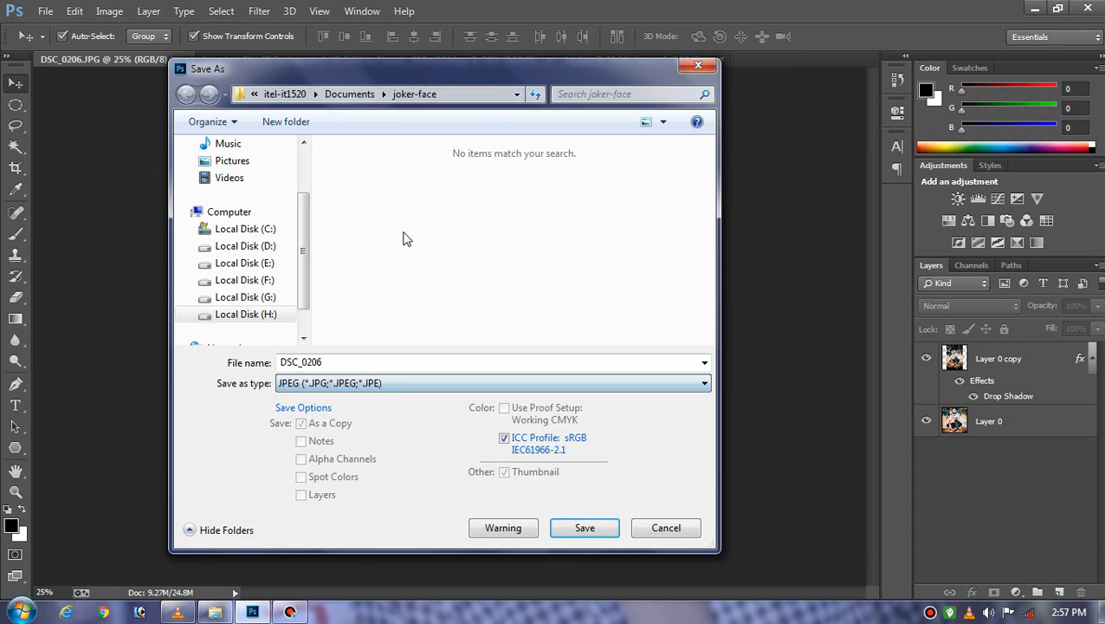
{"action": "double_click", "coordinate": [425, 364]}
{"action": "type", "text": "6"}
{"action": "key", "text": "Return"}
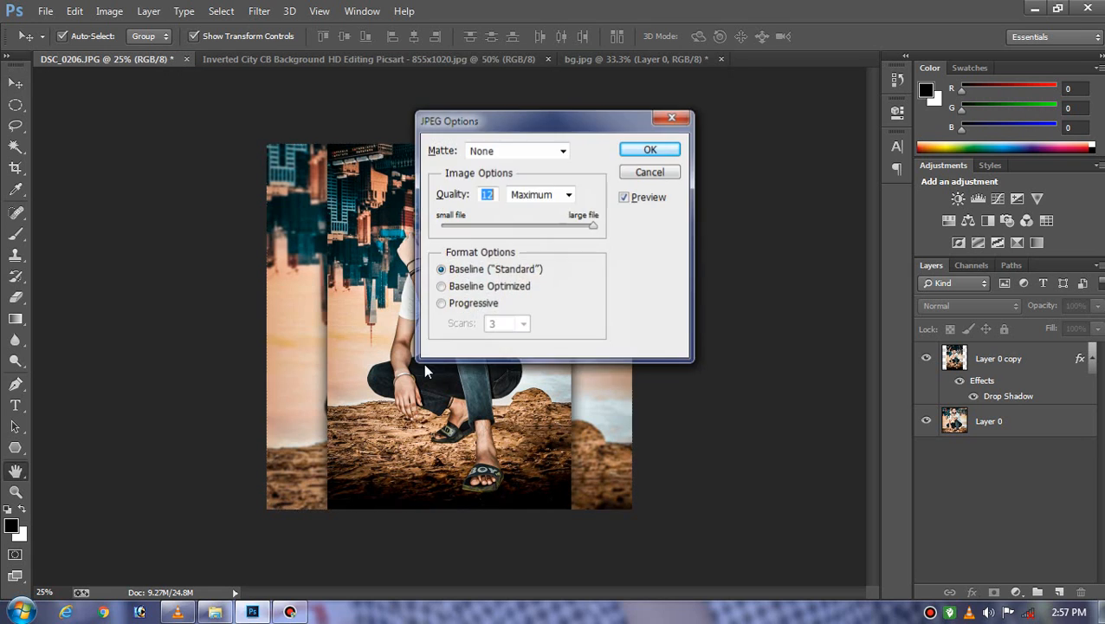
{"action": "key", "text": "Return"}
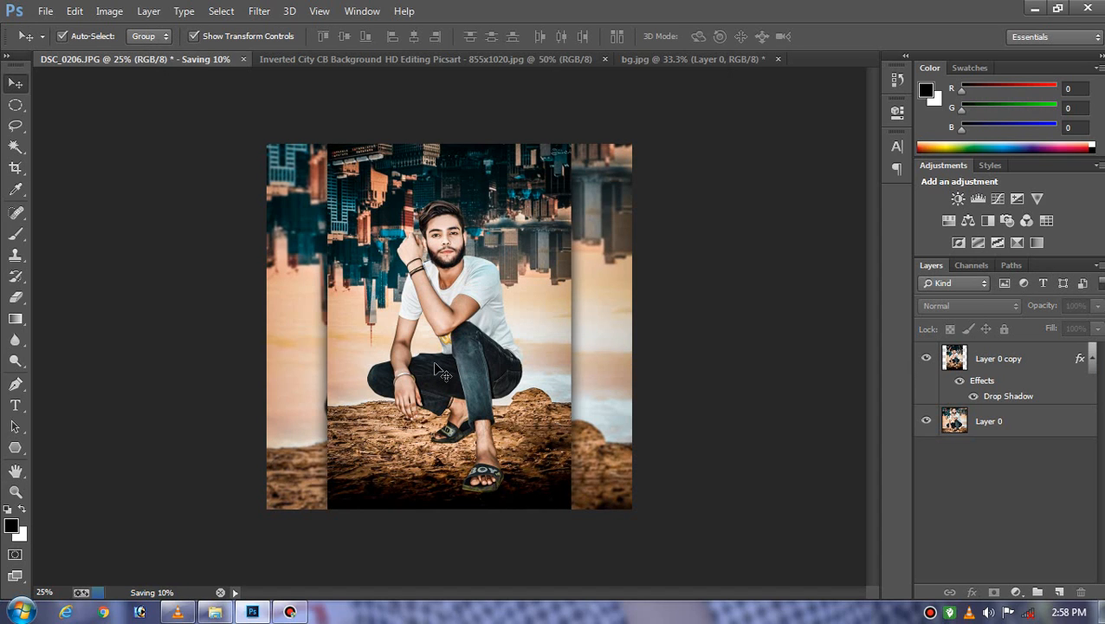